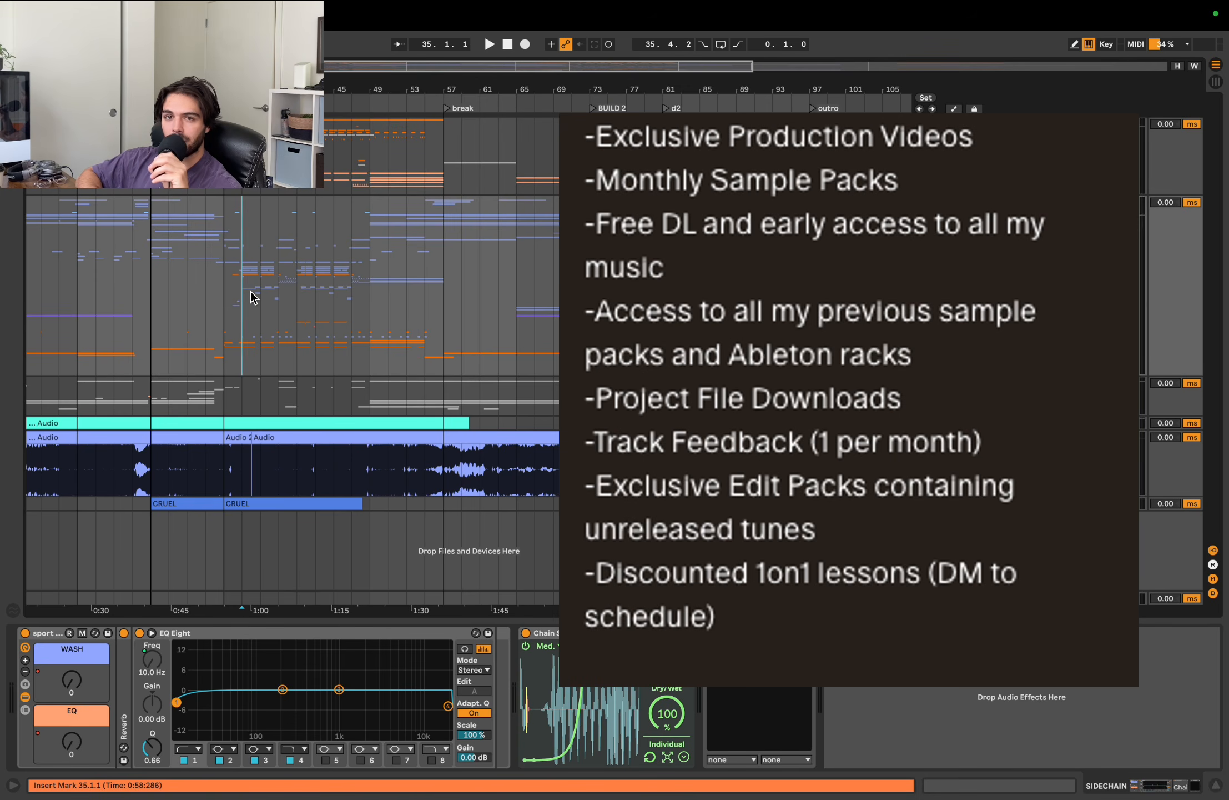
- Play the arrangement from bar 29 into the drop and look through the tracks of the DRUMS group
scroll(251, 297, left, 5)
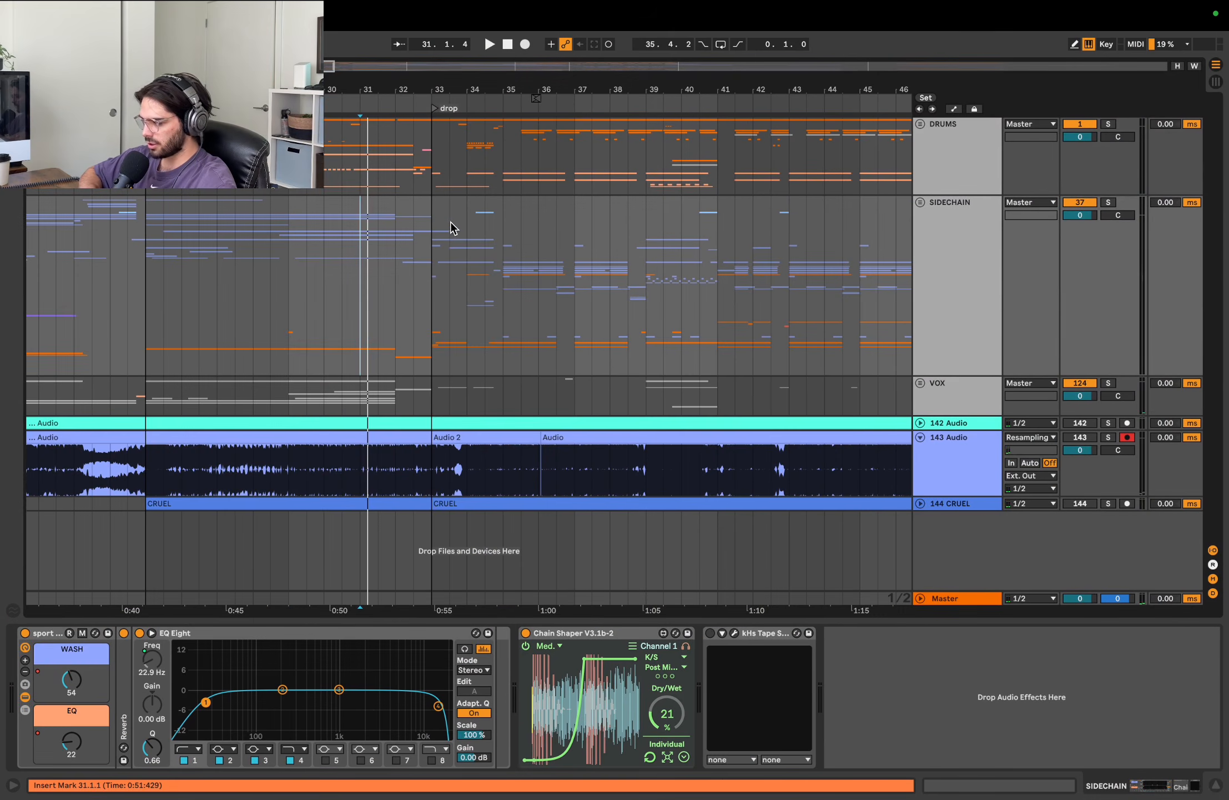
scroll(451, 226, left, 2)
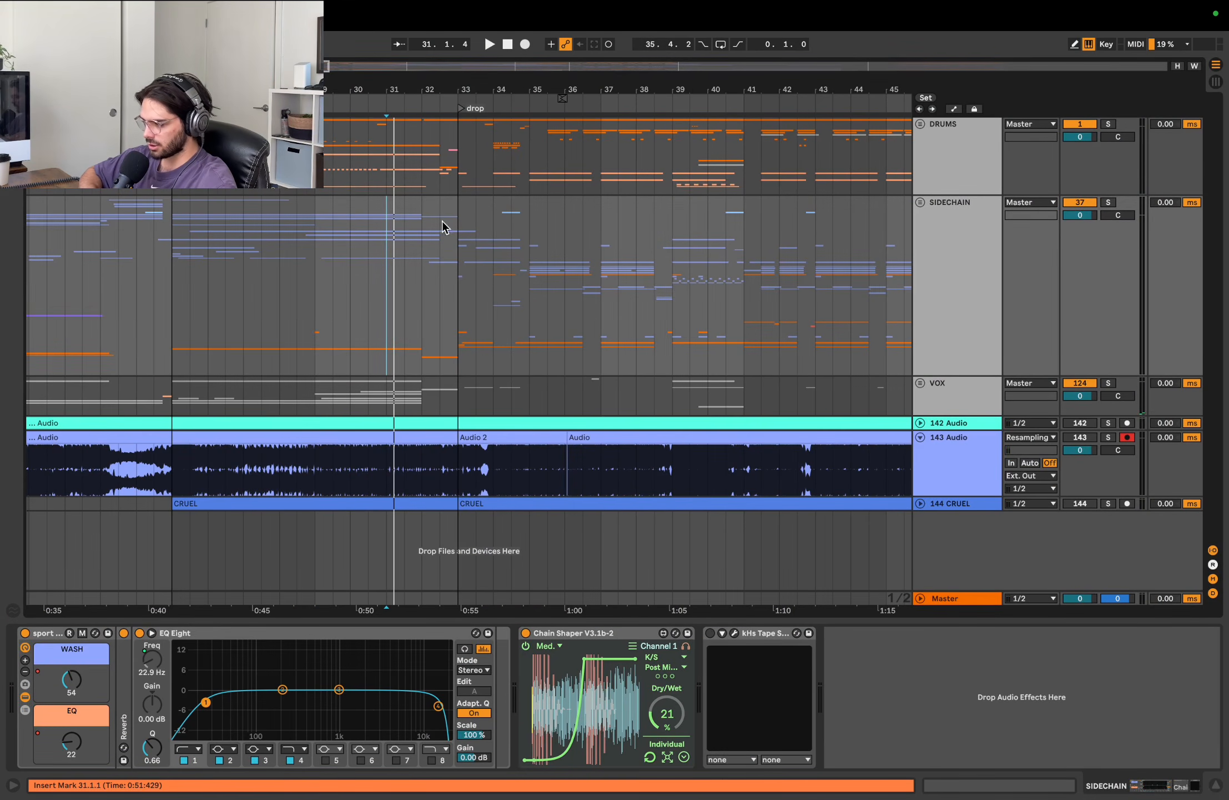
click(358, 170)
key(space)
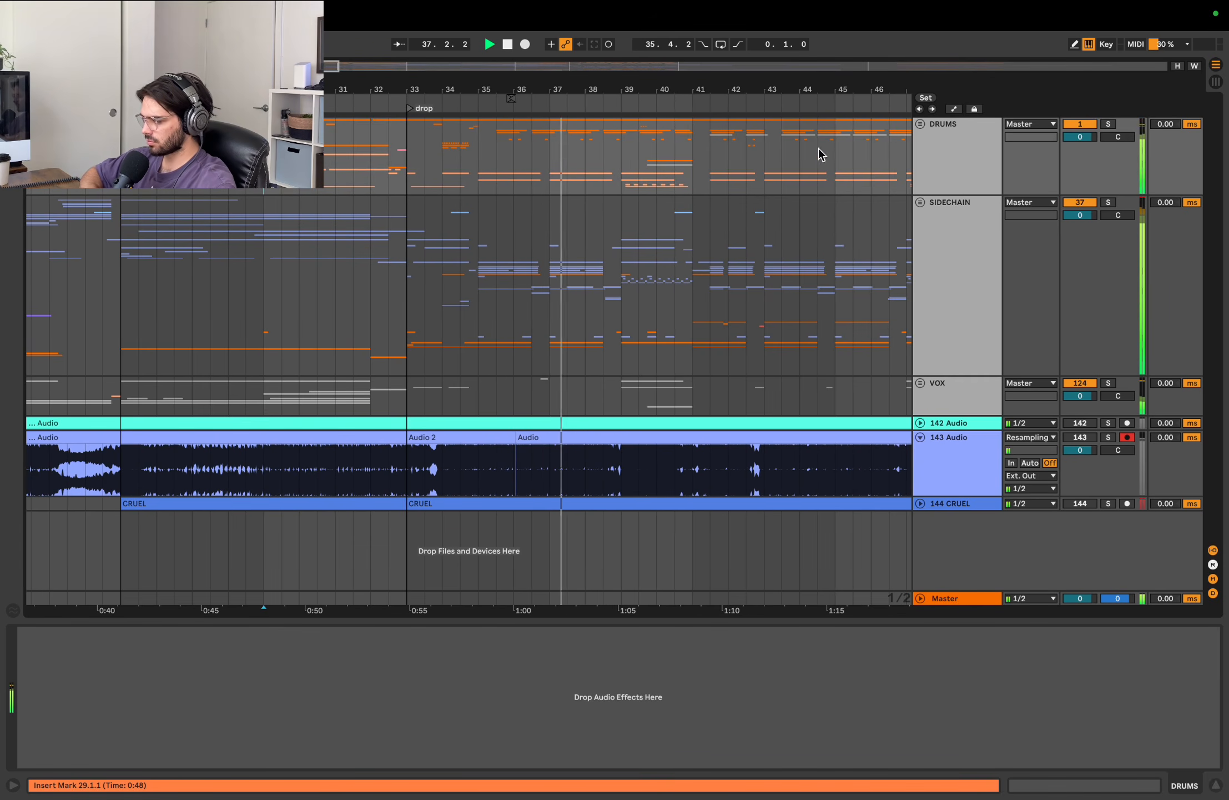
scroll(642, 236, down, 10)
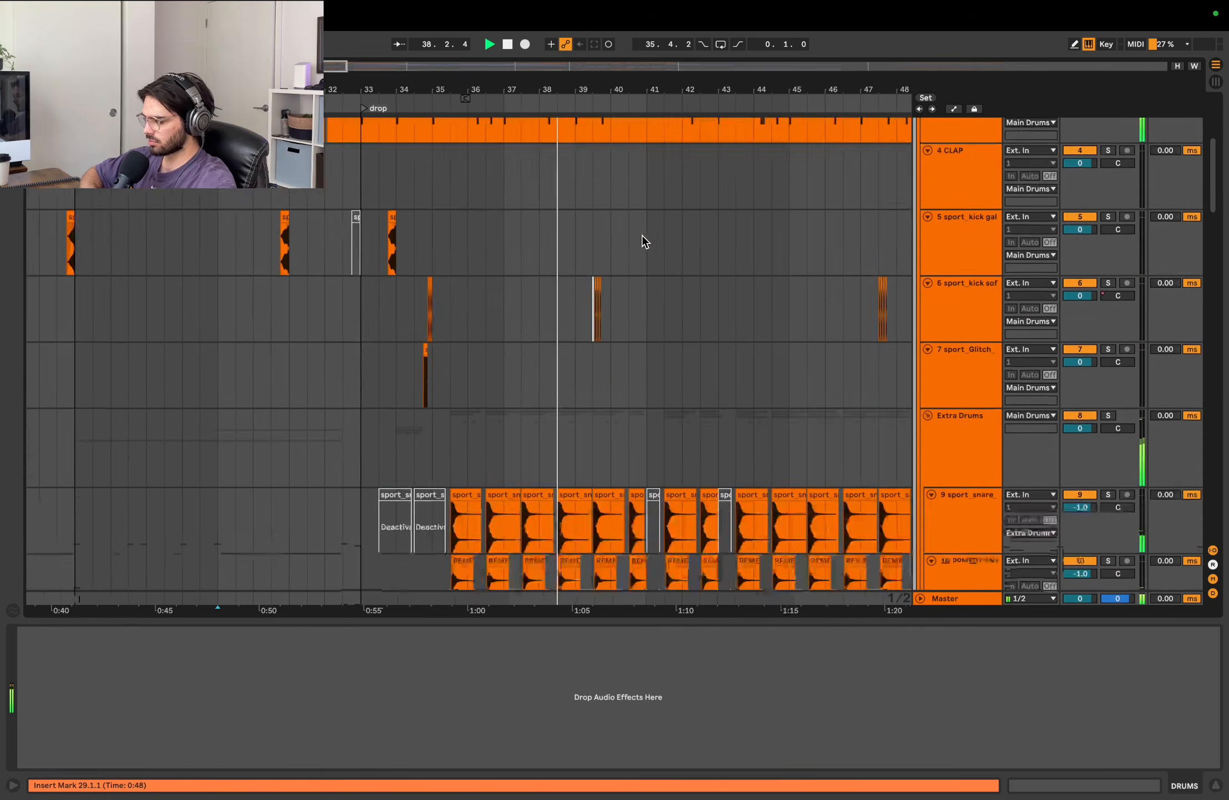
scroll(641, 236, down, 12)
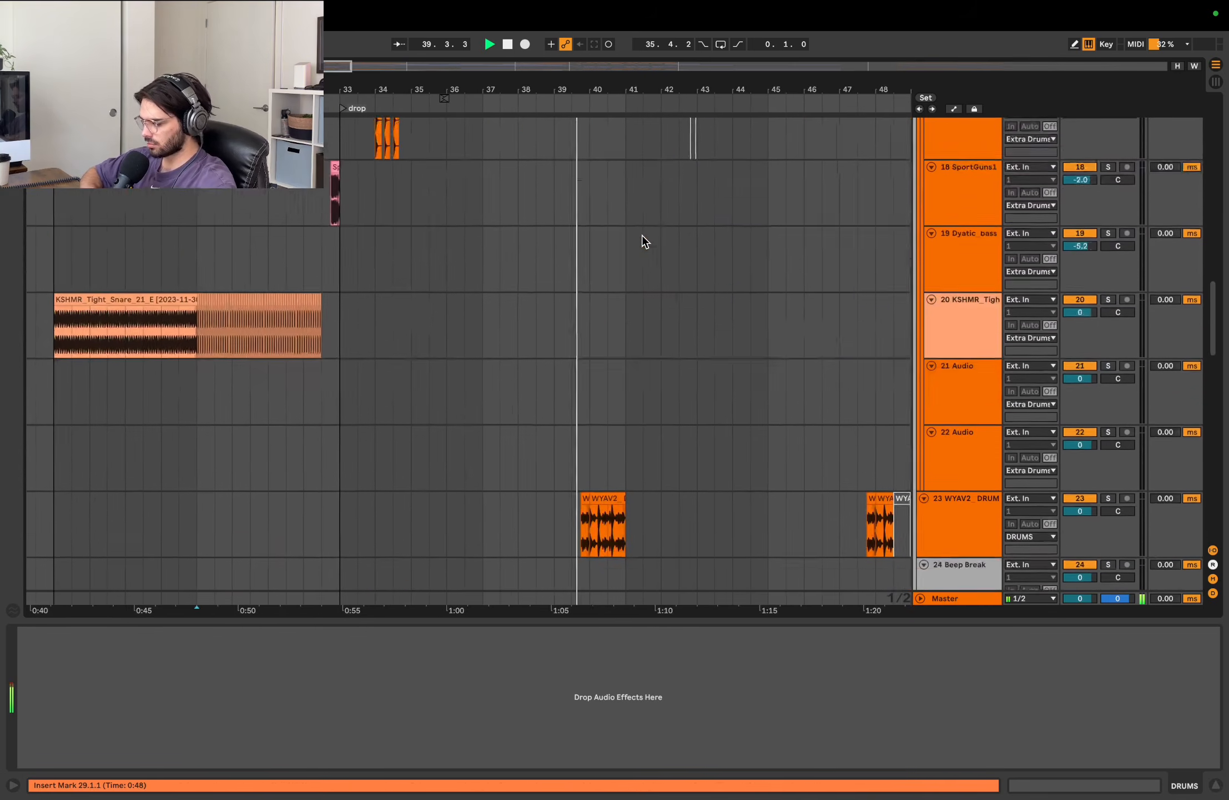
scroll(641, 236, down, 10)
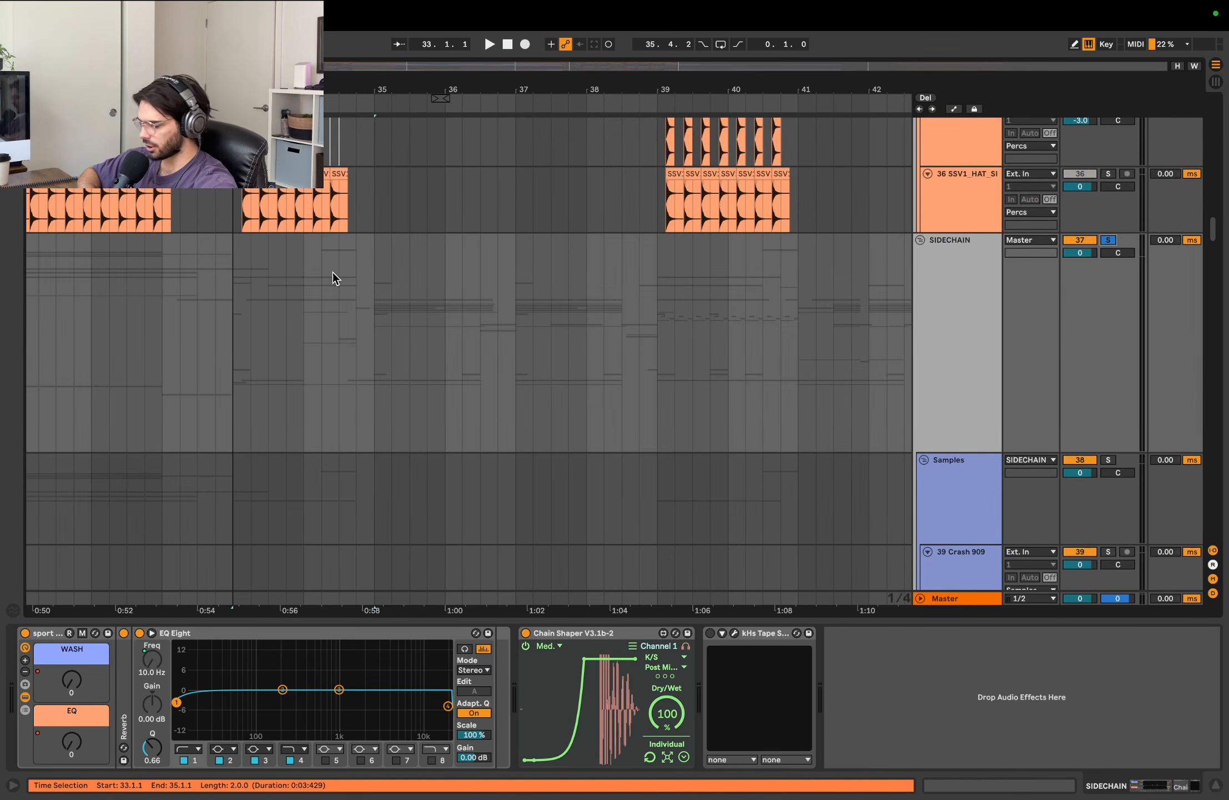
- Play the soloed SIDECHAIN group from bar 33 while looking through its sample, background and synth tracks
click(238, 331)
key(space)
scroll(238, 331, down, 15)
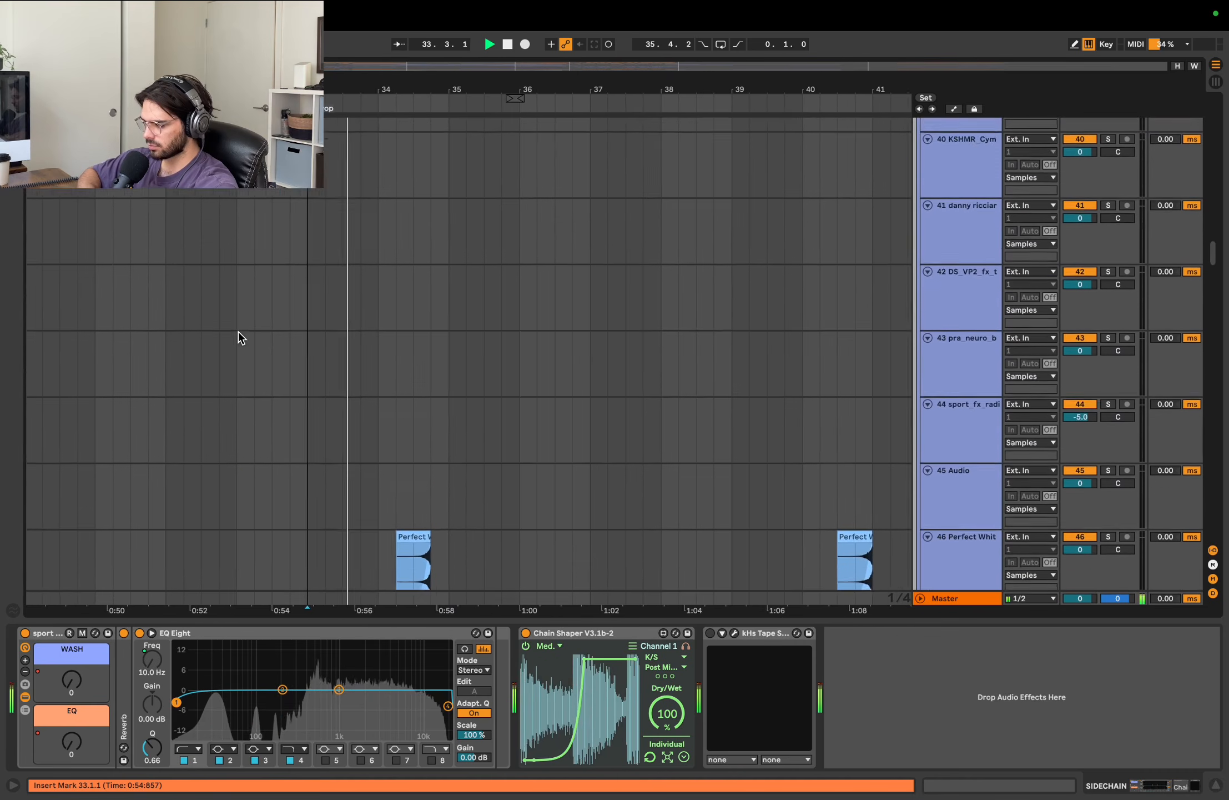
scroll(238, 331, down, 10)
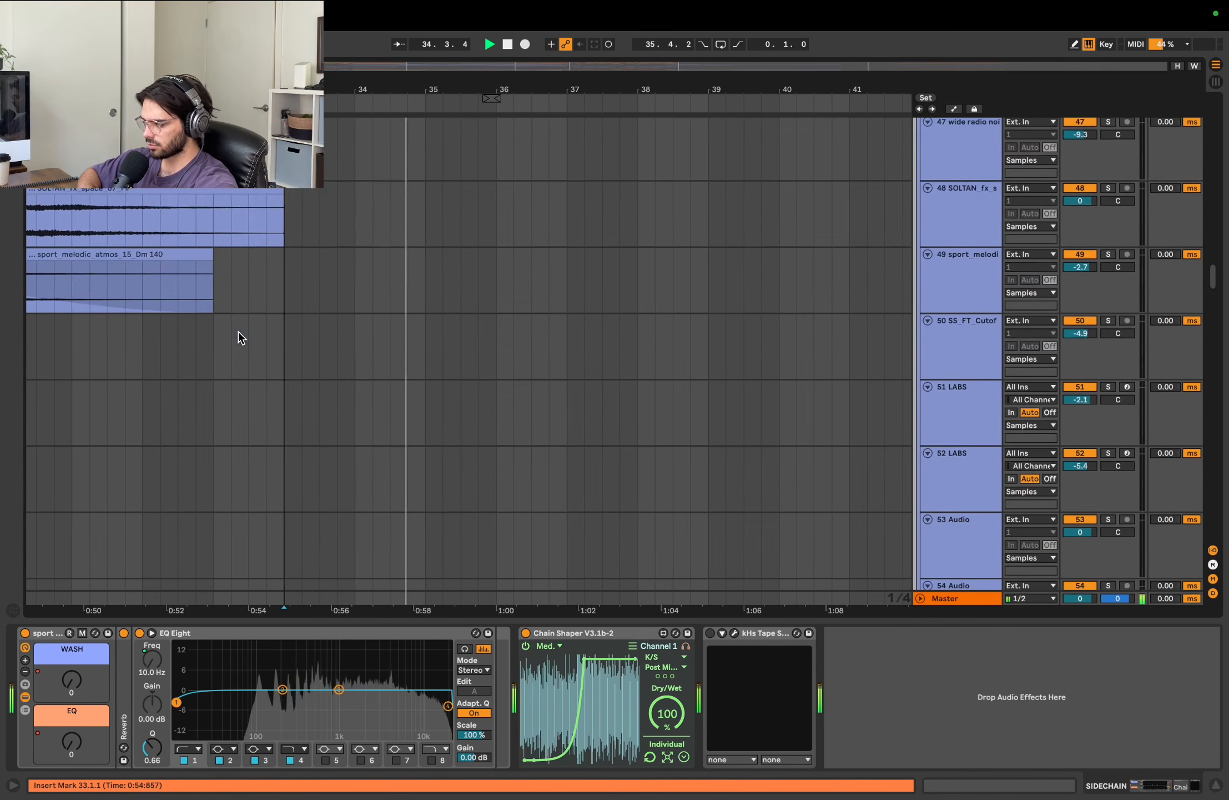
scroll(239, 331, down, 10)
scroll(238, 332, up, 4)
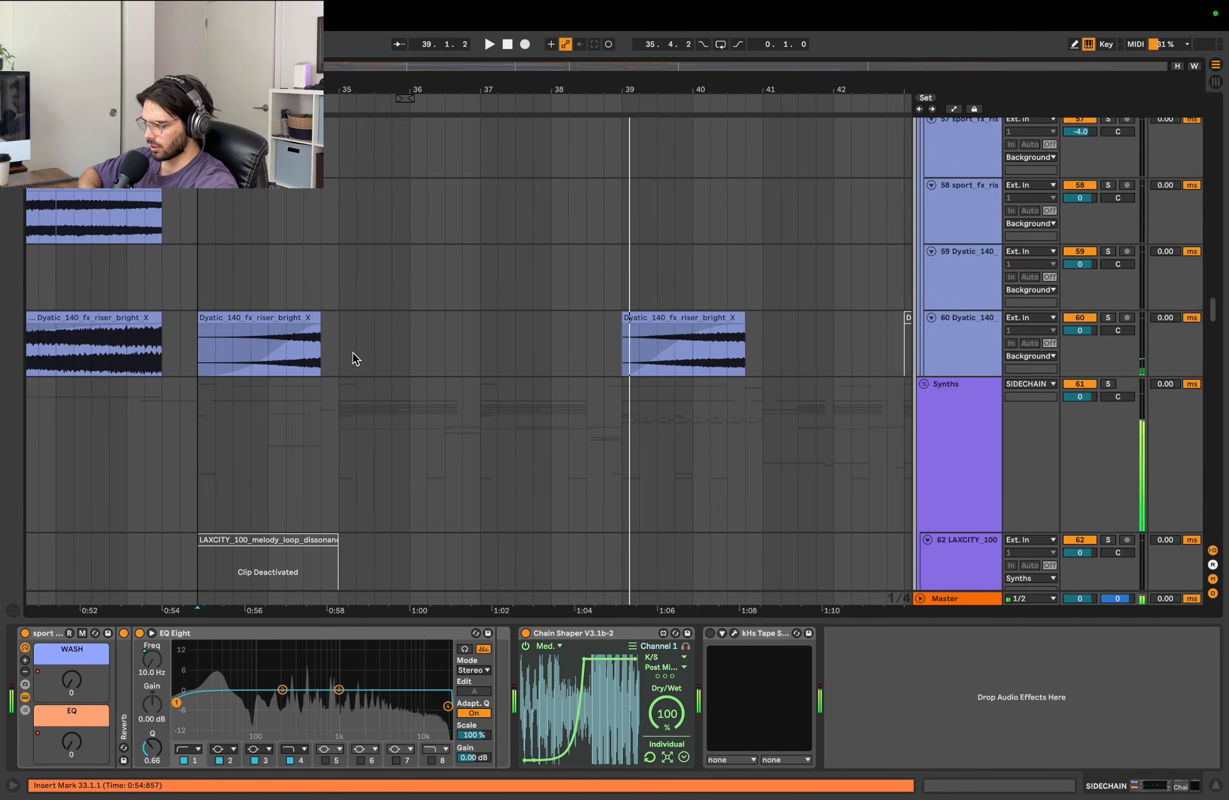
key(space)
- Select bars 35 to 37 on the folded 74 Group and unfold its bass tracks
click(340, 346)
drag(340, 346, 579, 362)
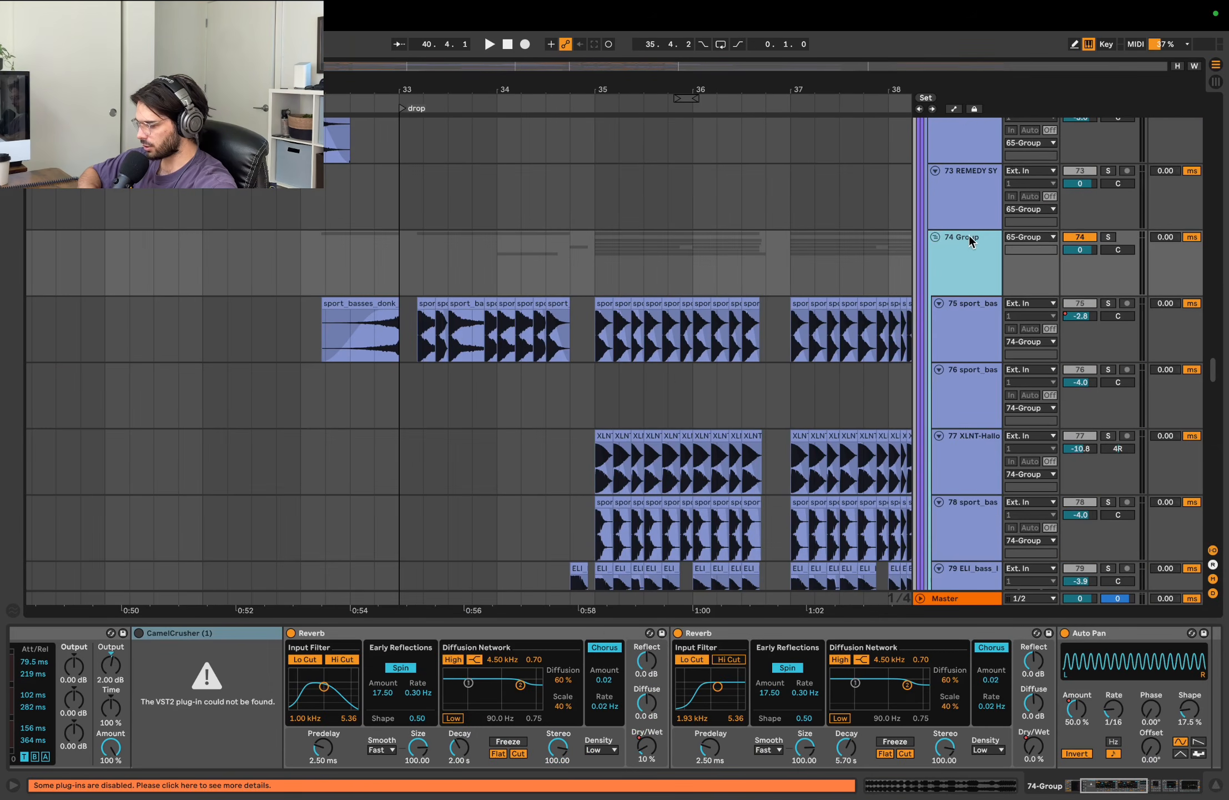
click(935, 238)
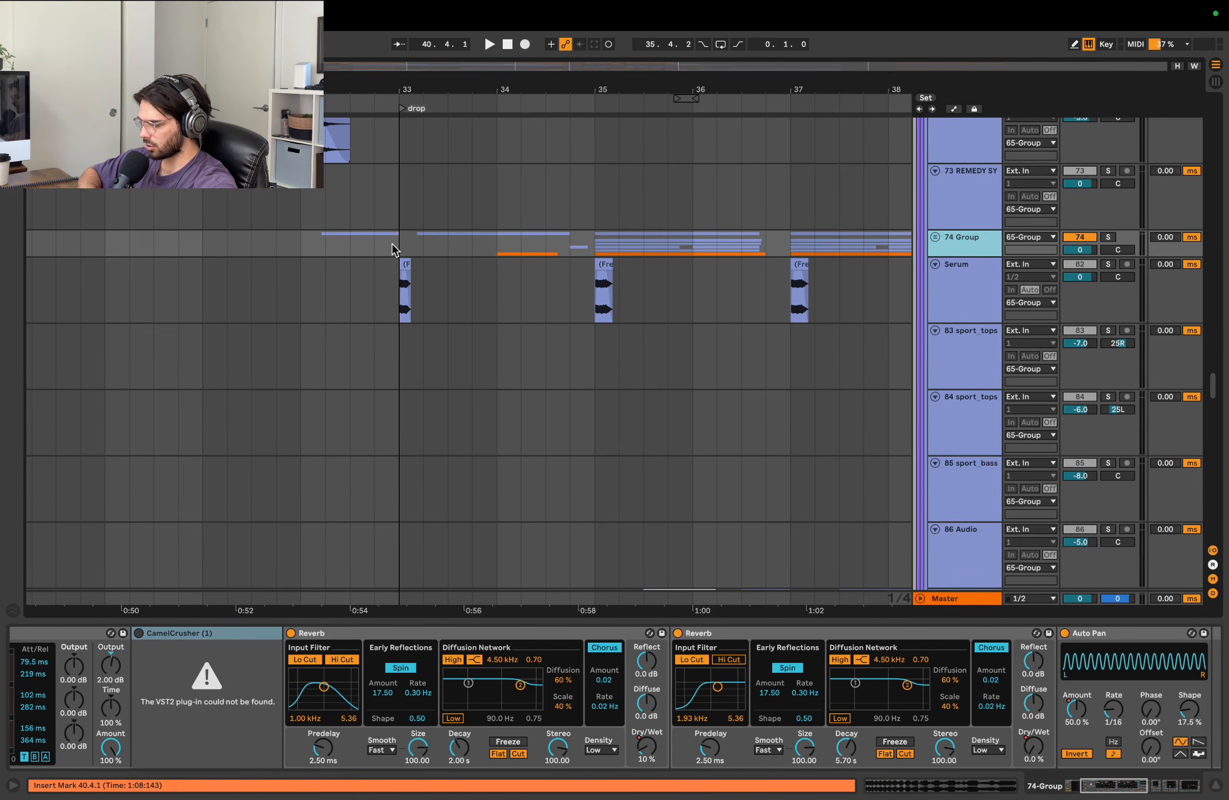
drag(597, 244, 783, 243)
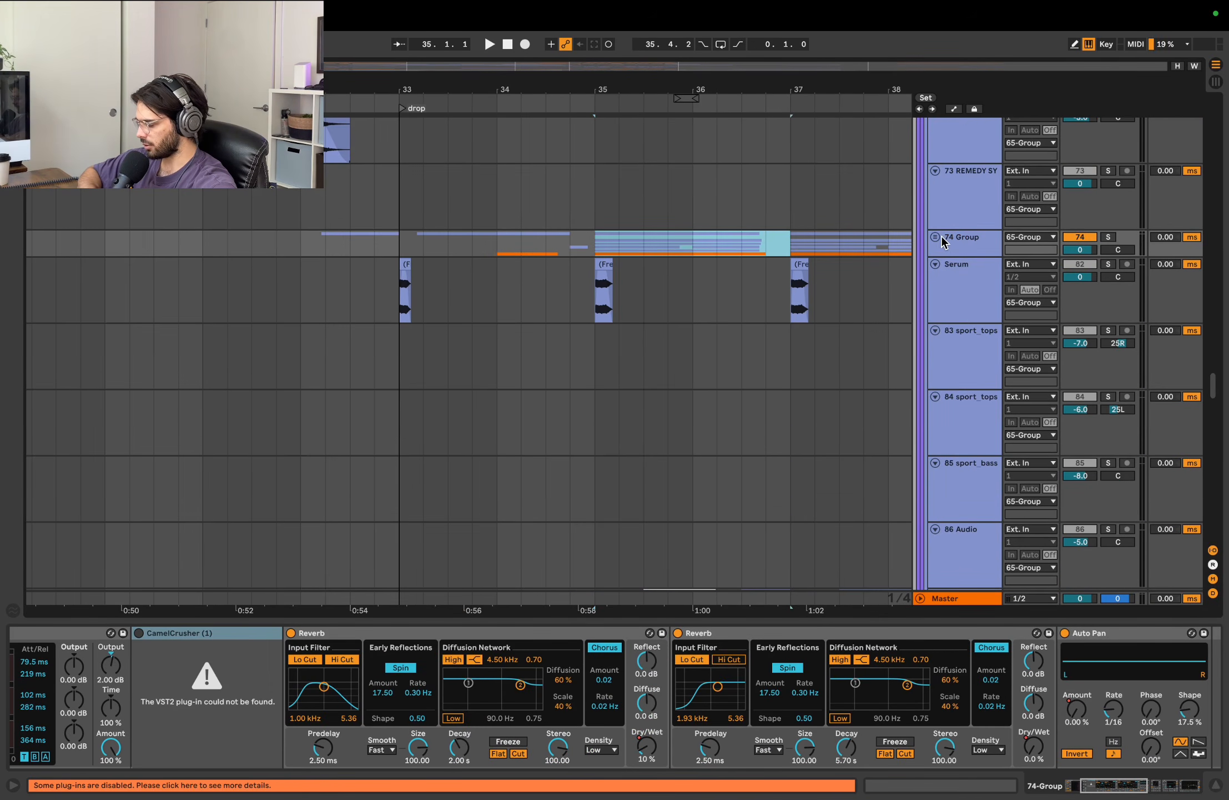
click(936, 237)
- Solo 74 Group and play its bass layers from the start of the drop at bar 33
click(395, 211)
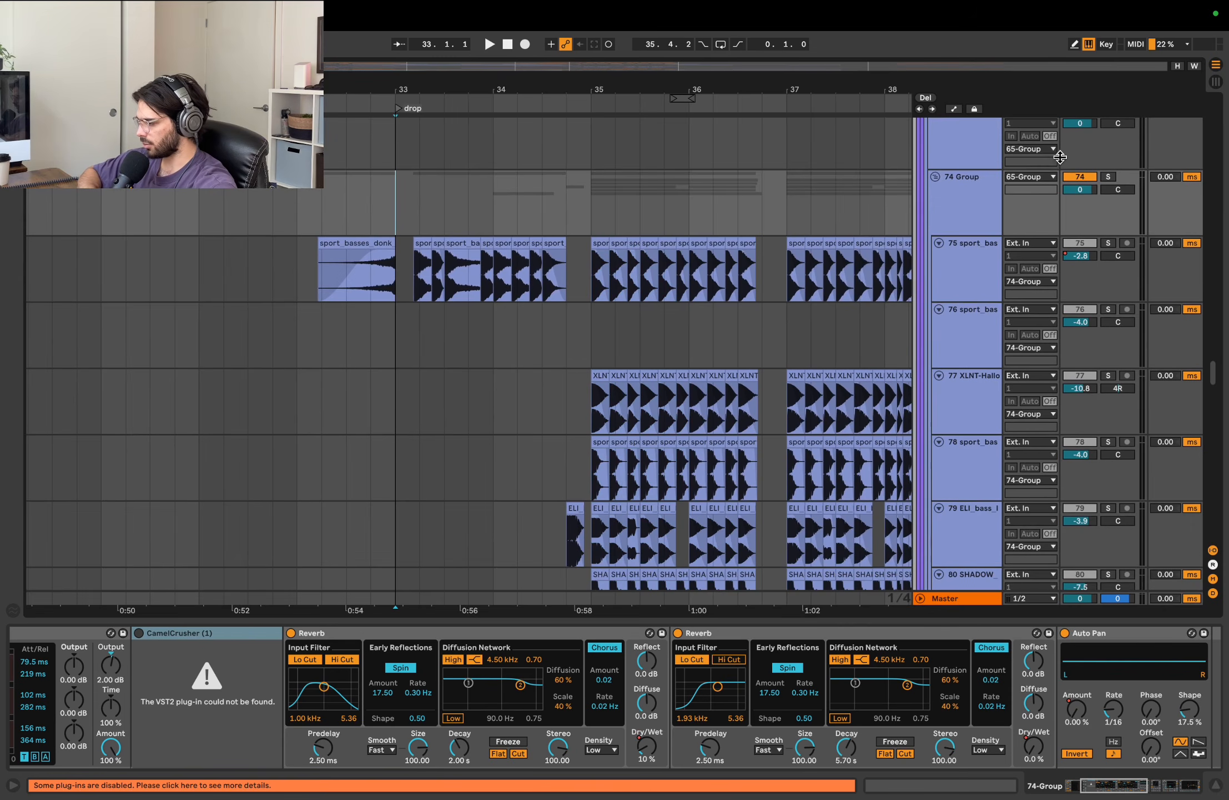
scroll(490, 278, down, 1)
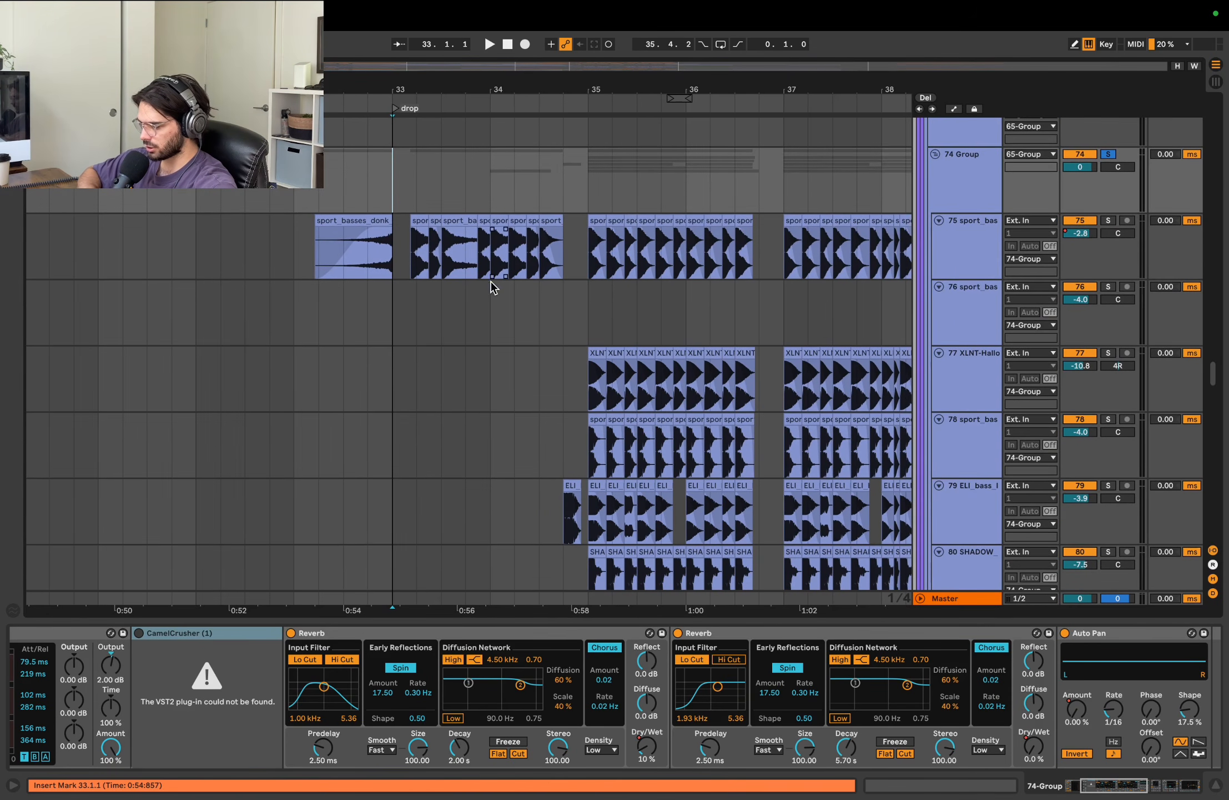
drag(398, 188, 398, 236)
click(383, 186)
key(space)
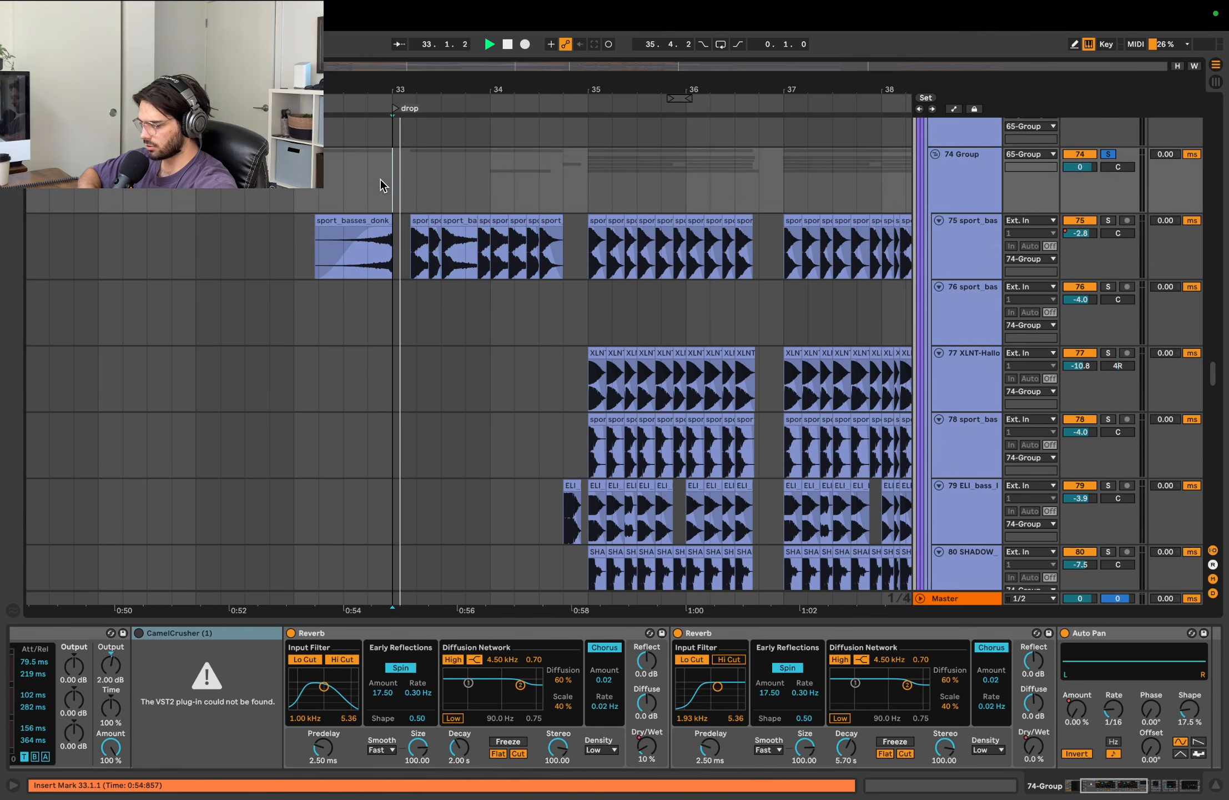
- Look through 74 Group's effects chain and mark out its bass fill from 33.2.1 to 35.1.1
click(439, 265)
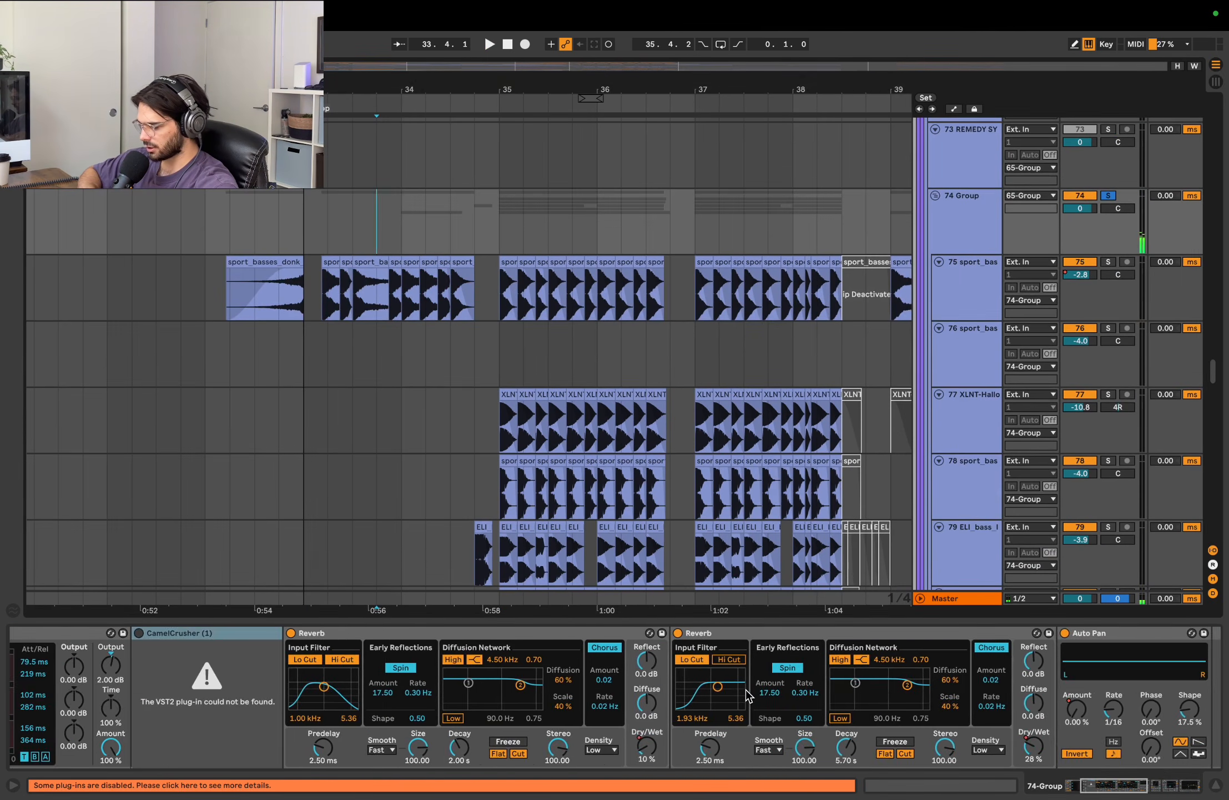
scroll(747, 696, right, 10)
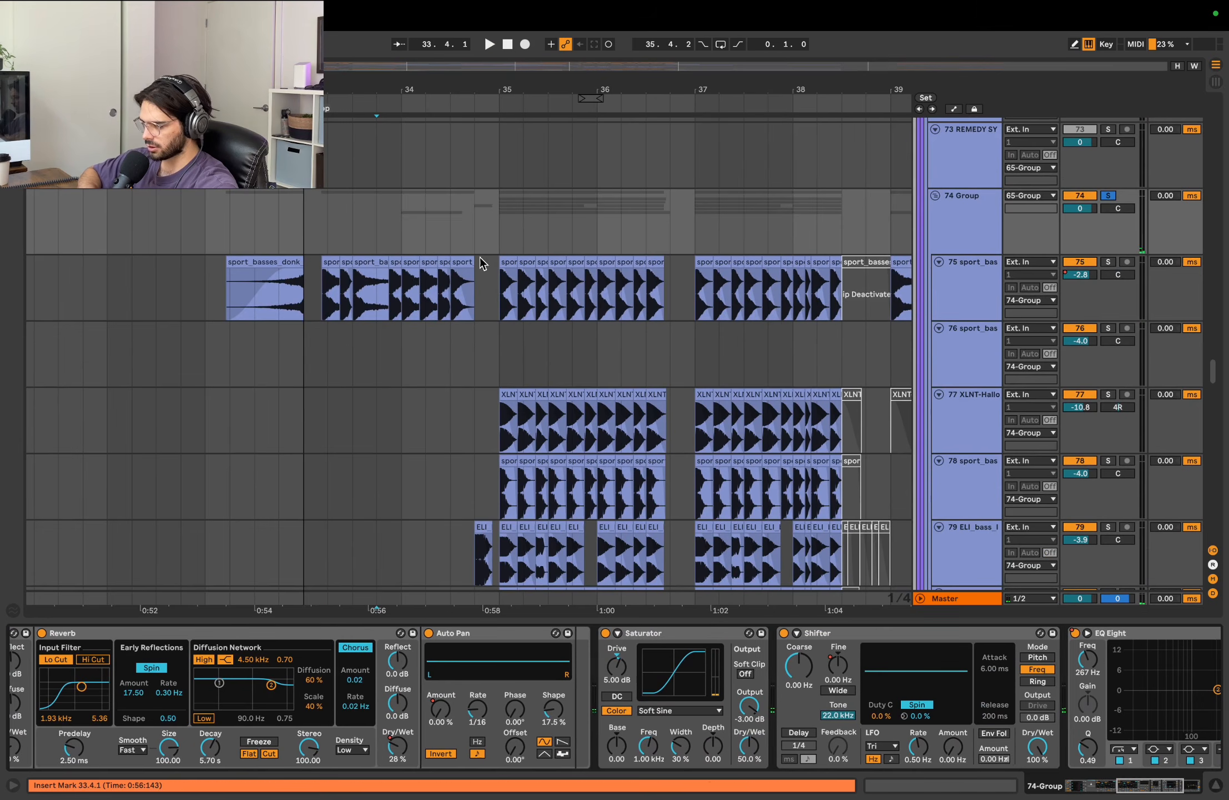
drag(327, 242, 496, 244)
scroll(496, 244, down, 2)
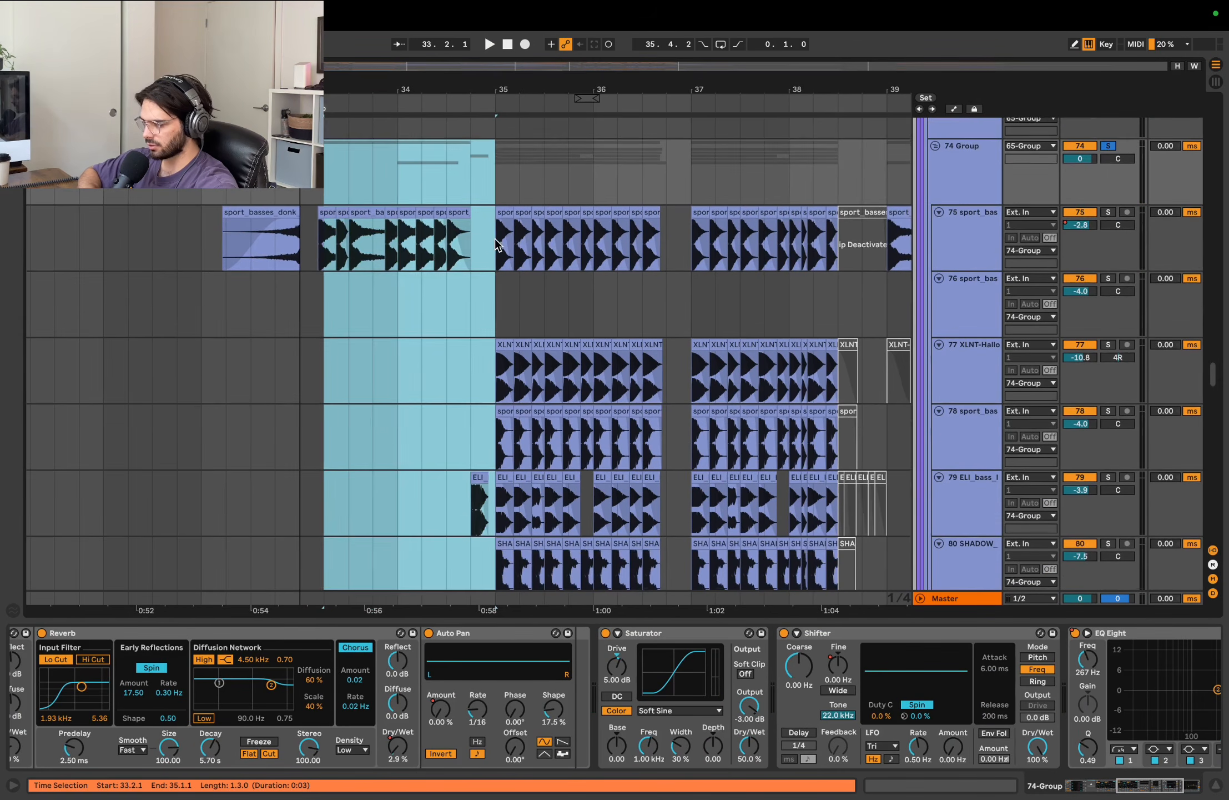
click(495, 185)
- Examine the stacked bass clips in tracks 75 to 81 around bars 35 and 36
scroll(628, 248, down, 3)
scroll(617, 246, up, 5)
scroll(617, 246, up, 3)
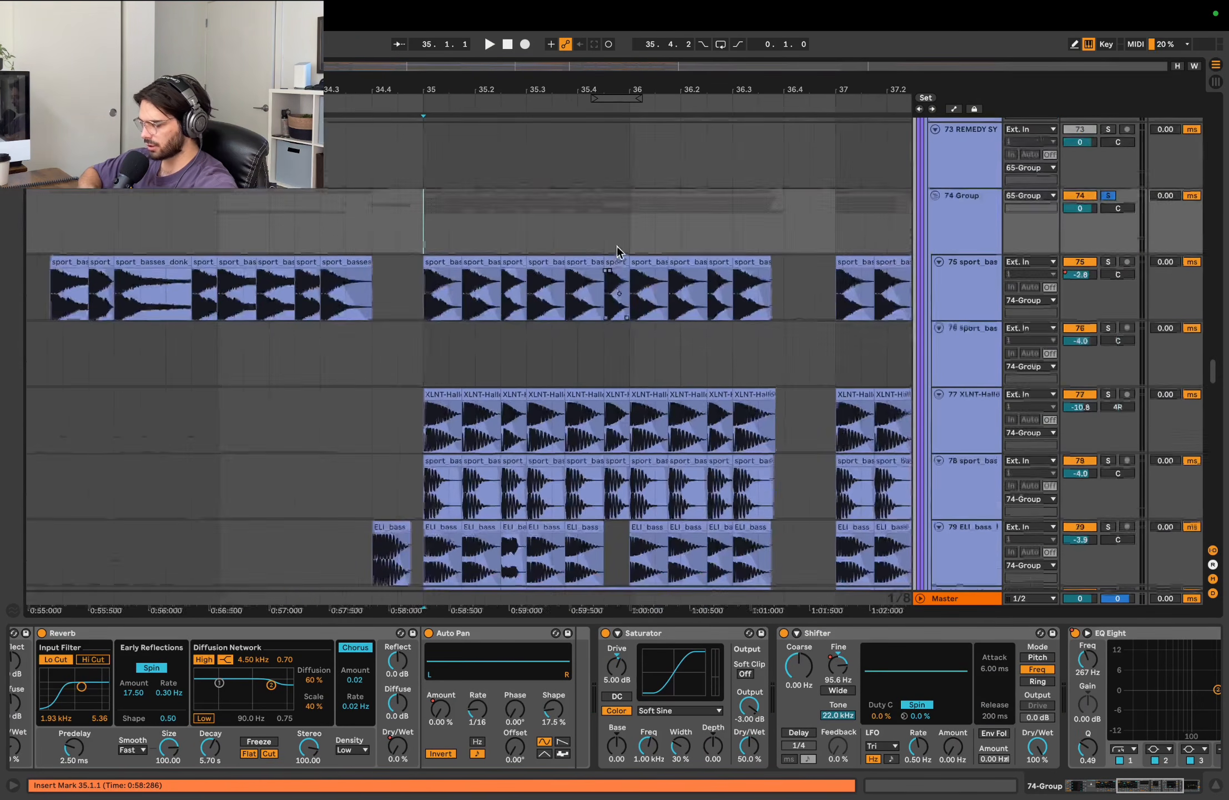
scroll(445, 224, up, 2)
scroll(444, 223, right, 2)
drag(379, 267, 779, 286)
drag(579, 277, 375, 275)
scroll(423, 254, down, 5)
scroll(424, 255, right, 2)
click(343, 224)
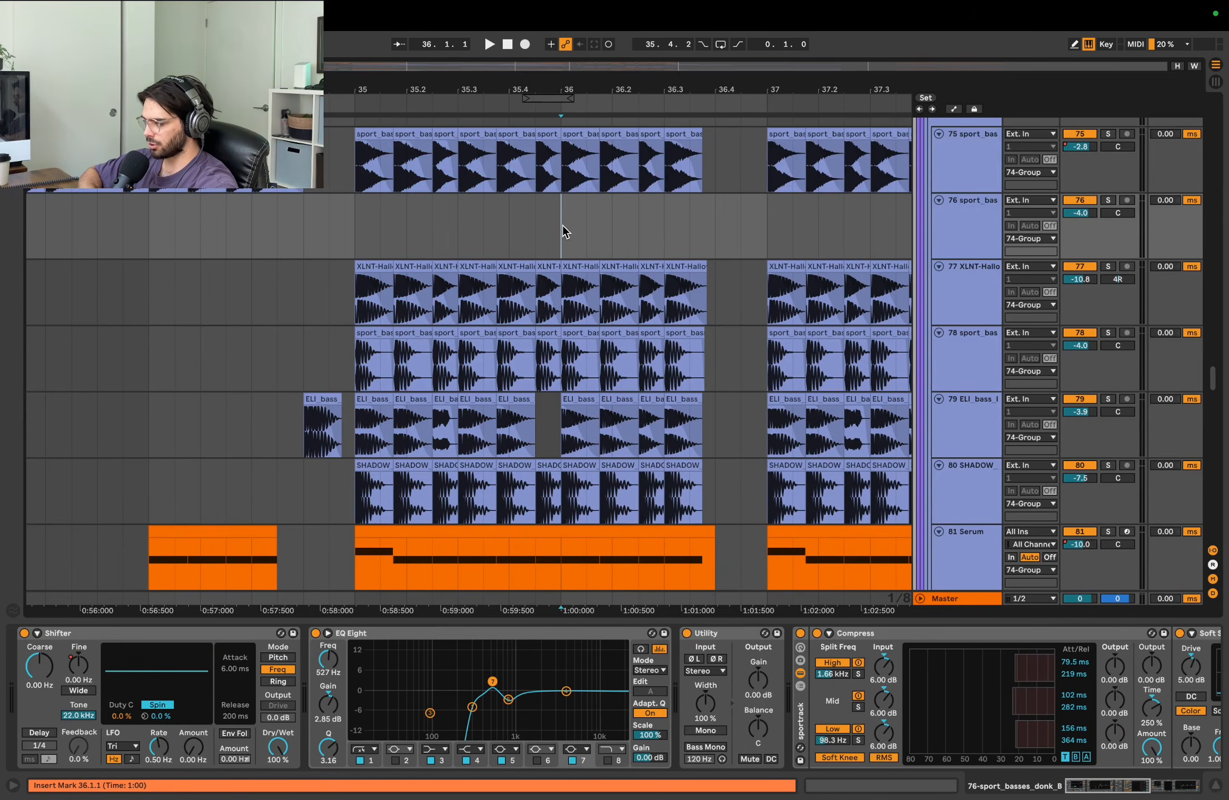
scroll(562, 225, up, 2)
scroll(562, 224, left, 1)
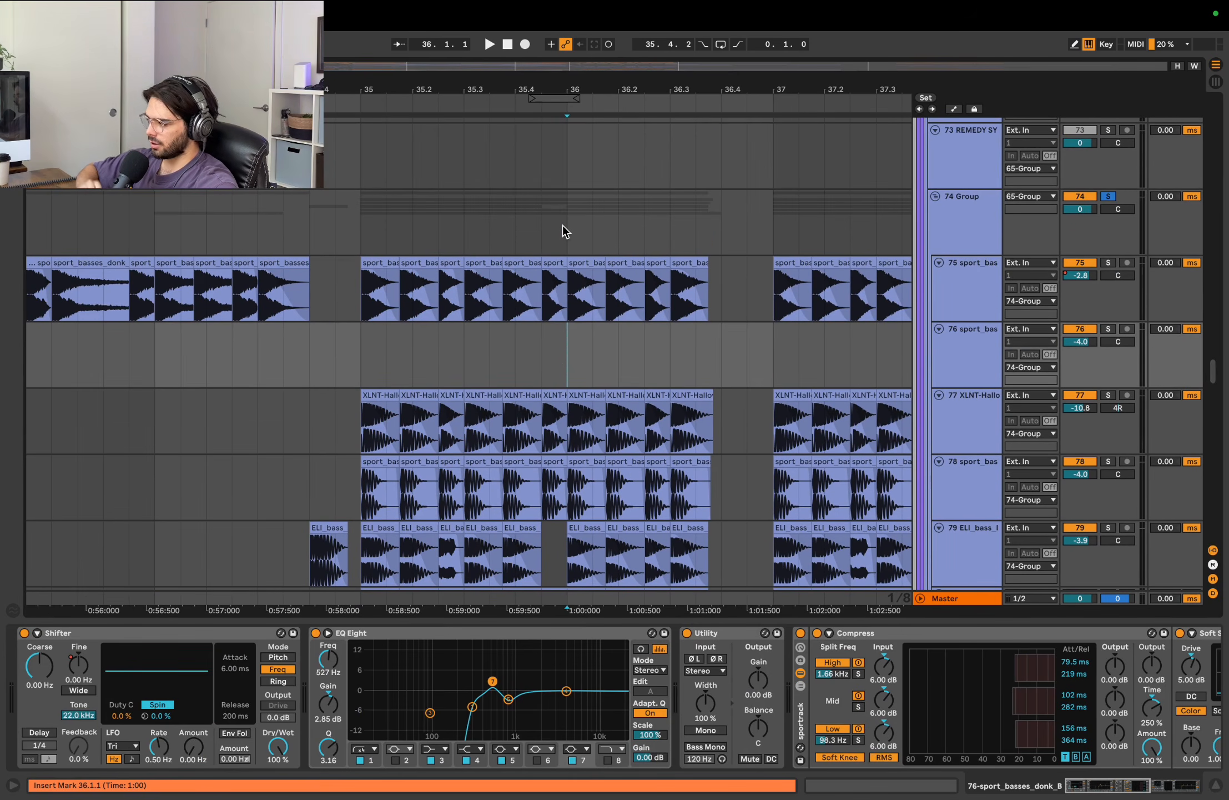
- Compare the layers of 74 Group from bar 35, from the sport_basses_donk clips down to the Serum track and back
click(563, 225)
click(350, 227)
scroll(516, 268, down, 2)
scroll(454, 271, left, 1)
scroll(427, 261, right, 1)
scroll(388, 222, up, 1)
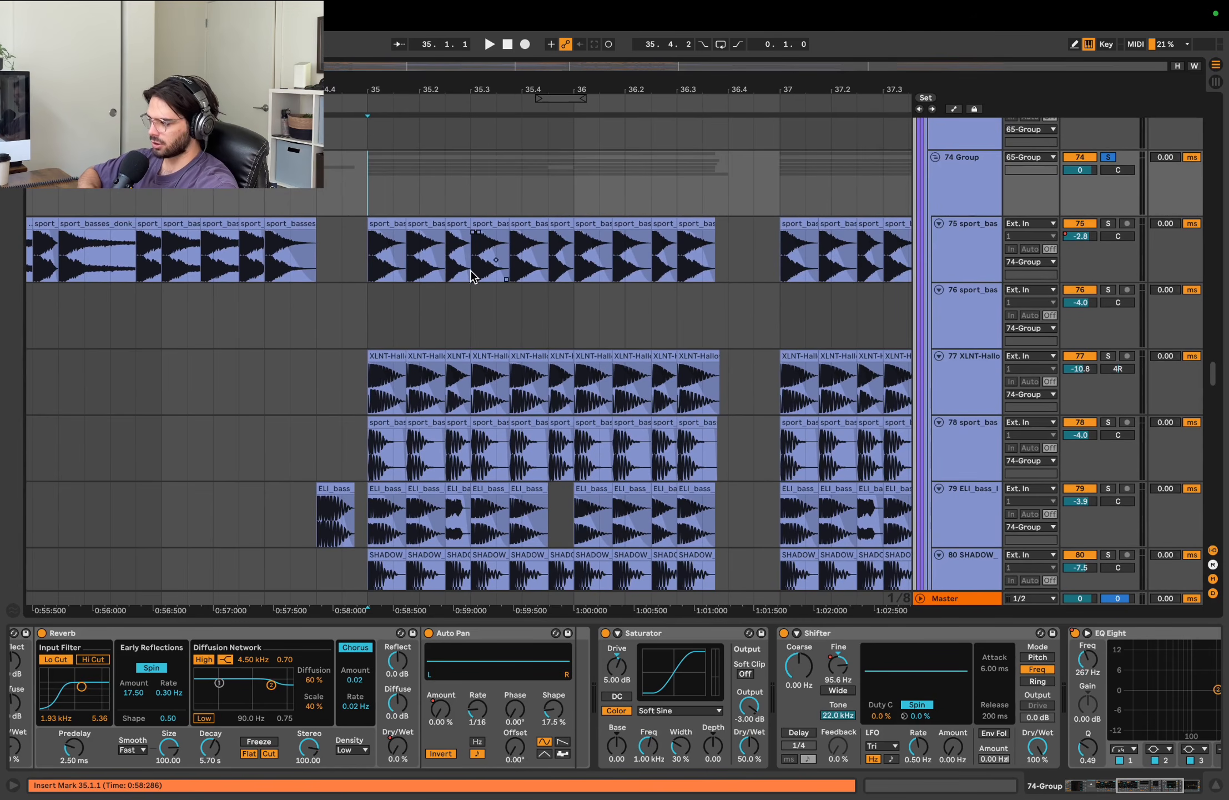
scroll(533, 389, down, 2)
scroll(533, 389, left, 1)
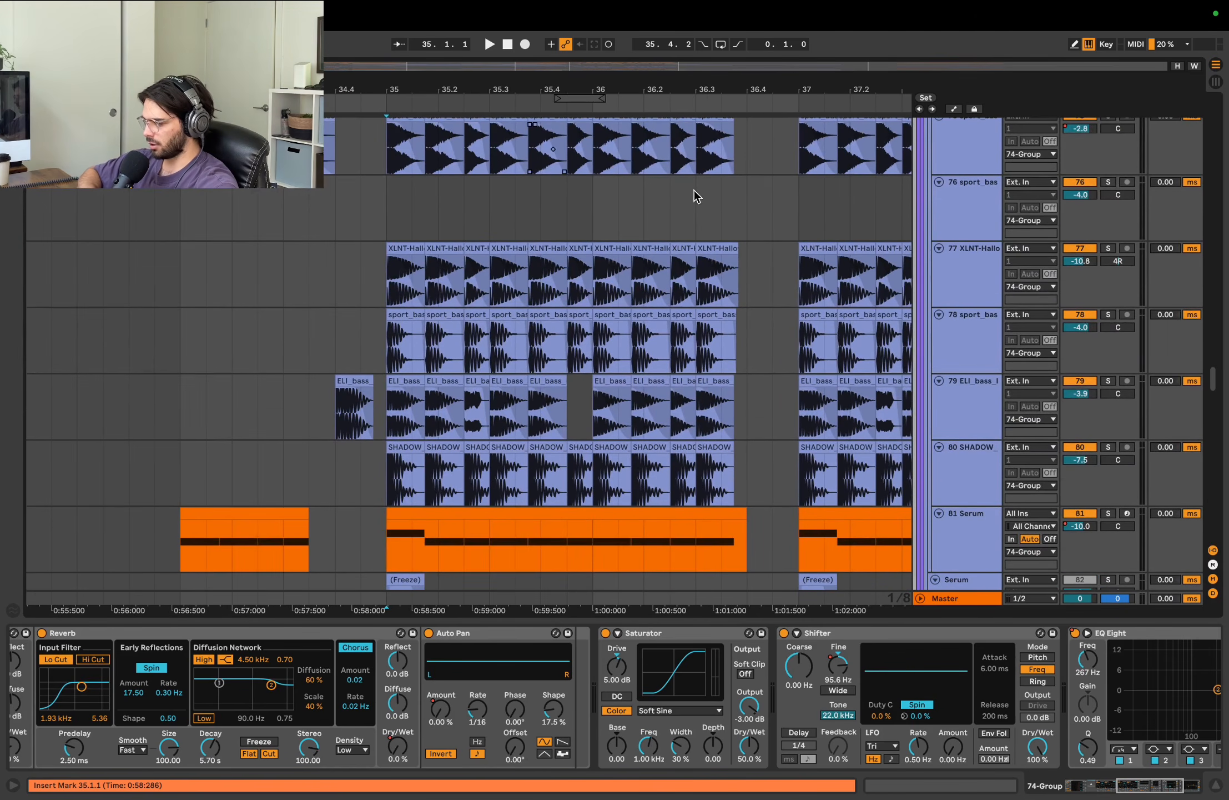
scroll(668, 496, up, 2)
scroll(668, 496, right, 1)
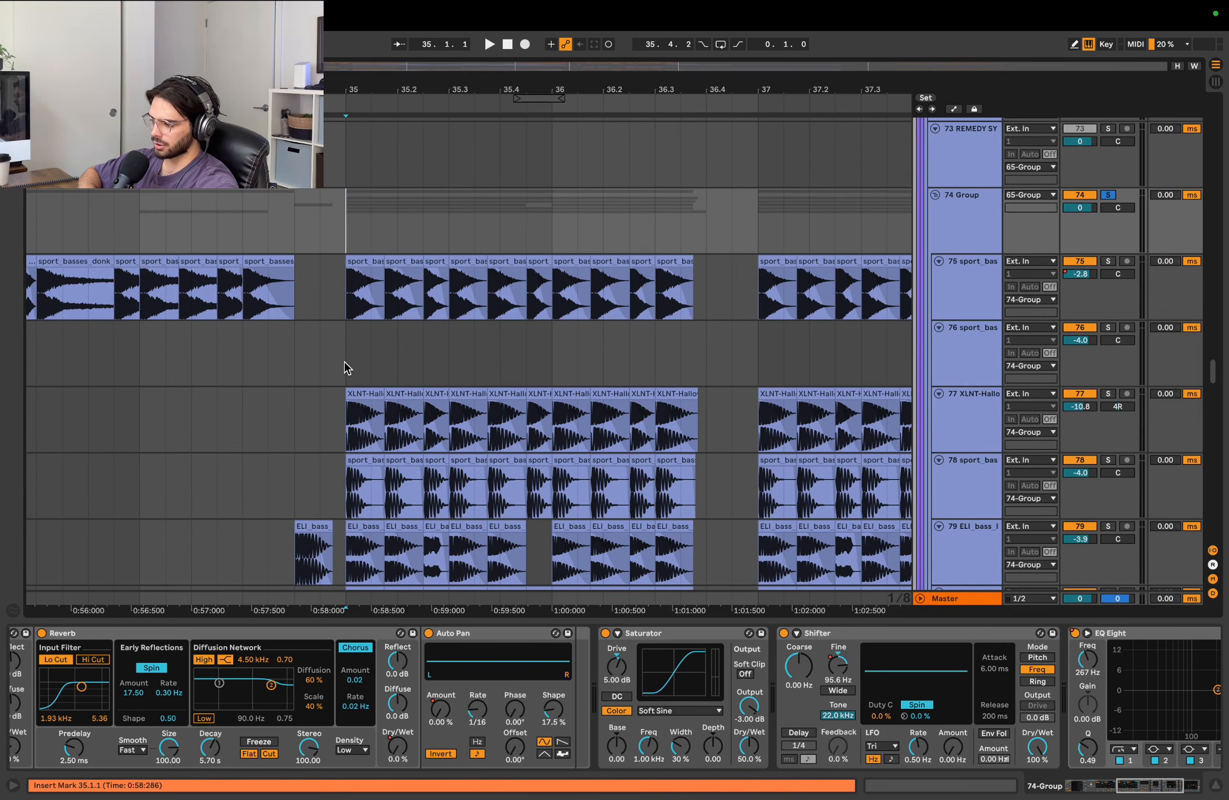
scroll(565, 370, down, 1)
scroll(565, 370, left, 1)
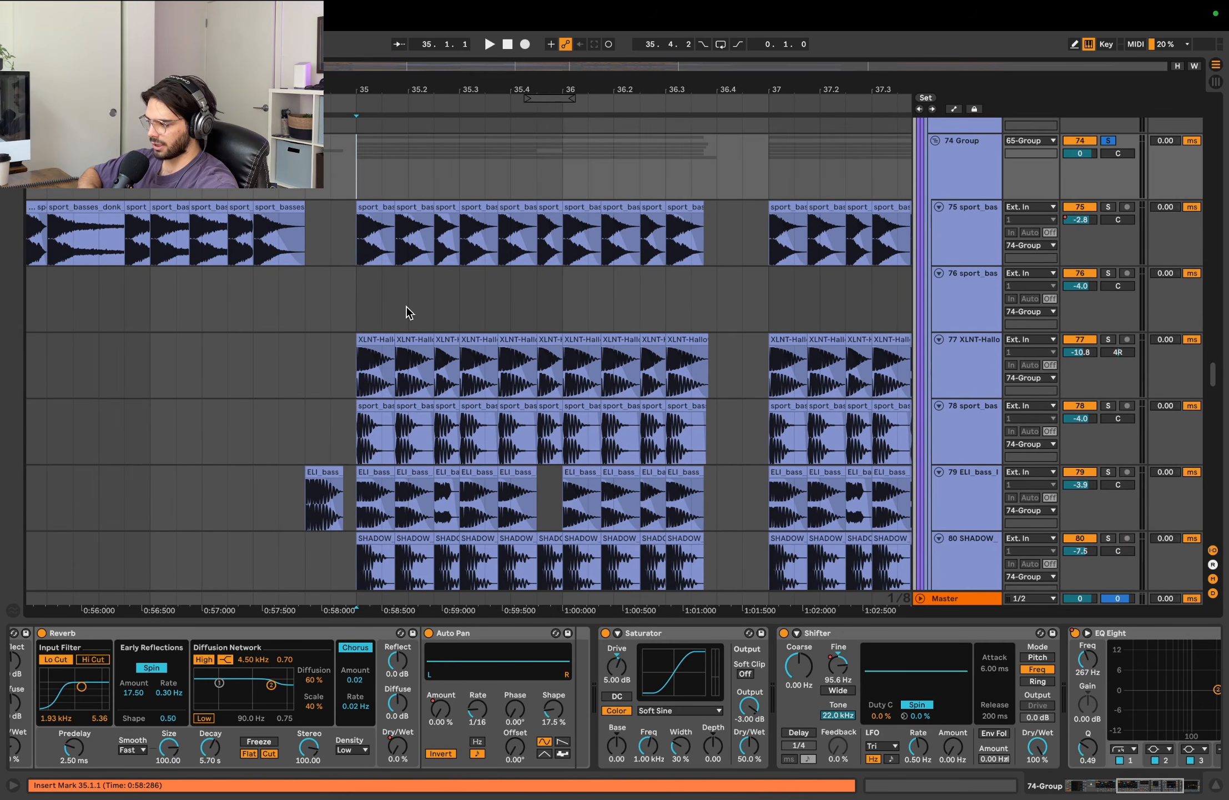
scroll(583, 327, down, 4)
scroll(583, 326, left, 1)
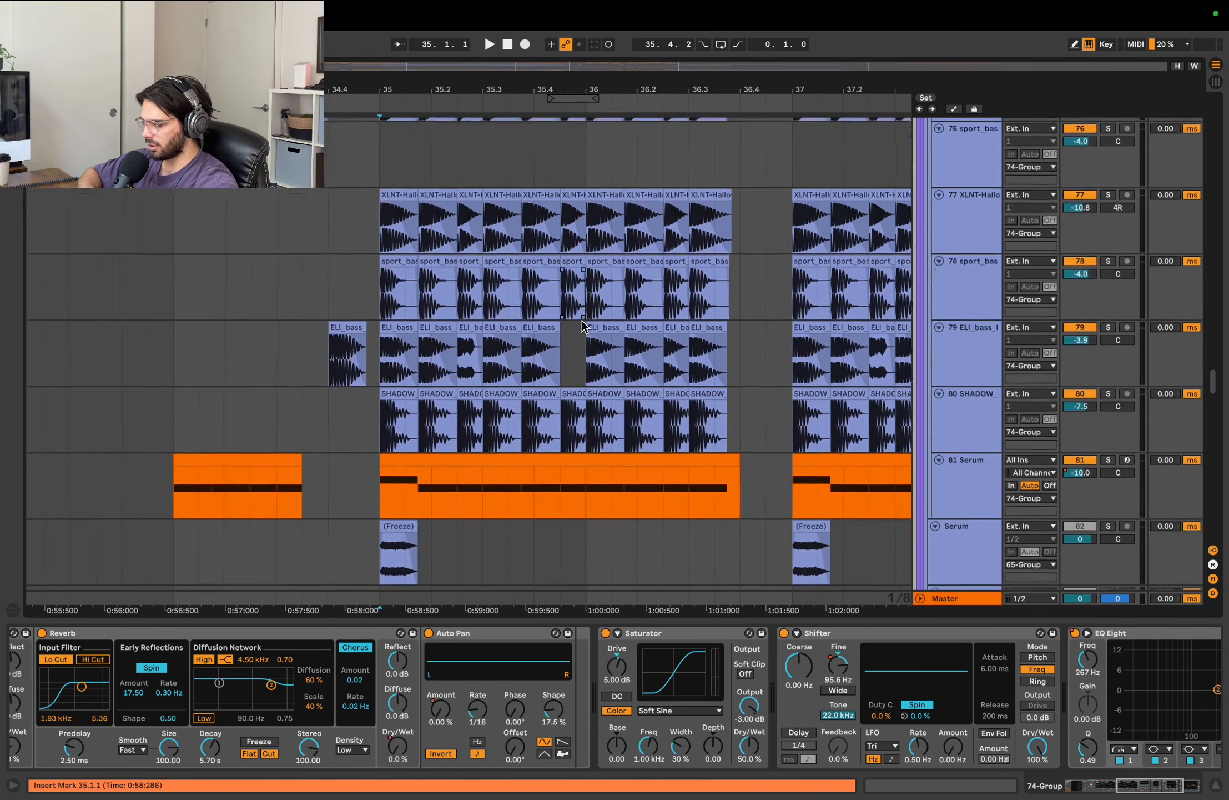
scroll(583, 326, down, 1)
scroll(583, 327, right, 1)
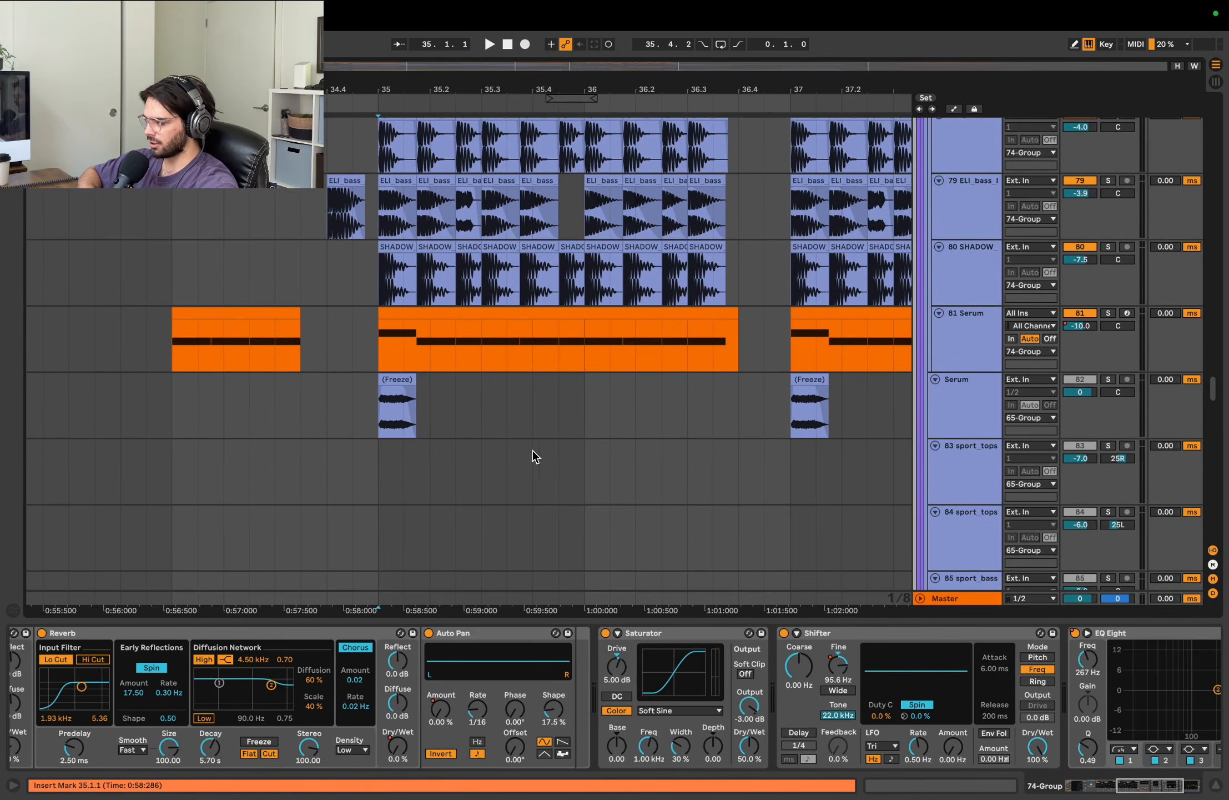
scroll(560, 428, up, 6)
scroll(561, 428, right, 1)
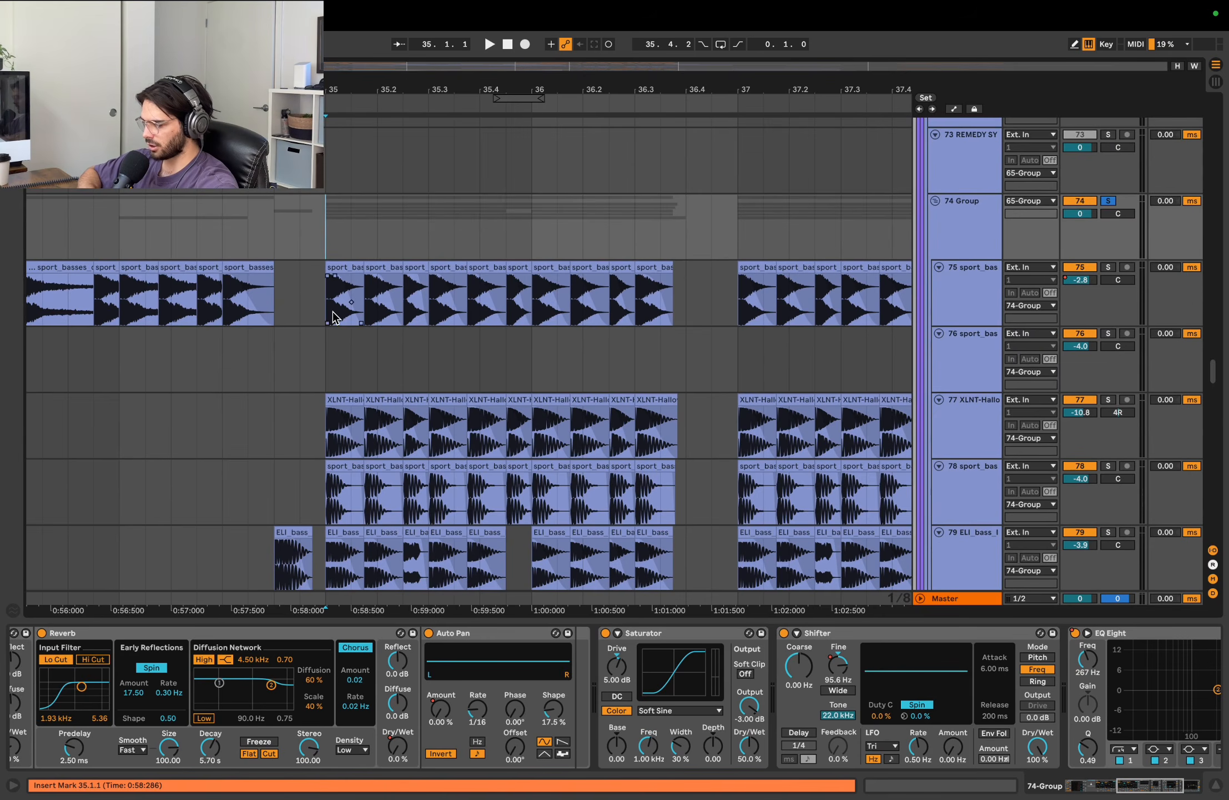
scroll(334, 311, down, 2)
scroll(557, 302, up, 2)
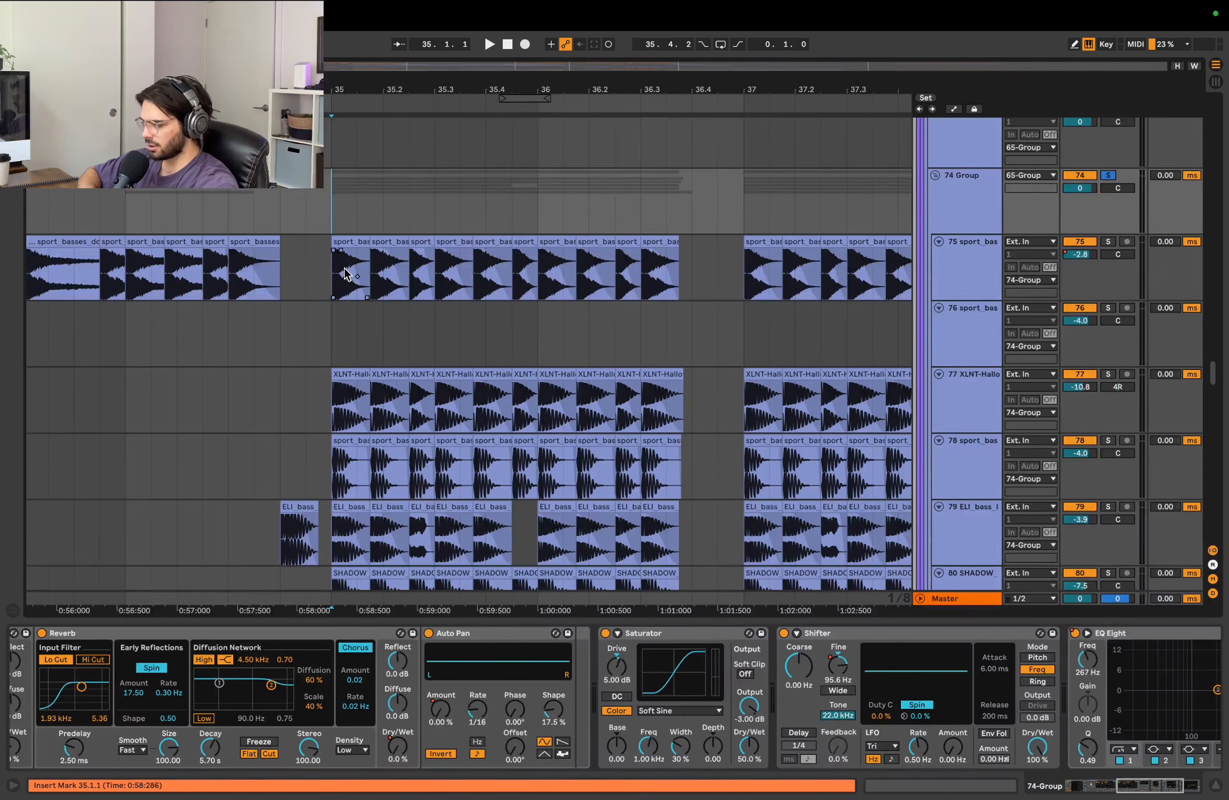
- Solo track 75 and select its first sport_basses_donk_B clip at bar 35
drag(336, 271, 712, 279)
click(1109, 242)
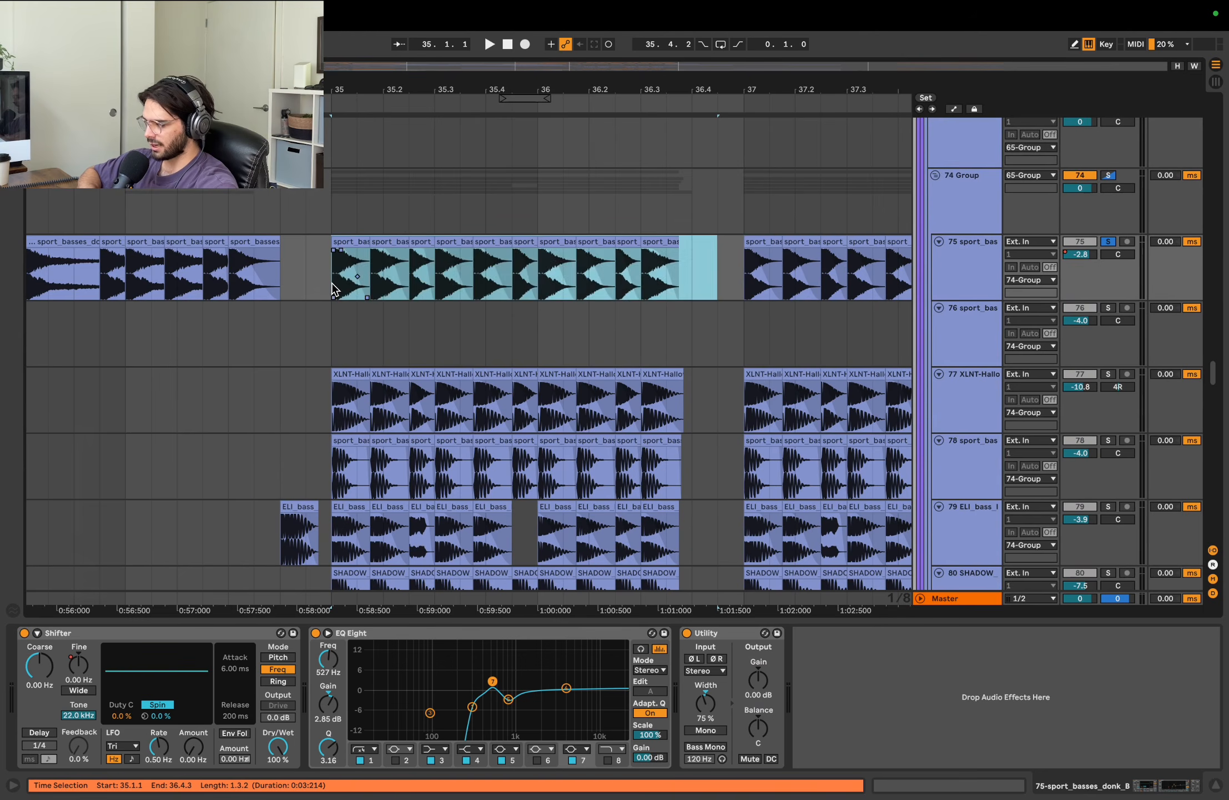
scroll(335, 293, up, 5)
click(354, 239)
scroll(356, 237, up, 2)
scroll(359, 245, down, 1)
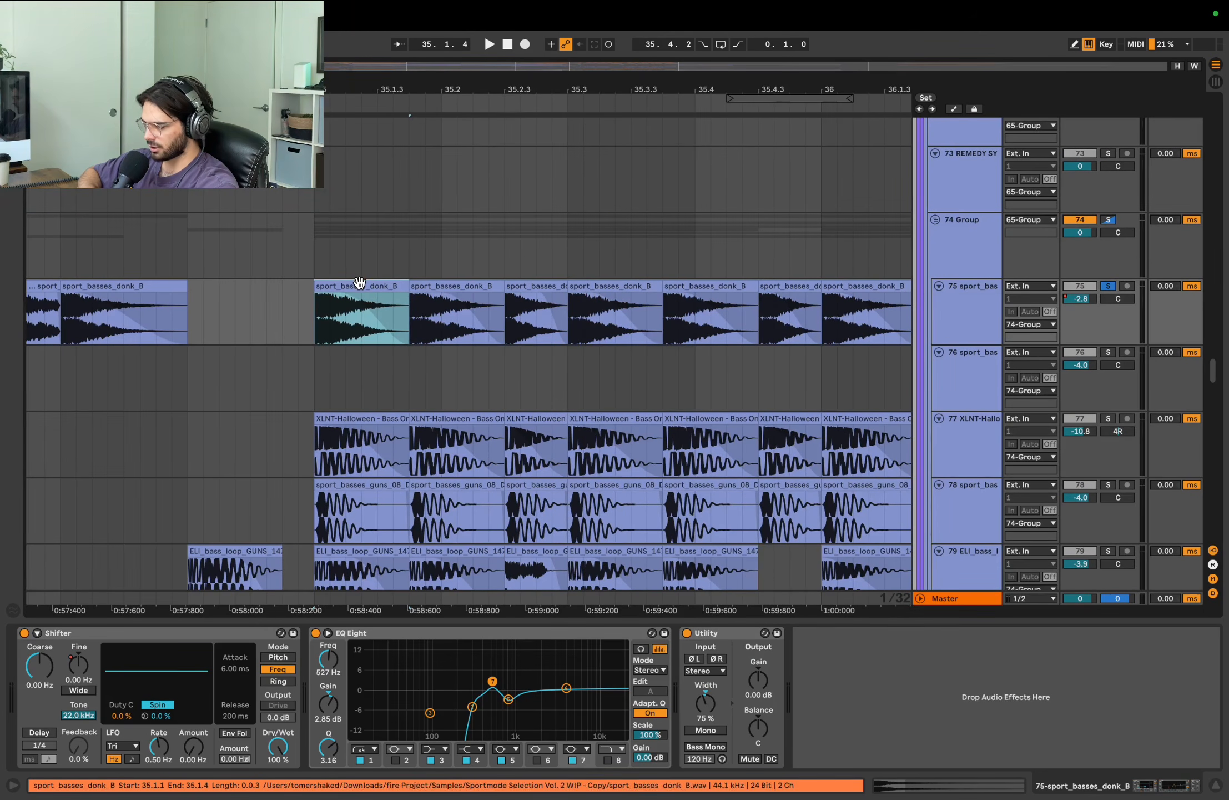
- Play track 75 from bar 35 while boosting the 527 Hz EQ Eight band to about 14.3 dB and returning it to 2.85 dB
scroll(346, 355, down, 3)
scroll(346, 355, right, 3)
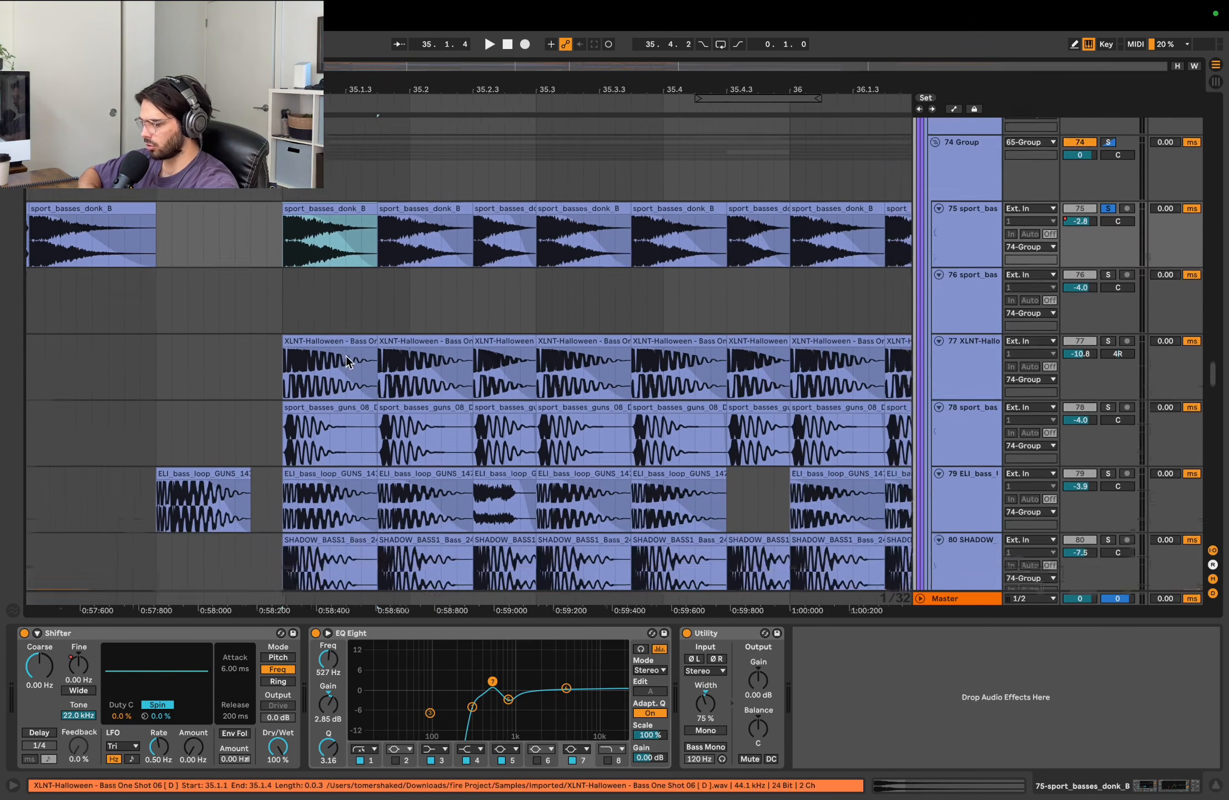
key(space)
key(space)
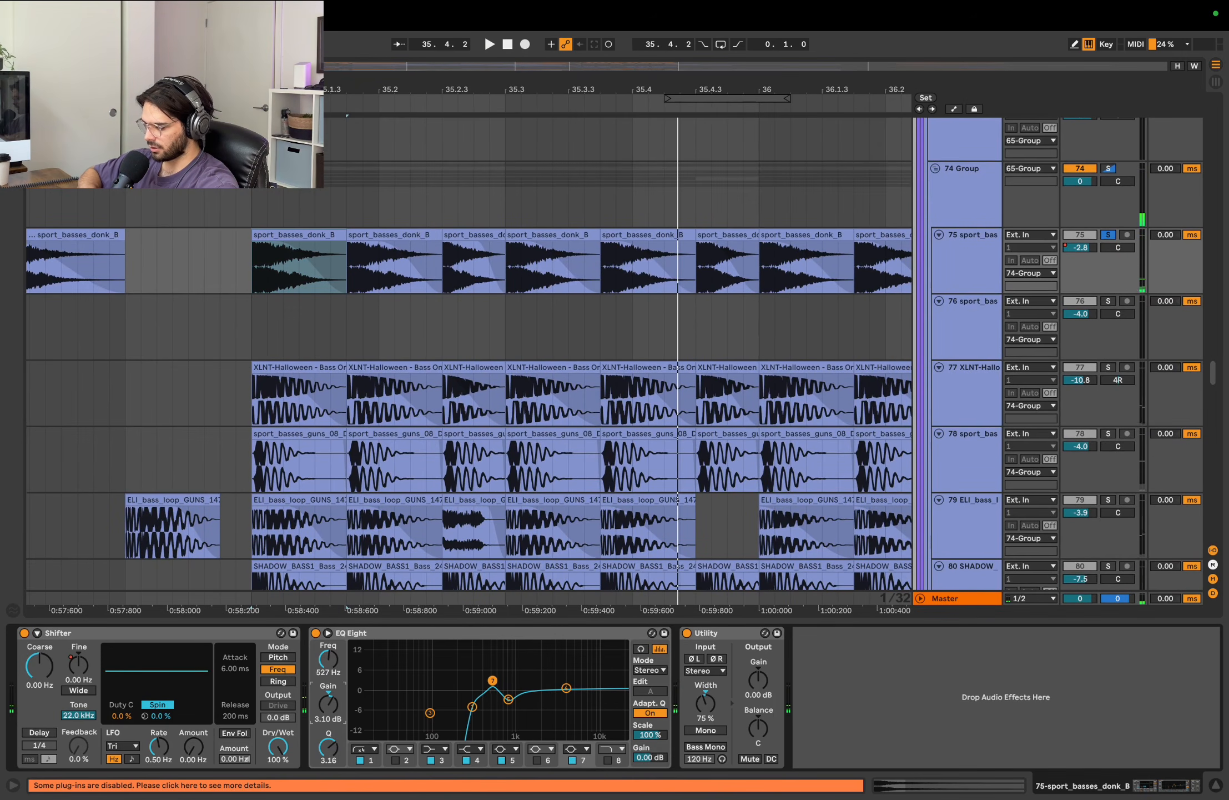
key(space)
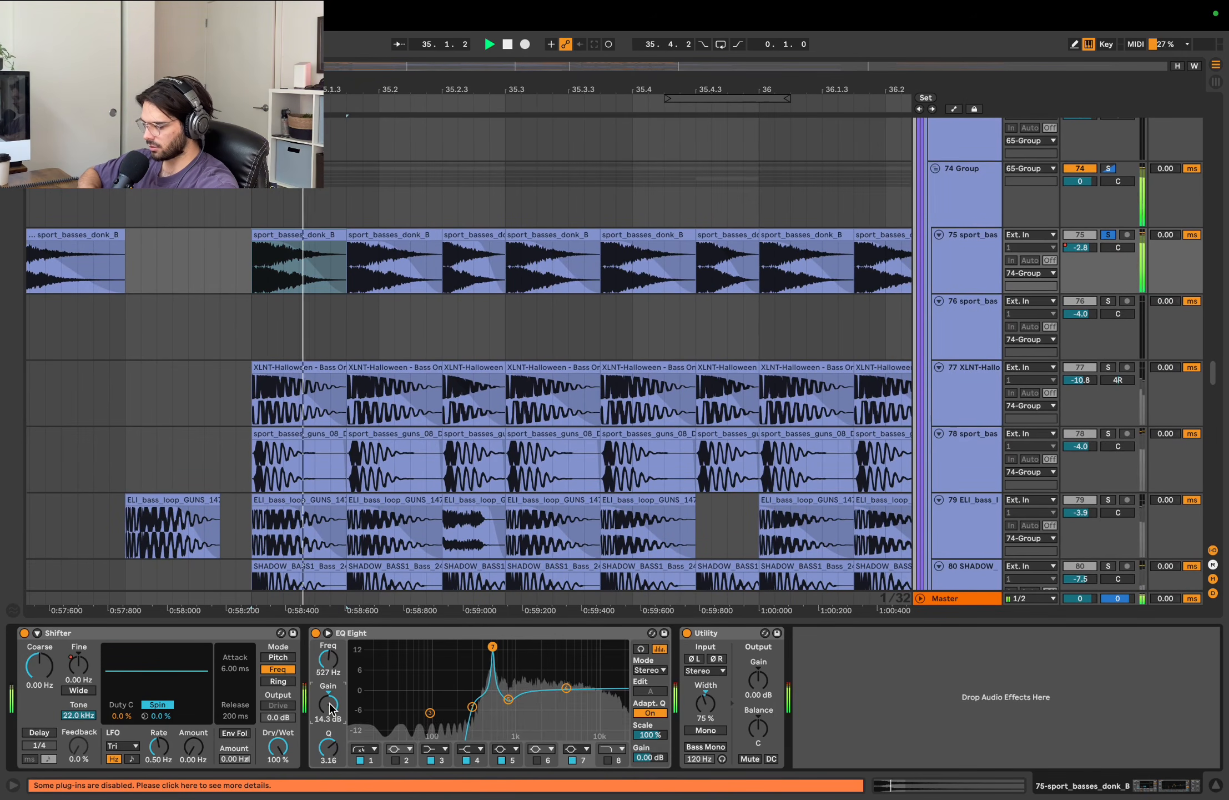
drag(330, 707, 330, 738)
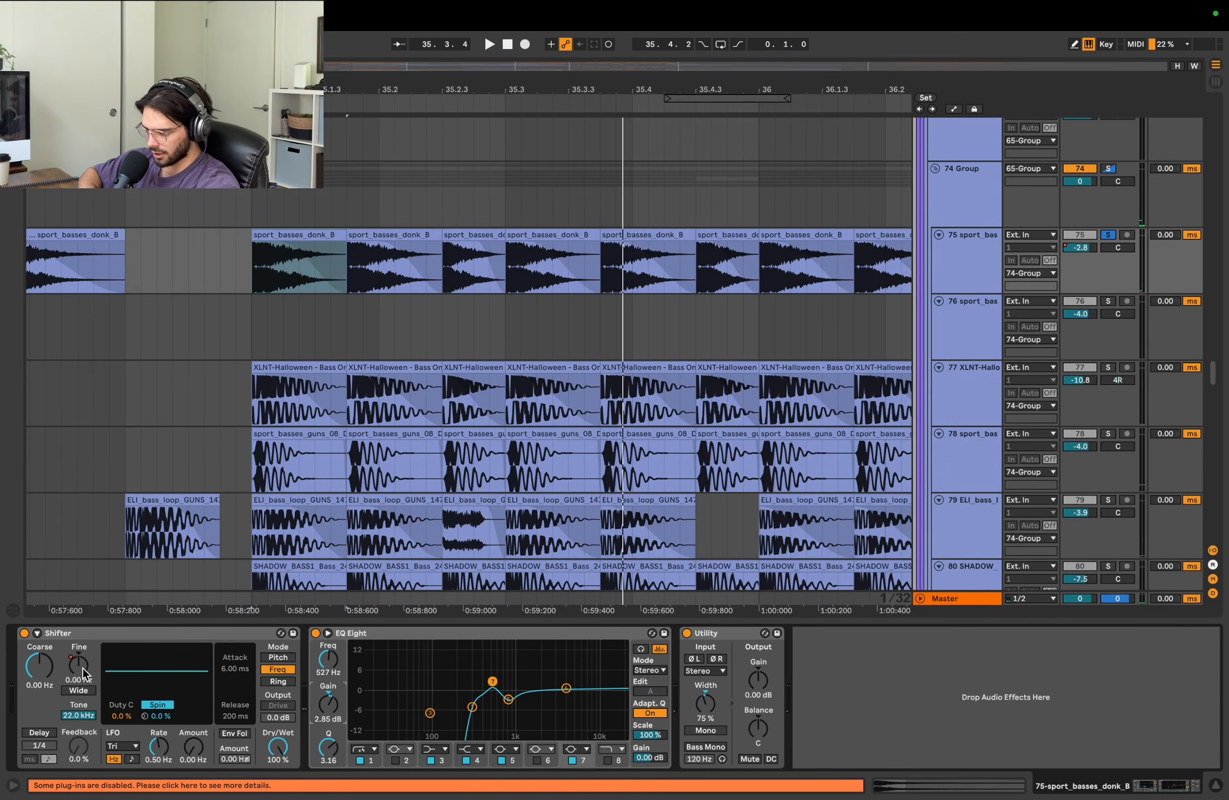
- Select the individual sport_basses_donk_B clips on track 75 and audition them from the first clip at bar 35
click(412, 235)
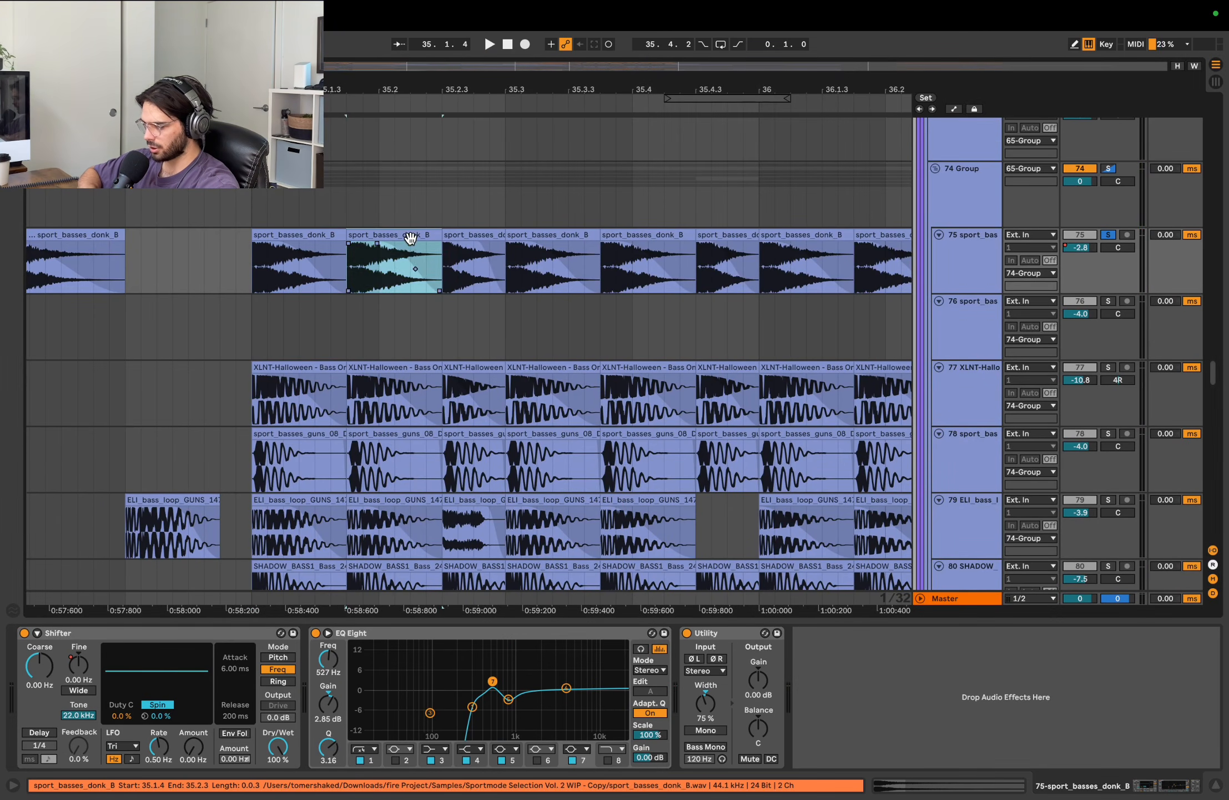
click(453, 235)
click(283, 233)
key(space)
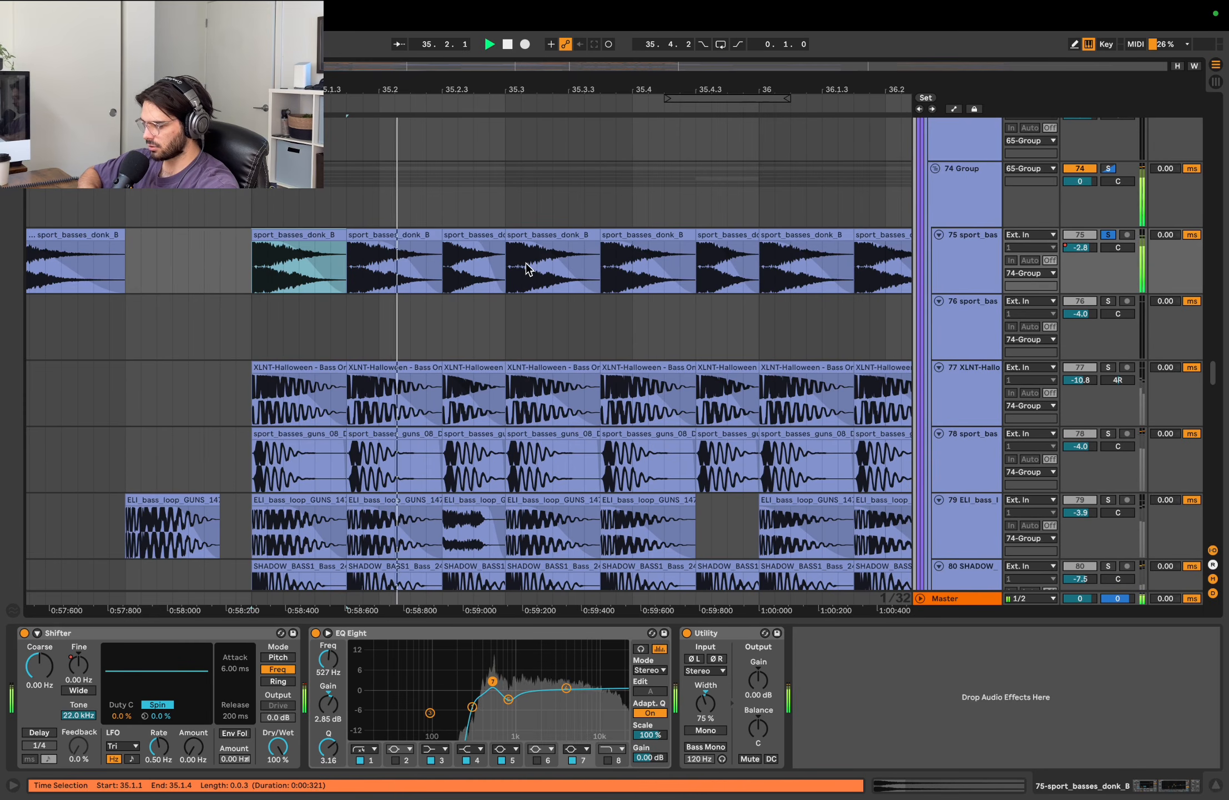
key(minus)
key(minus)
key(space)
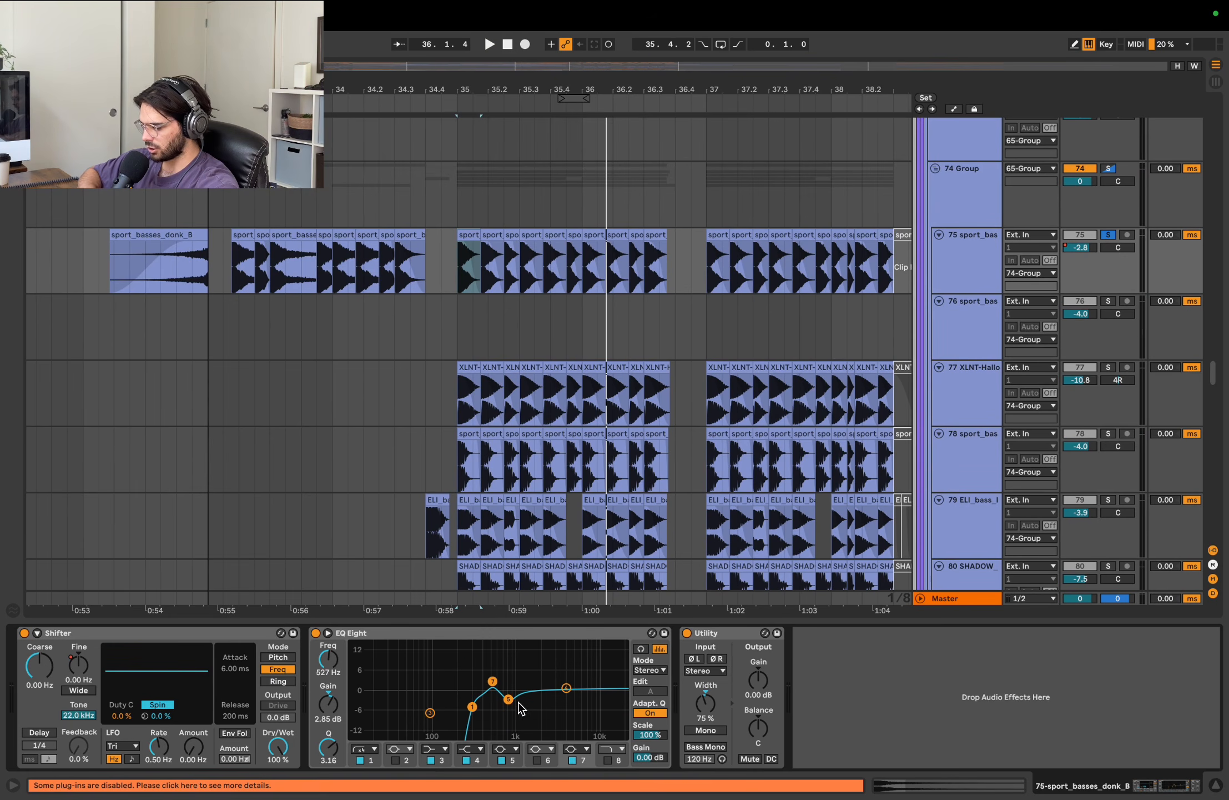
- Play track 75 from bar 35 while moving the 4.26 kHz EQ Eight band and returning its gain to 0.50 dB
key(space)
mouse_move(565, 666)
mouse_down()
mouse_move(581, 649)
mouse_move(564, 644)
mouse_move(566, 687)
mouse_up()
key(space)
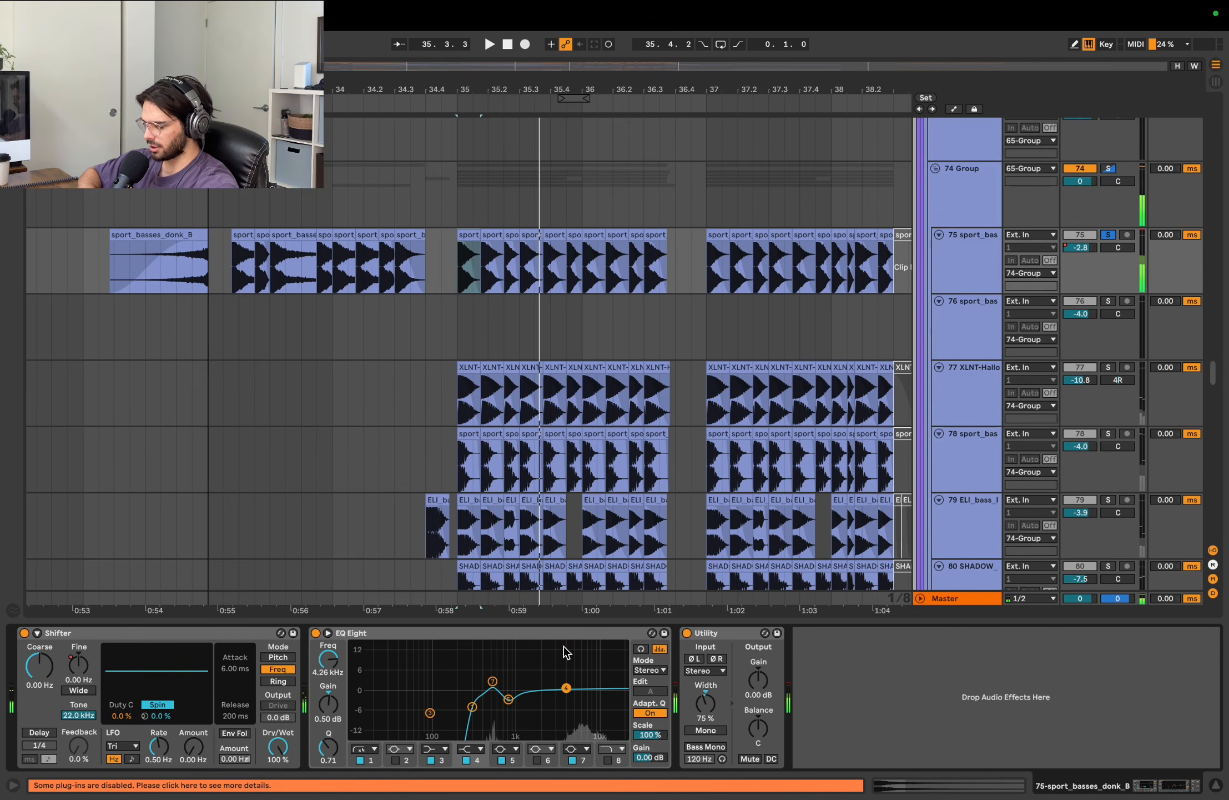
- Select the sport_basses_donk_B clips on track 75 from bar 35 to about 38.3 and view the layers beneath them
click(463, 291)
scroll(457, 282, up, 1)
scroll(457, 282, right, 2)
scroll(471, 349, down, 1)
scroll(470, 349, right, 2)
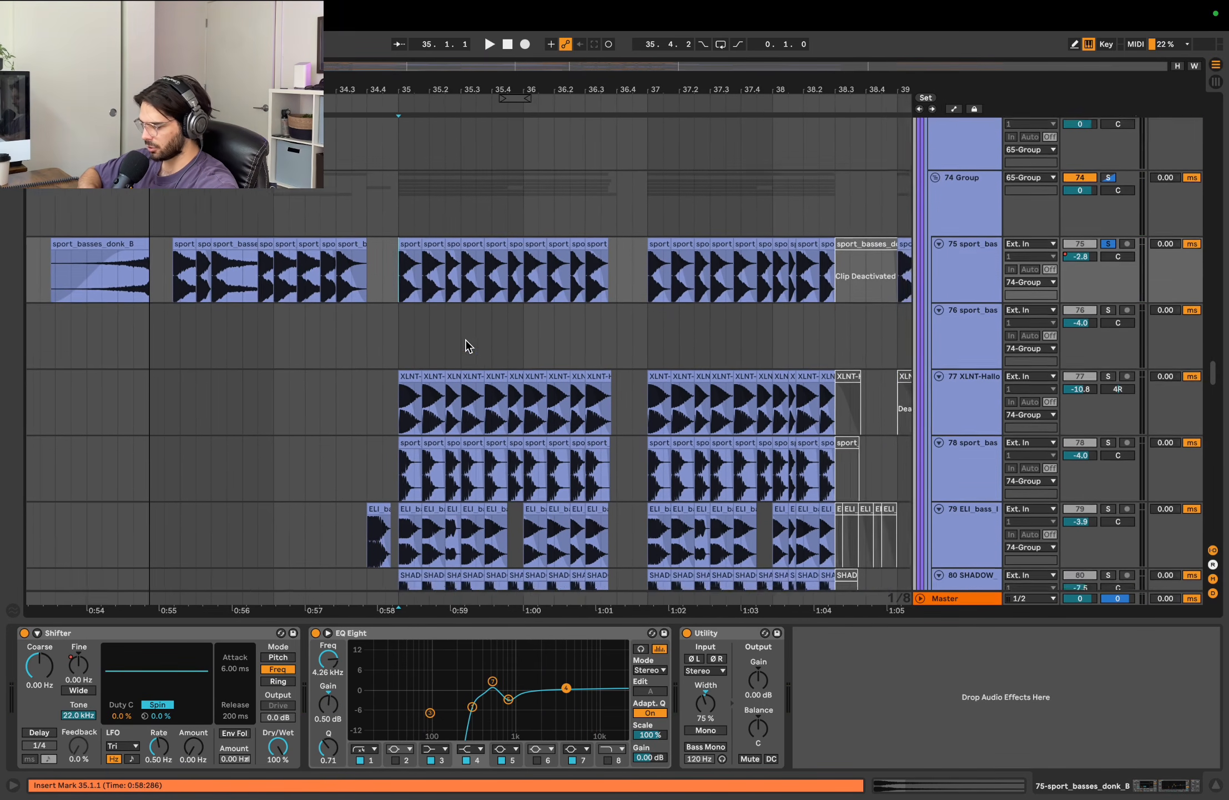
drag(397, 259, 841, 260)
scroll(453, 310, down, 4)
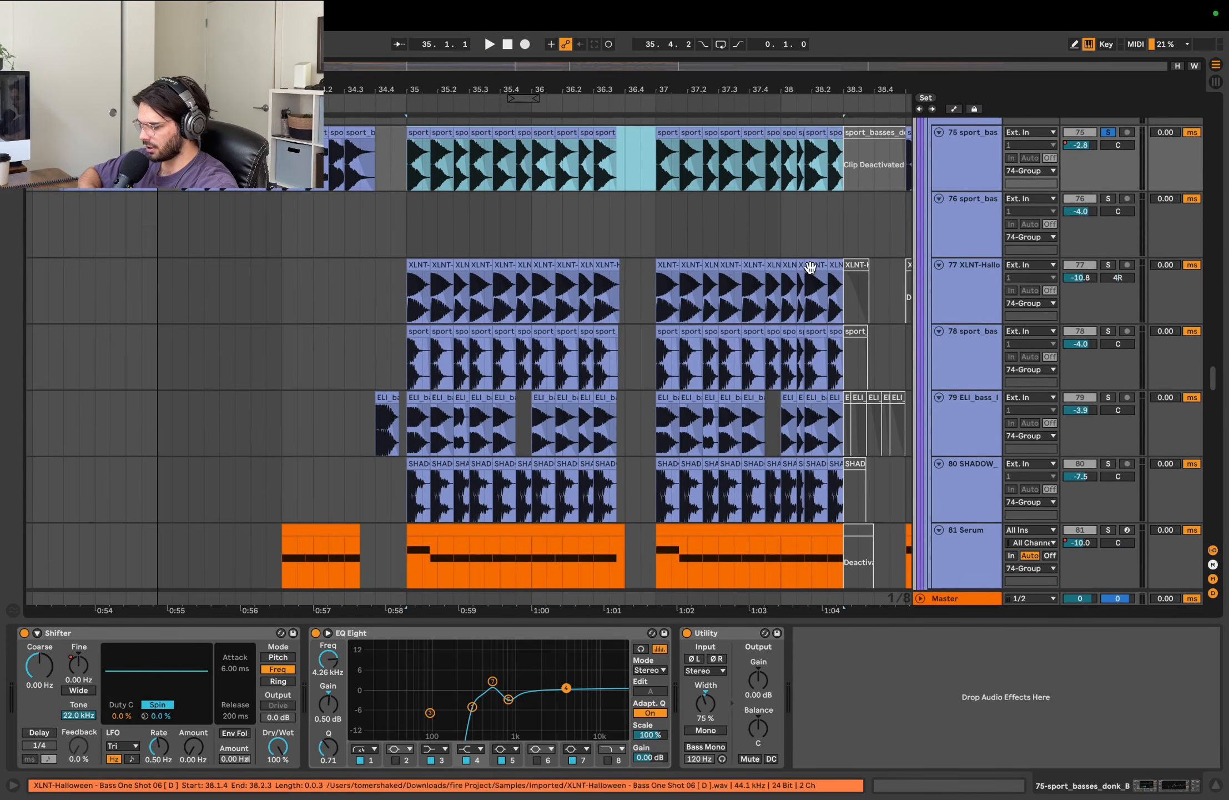
- Compare the effect chains of tracks 75 and 77 at bar 35
click(404, 290)
scroll(404, 289, up, 3)
scroll(404, 290, right, 1)
scroll(409, 279, up, 1)
scroll(409, 279, right, 1)
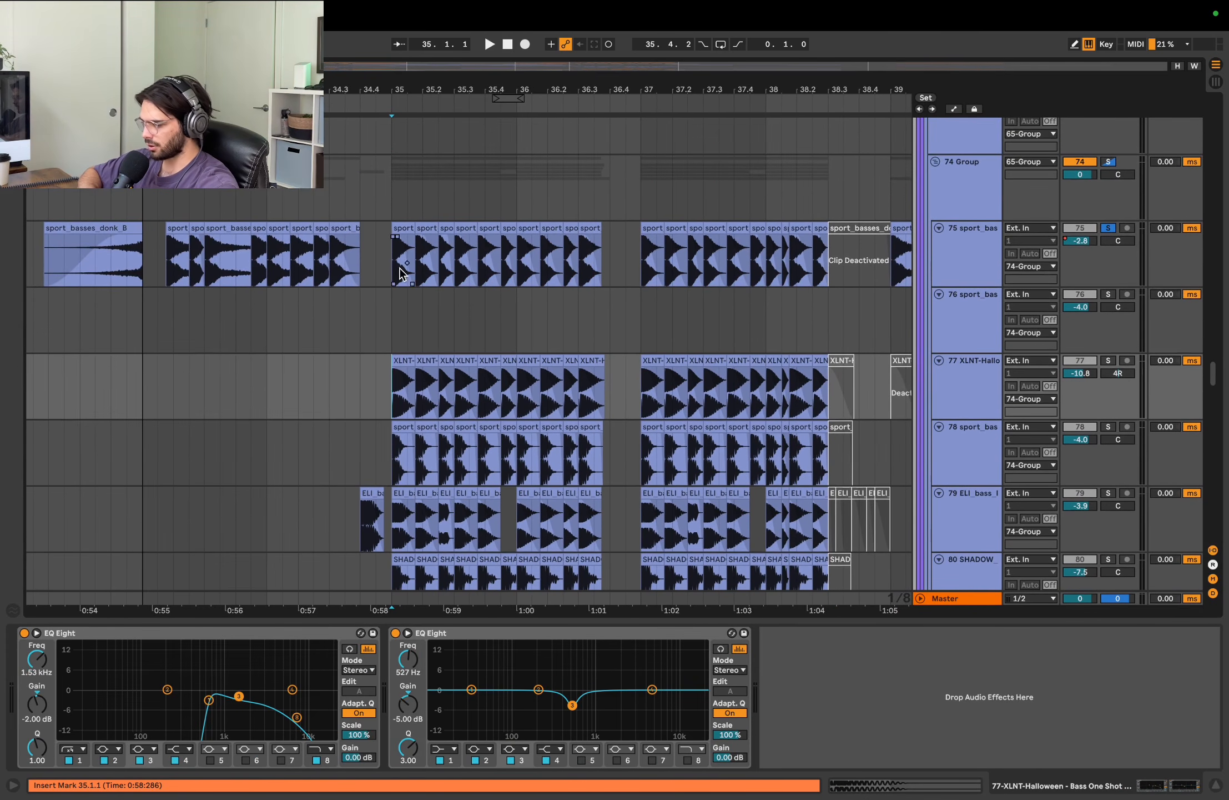
click(392, 278)
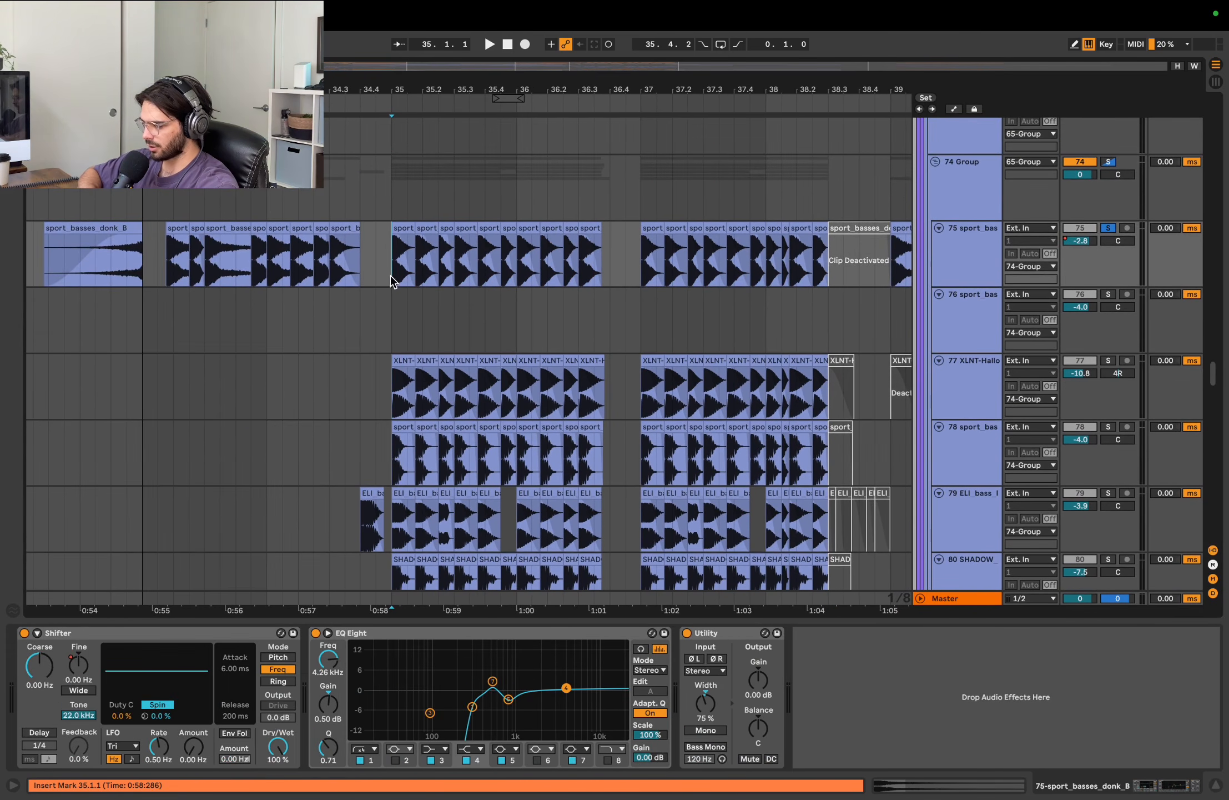
click(386, 399)
- Solo track 77 and audition its XLNT-Halloween bass clips from bar 35, with the first clip selected
scroll(386, 399, down, 3)
scroll(386, 399, left, 1)
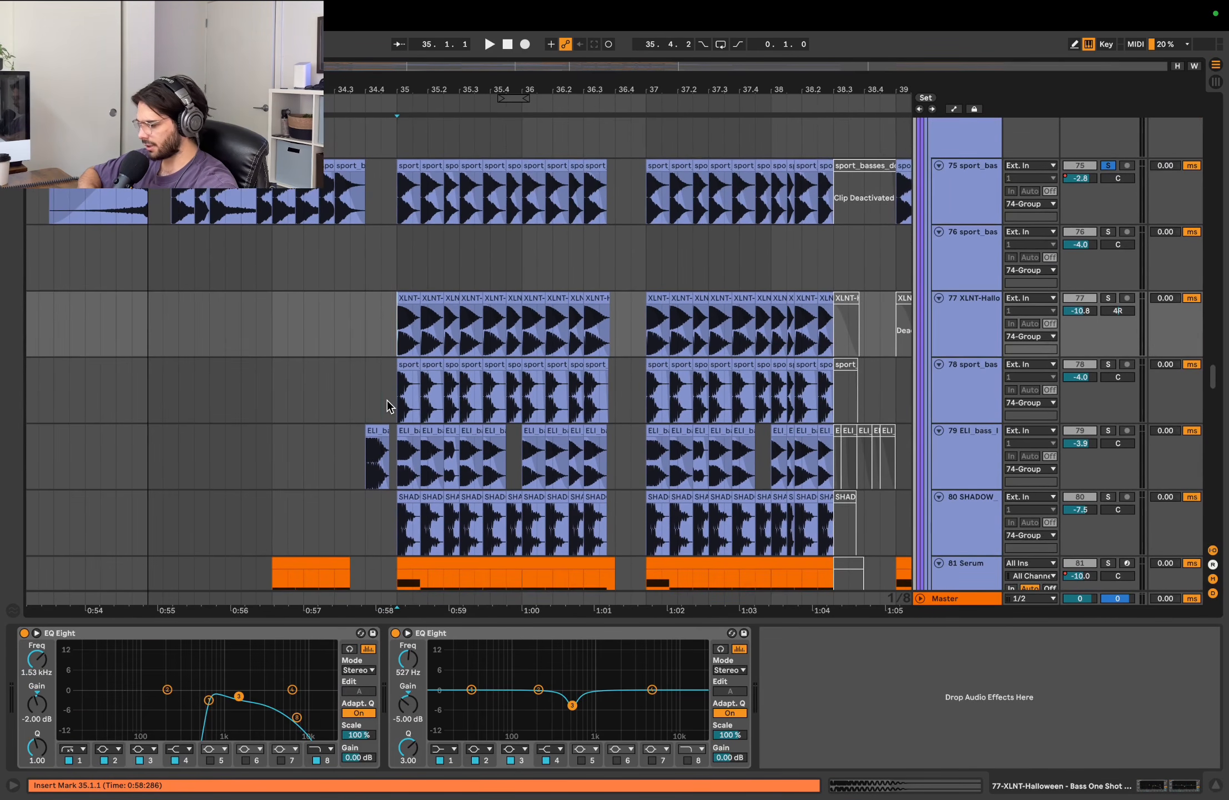
click(387, 407)
click(393, 345)
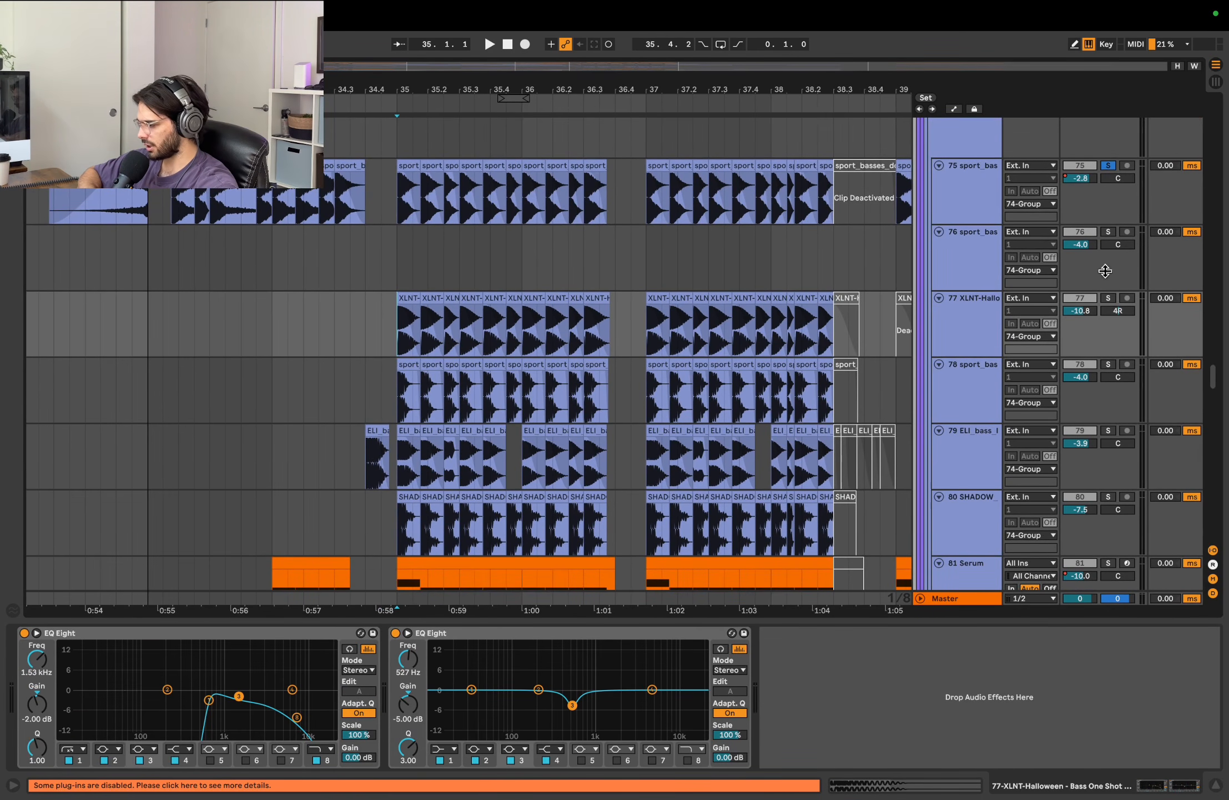
click(1109, 298)
key(space)
drag(398, 334, 422, 333)
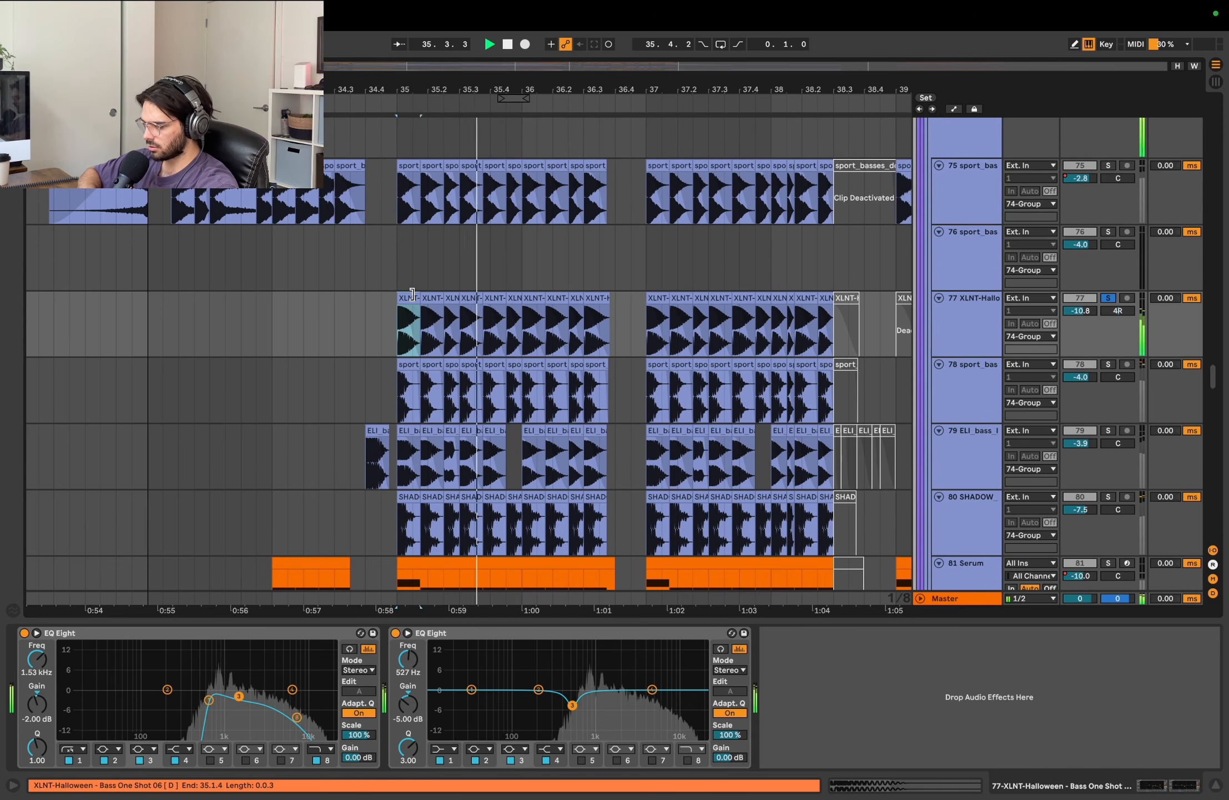
key(space)
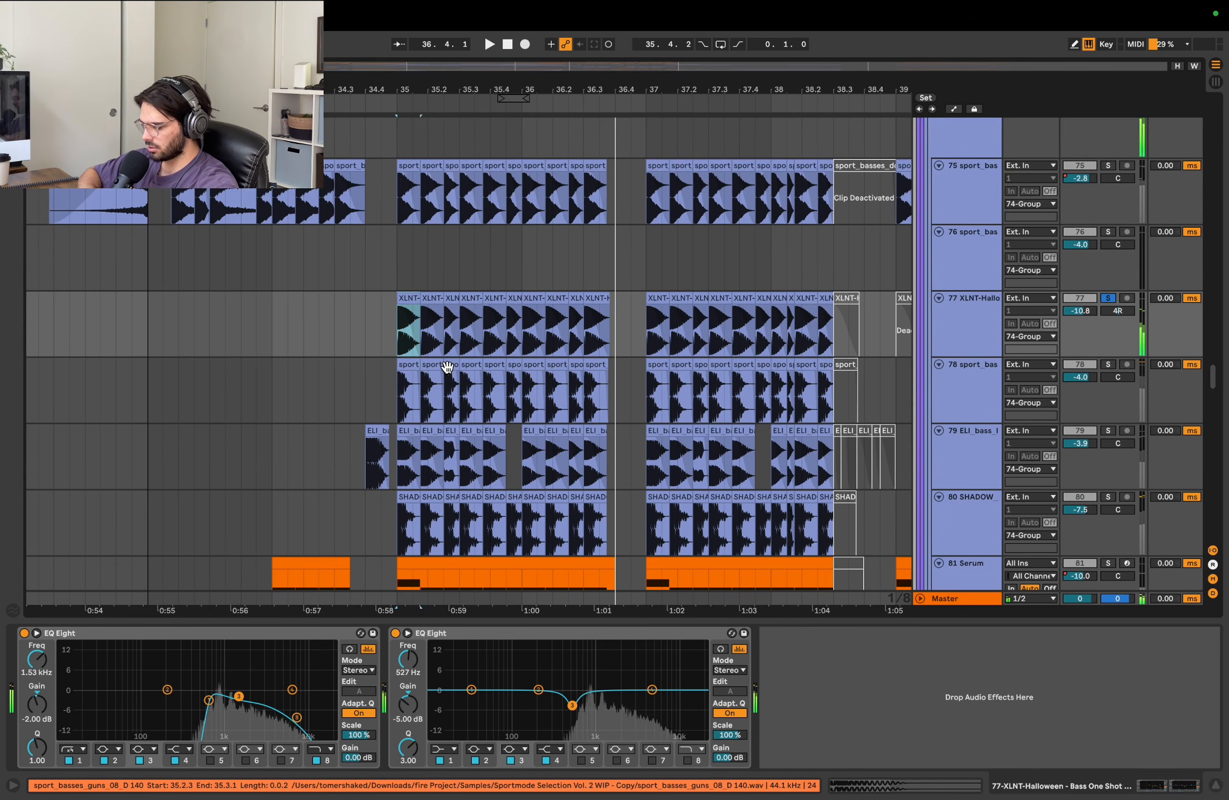
- Examine the waveform of the first XLNT-Halloween clip on track 77 up close while auditioning it
scroll(578, 393, right, 3)
scroll(578, 393, up, 1)
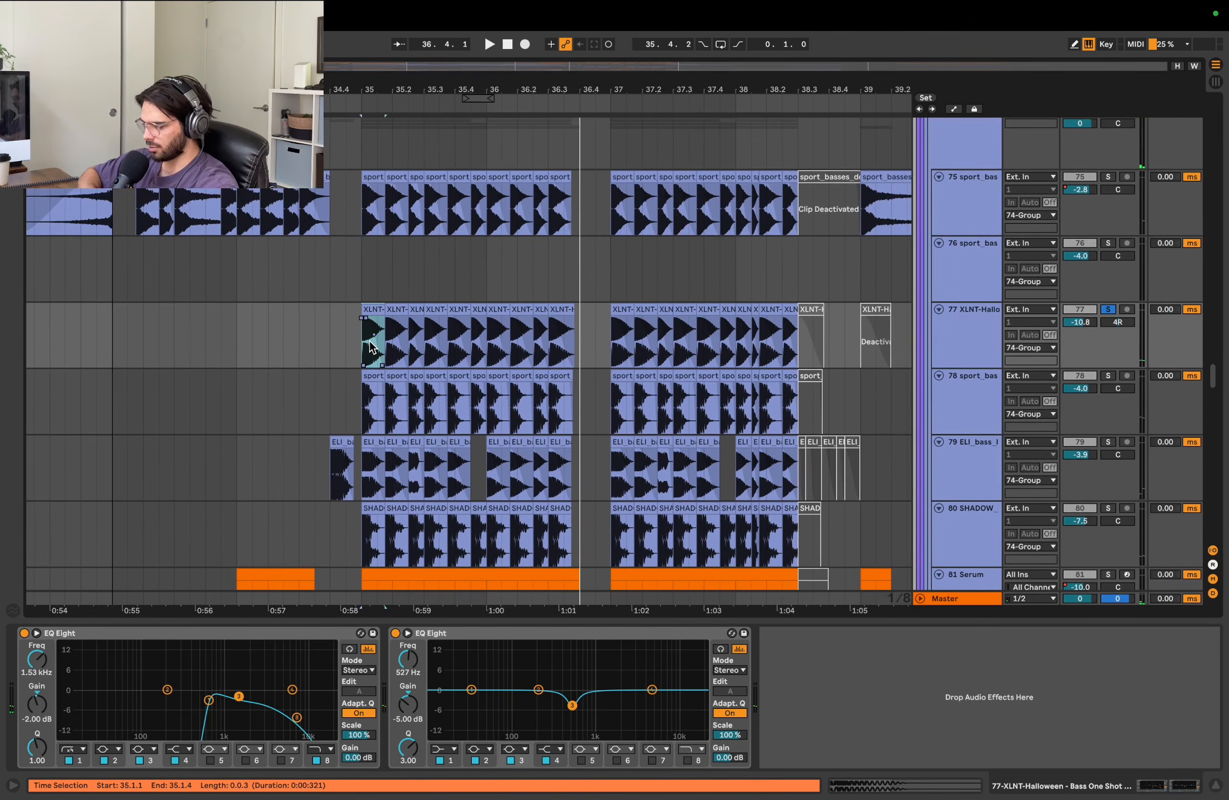
key(z)
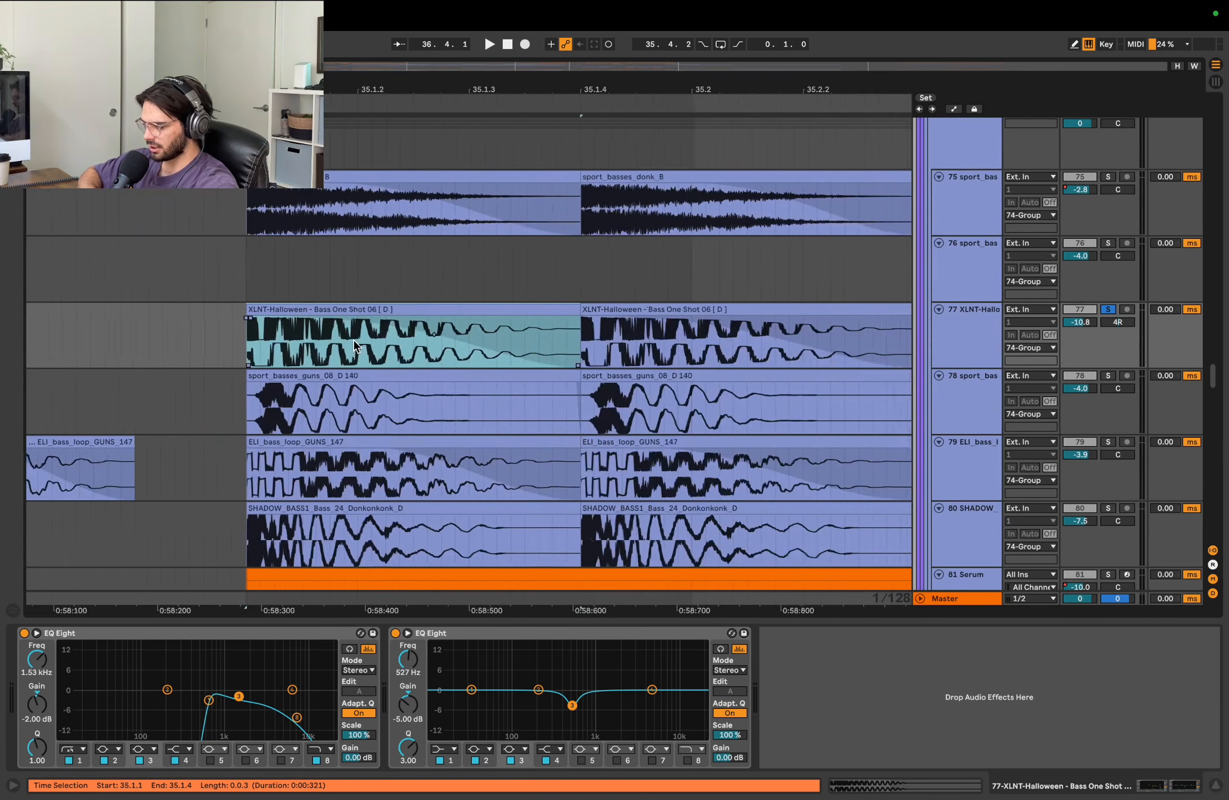
key(space)
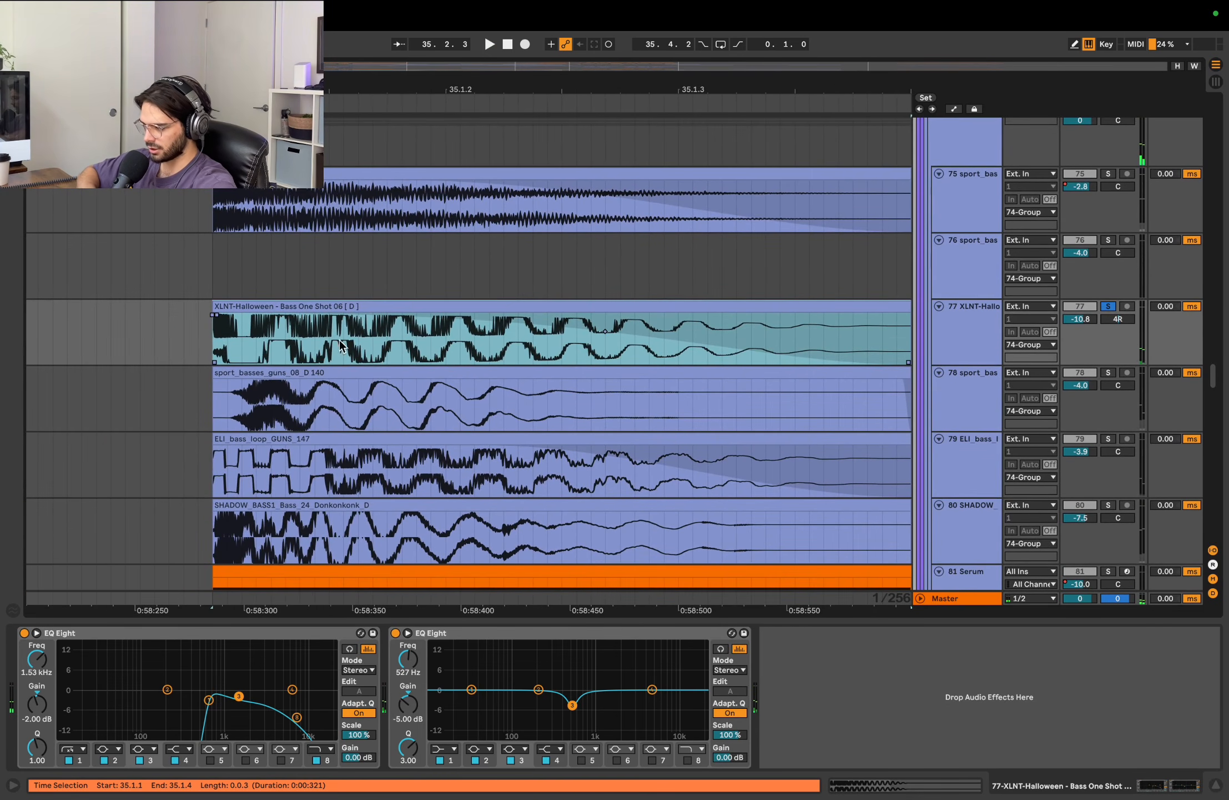
scroll(259, 330, up, 10)
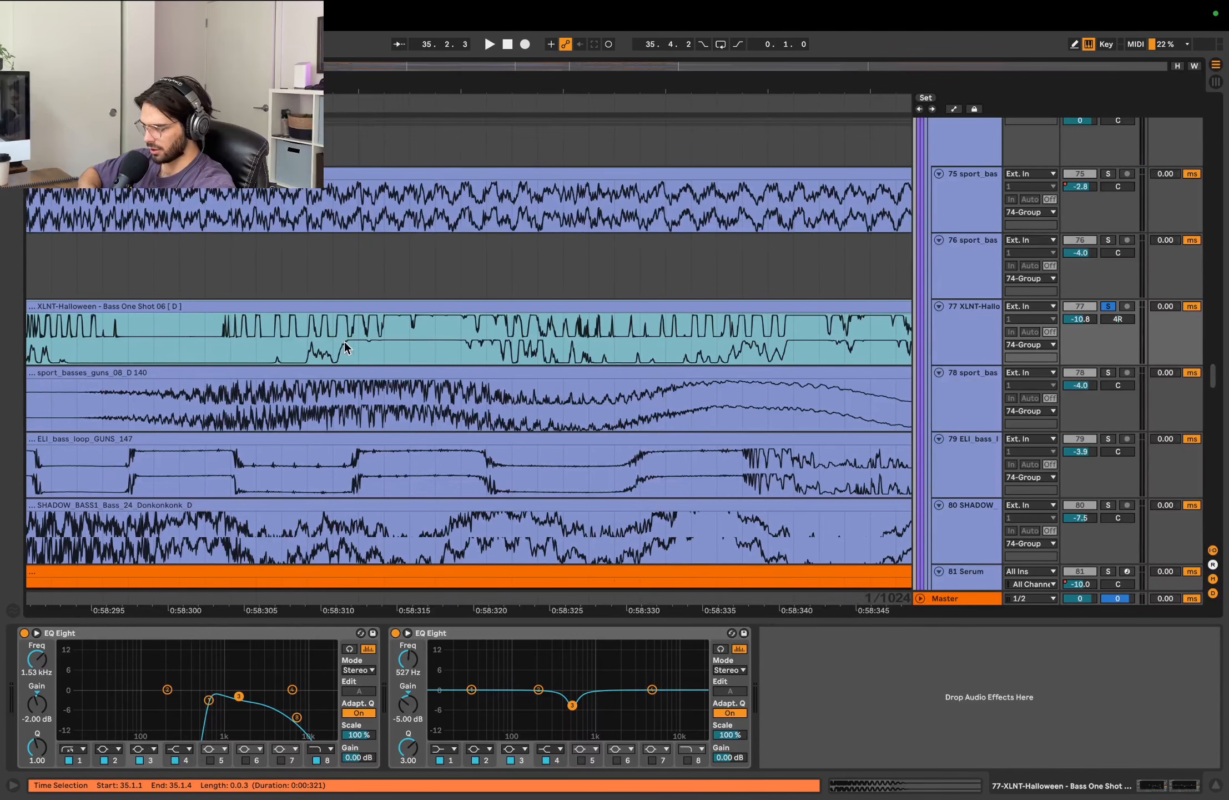
scroll(596, 361, down, 8)
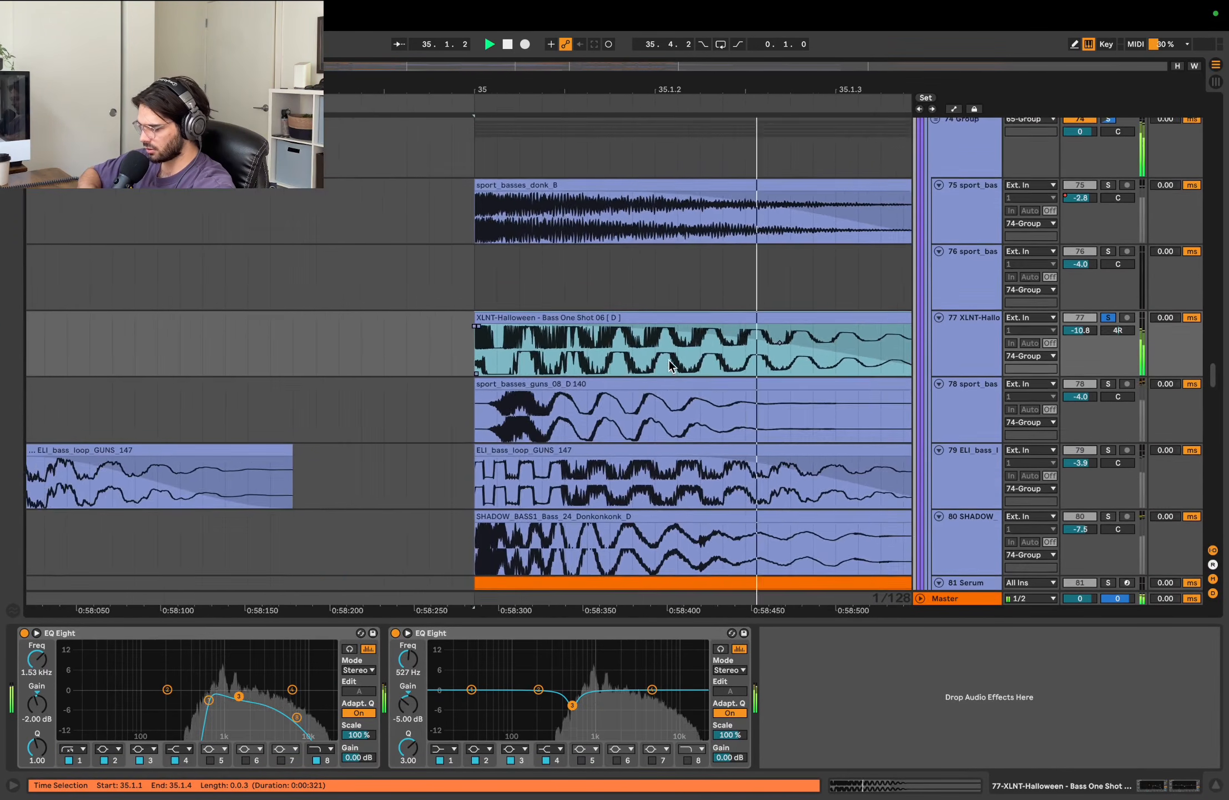
- Play soloed track 77 again from bar 35 with the surrounding bars 33 to 38 in view
scroll(669, 365, down, 4)
key(space)
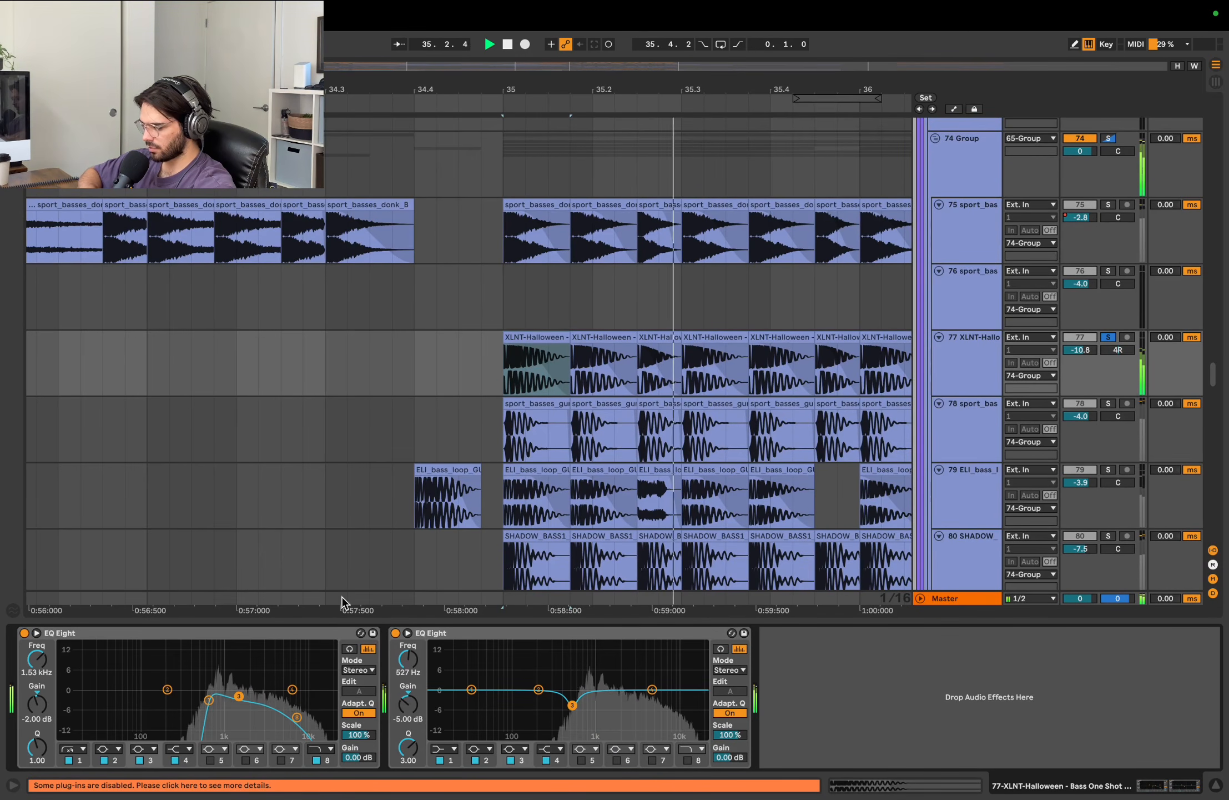
scroll(644, 447, right, 3)
scroll(643, 447, down, 5)
scroll(642, 448, right, 1)
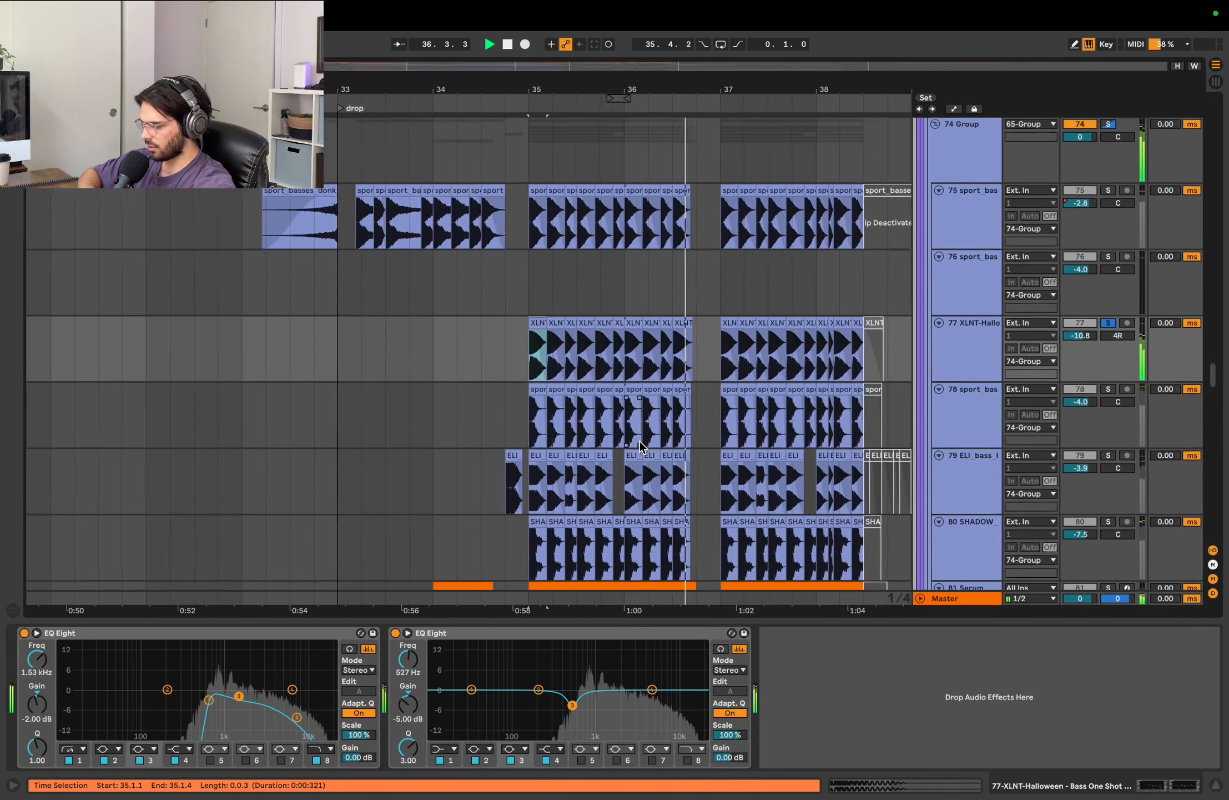
key(space)
- Place the insert marker at bar 35, show the effects of track 78, and solo that track
scroll(967, 396, up, 3)
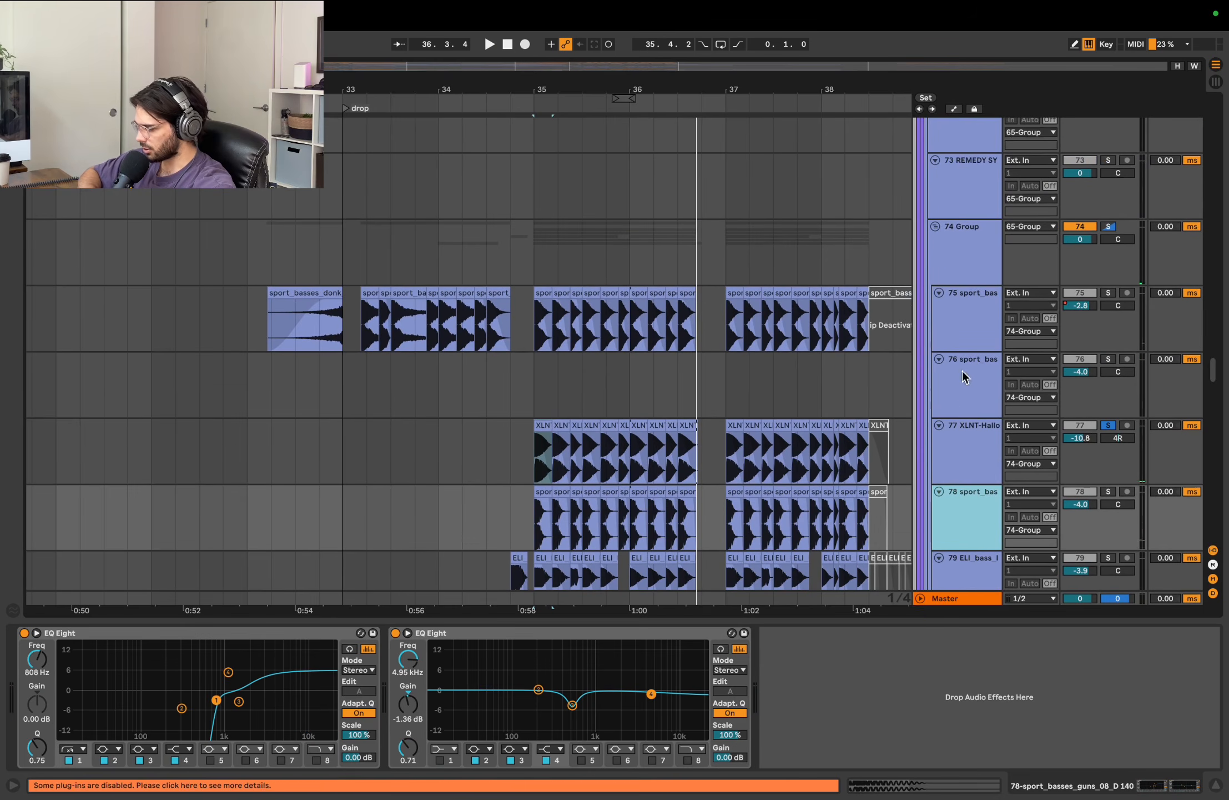
click(535, 266)
scroll(544, 267, down, 4)
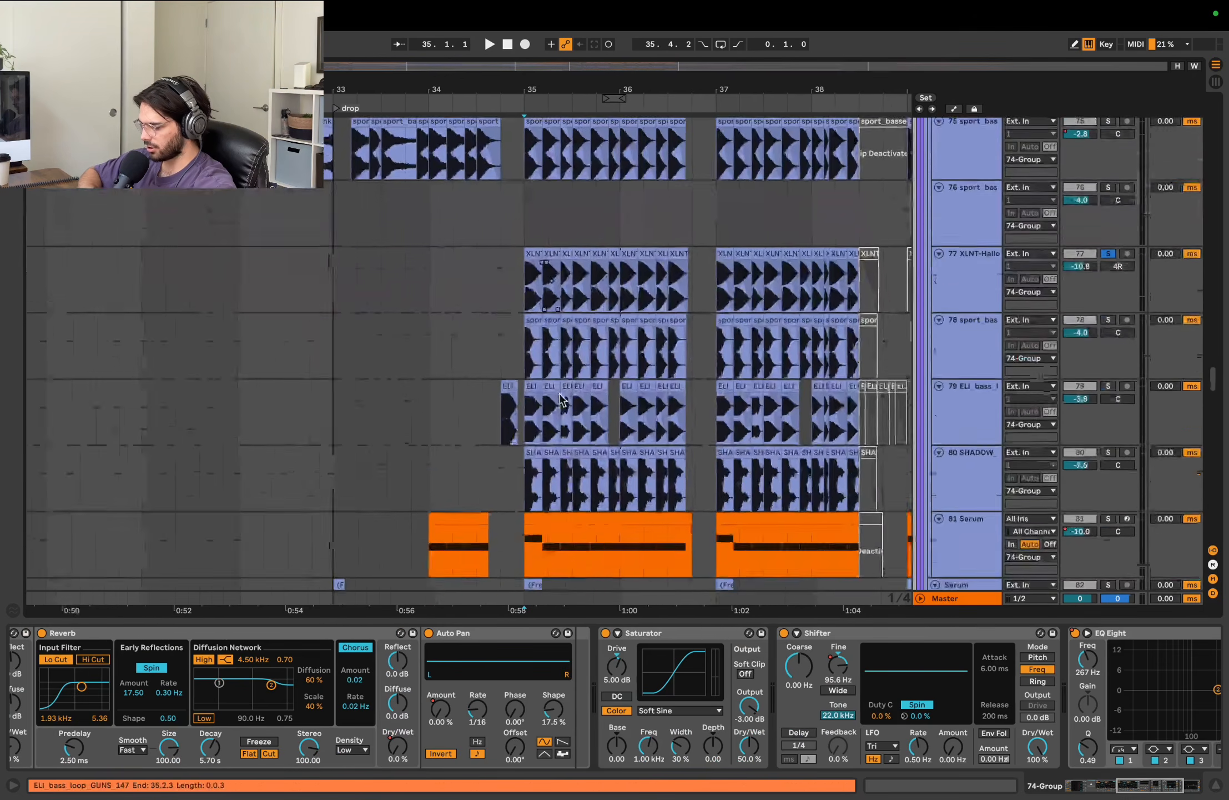
click(556, 334)
scroll(556, 333, right, 1)
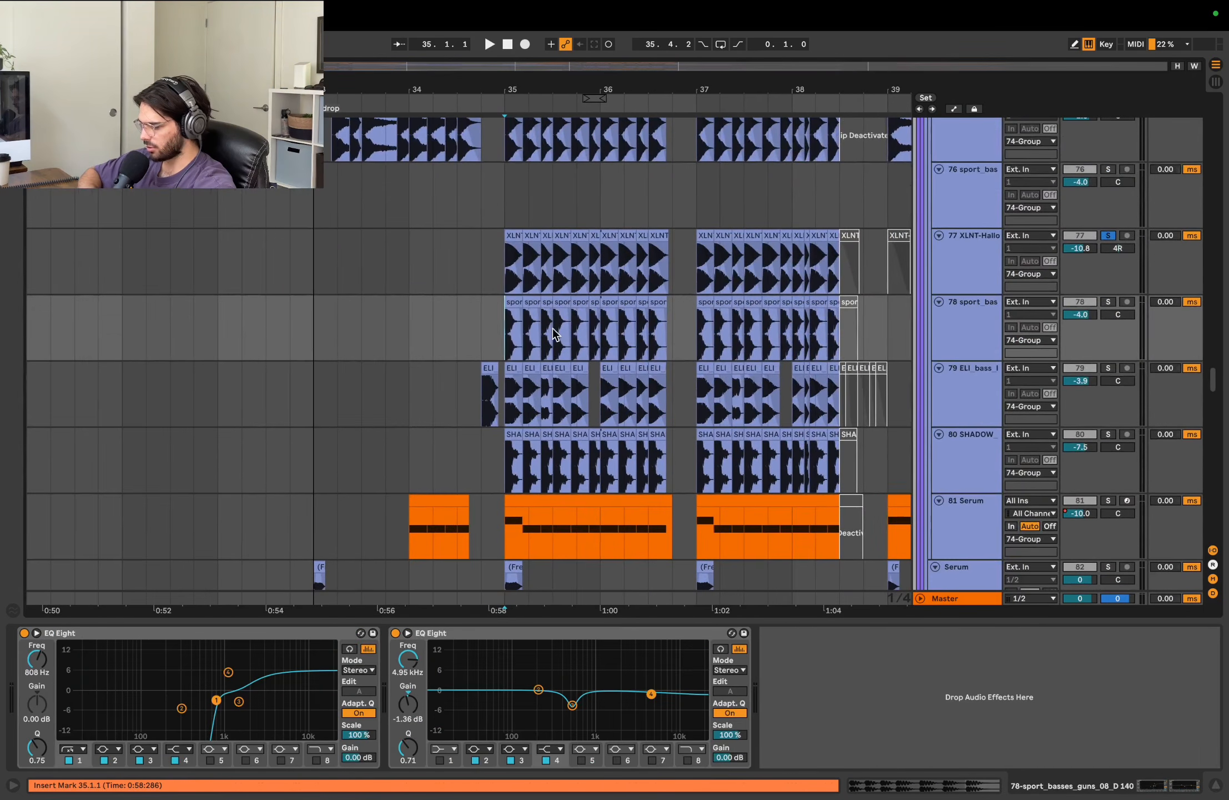
click(1108, 301)
- Select the first sport_basses_guns_08 clip on track 78 and audition the track from bar 35
scroll(536, 327, up, 5)
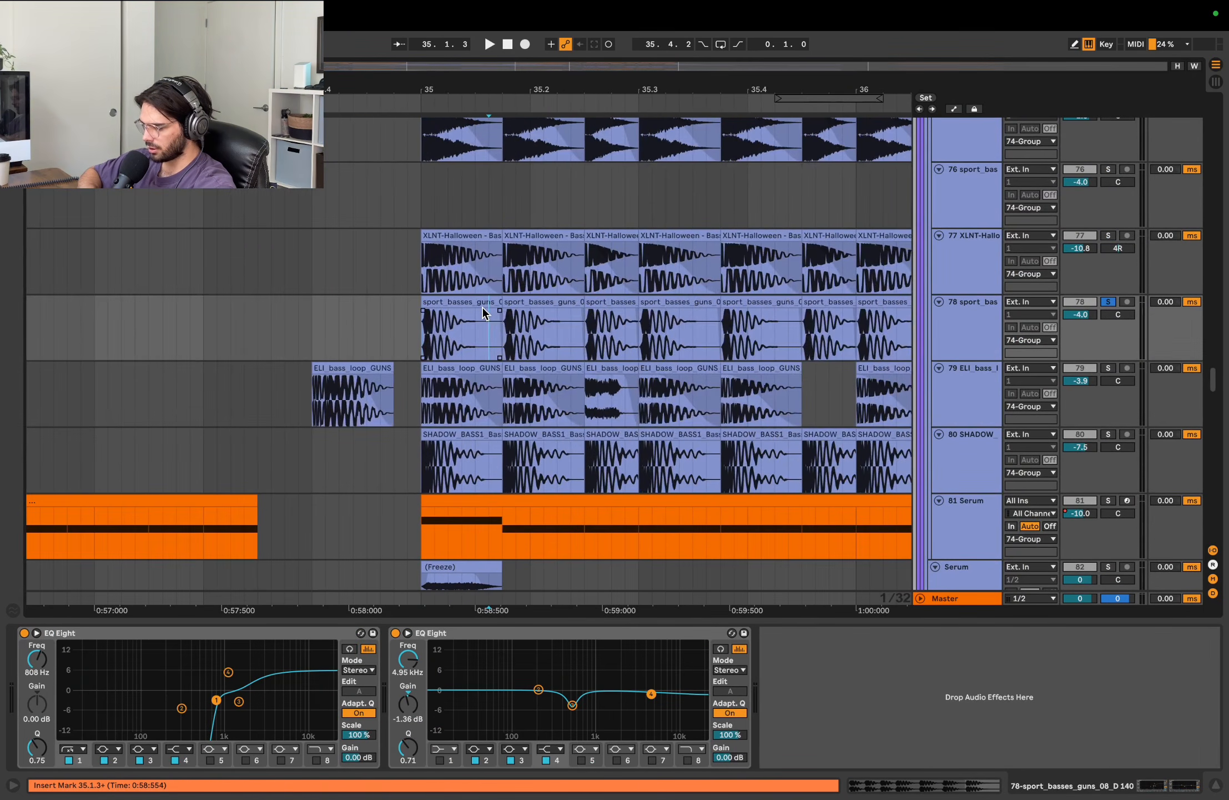
scroll(481, 307, up, 4)
click(472, 300)
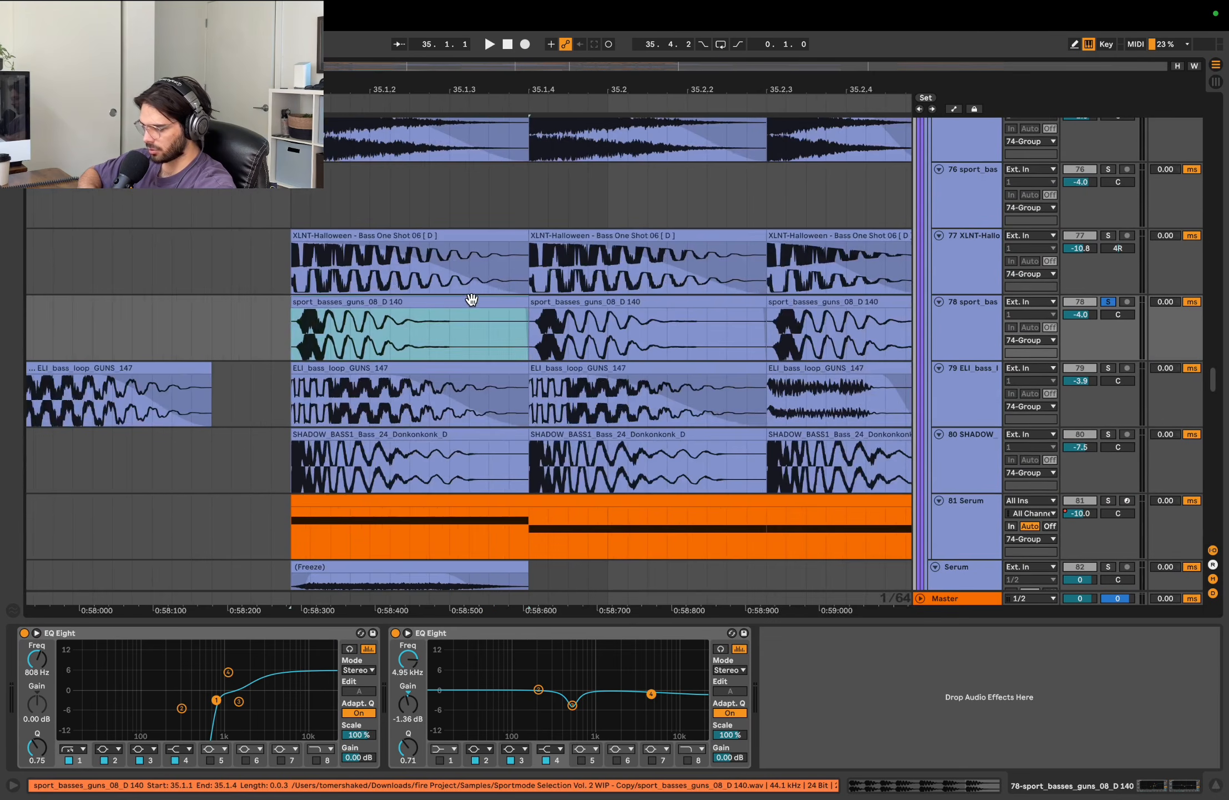
scroll(472, 299, left, 2)
scroll(472, 300, up, 2)
key(space)
scroll(490, 362, down, 4)
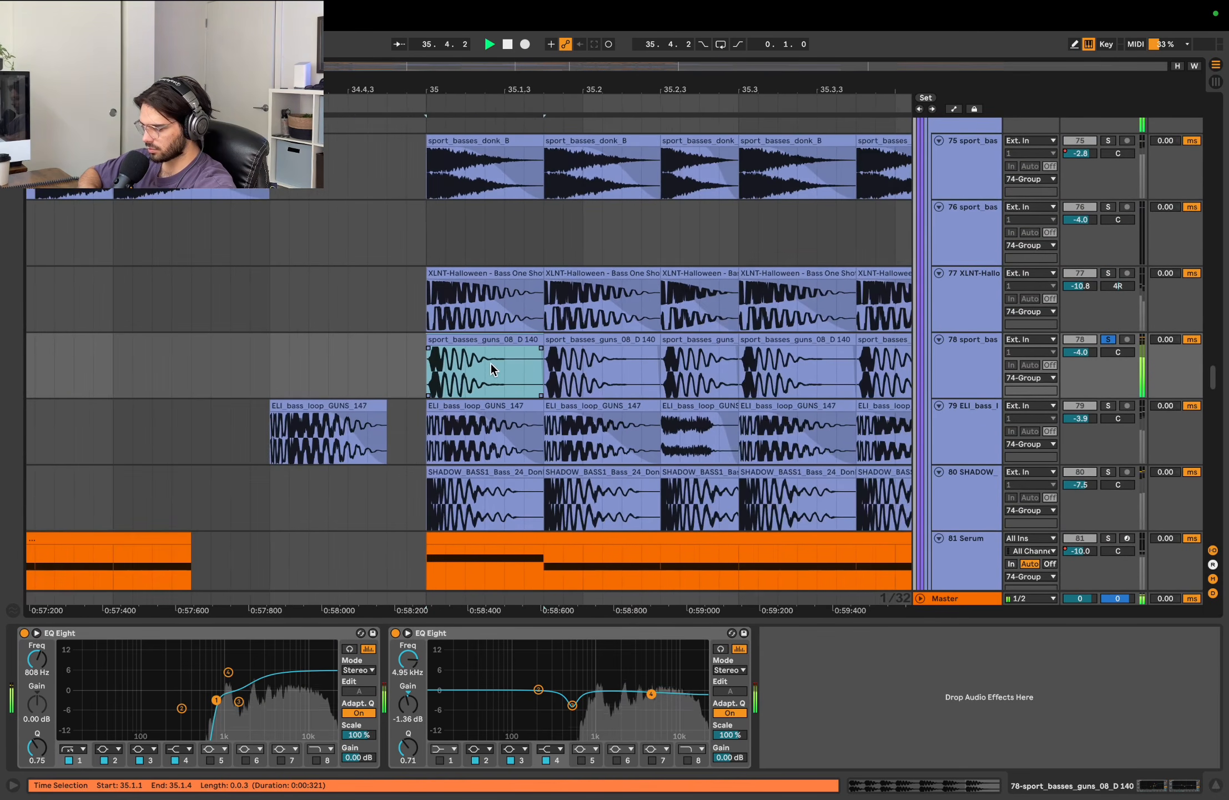
key(space)
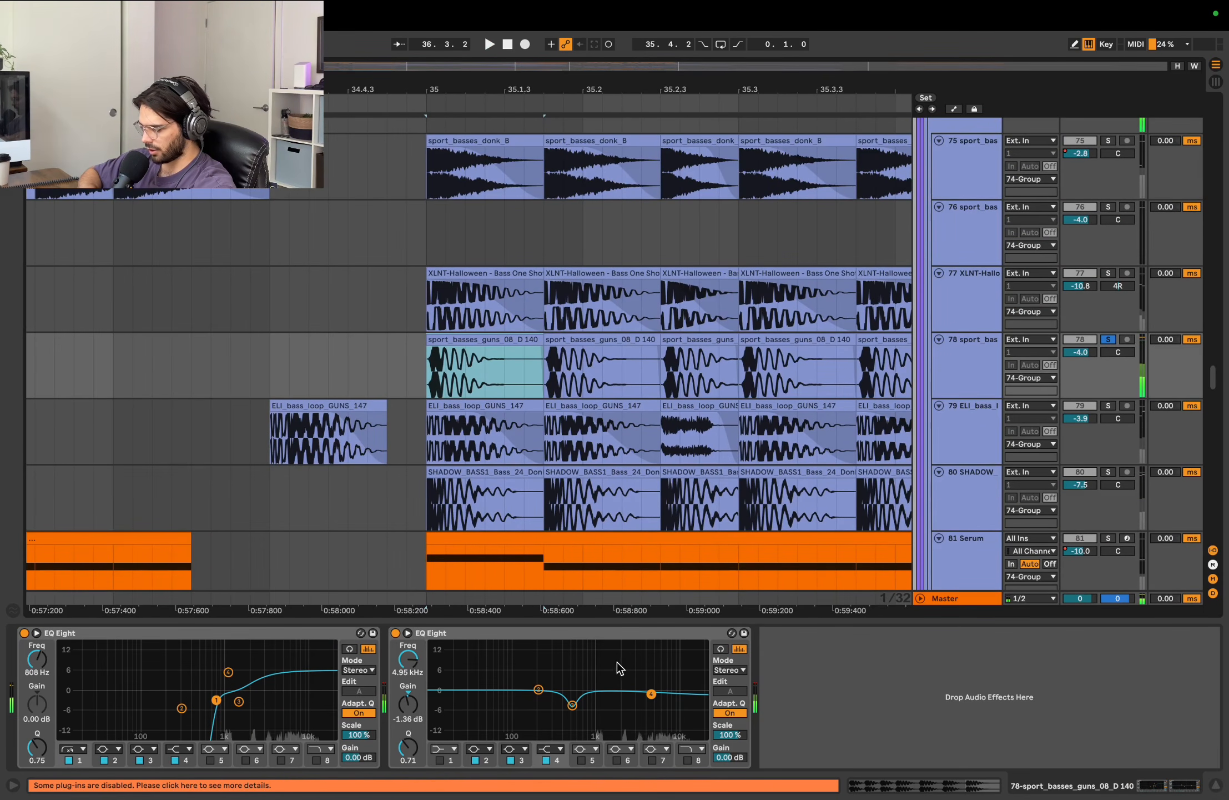
- View the effects of track 75 and place the insert marker at bar 35 on track 78
scroll(424, 242, up, 2)
click(423, 242)
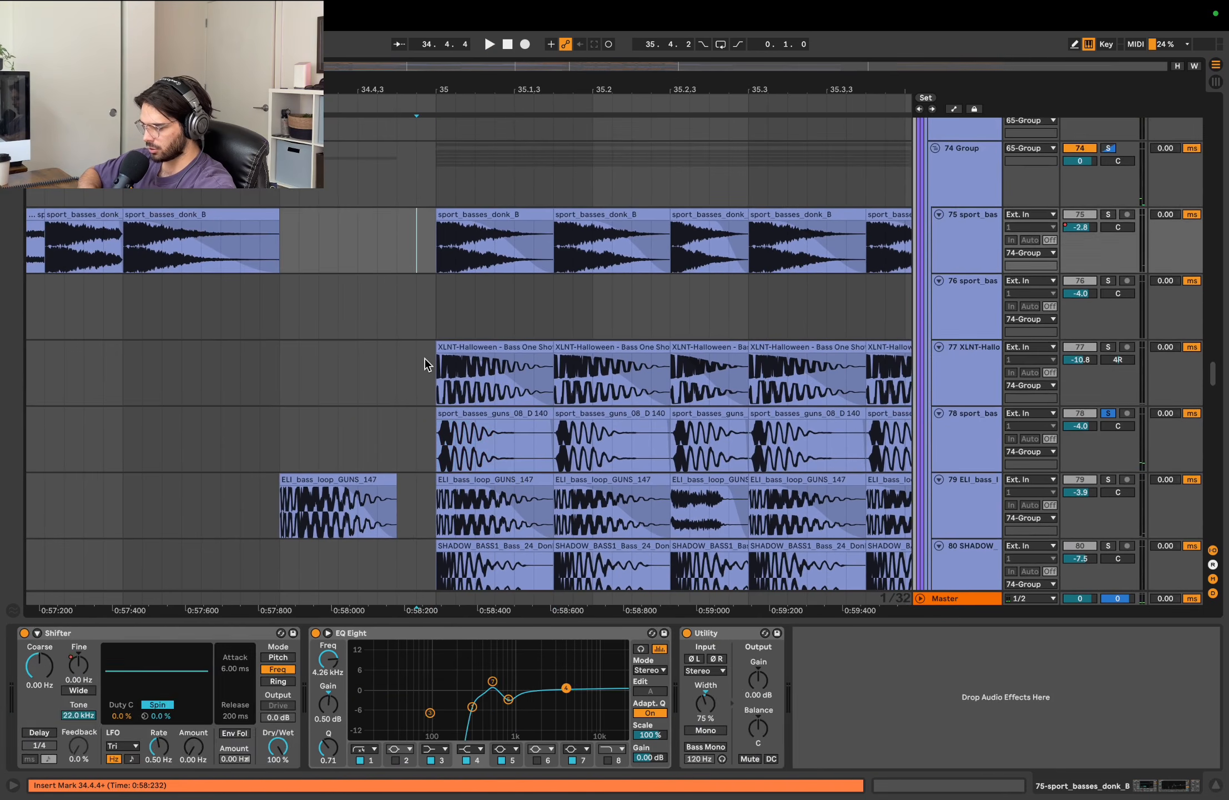
click(422, 364)
drag(653, 689, 647, 677)
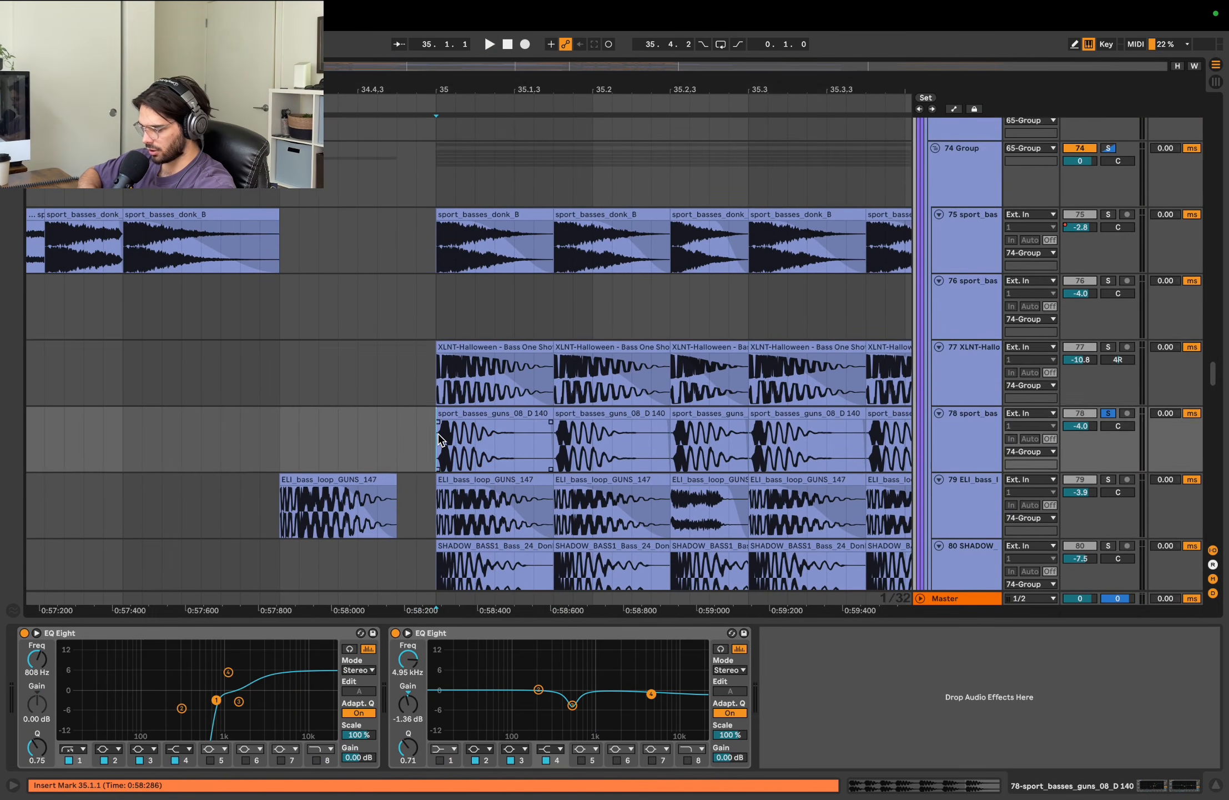
scroll(439, 462, down, 1)
click(438, 463)
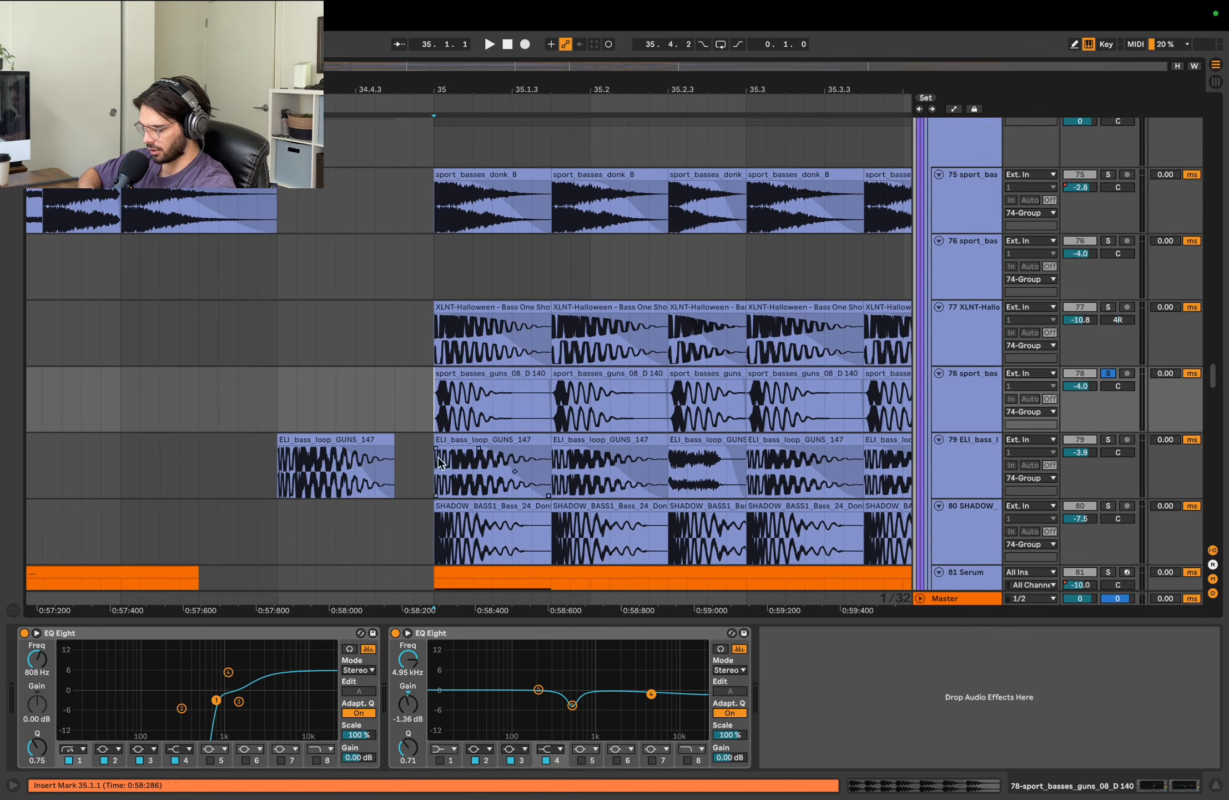
- Boost the 4.95 kHz band in track 78's second EQ Eight to 10.8 dB at 2.90 kHz and audition it
click(652, 694)
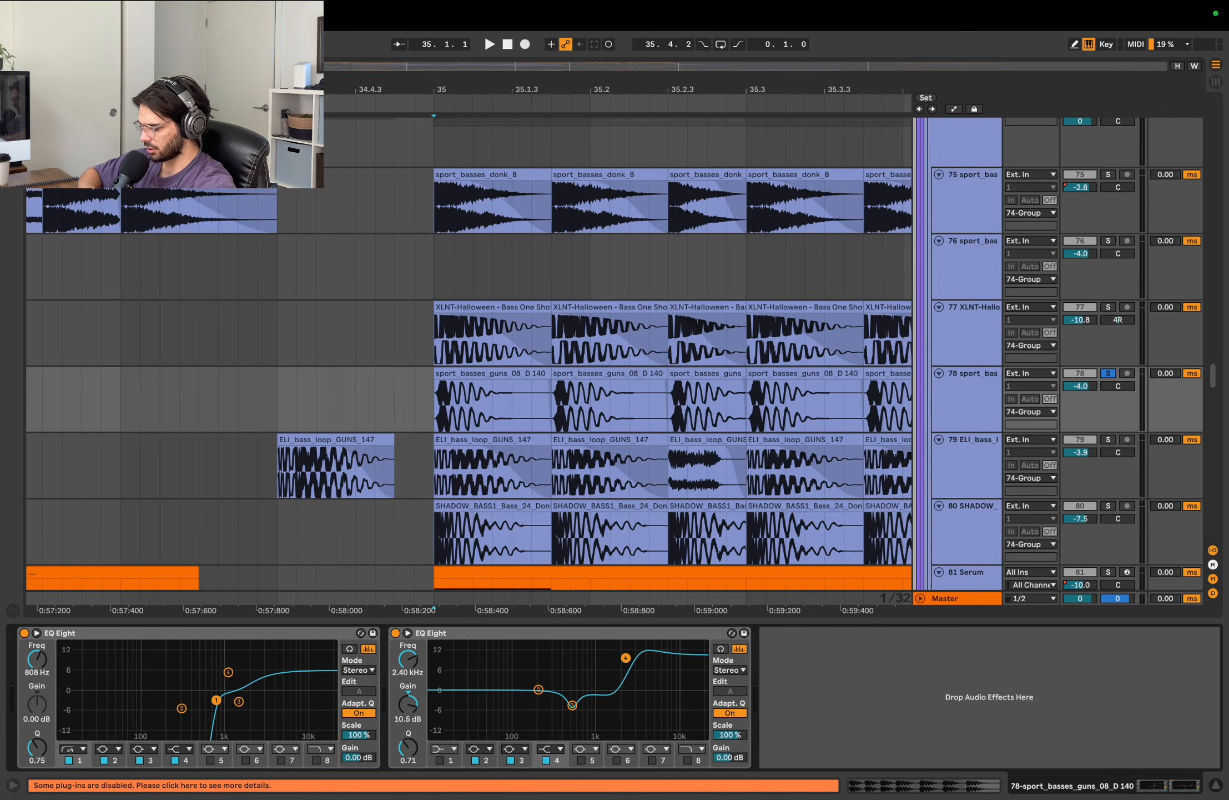
key(space)
drag(626, 657, 632, 657)
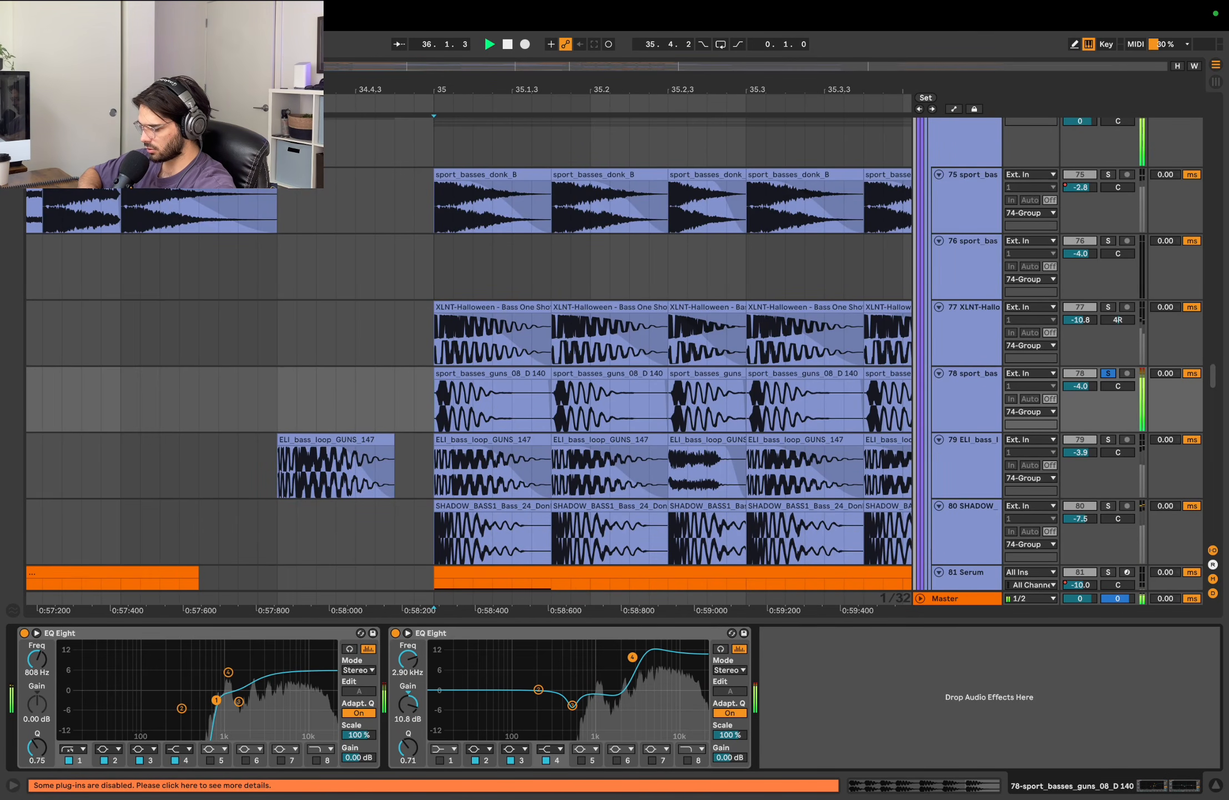
key(space)
- Enable band 1 in track 78's second EQ Eight as a low cut, raise it to 2.30 kHz, and audition the track
click(448, 748)
click(437, 657)
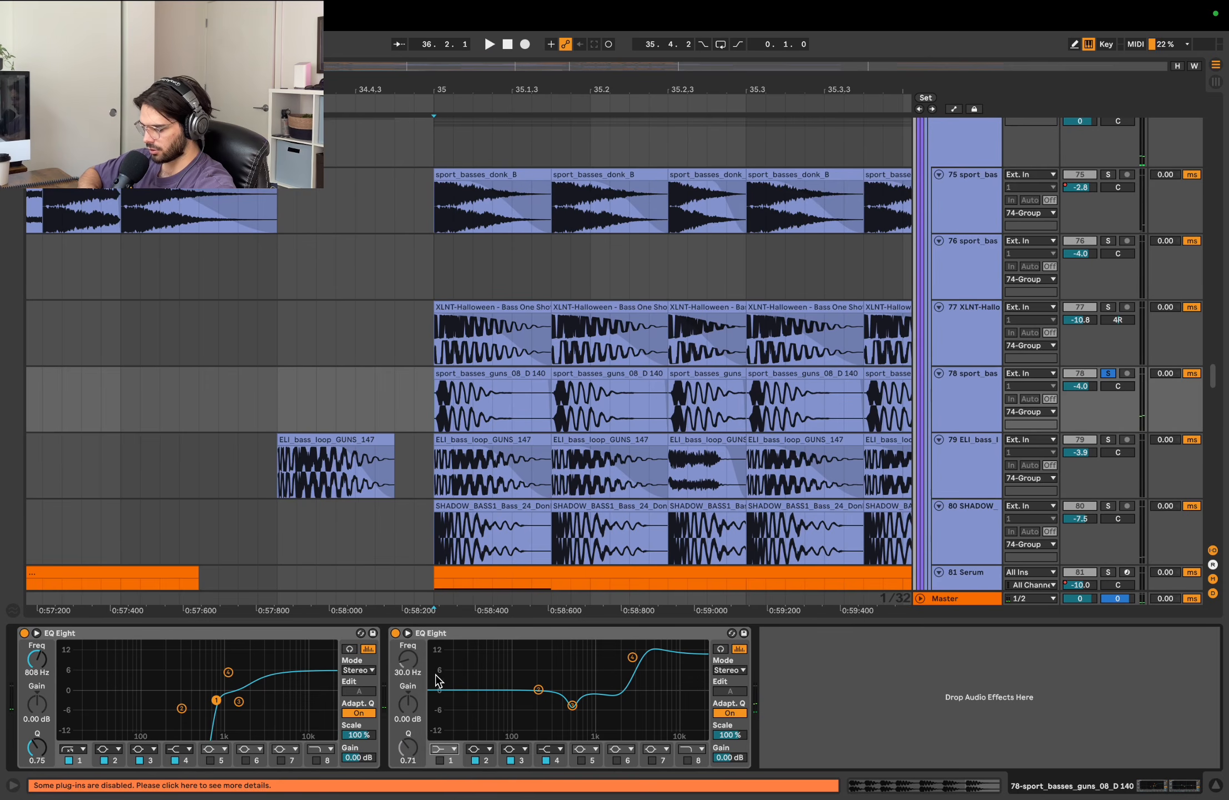
click(441, 748)
click(439, 660)
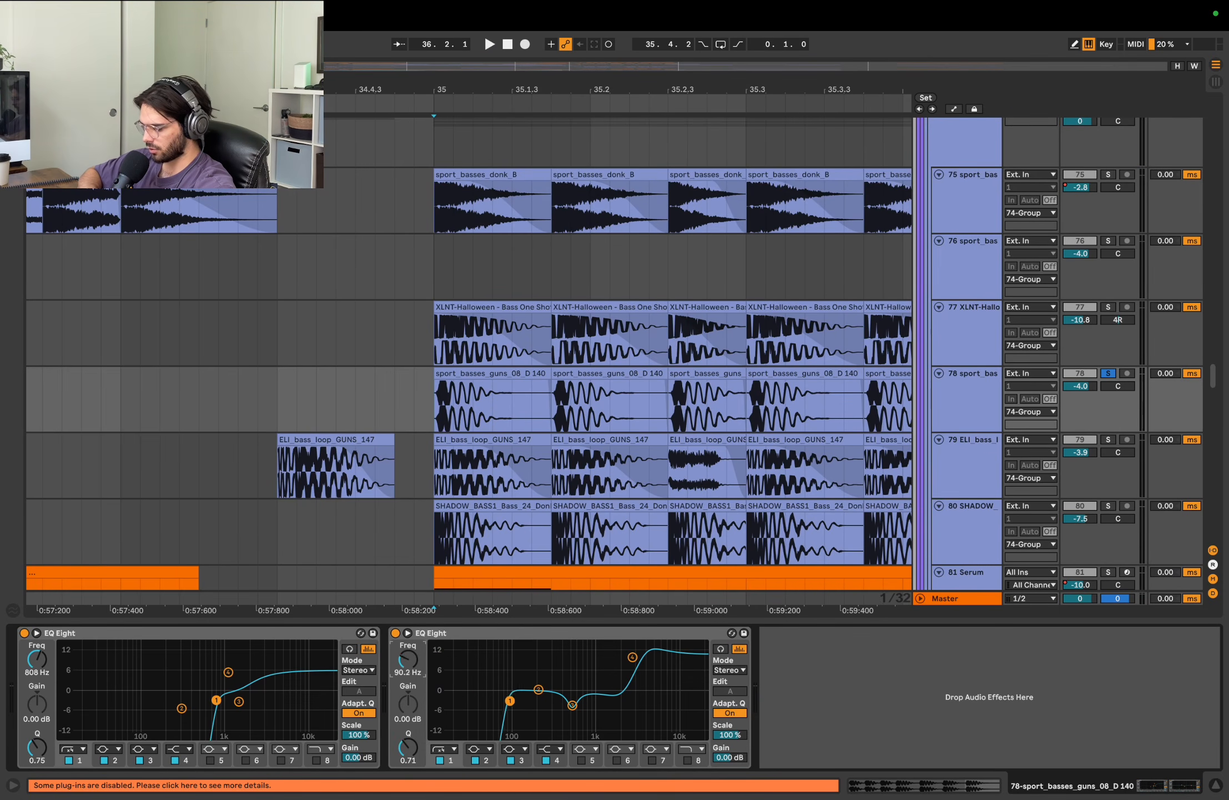
drag(614, 700, 624, 701)
key(space)
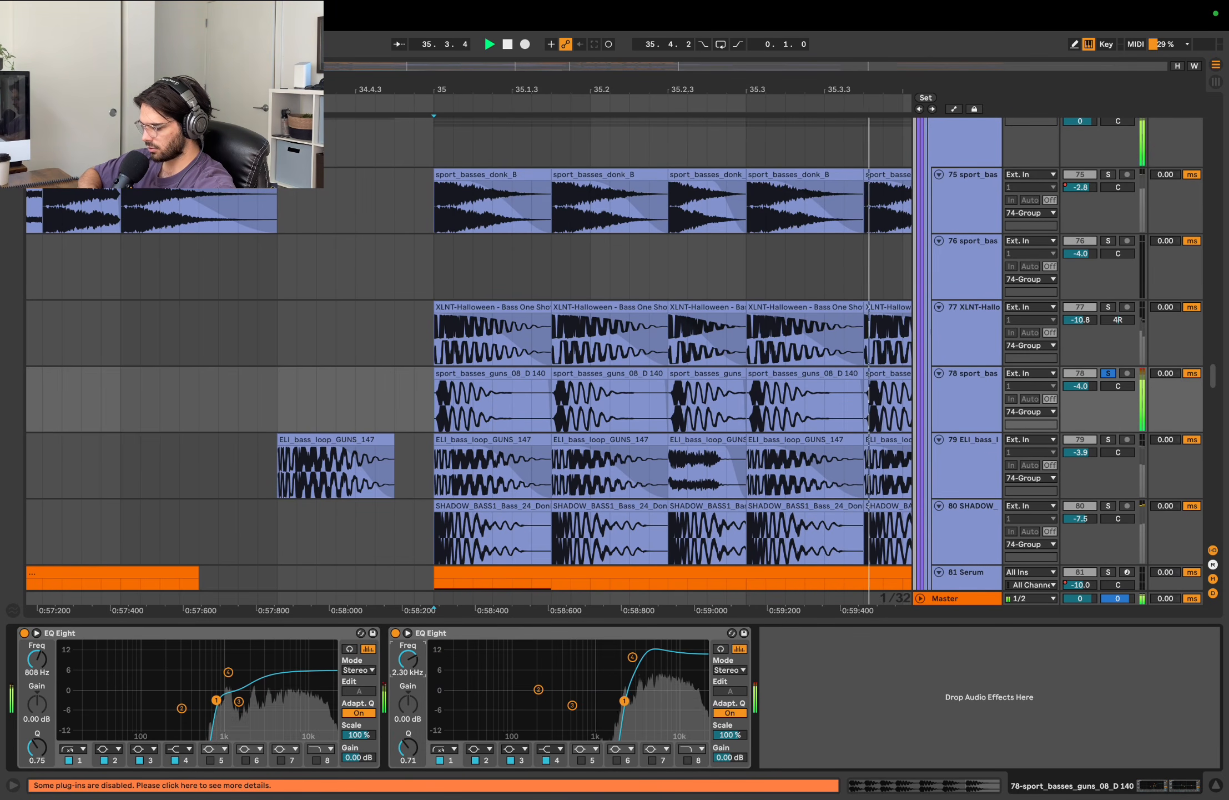
key(space)
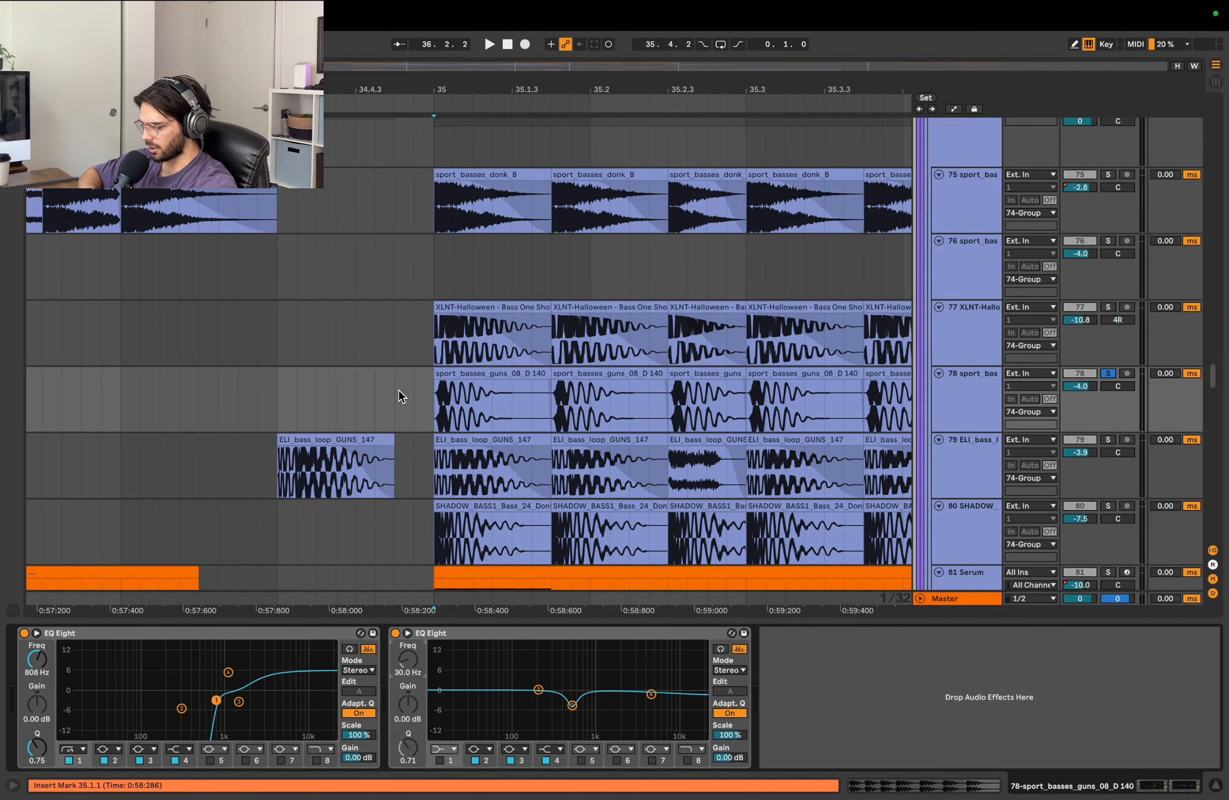
- Audition soloed track 78 from bar 35
key(space)
scroll(431, 399, down, 5)
scroll(823, 347, down, 2)
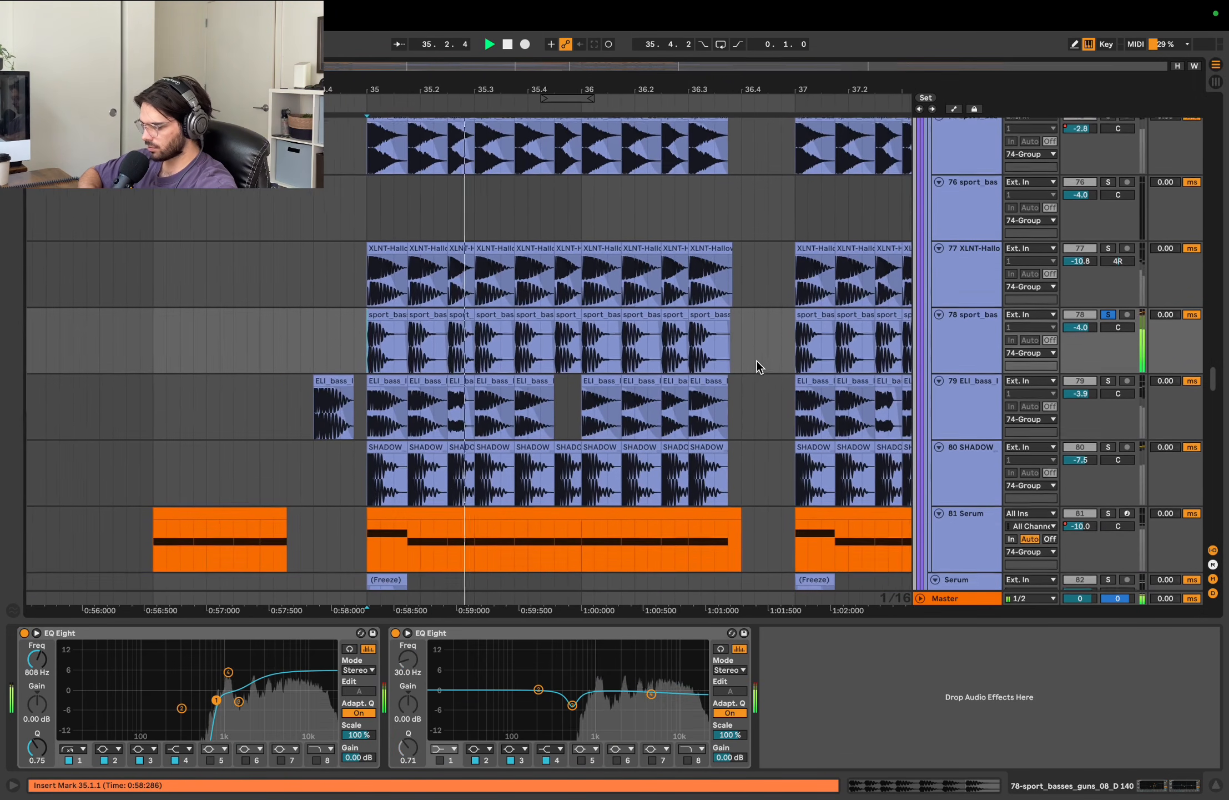
- Solo track 79 and inspect its ELI_bass_loop_GUNS_147 clip at bar 35 up close
scroll(757, 361, down, 1)
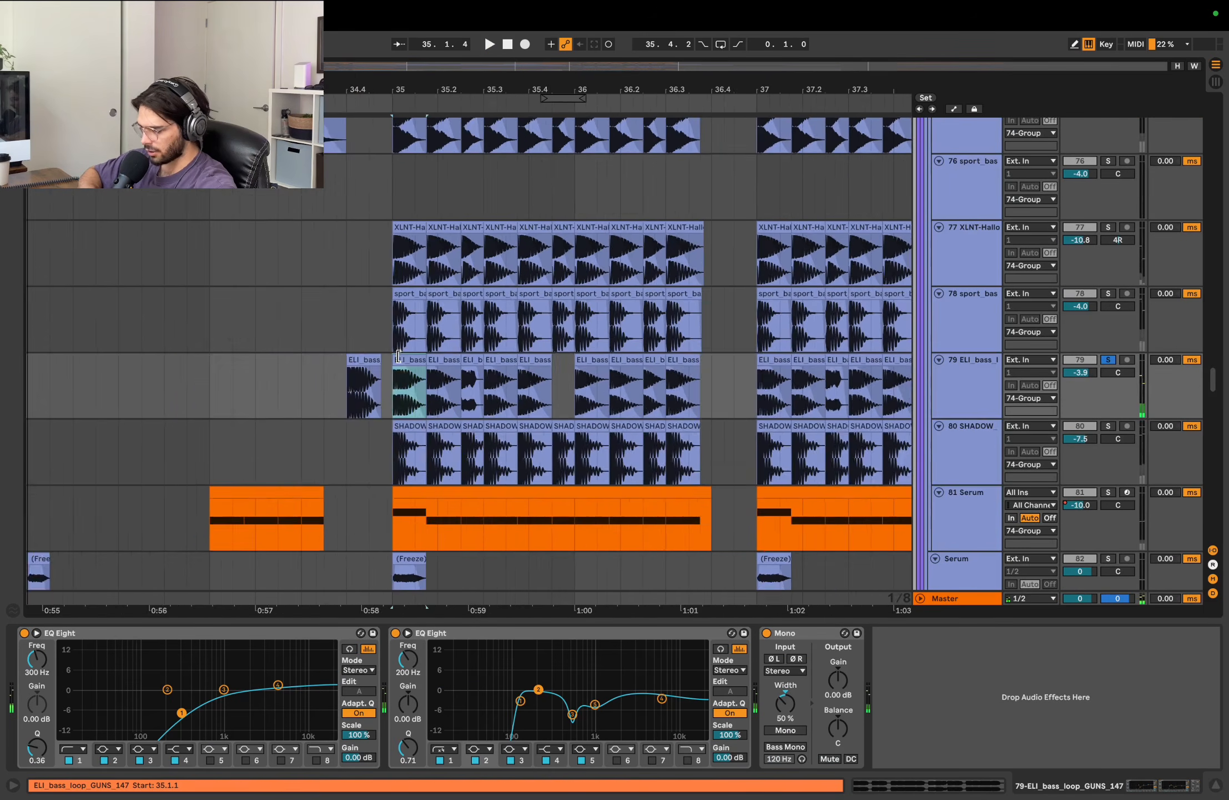
scroll(396, 357, up, 6)
scroll(452, 364, down, 2)
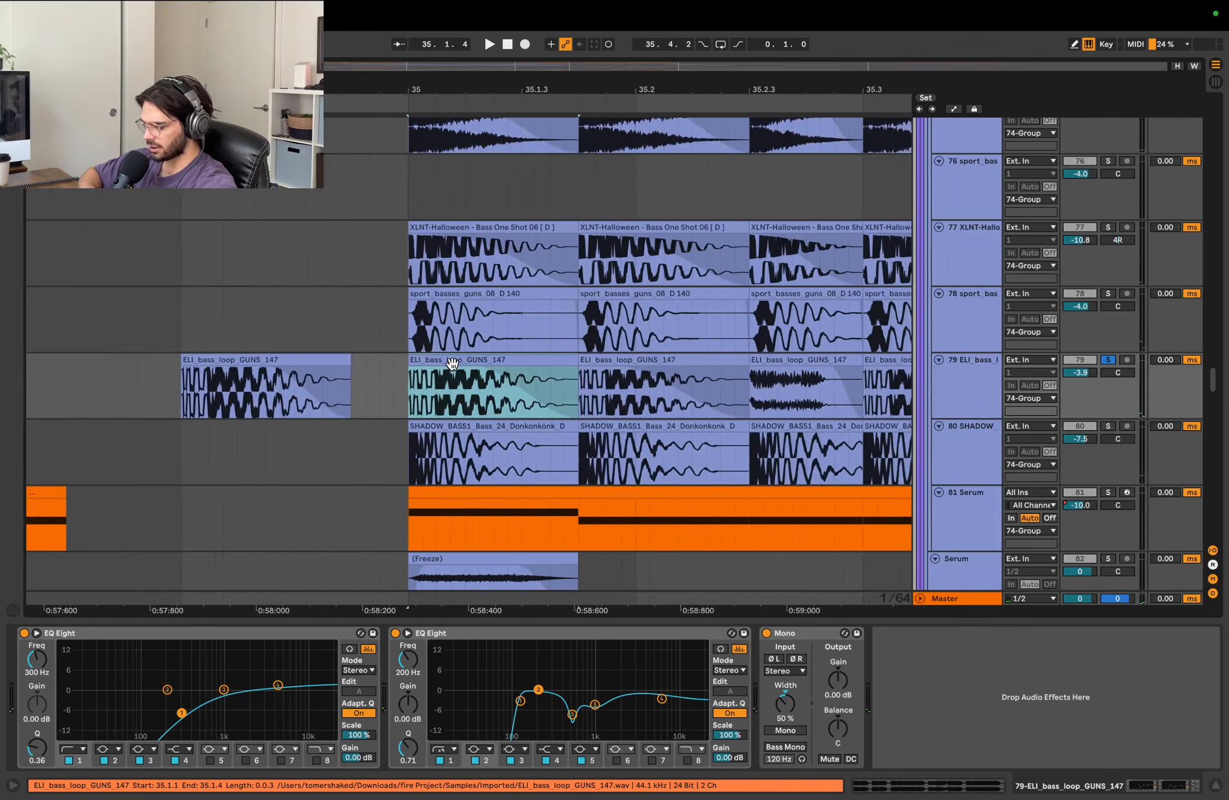
scroll(483, 364, down, 4)
scroll(444, 222, up, 1)
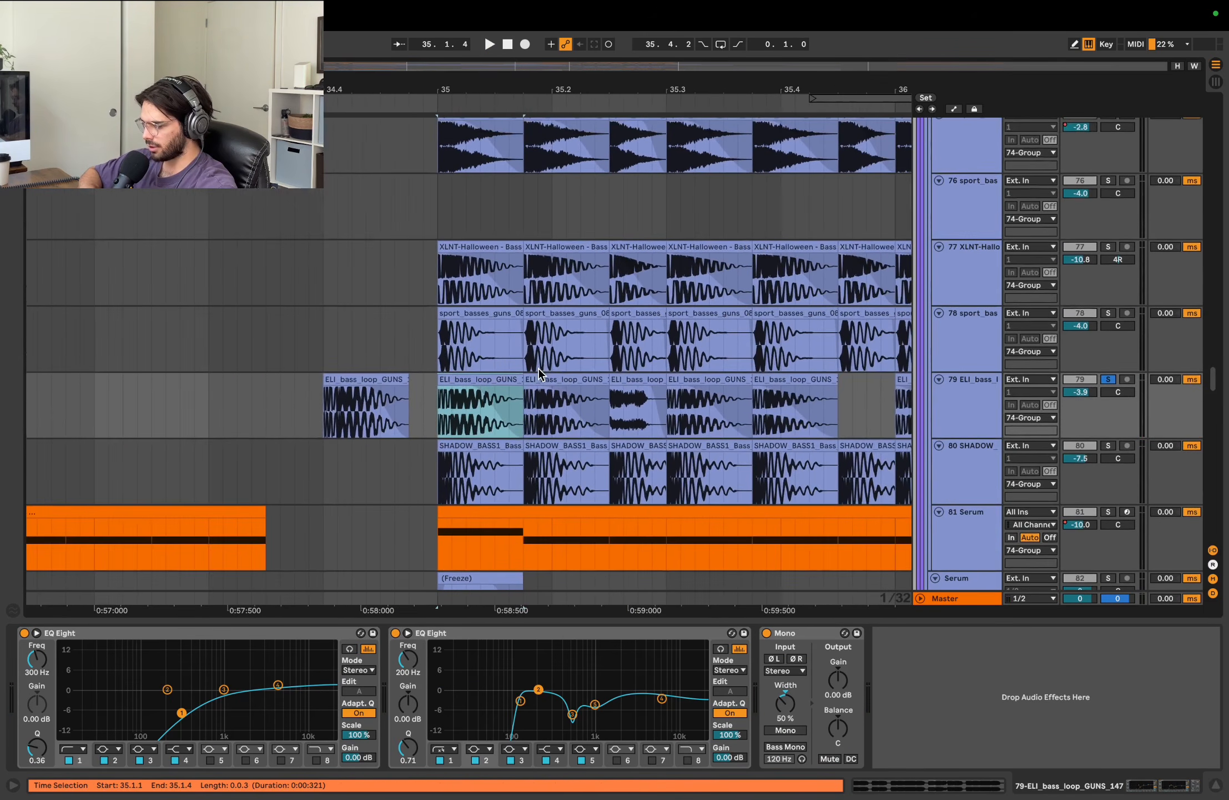
- Compare the effect chains of tracks 75, 77, 78 and 79, ending on the bands of track 79's second EQ Eight
click(423, 164)
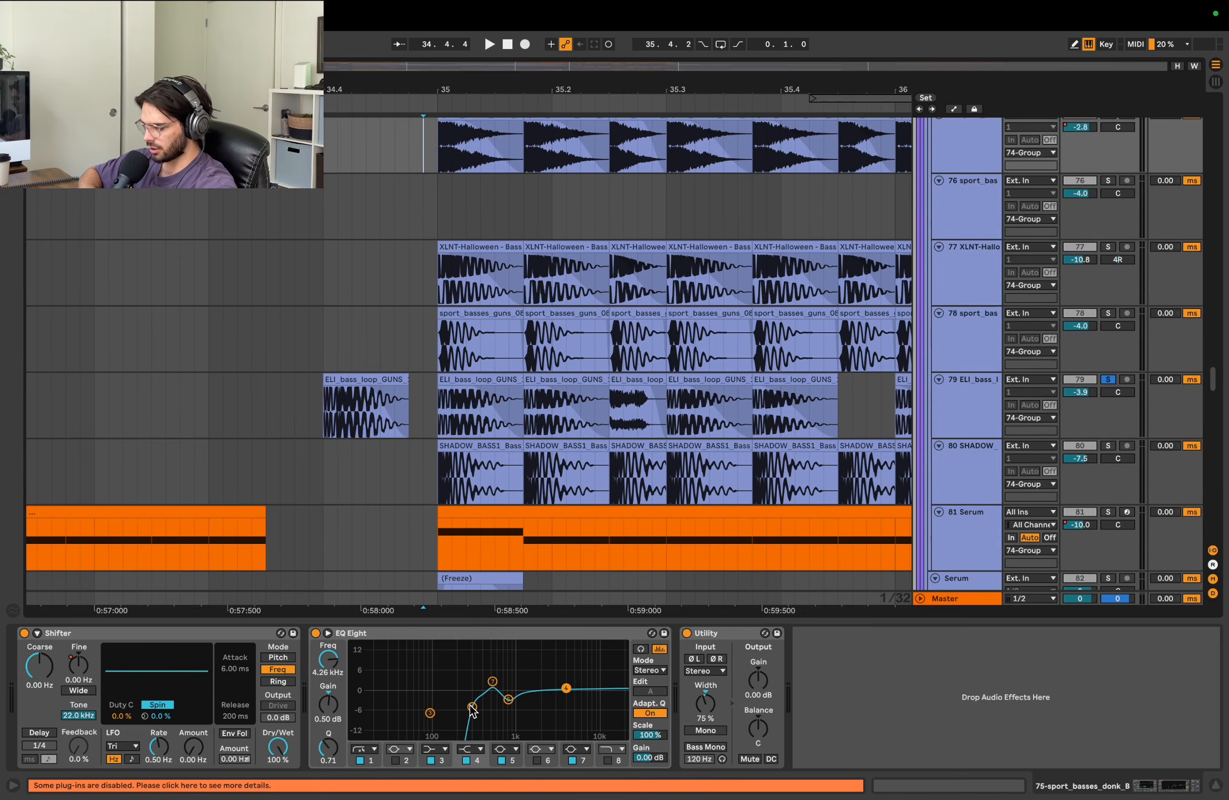
click(434, 286)
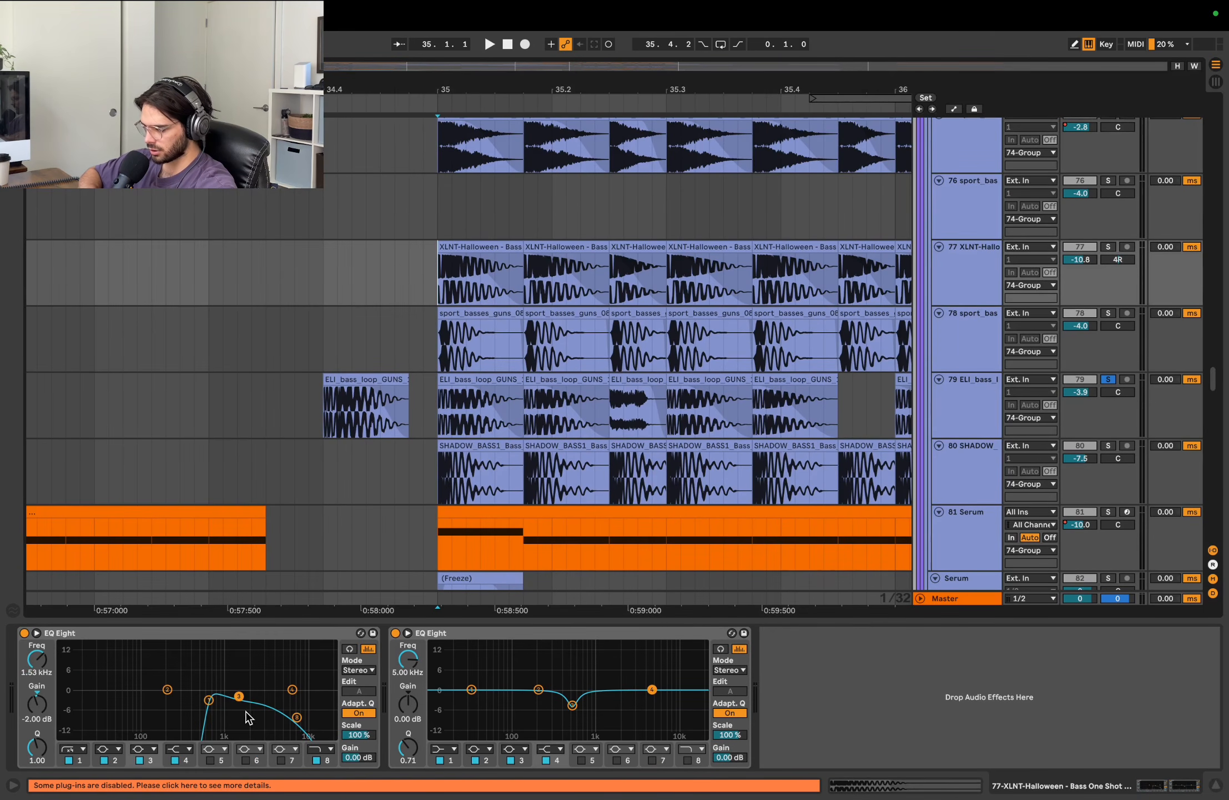
click(209, 701)
key(Down)
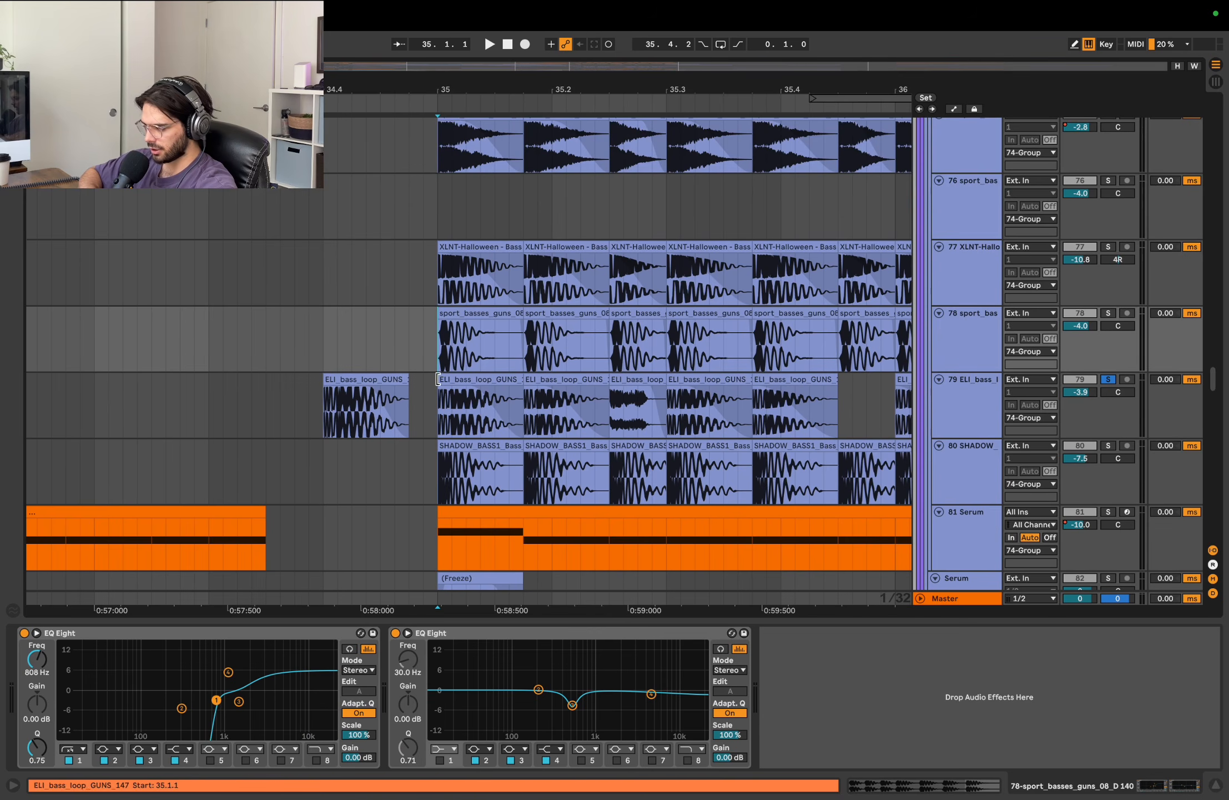
click(441, 406)
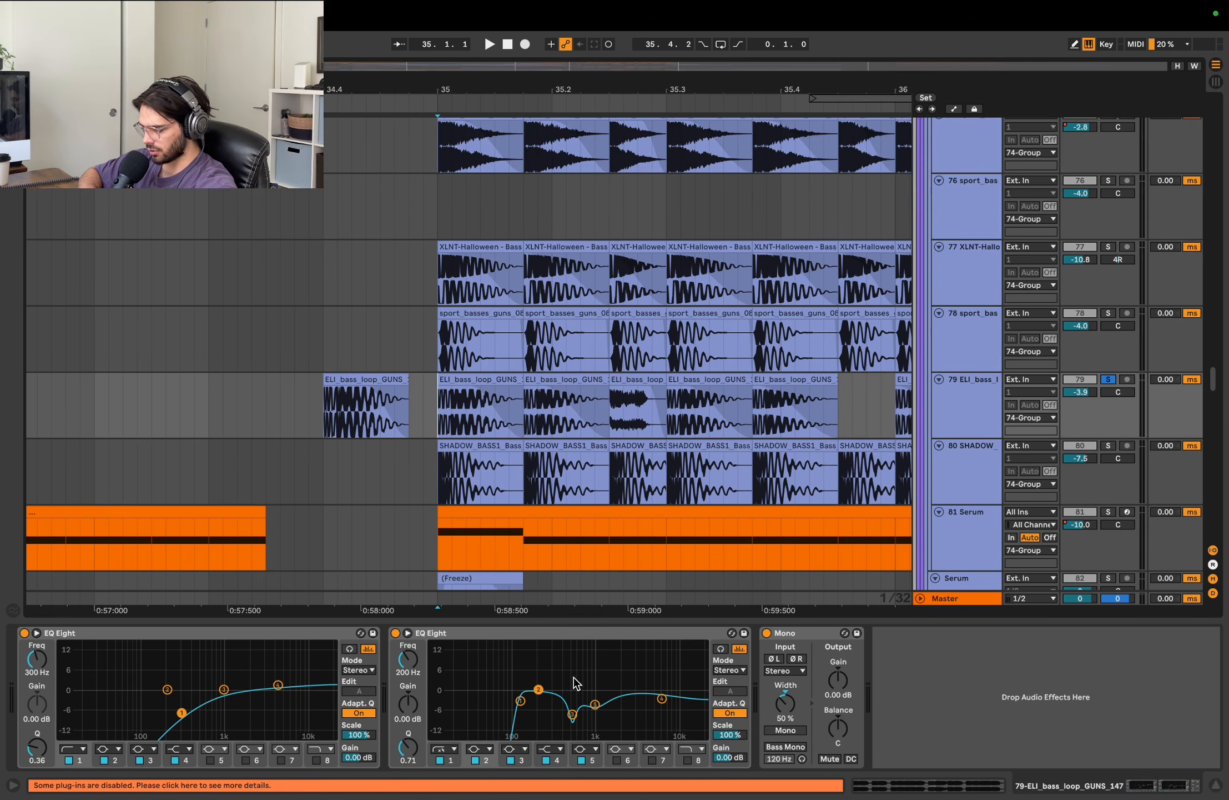
drag(515, 660, 563, 706)
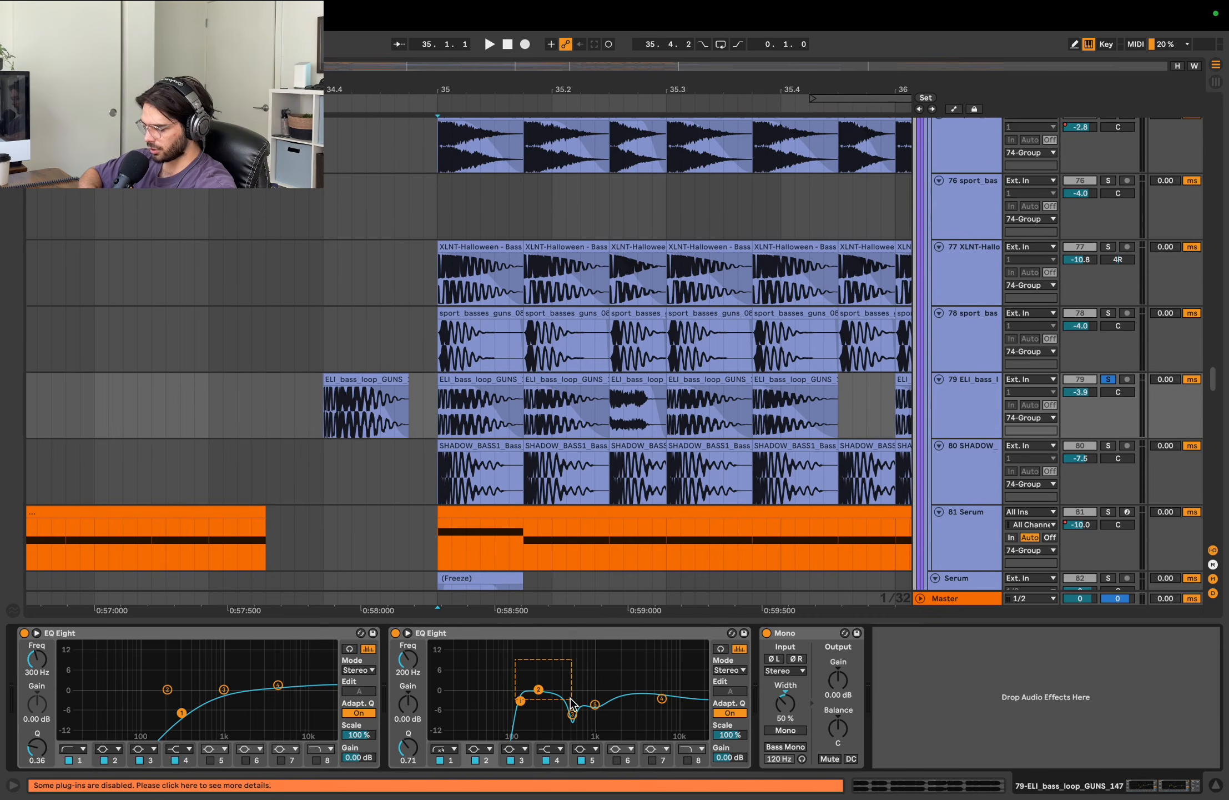
- Audition soloed track 79 from bar 35
scroll(547, 544, down, 5)
scroll(438, 406, right, 3)
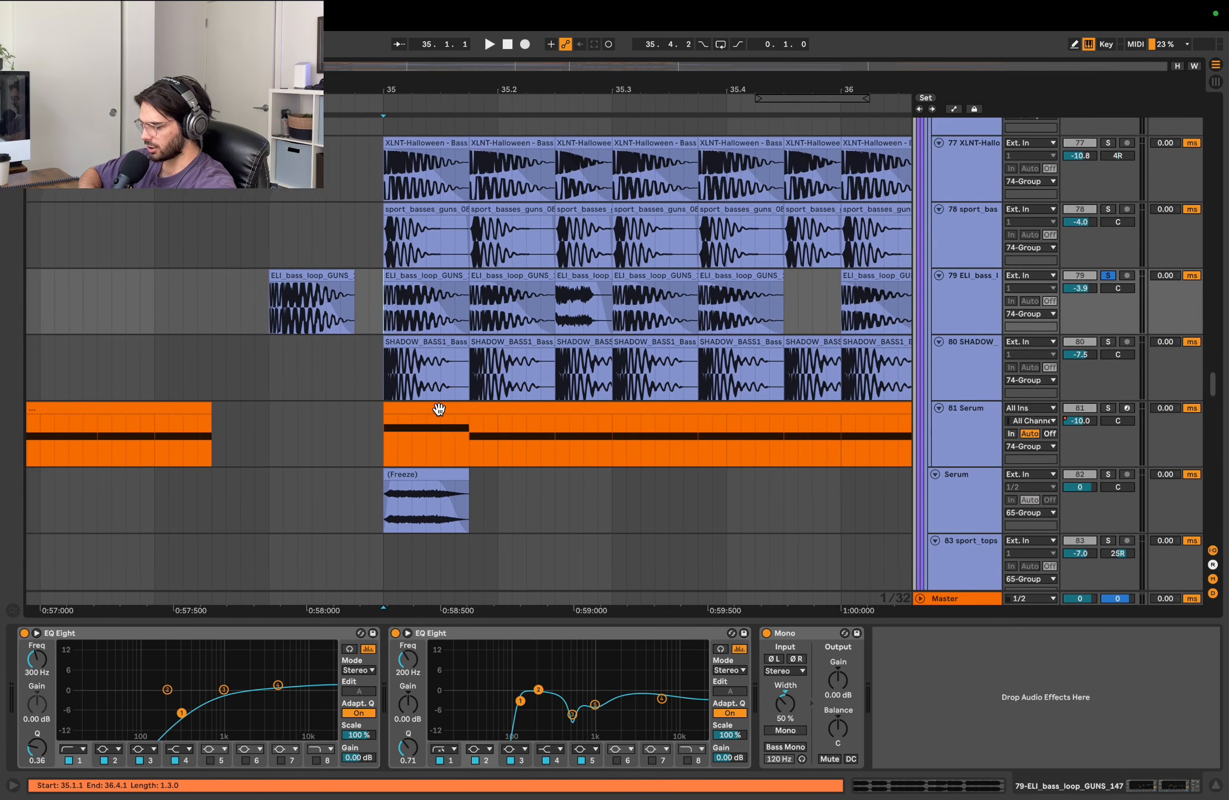
key(space)
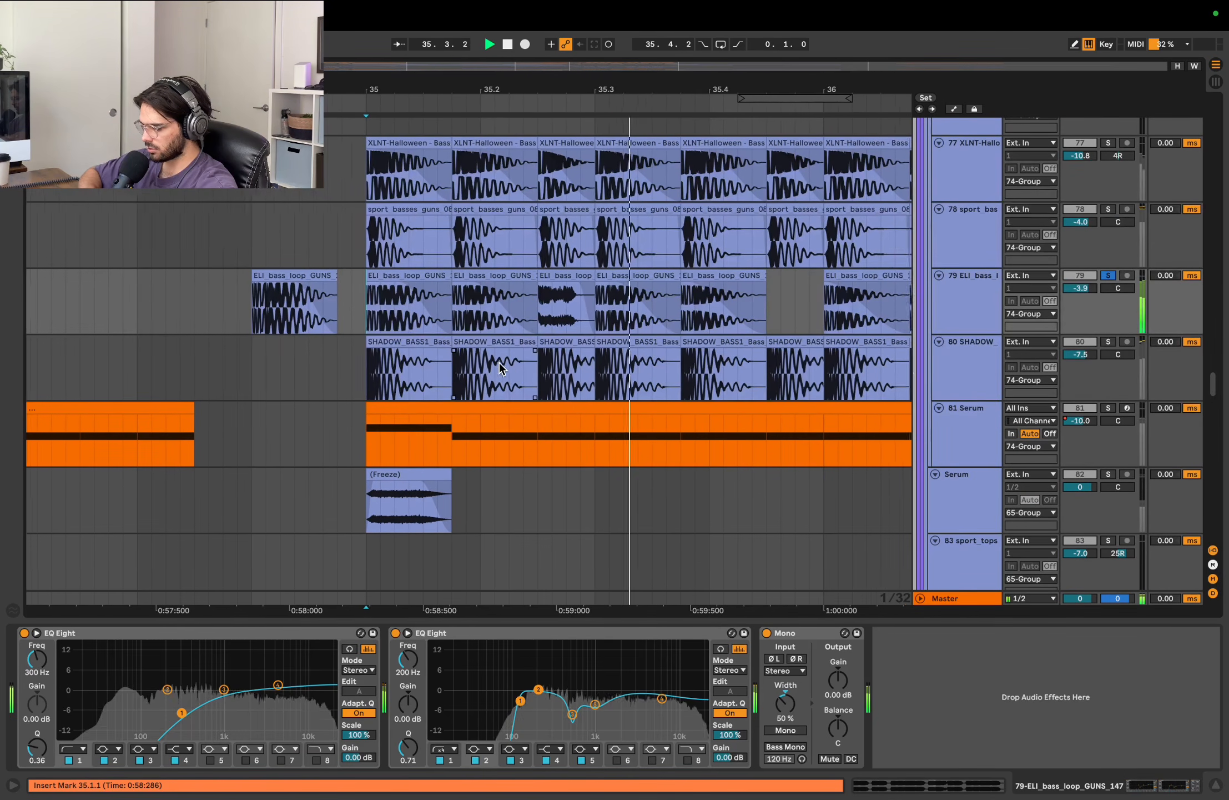
key(space)
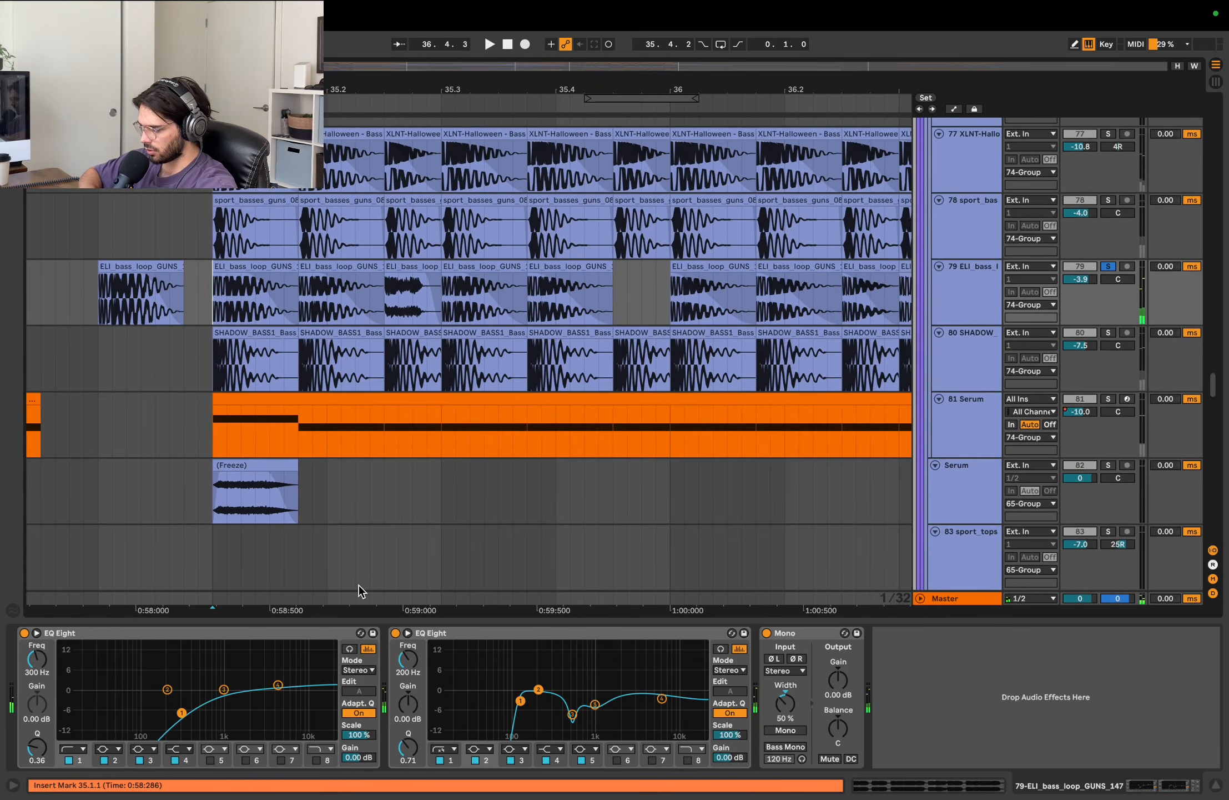
- Boost band 4 in track 79's first EQ Eight to 6.57 dB at 3.59 kHz and audition the track
drag(279, 685, 268, 669)
key(space)
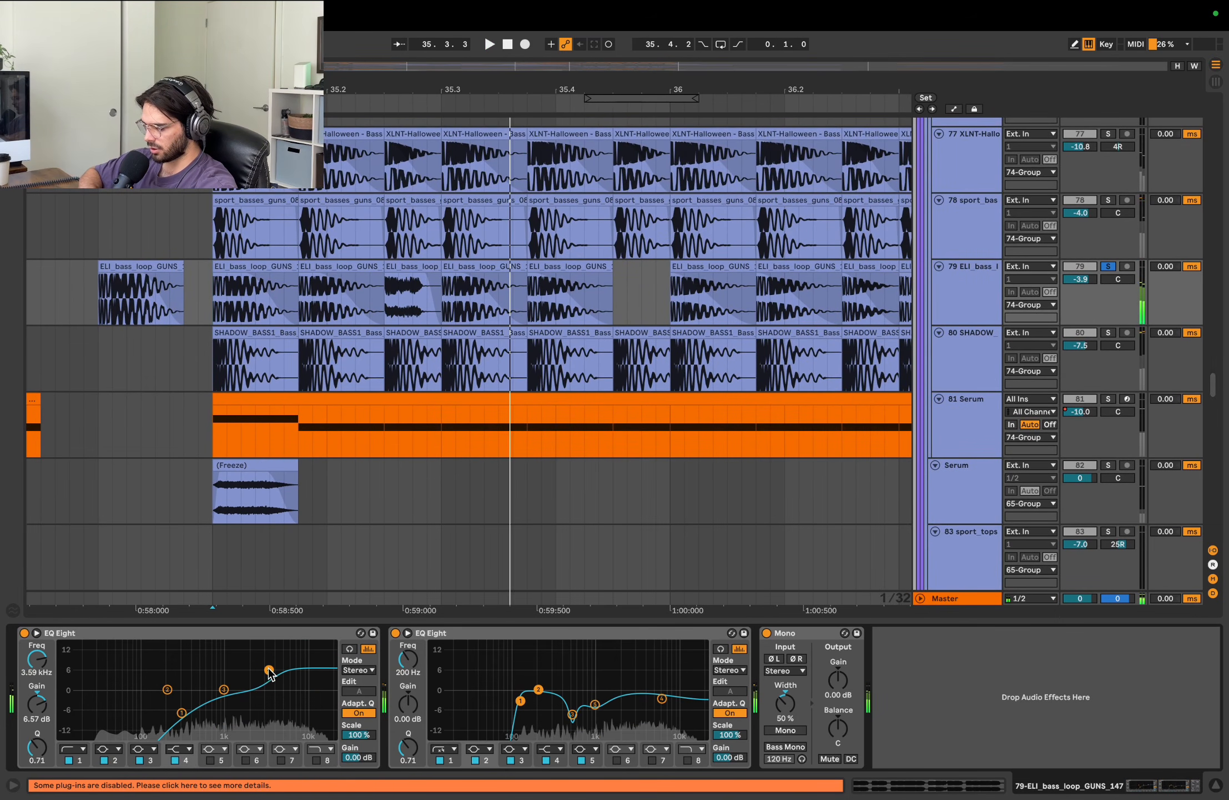
key(space)
- Check track 78's effects, then bypass the Mono device on track 79 and audition it from just before bar 35
click(216, 240)
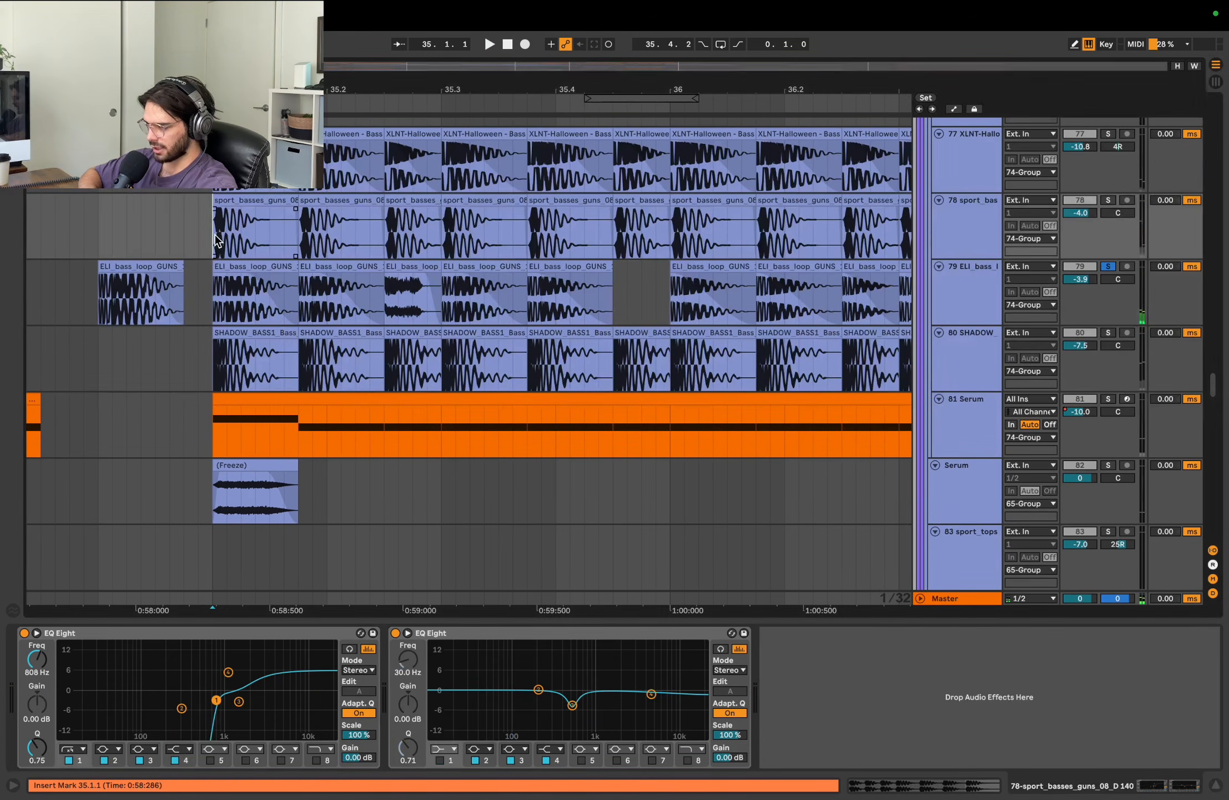
click(205, 319)
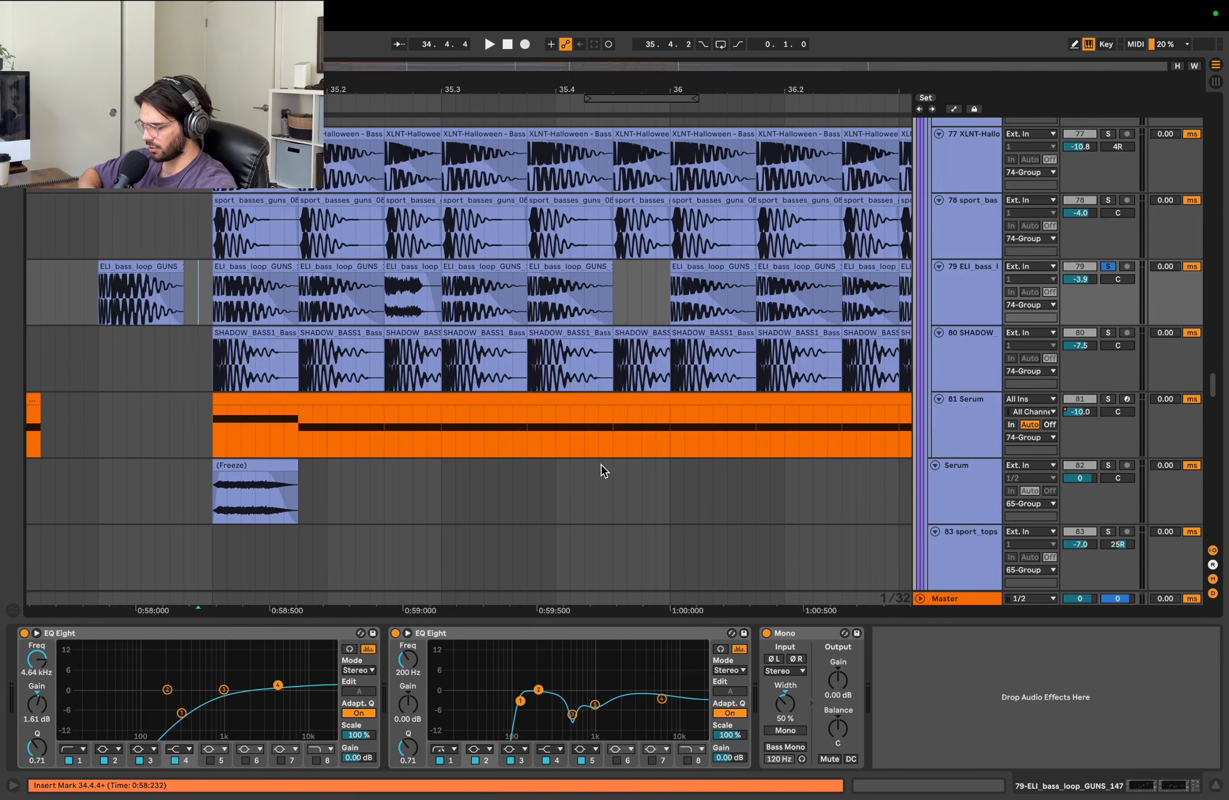
click(767, 633)
key(space)
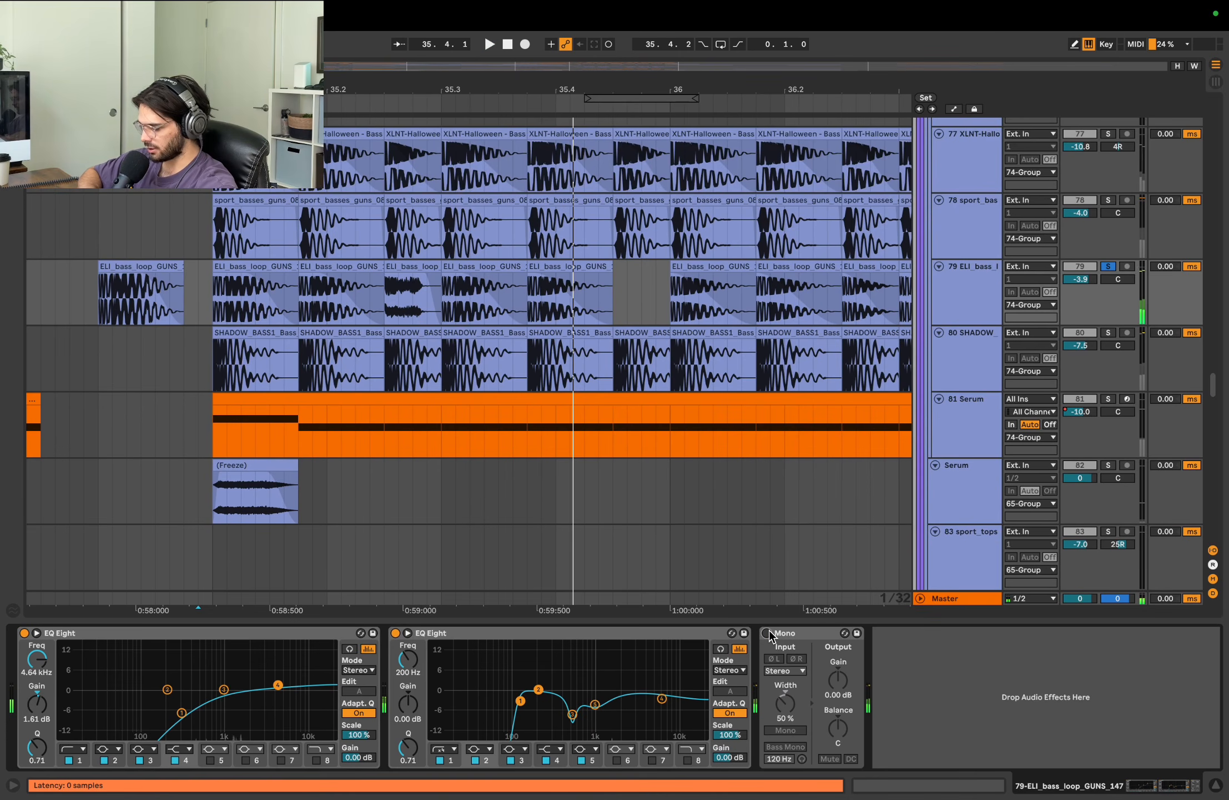
- View track 77's effects, then solo track 78 and audition it from bar 35
scroll(712, 475, up, 5)
click(459, 304)
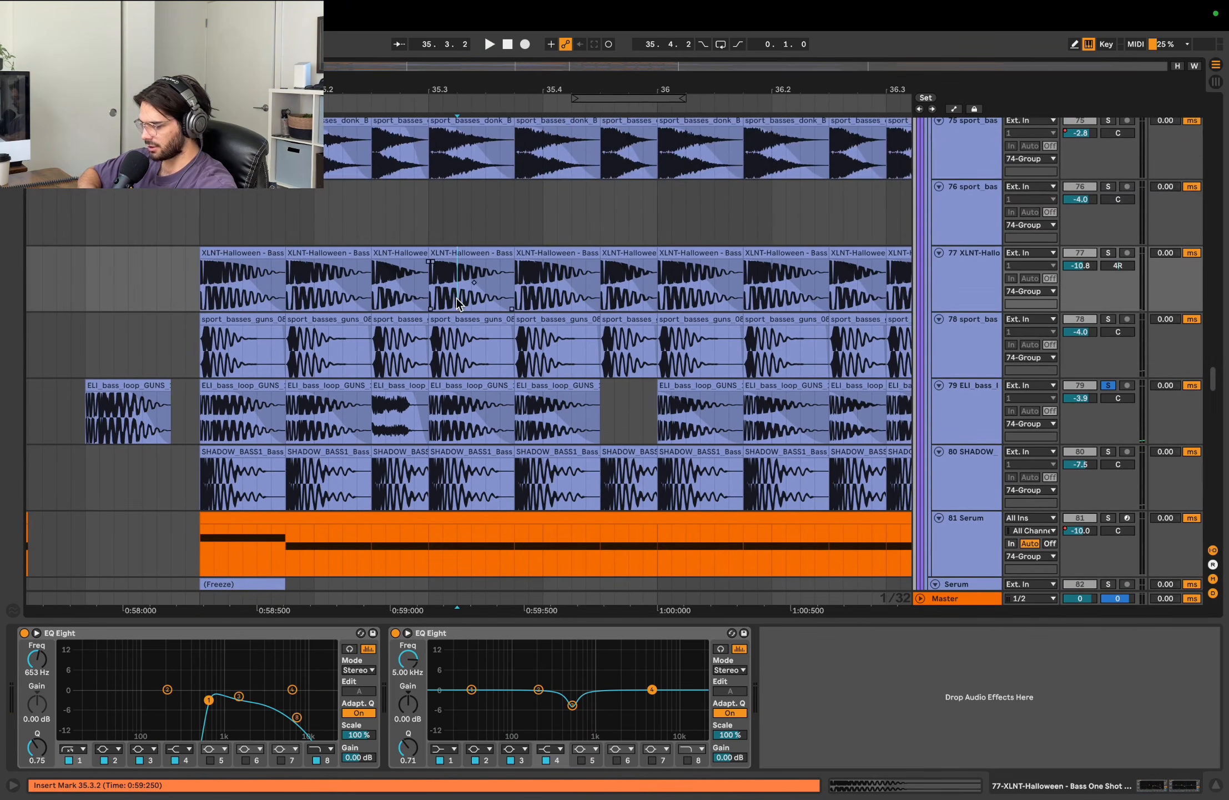
click(246, 350)
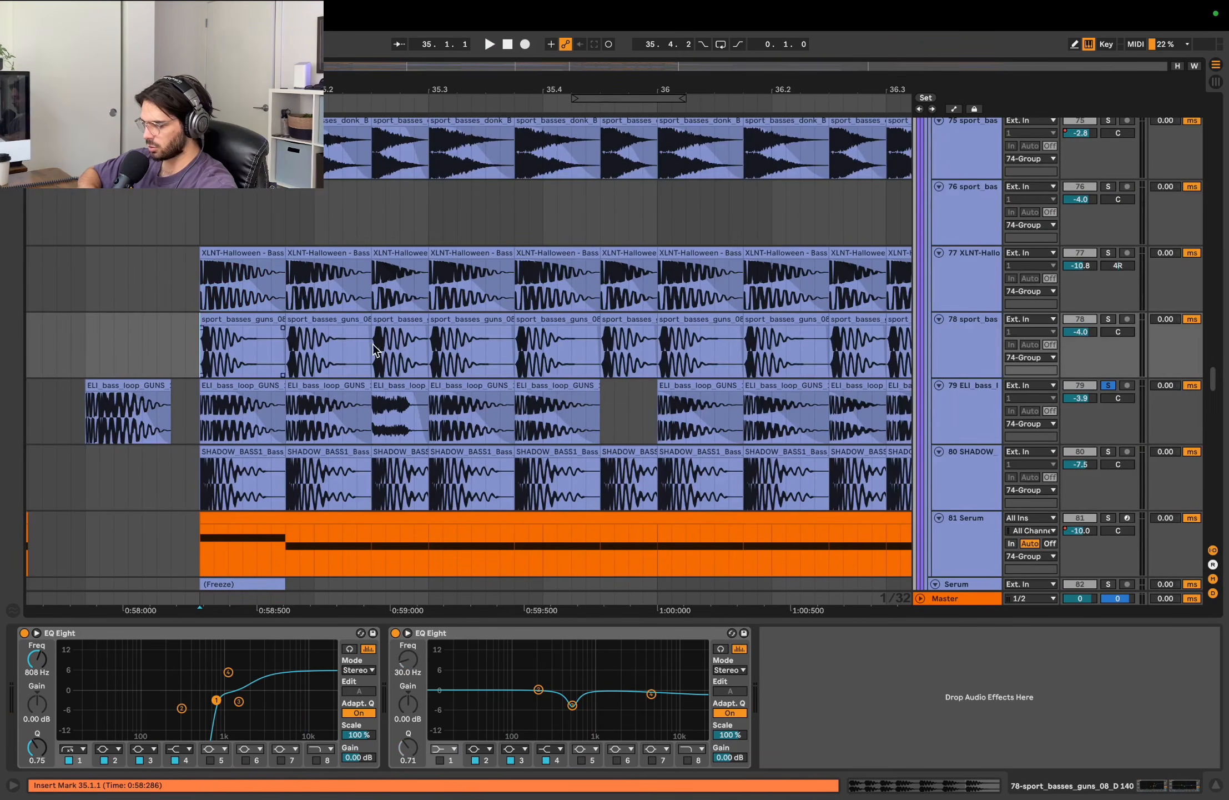
click(1108, 320)
key(space)
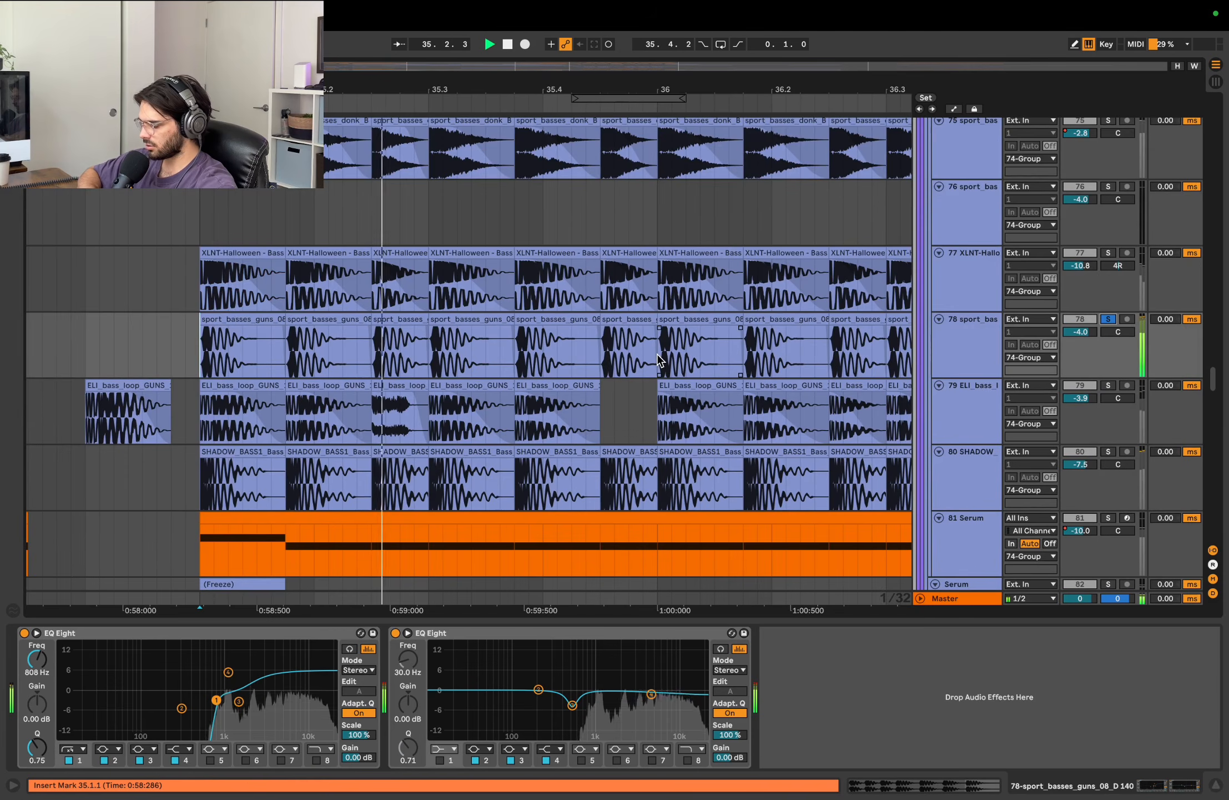
- Solo track 79, place the insert marker at bar 35, and select the bands in its second EQ Eight to examine them
scroll(1093, 298, down, 3)
click(1100, 298)
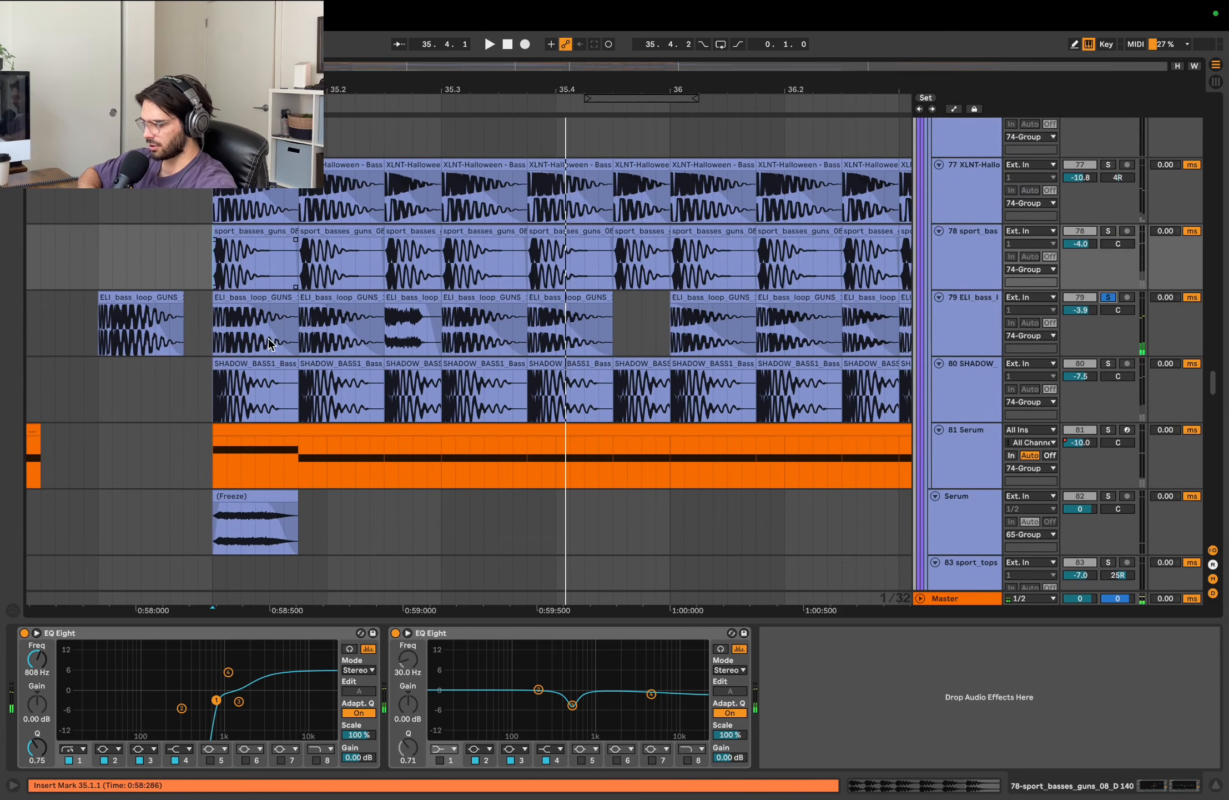
click(217, 326)
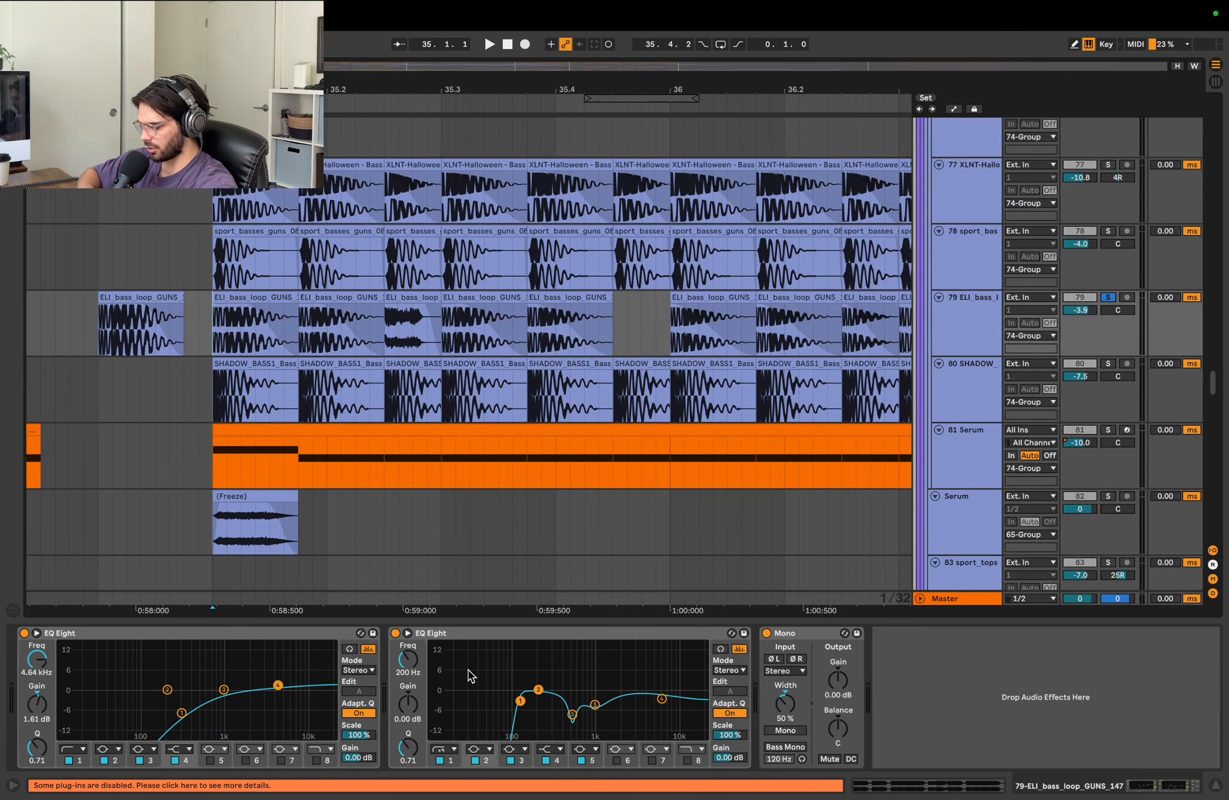
drag(469, 663, 610, 707)
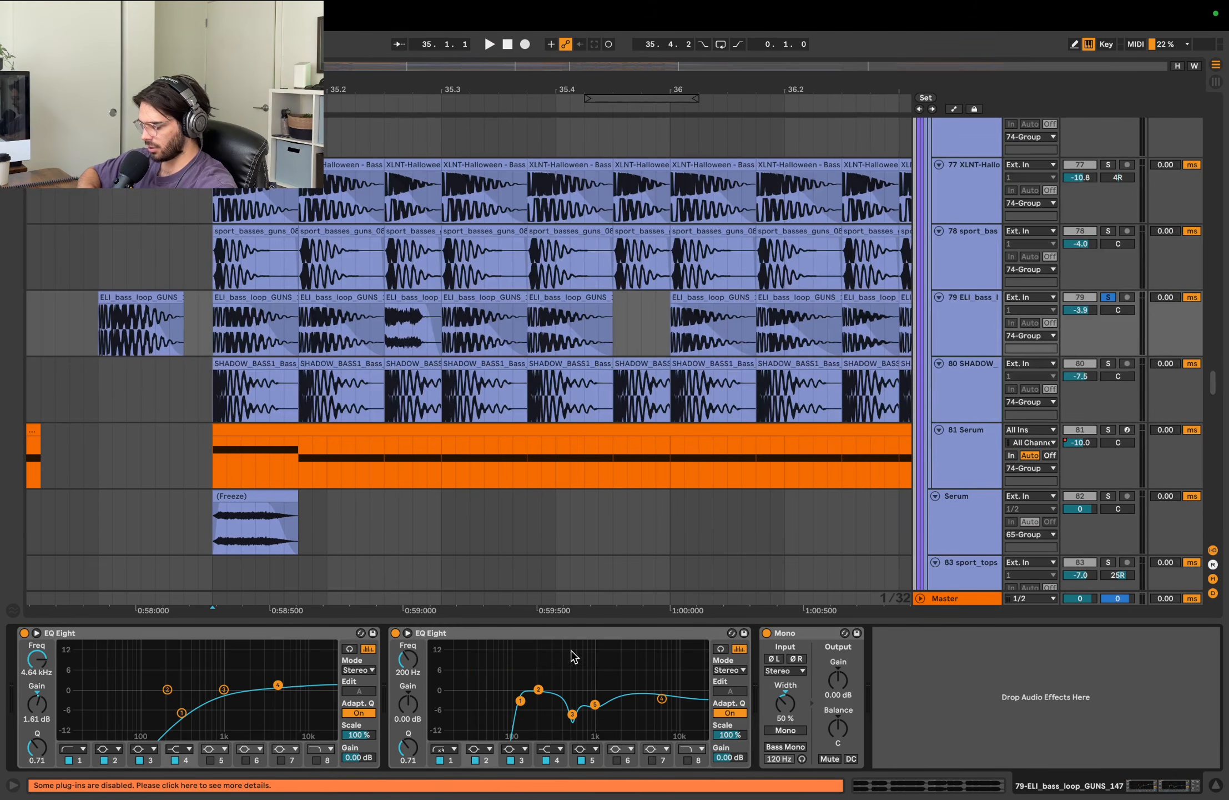
scroll(462, 482, down, 2)
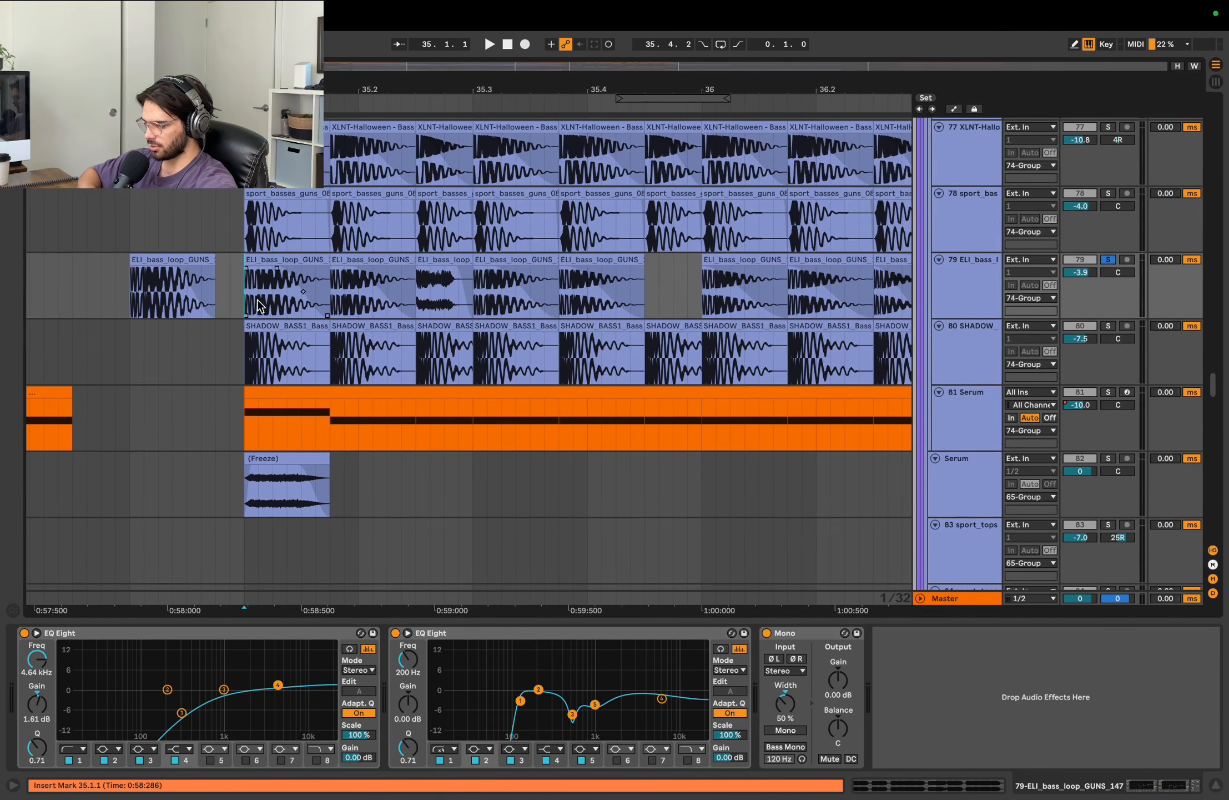
- Play track 79 on its own from bar 35 while viewing the surrounding bass layers
key(space)
scroll(245, 293, down, 2)
scroll(245, 293, down, 5)
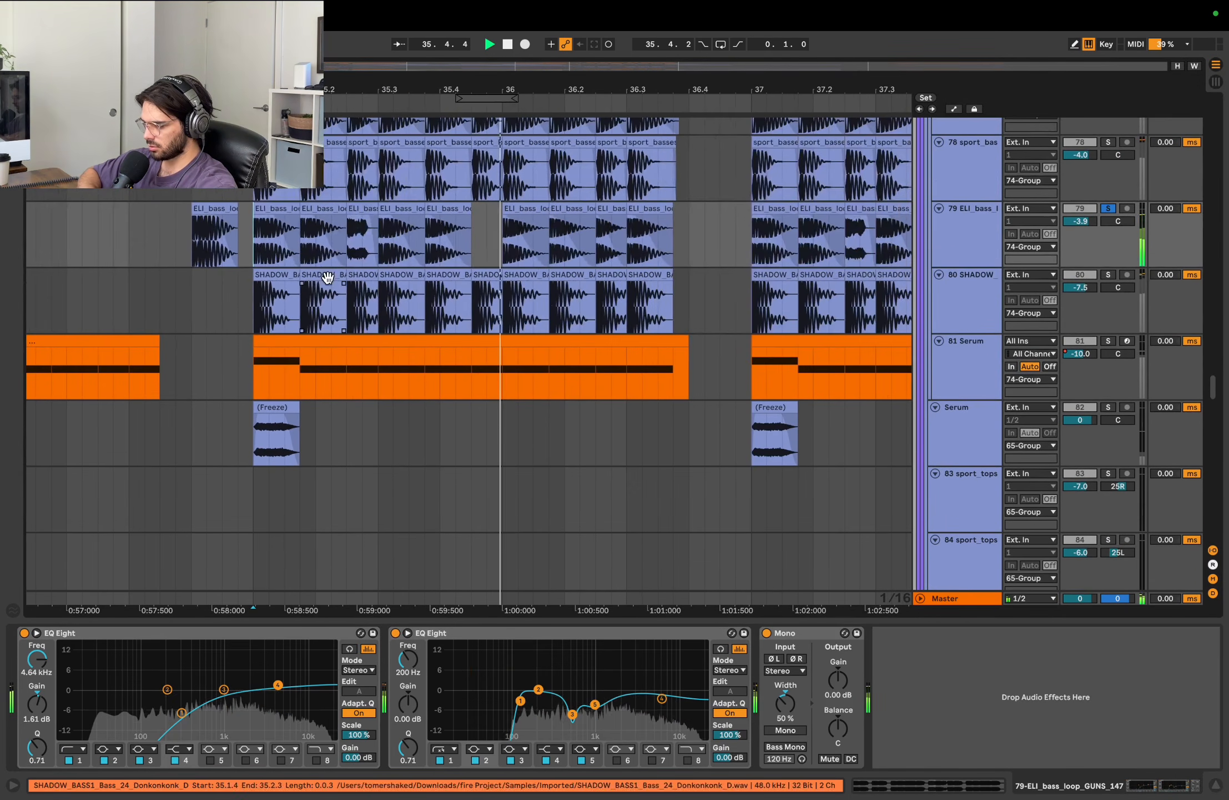
scroll(328, 276, down, 1)
scroll(328, 276, left, 1)
key(space)
- Solo track 80, the SHADOW_BASS1 layer, and audition it from bar 35
click(282, 284)
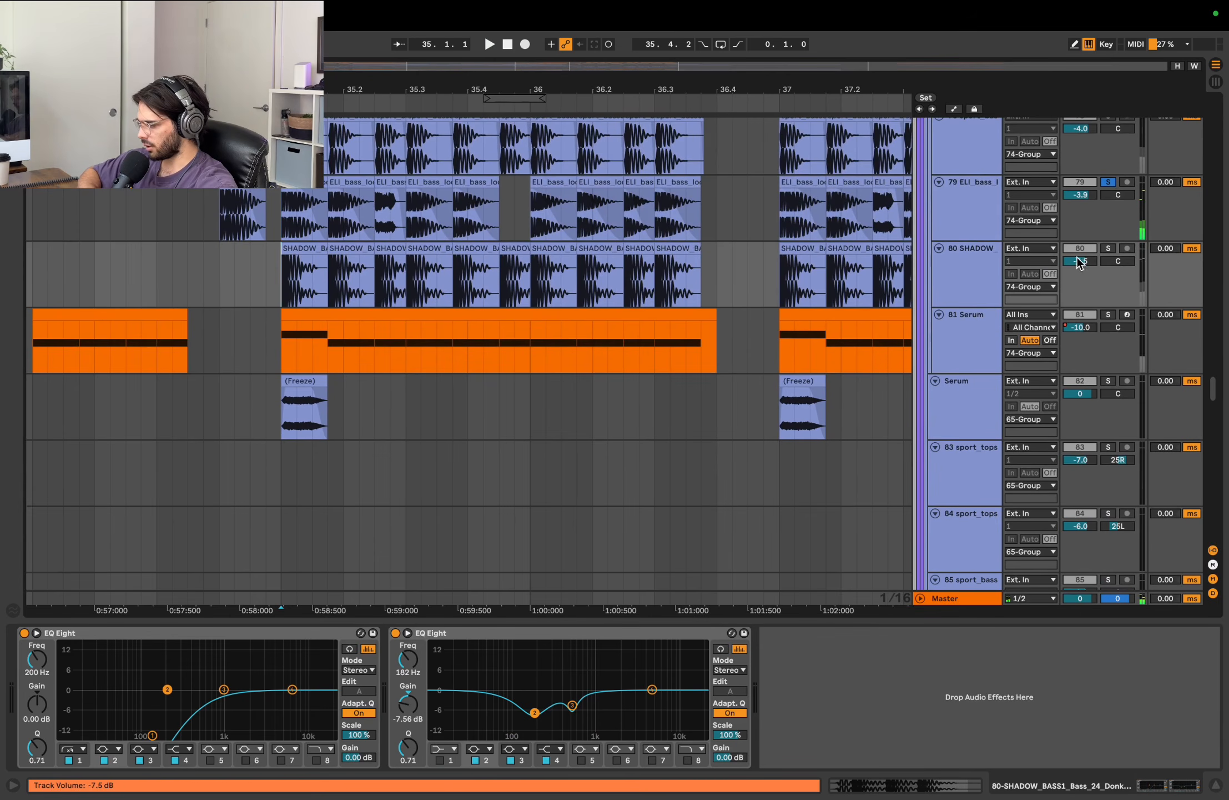
scroll(427, 321, up, 1)
scroll(427, 320, left, 1)
key(space)
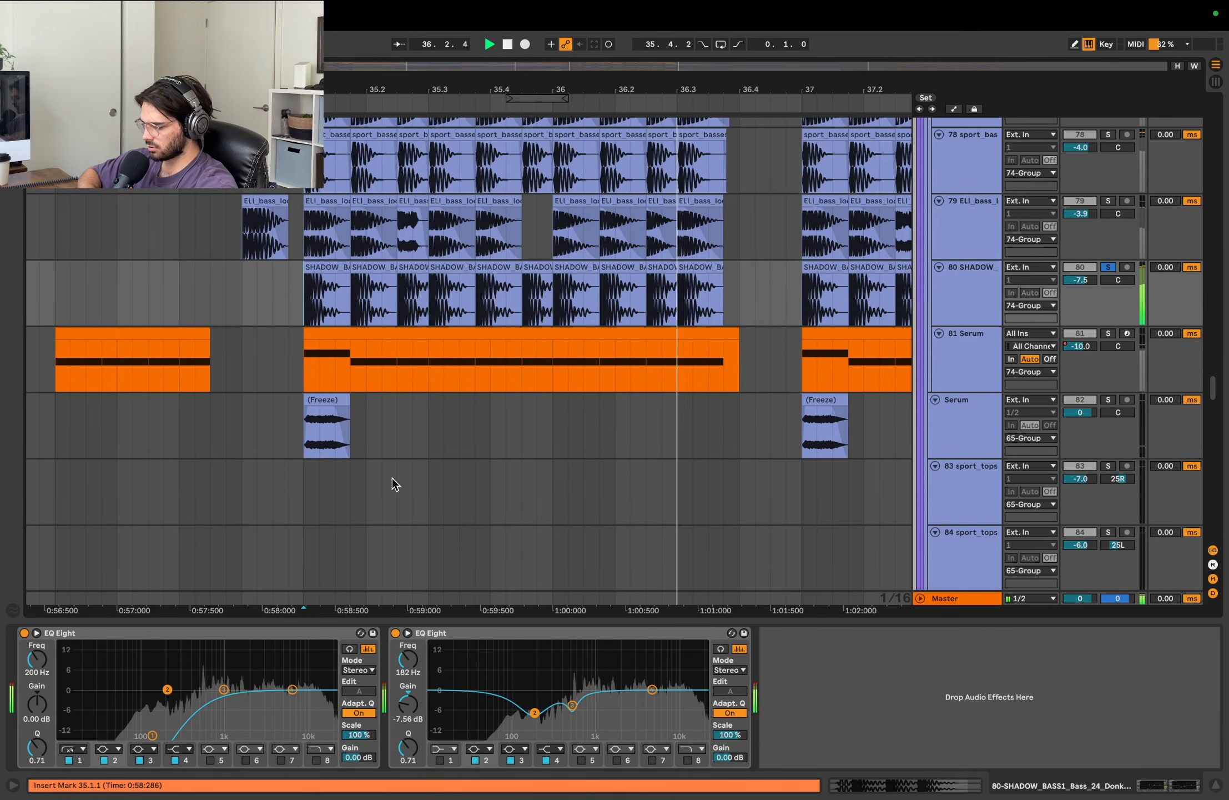
key(space)
- Examine how the layered bass clips on tracks 75 to 80 line up from bar 35 to bar 37
scroll(432, 428, up, 1)
scroll(432, 427, right, 1)
scroll(432, 424, up, 4)
scroll(432, 425, left, 1)
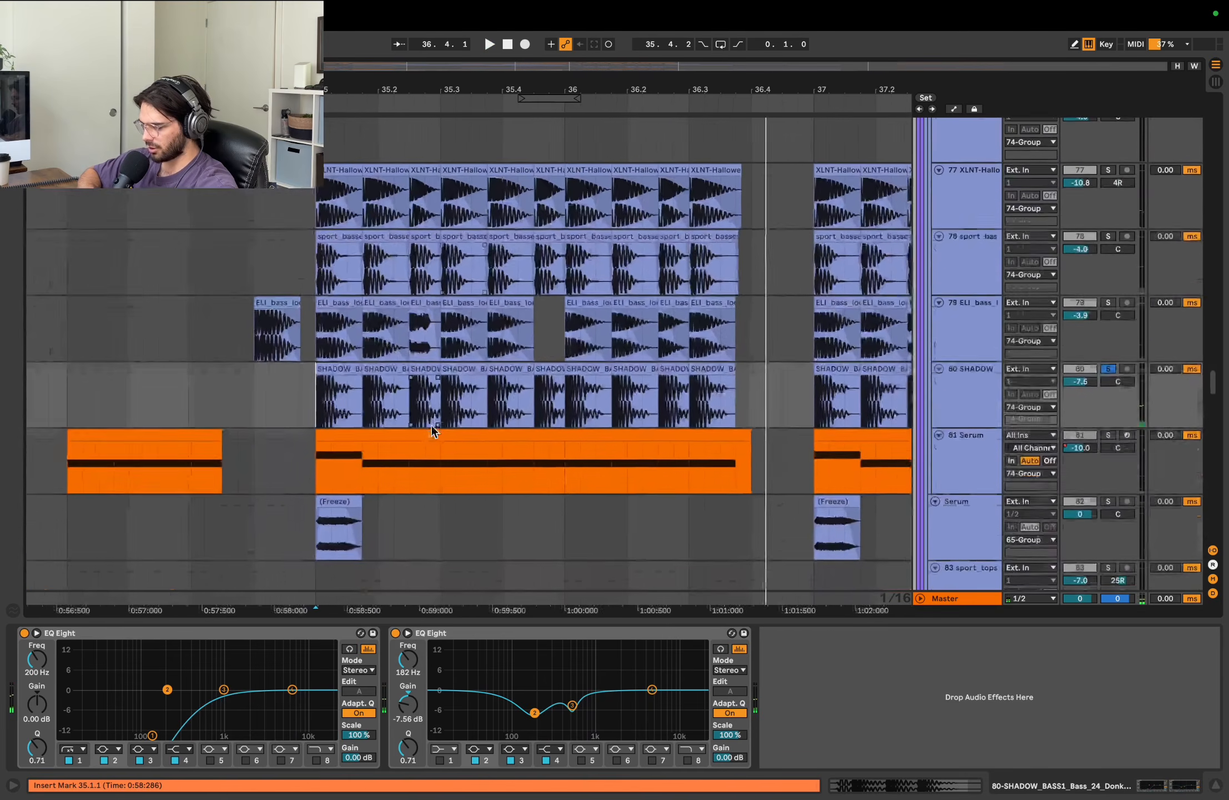
scroll(431, 425, up, 5)
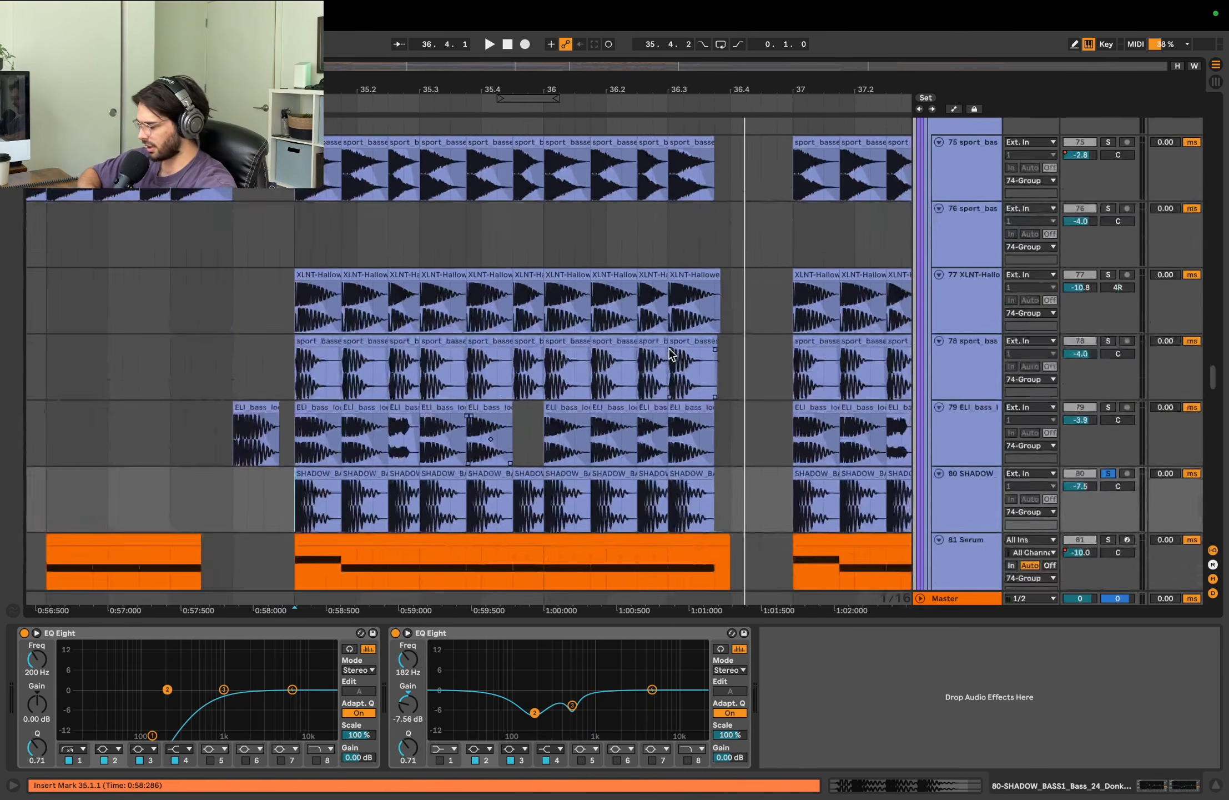
scroll(668, 348, right, 1)
scroll(669, 348, down, 7)
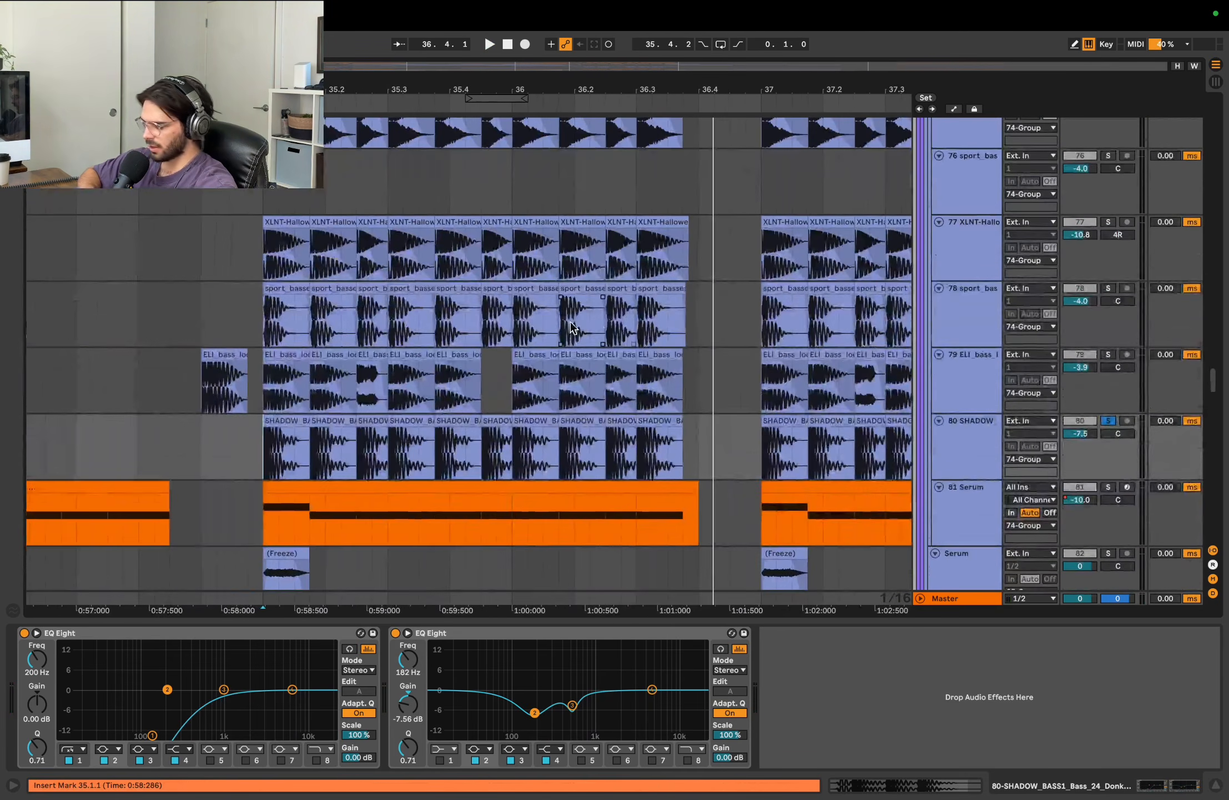
scroll(669, 347, left, 1)
scroll(572, 328, up, 2)
scroll(572, 328, left, 1)
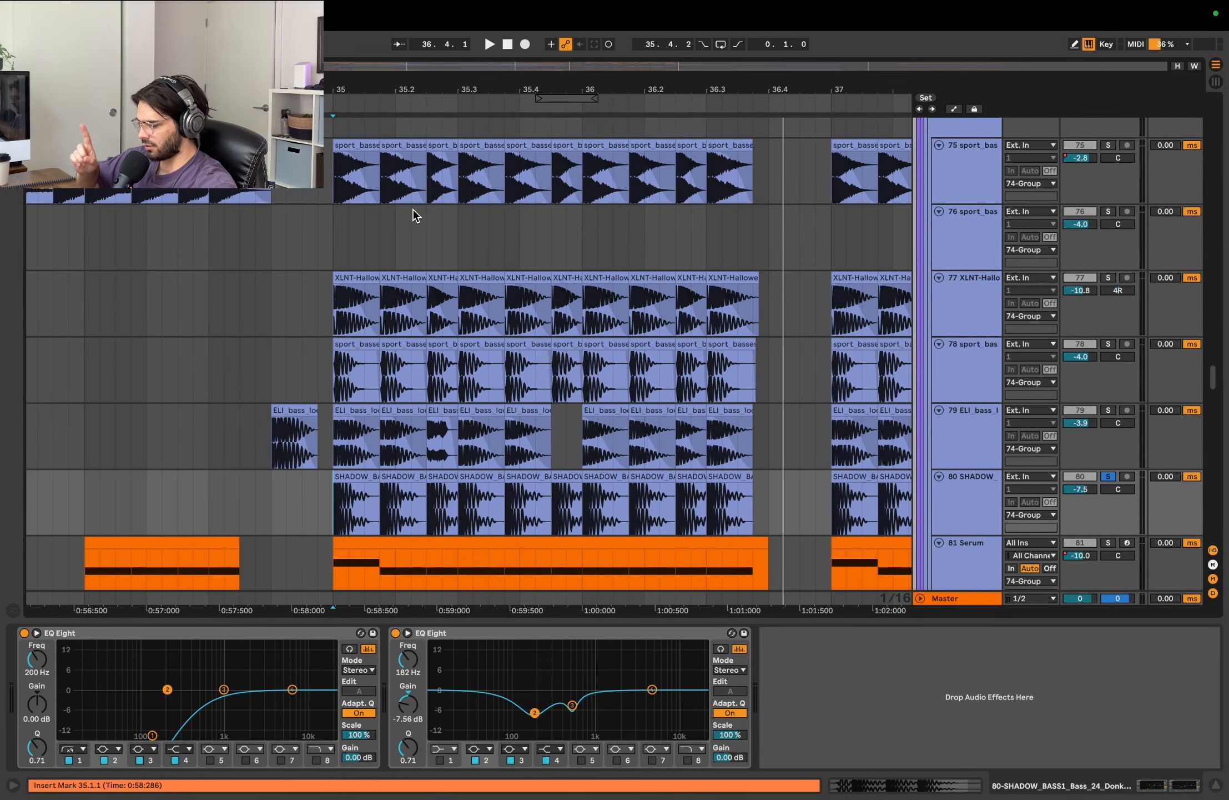
- View track 76's effects and select the sport_basses_donk clips on track 75 from 35.1.1 to 36.3.4
click(329, 222)
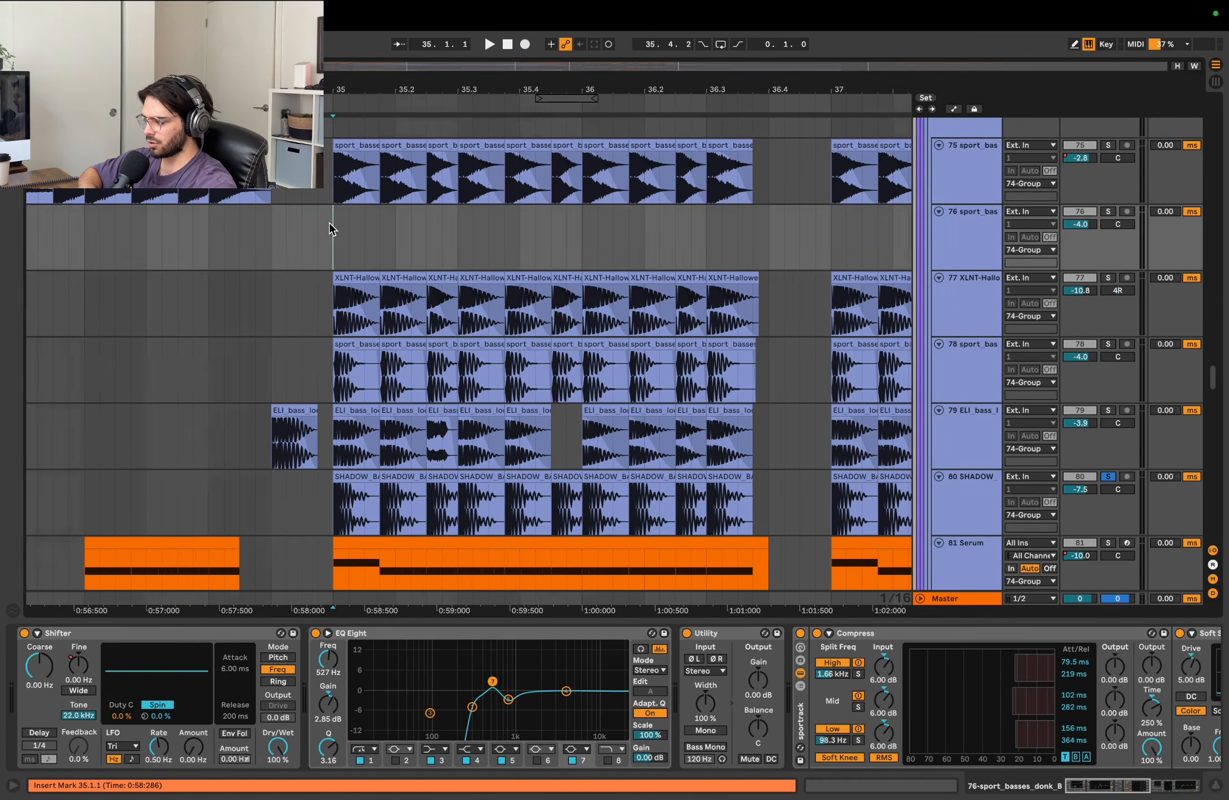
scroll(330, 222, down, 3)
scroll(329, 223, down, 3)
drag(344, 181, 414, 176)
scroll(553, 552, down, 2)
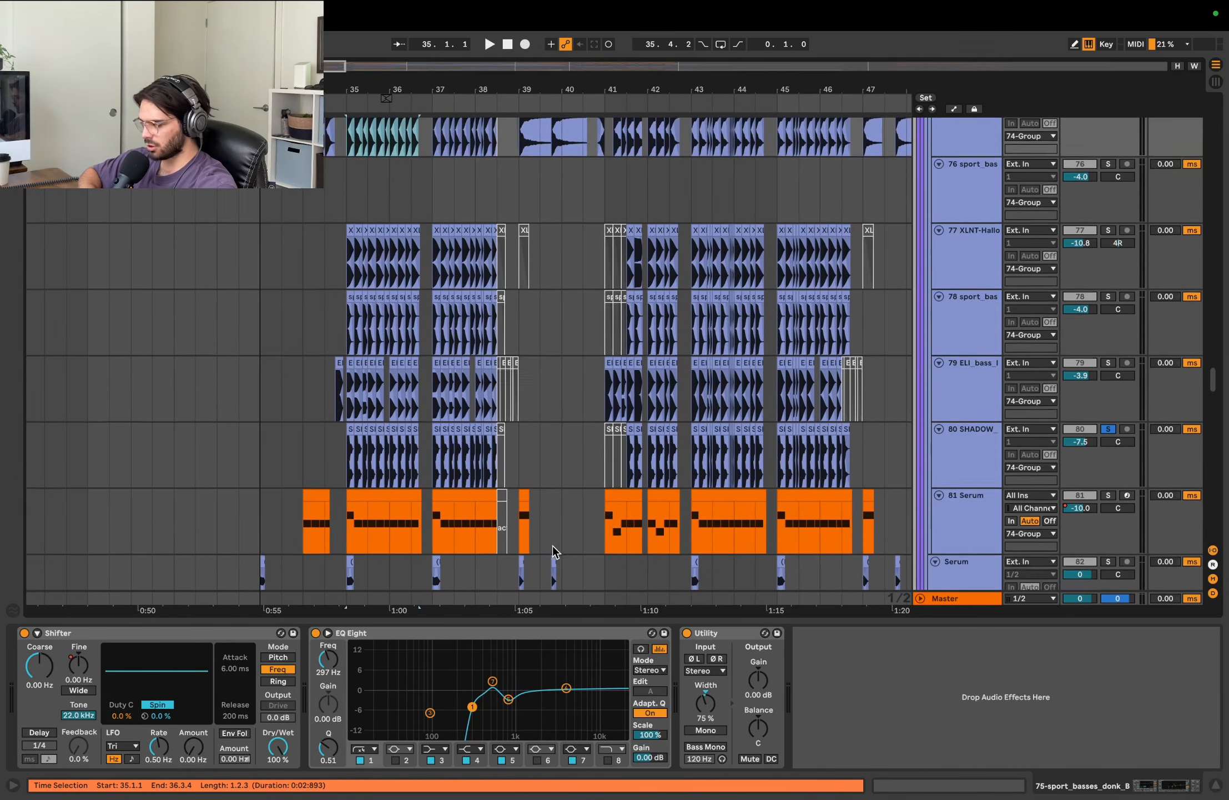
- Select the XLNT-Halloween clips on track 77 from 35.2.1 to 36.4.1 and compare them with the neighbouring layers
scroll(677, 334, up, 2)
scroll(376, 270, up, 10)
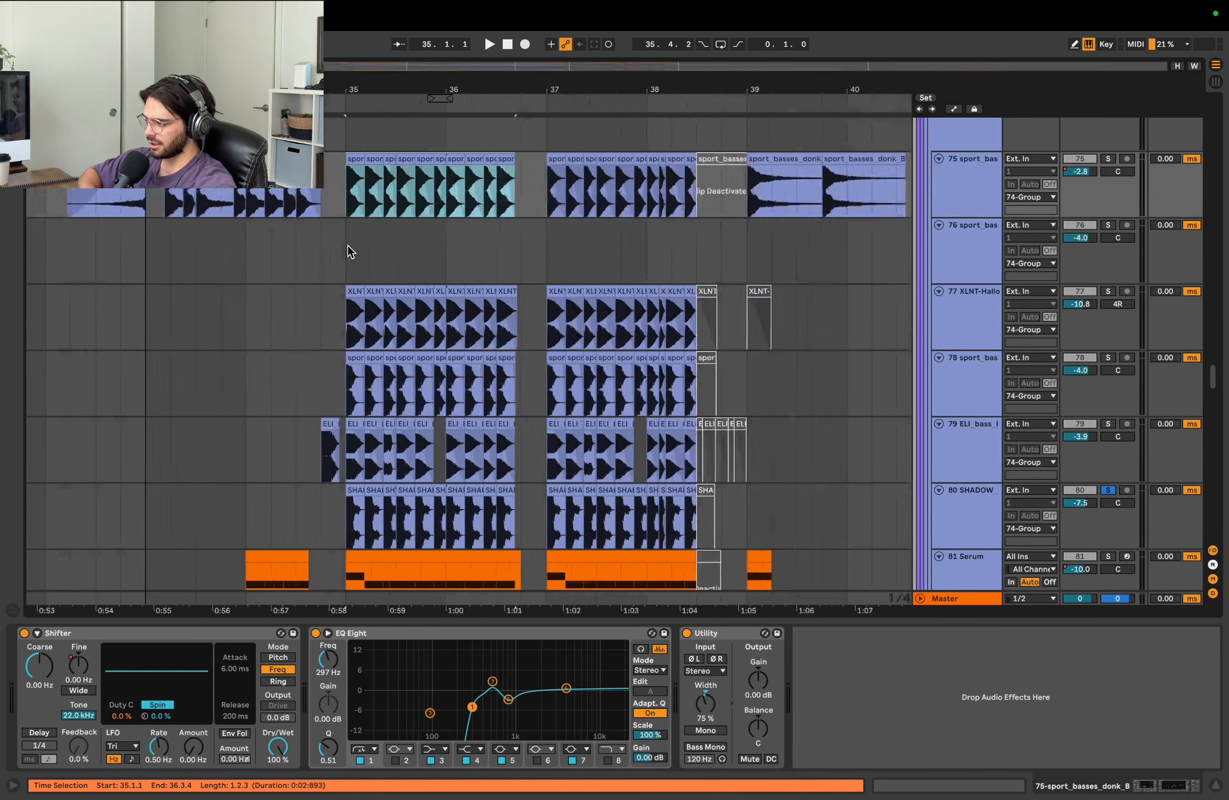
scroll(376, 270, down, 2)
scroll(375, 271, down, 1)
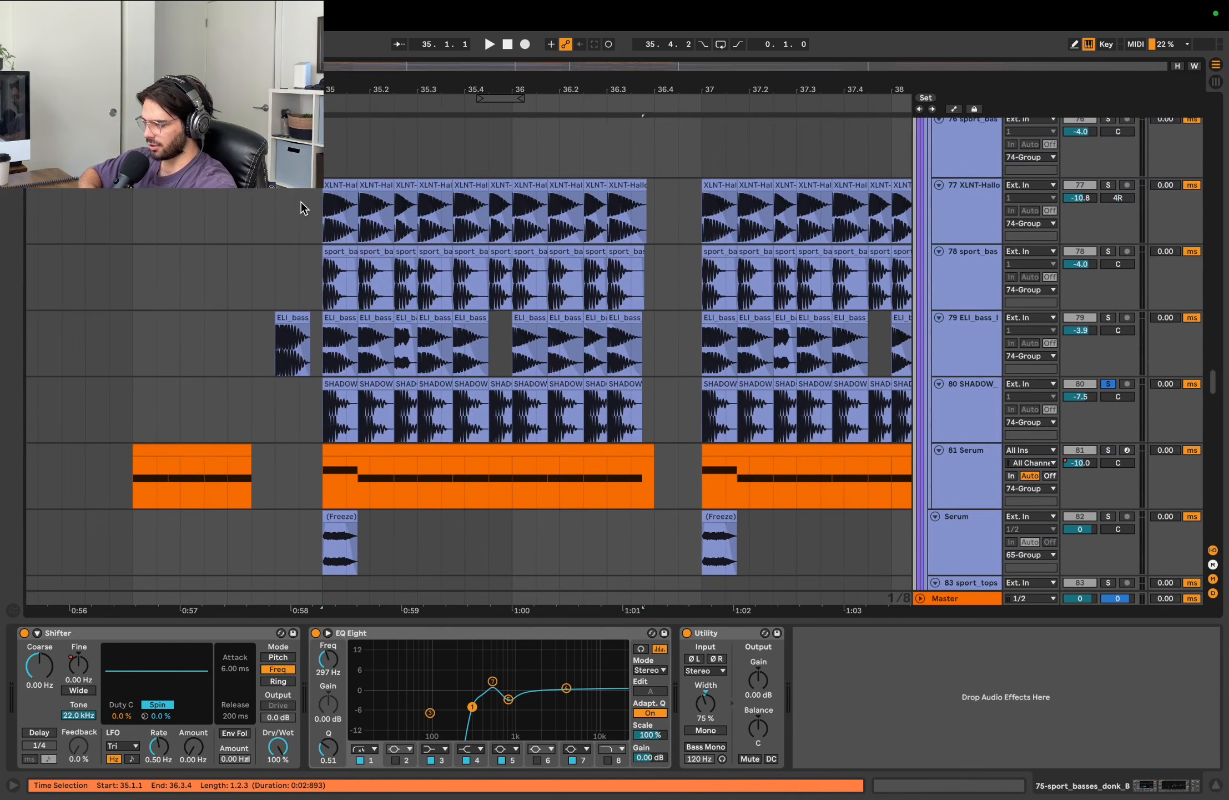
drag(656, 217, 380, 216)
scroll(378, 217, up, 6)
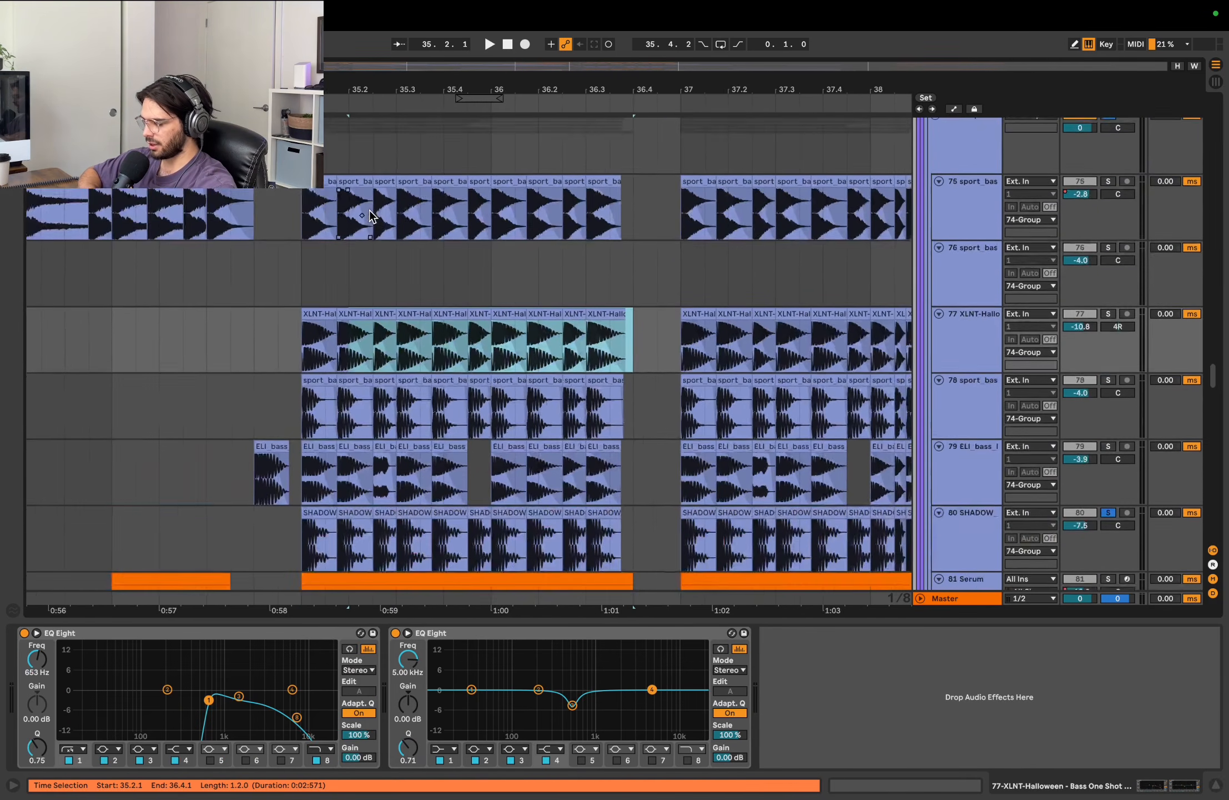
- Audition the full bass layer stack in group 74 from bar 35 with track 80 unsoloed
click(1108, 216)
click(308, 245)
scroll(308, 245, down, 2)
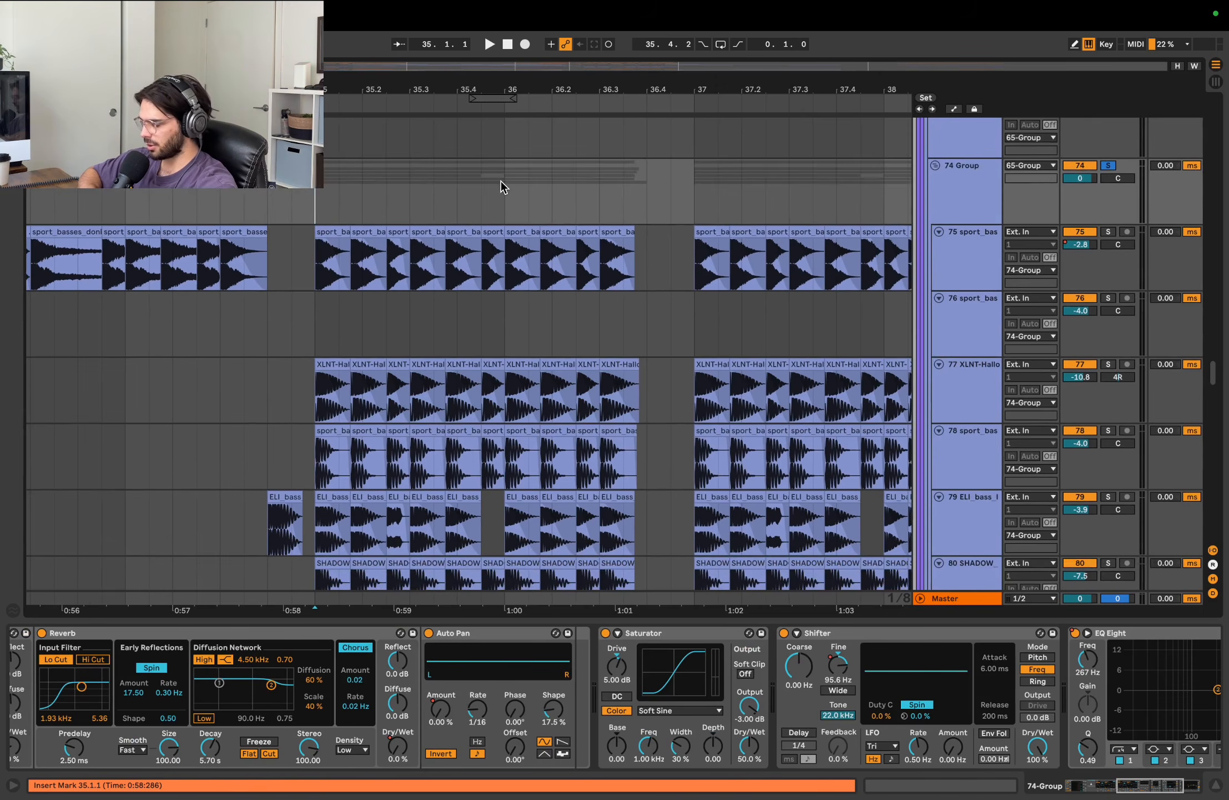
scroll(494, 180, up, 1)
key(space)
scroll(367, 297, down, 3)
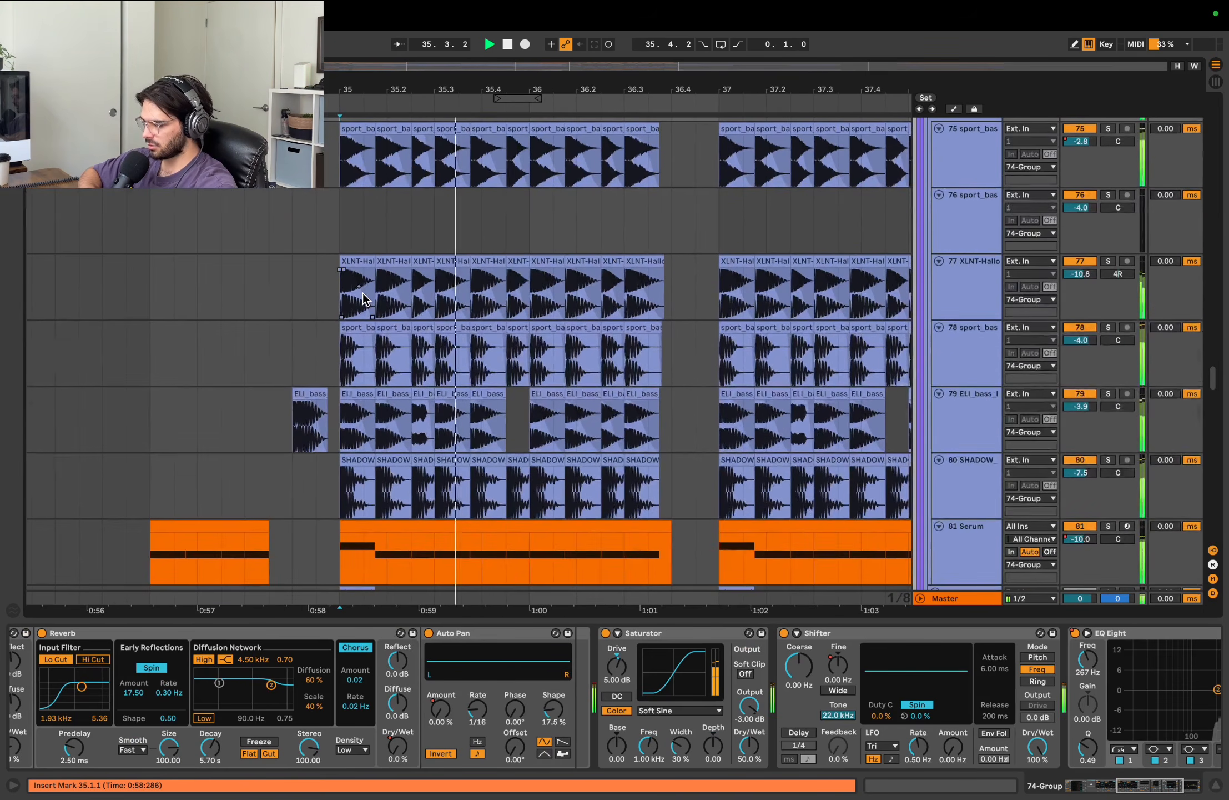
scroll(368, 348, up, 2)
key(space)
scroll(368, 350, down, 4)
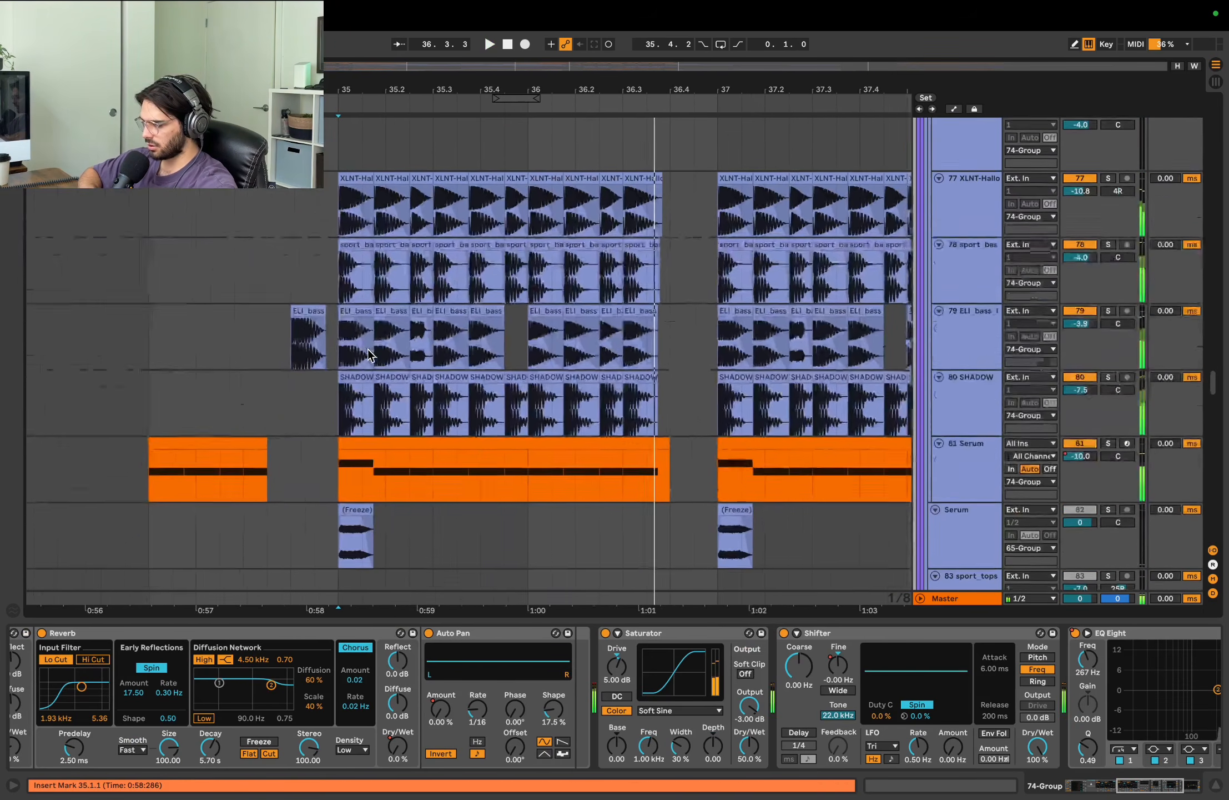
- Solo track 80, the SHADOW layer, and audition it from 35.1.1 with its two EQs in view
click(338, 389)
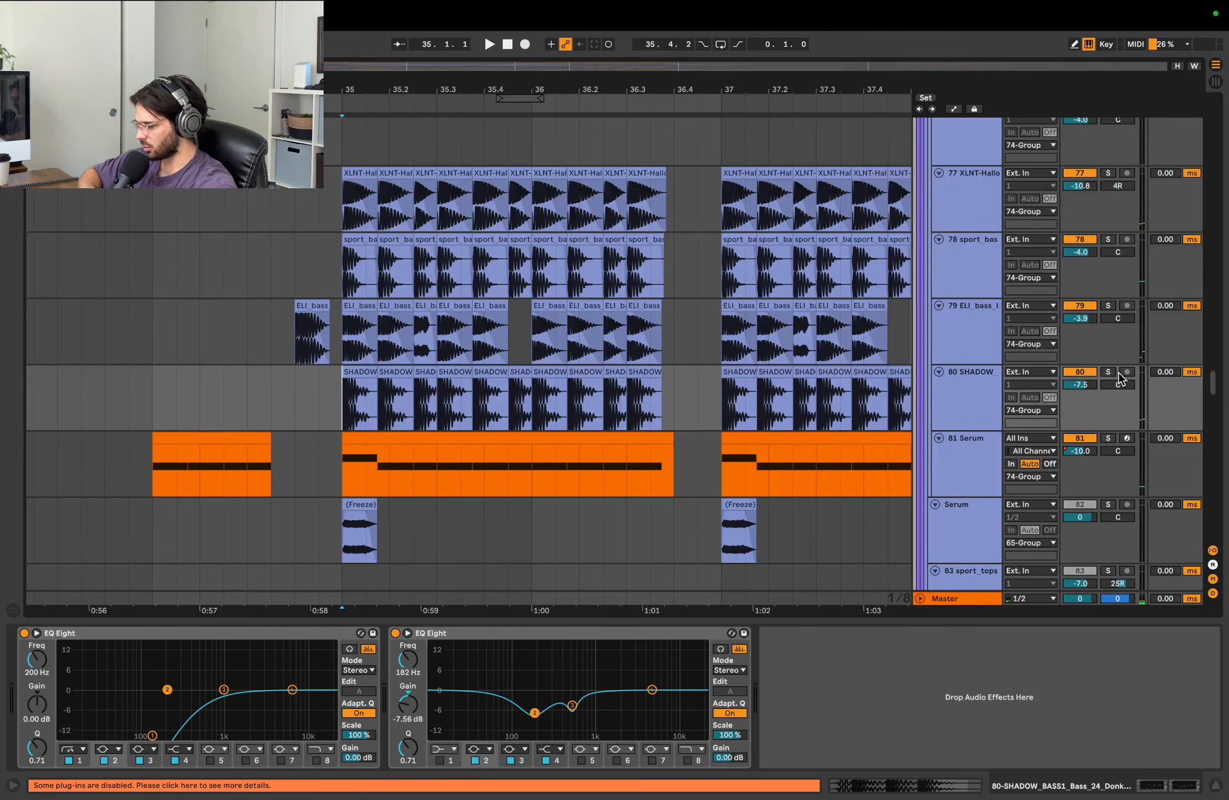
key(space)
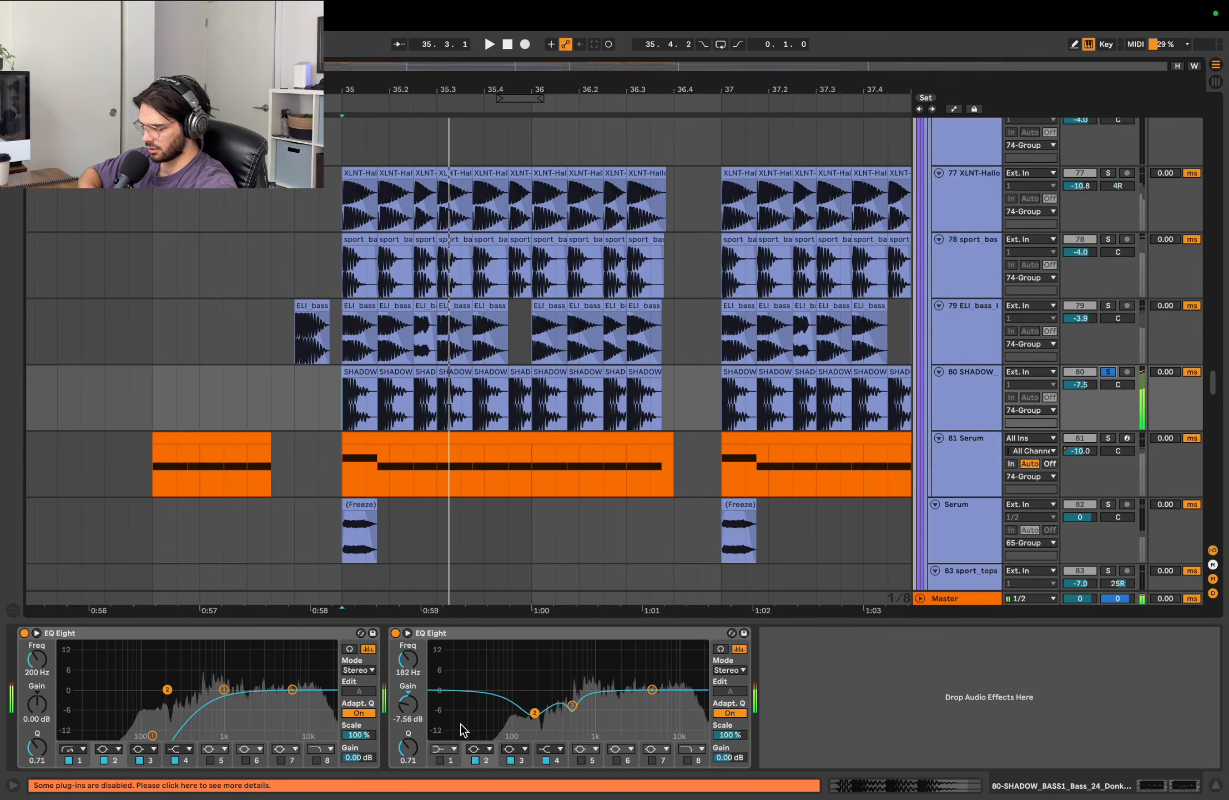
key(space)
- Try boosting band 4 of track 80's second EQ Eight by about 9.3 dB near 4.64 kHz during playback, and undo it
click(653, 690)
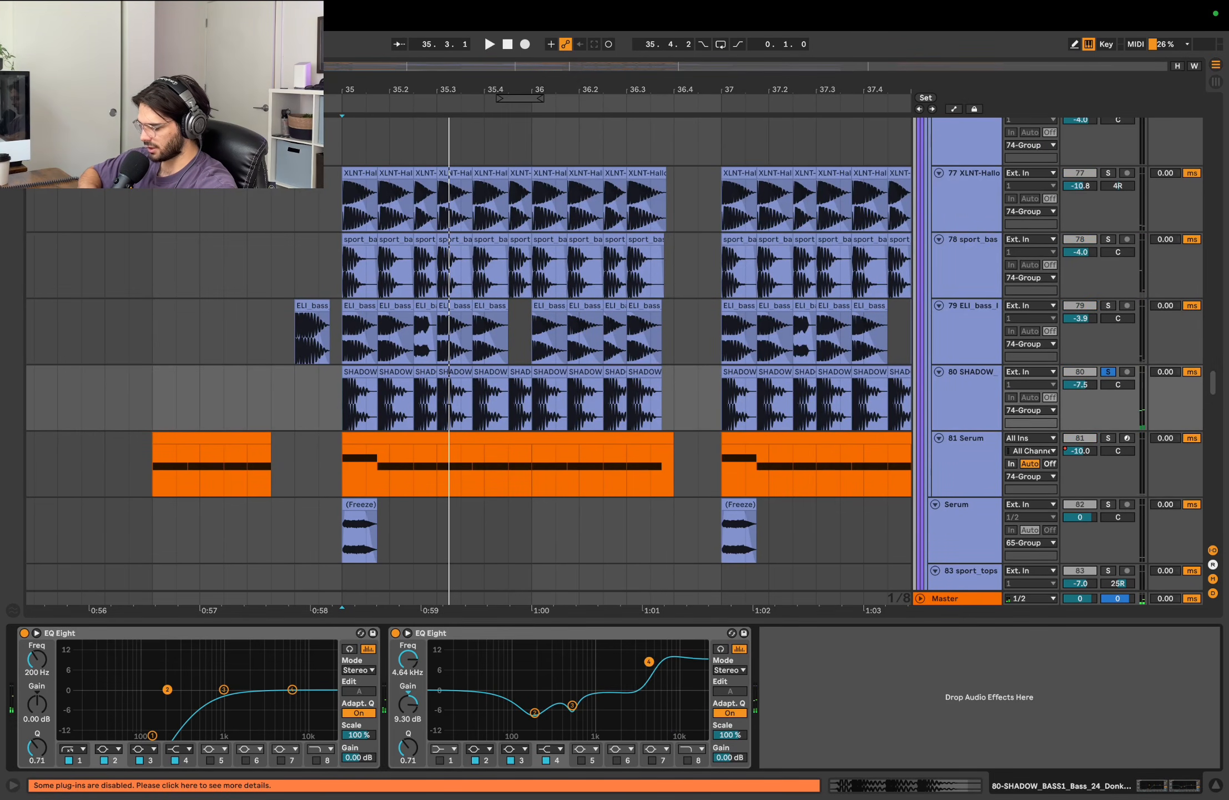
key(space)
drag(647, 671, 620, 663)
key(space)
key(super+z)
- Unsolo track 80, audition group 74 from bar 35 and view track 80's EQs within the full stack
scroll(524, 488, left, 1)
scroll(346, 385, up, 10)
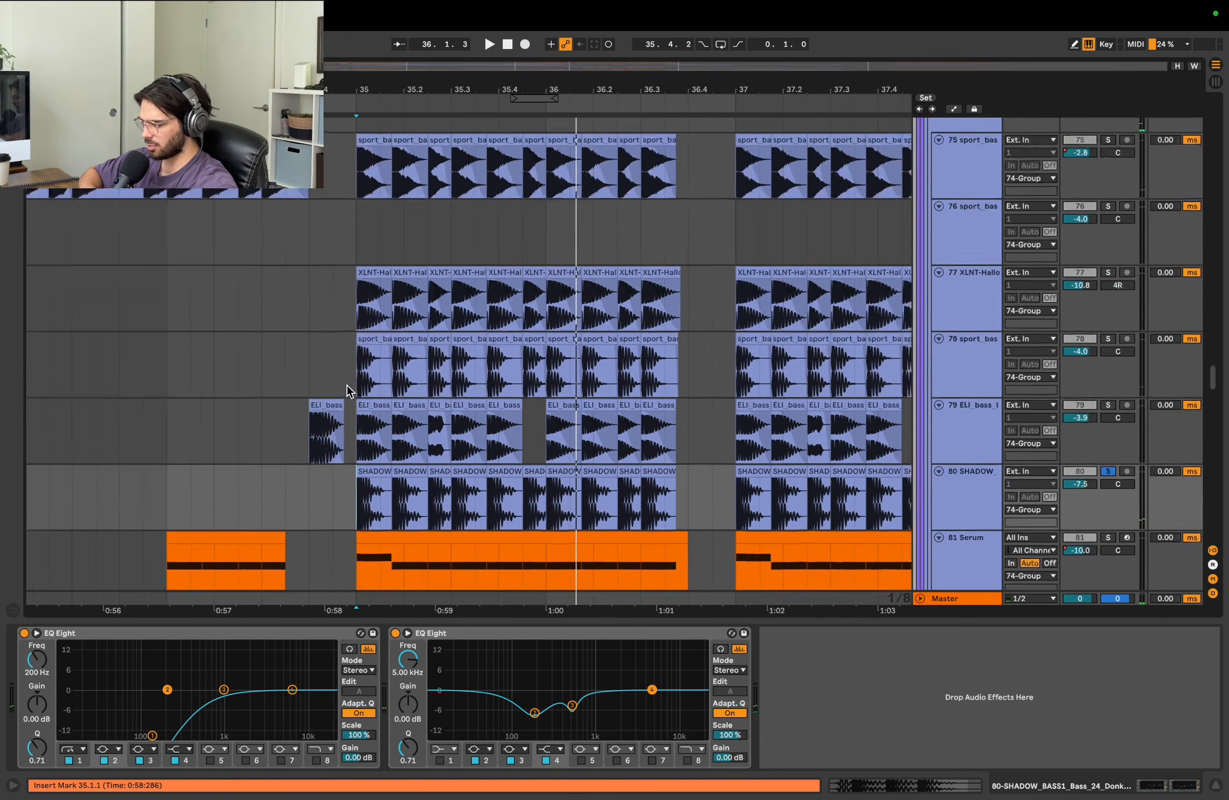
click(350, 281)
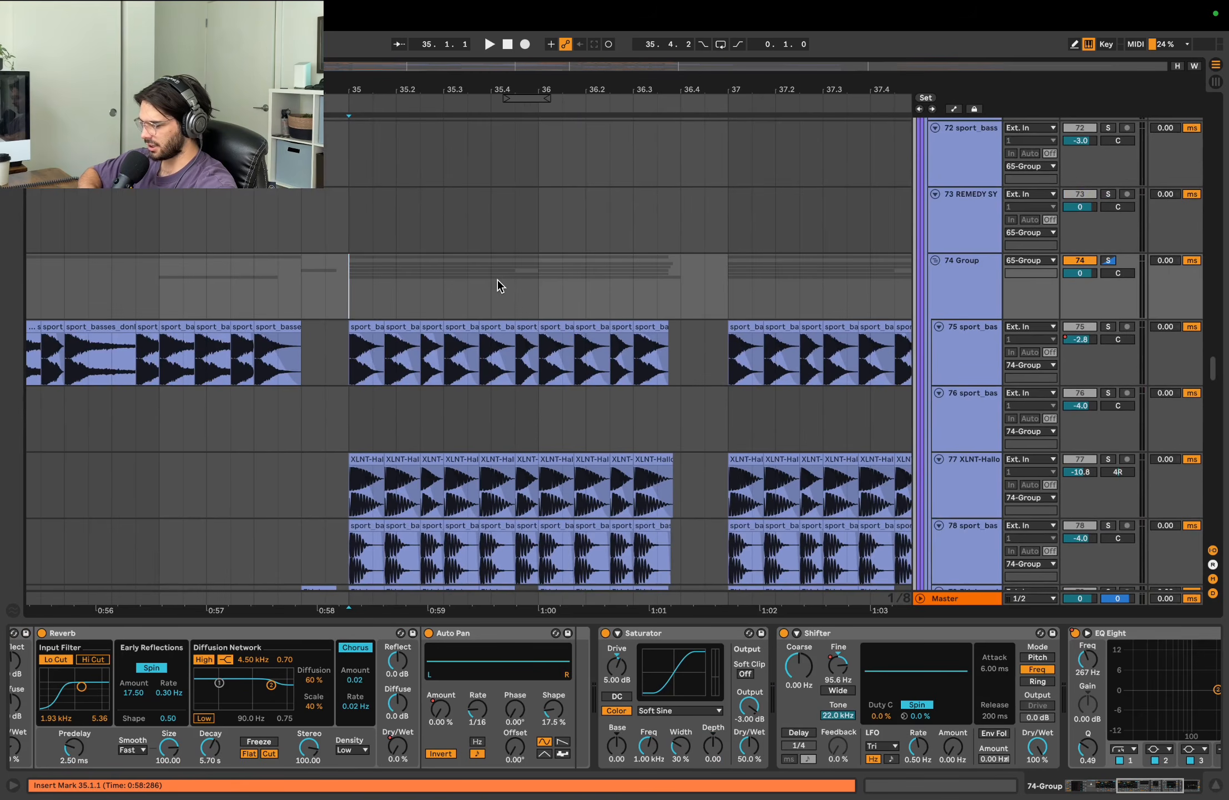
scroll(498, 286, down, 2)
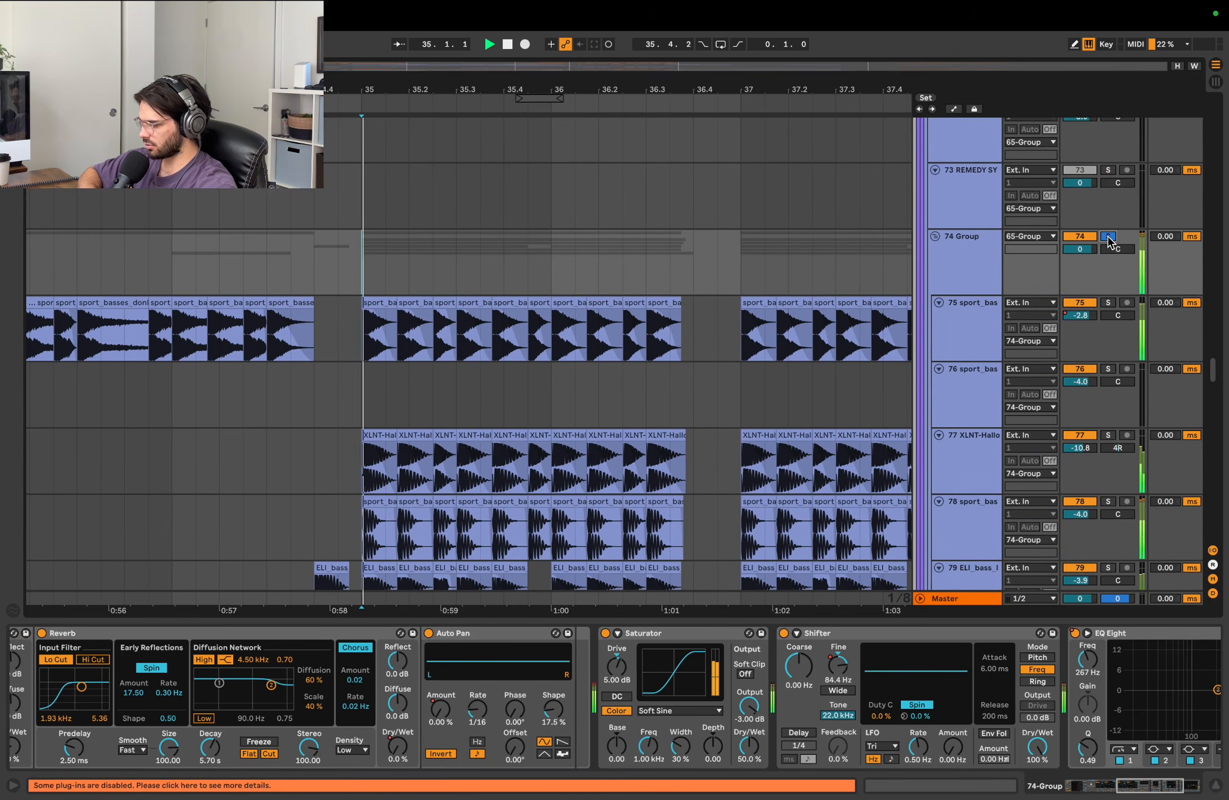
scroll(530, 321, down, 6)
click(382, 442)
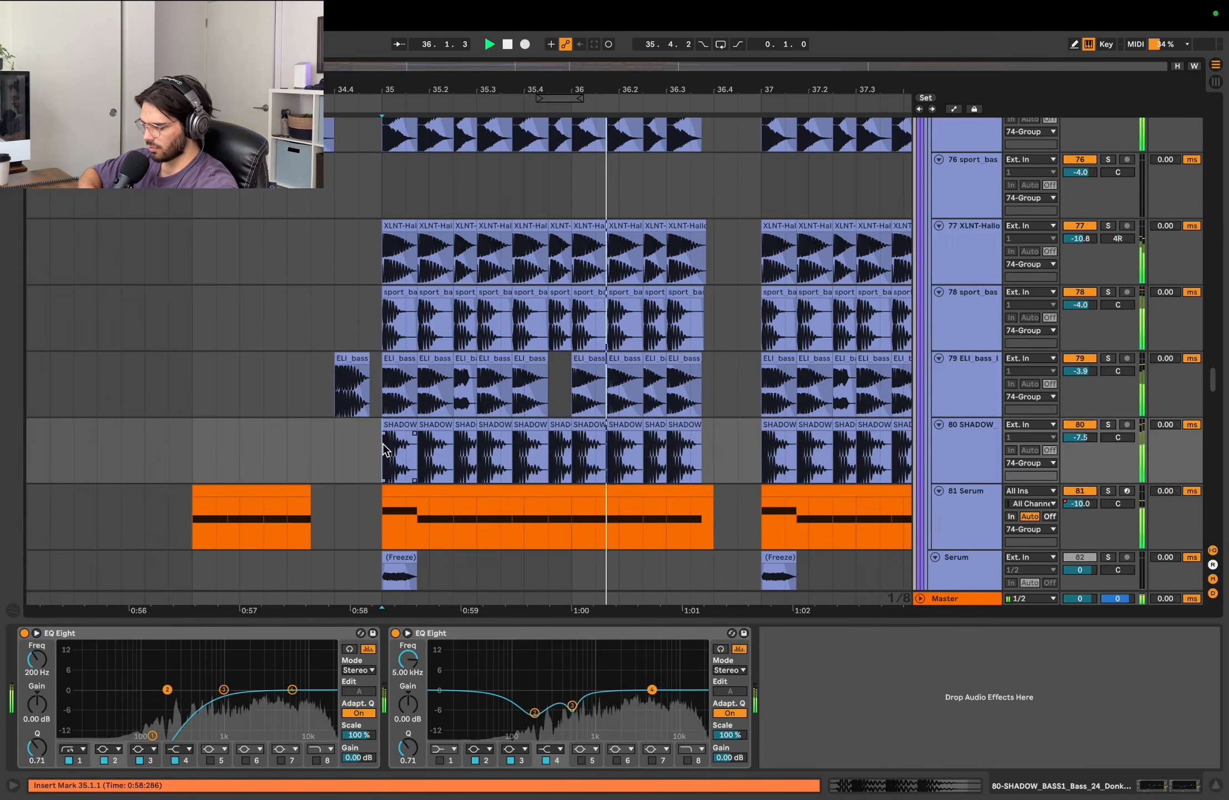
key(space)
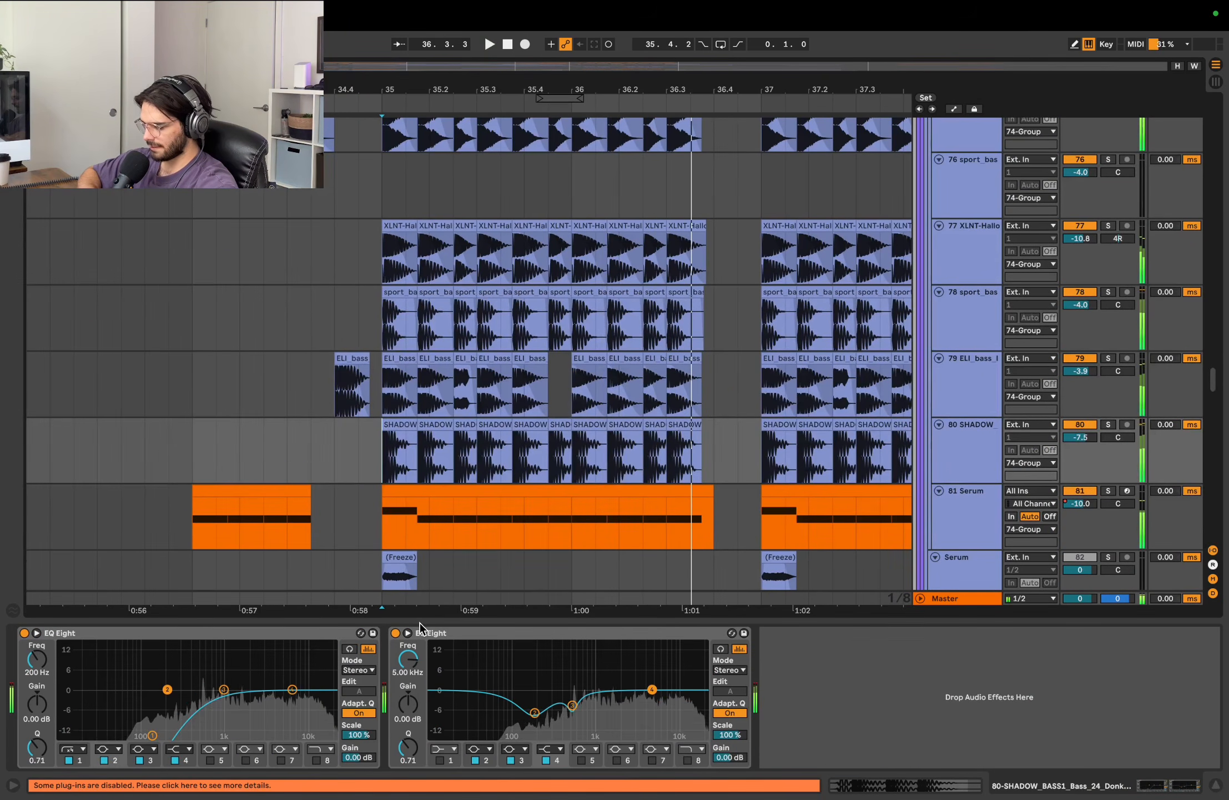
- Look through the bass layers above track 80 and examine track 76's effects chain through to its No Sub EQ
click(322, 376)
click(313, 335)
click(330, 272)
scroll(338, 247, up, 2)
click(342, 247)
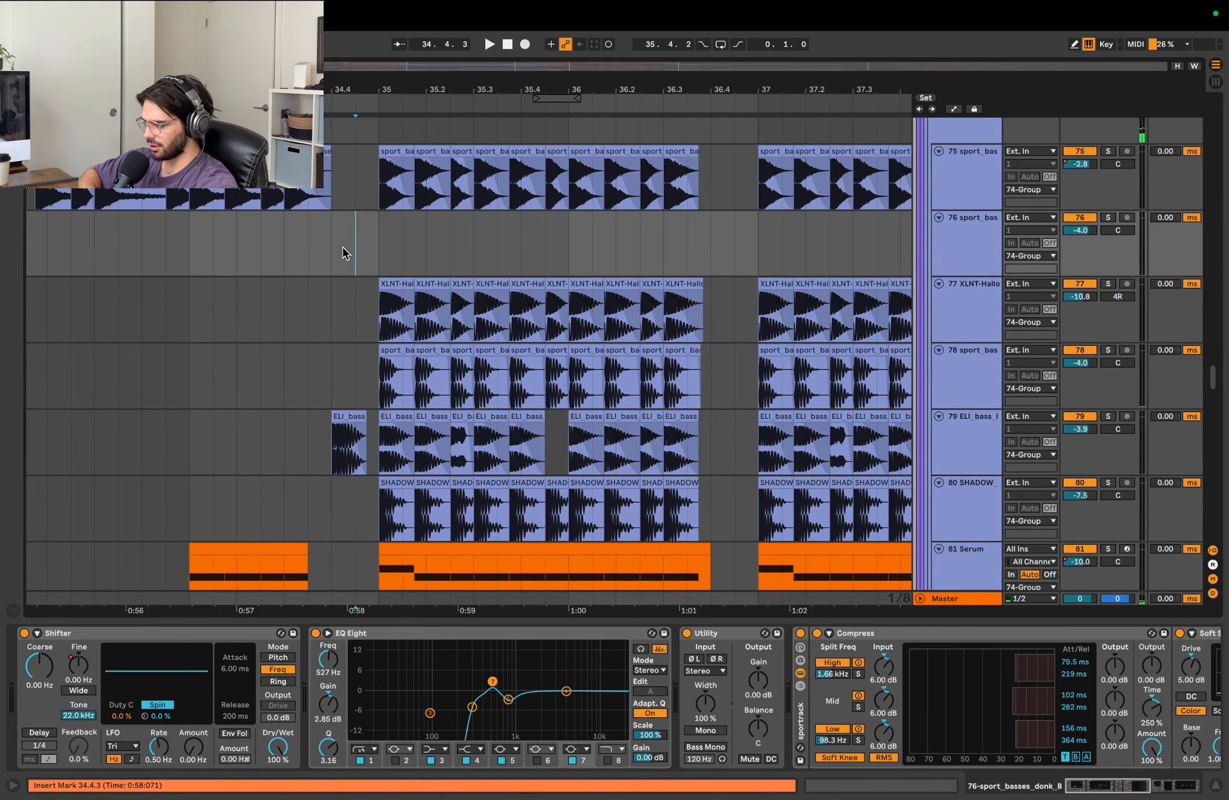
scroll(343, 248, up, 1)
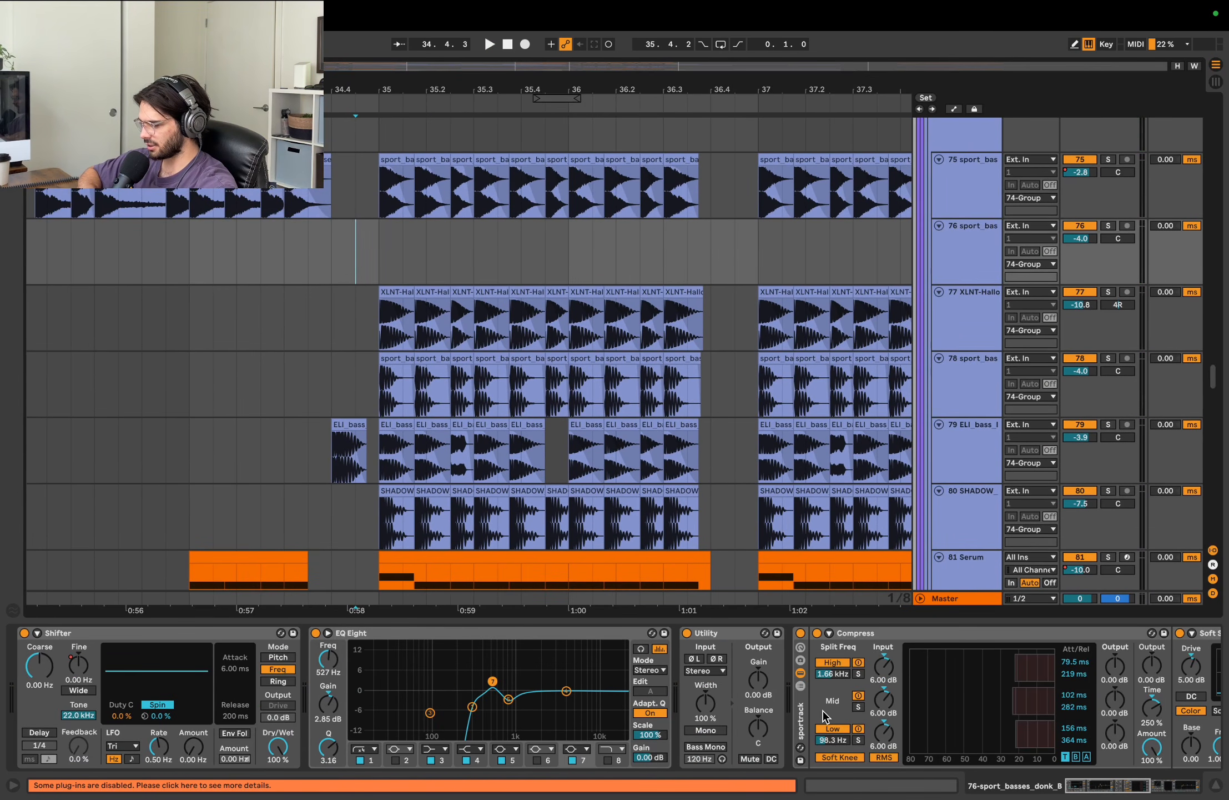
scroll(824, 716, right, 10)
- Solo track 76, audition its sport_basses clips from 87.1.1 and view its Shifter and EQ Eight
scroll(747, 553, down, 10)
scroll(747, 551, up, 2)
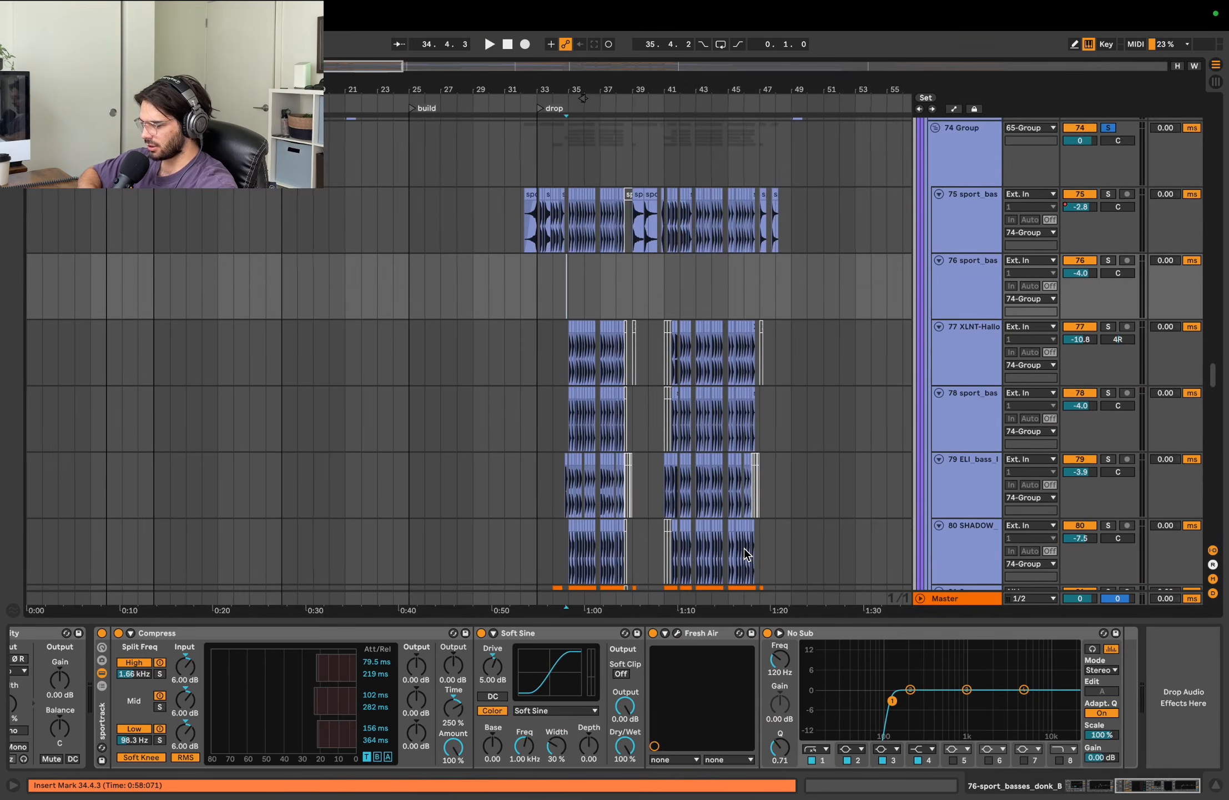
scroll(747, 551, right, 15)
scroll(552, 332, up, 5)
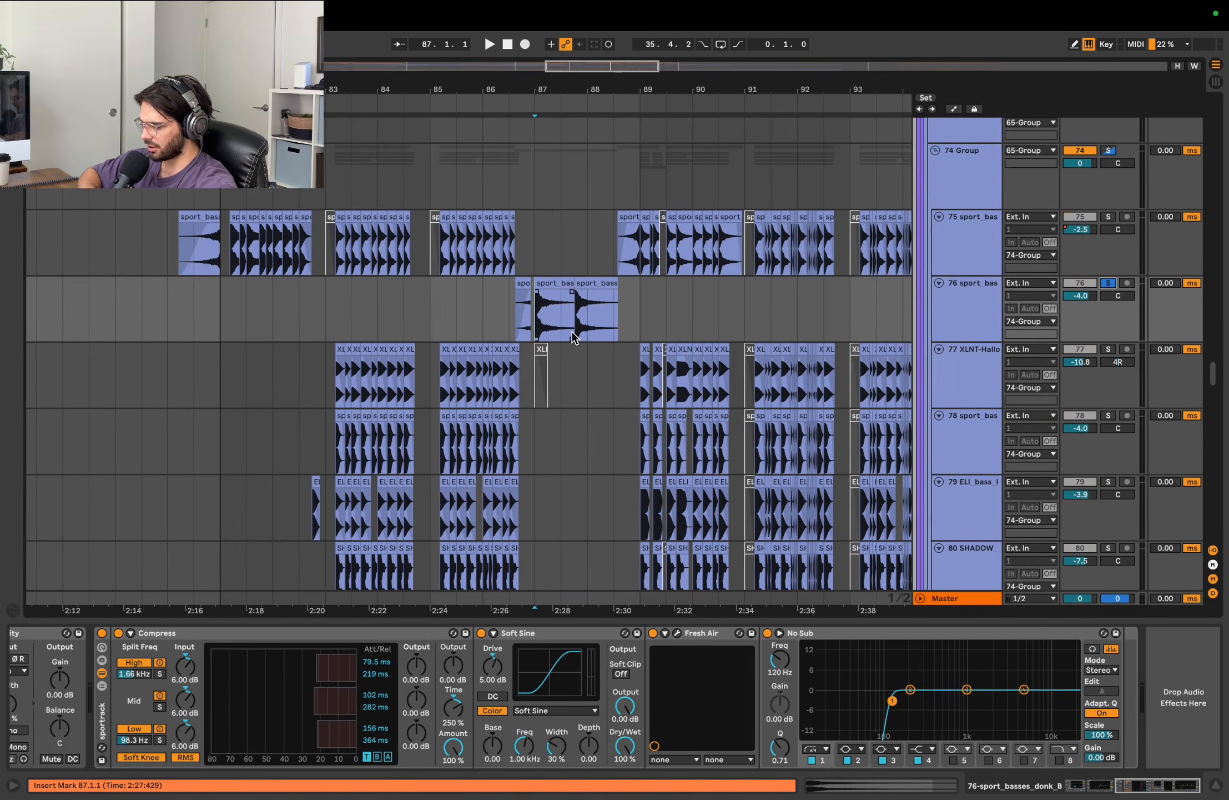
key(space)
scroll(522, 333, left, 3)
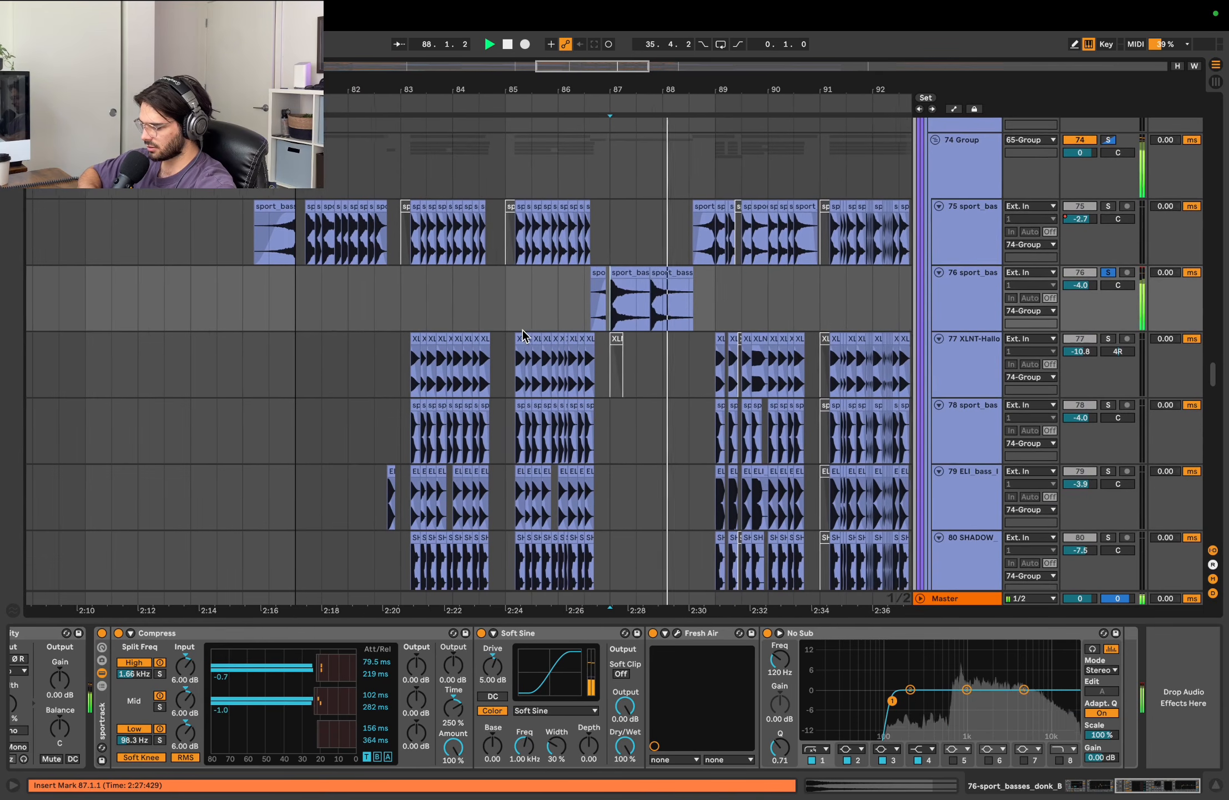
key(space)
scroll(426, 664, left, 10)
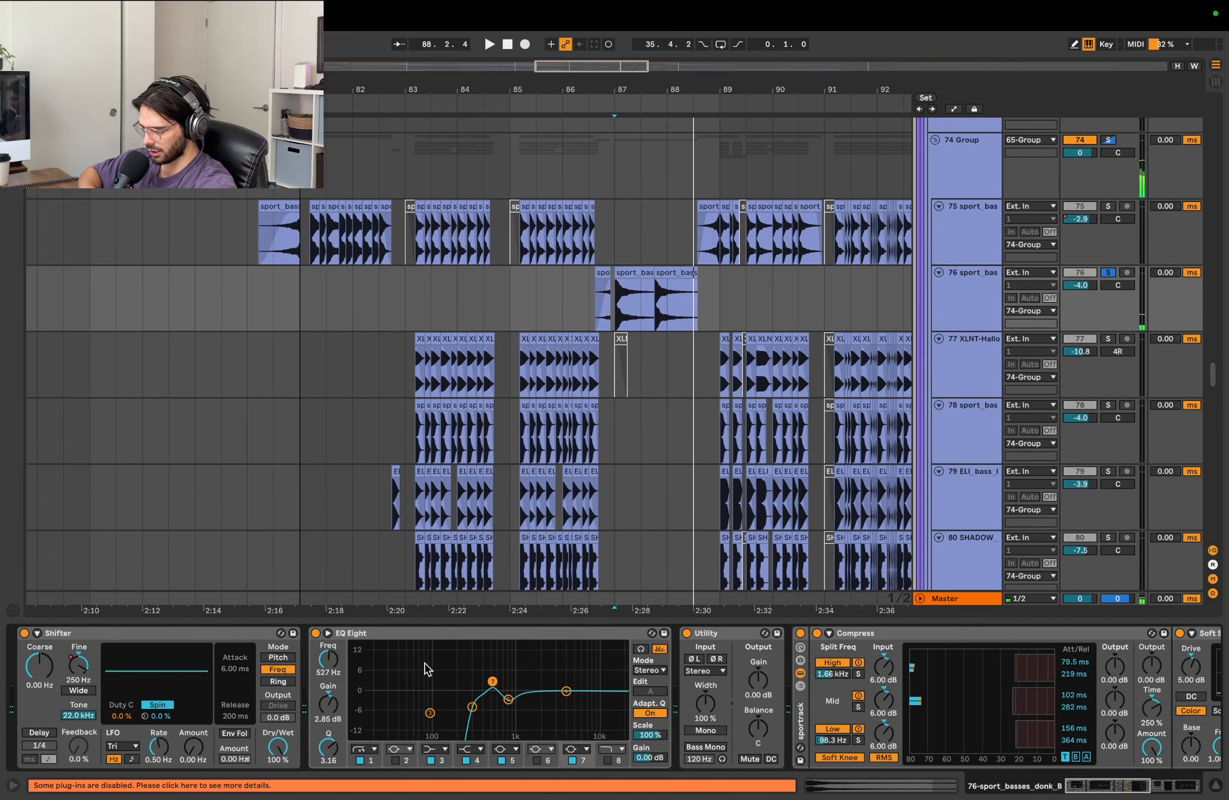
- Return to bar 35 and view the effects on tracks 77, 78 and 79 in turn
scroll(377, 339, down, 3)
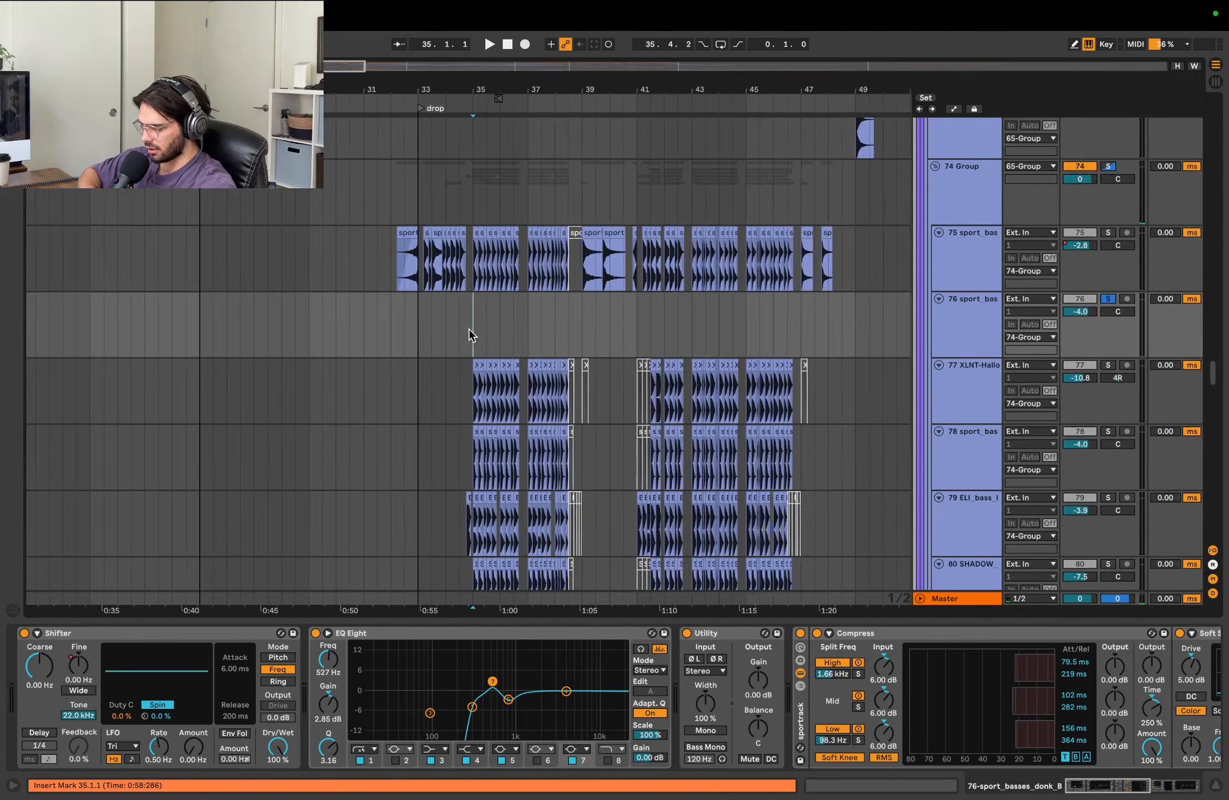
scroll(469, 329, up, 5)
scroll(469, 329, down, 5)
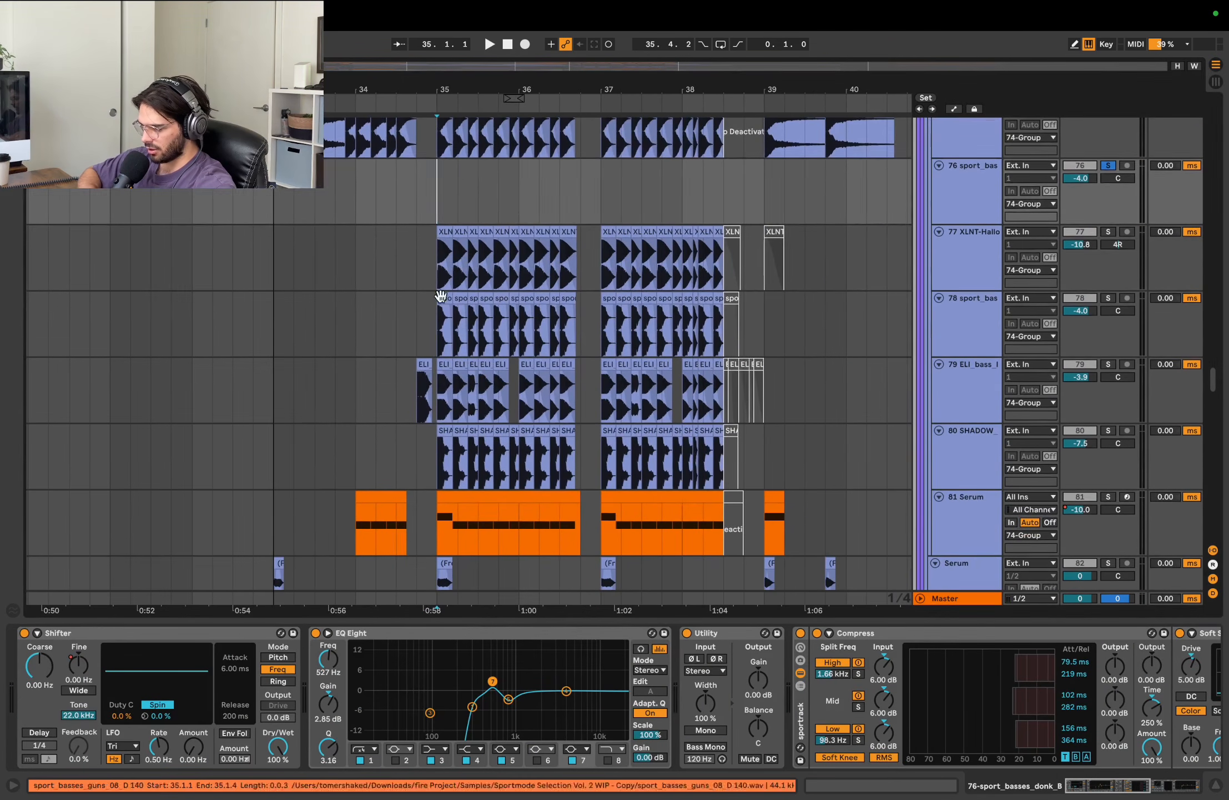
click(416, 263)
click(421, 315)
click(402, 383)
scroll(403, 383, up, 5)
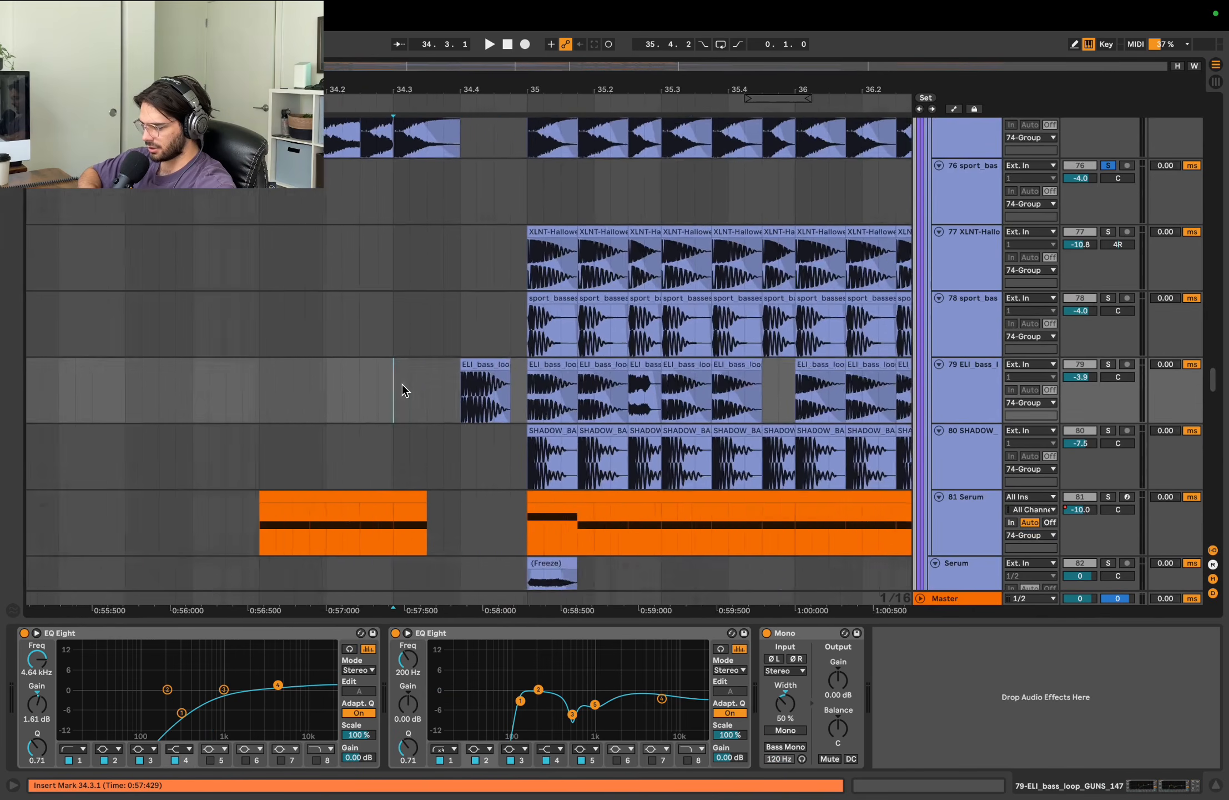
- View track 75's Shifter, EQ Eight and Utility at 35.1.1 and compare the layers below it
scroll(449, 360, up, 1)
click(472, 353)
scroll(486, 271, up, 2)
scroll(486, 271, right, 1)
click(477, 237)
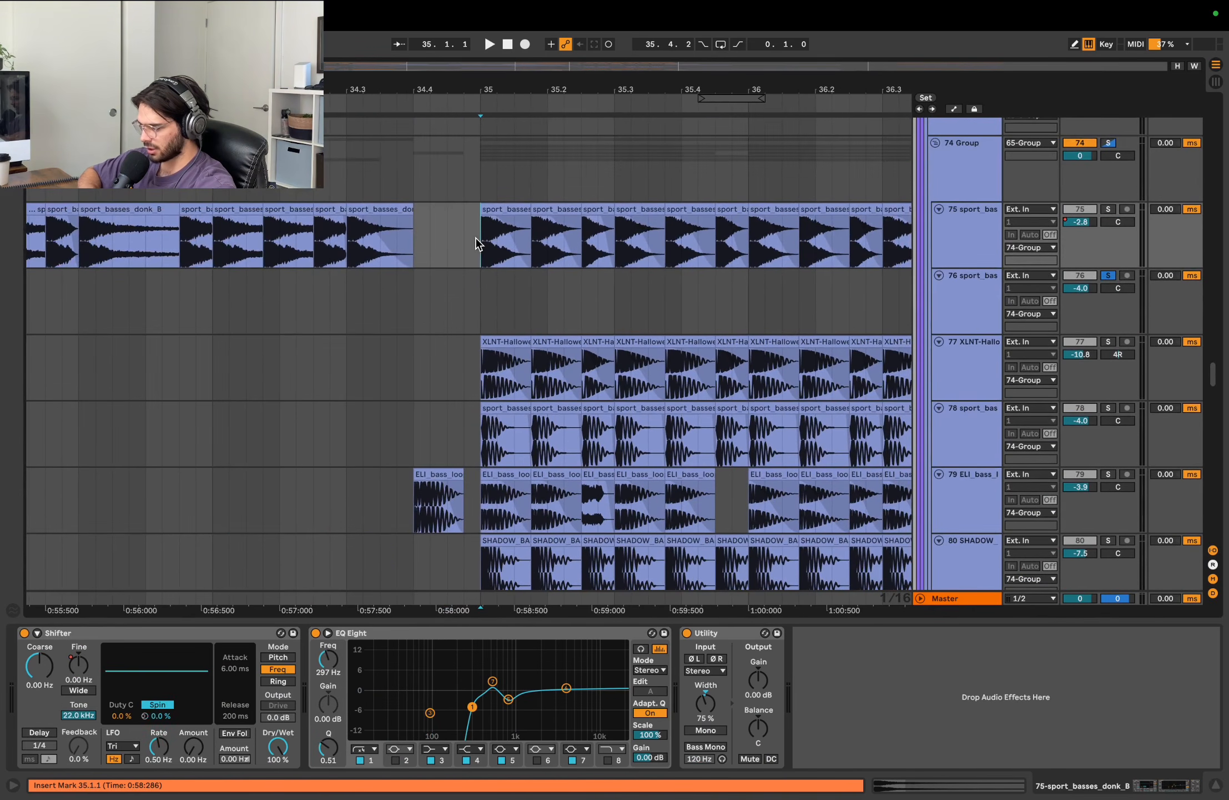
scroll(499, 324, down, 3)
click(445, 298)
- Solo track 81, audition its clip from 35.1.1 to 36.4.1 and open its Serum instrument beside the clips
scroll(444, 299, down, 8)
scroll(444, 299, right, 5)
click(301, 321)
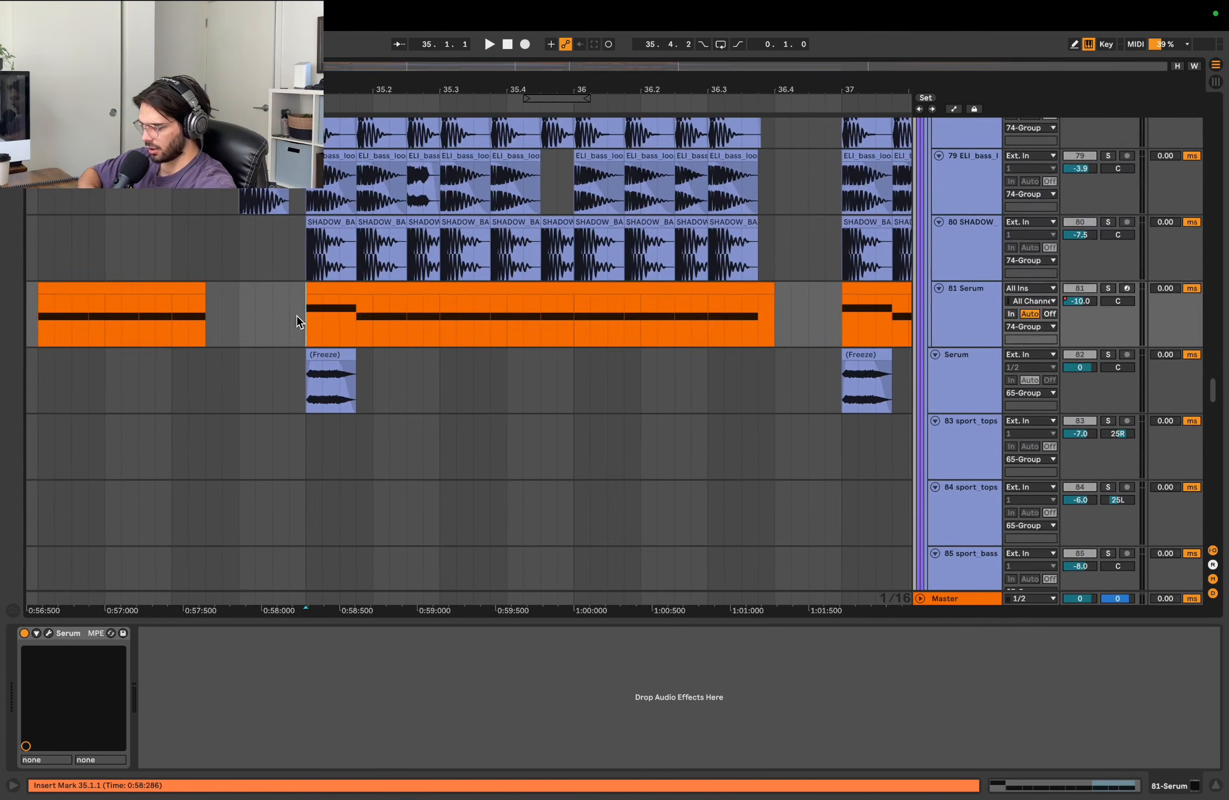
scroll(496, 285, up, 1)
scroll(495, 284, right, 1)
click(514, 309)
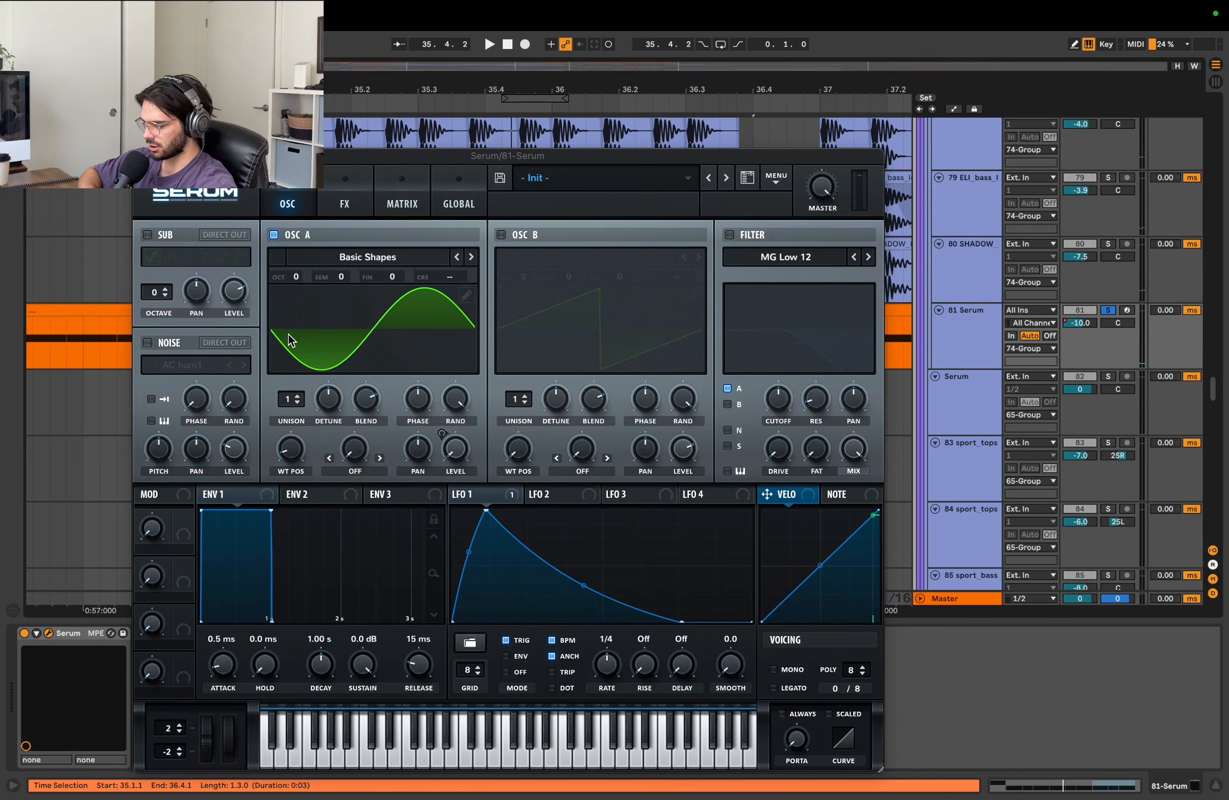
drag(374, 158, 829, 185)
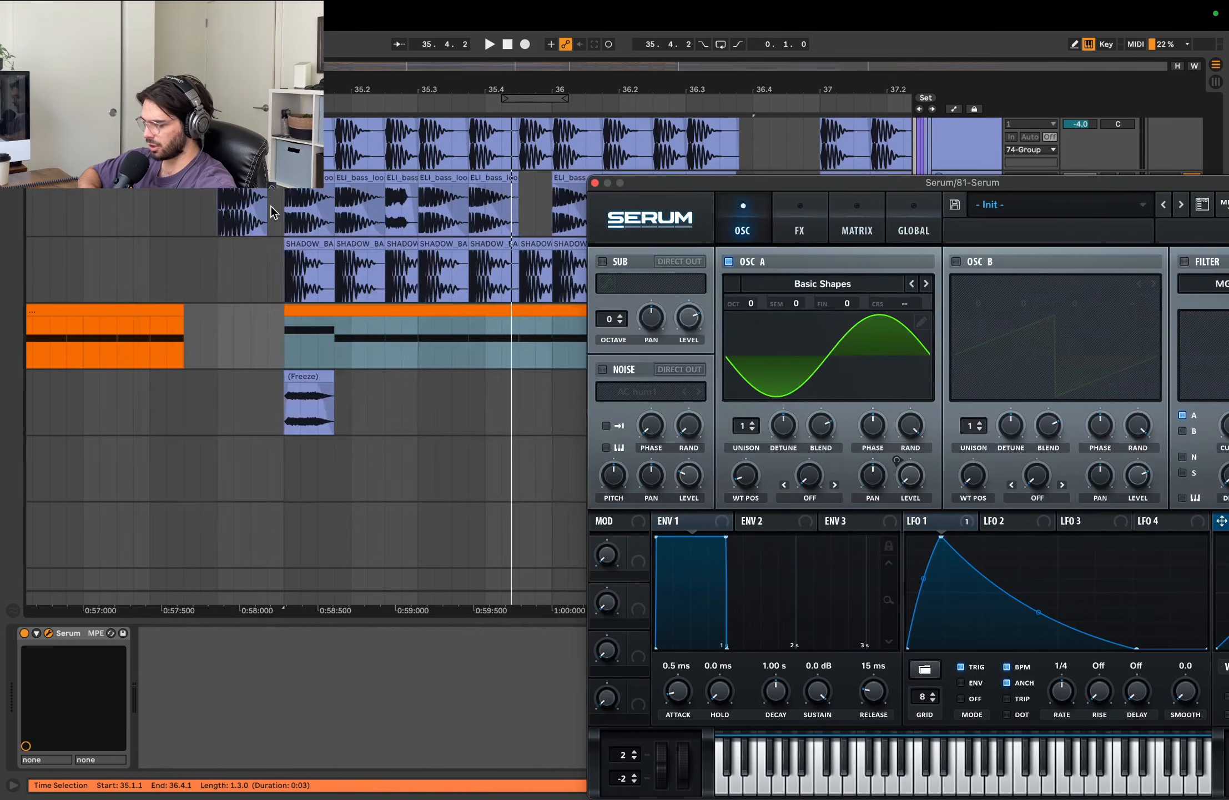
- Close Serum and audition the soloed track 81 from bar 35 through group 74's EQ Eight
scroll(271, 207, up, 5)
scroll(271, 206, right, 2)
scroll(271, 206, down, 5)
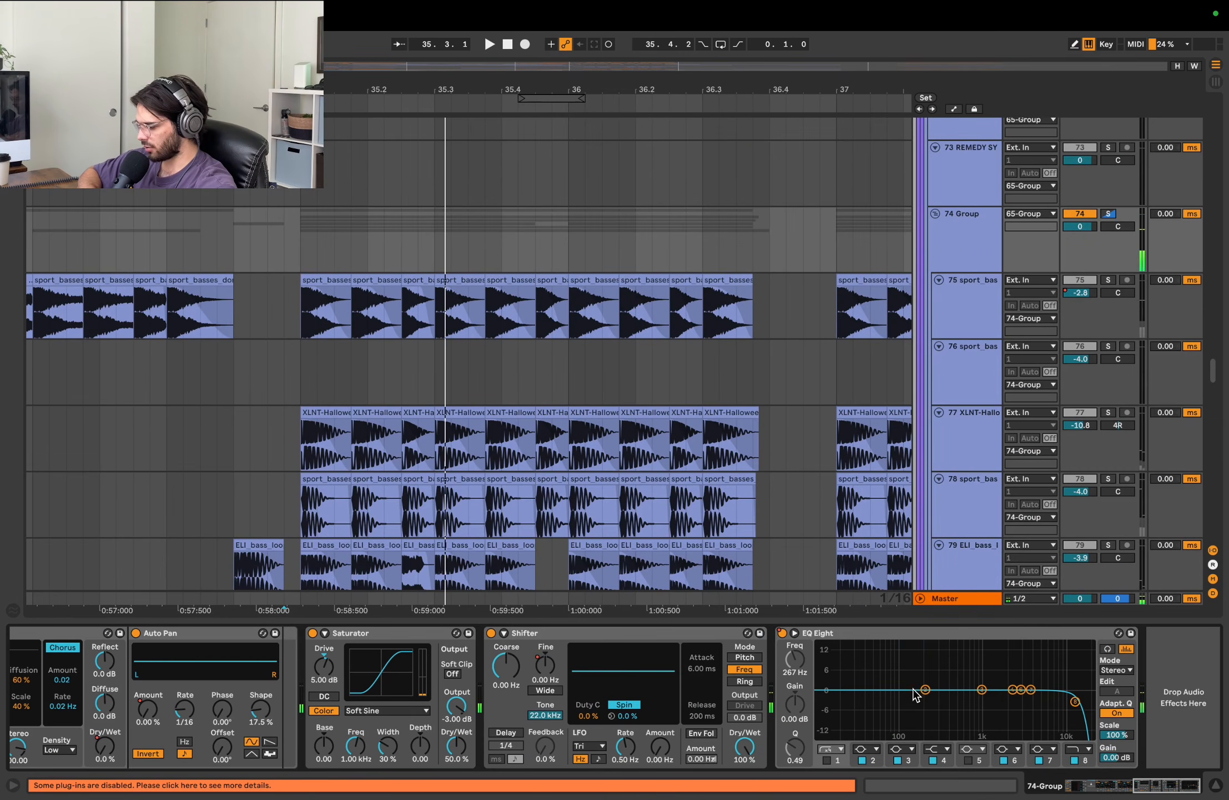
key(space)
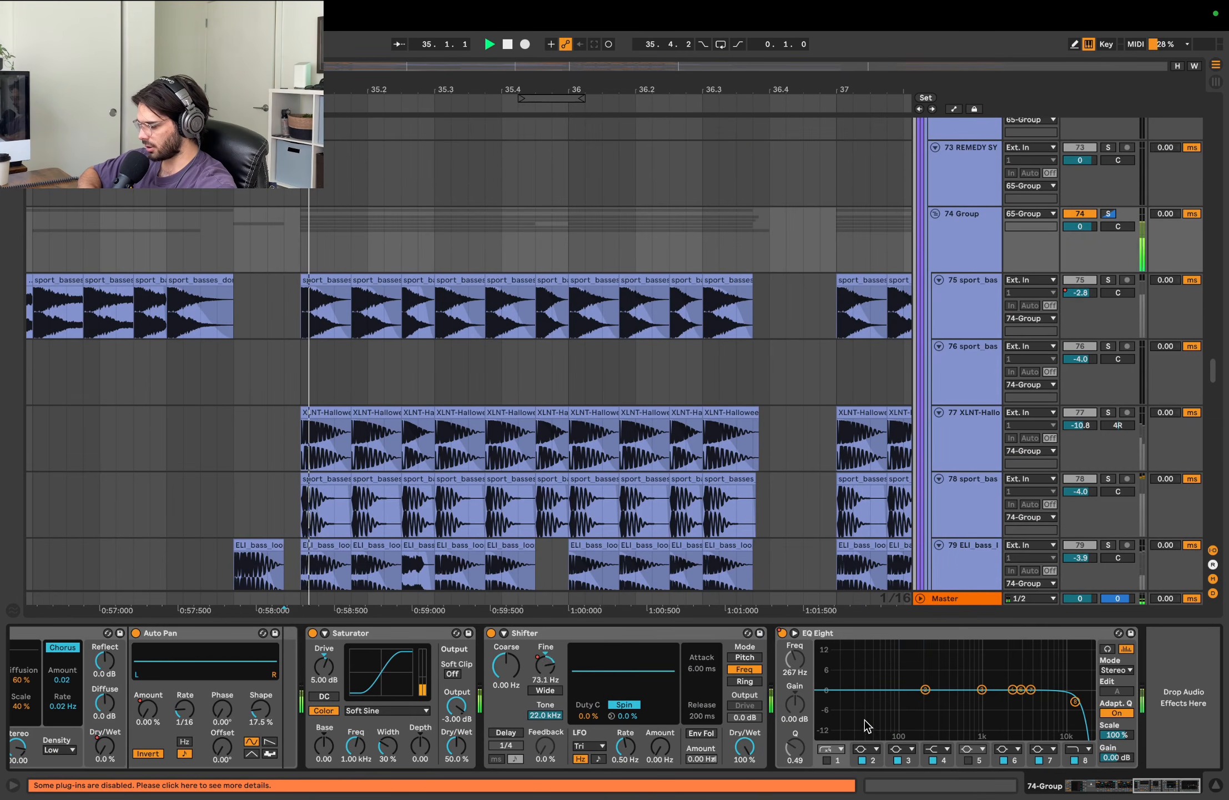
scroll(688, 361, down, 5)
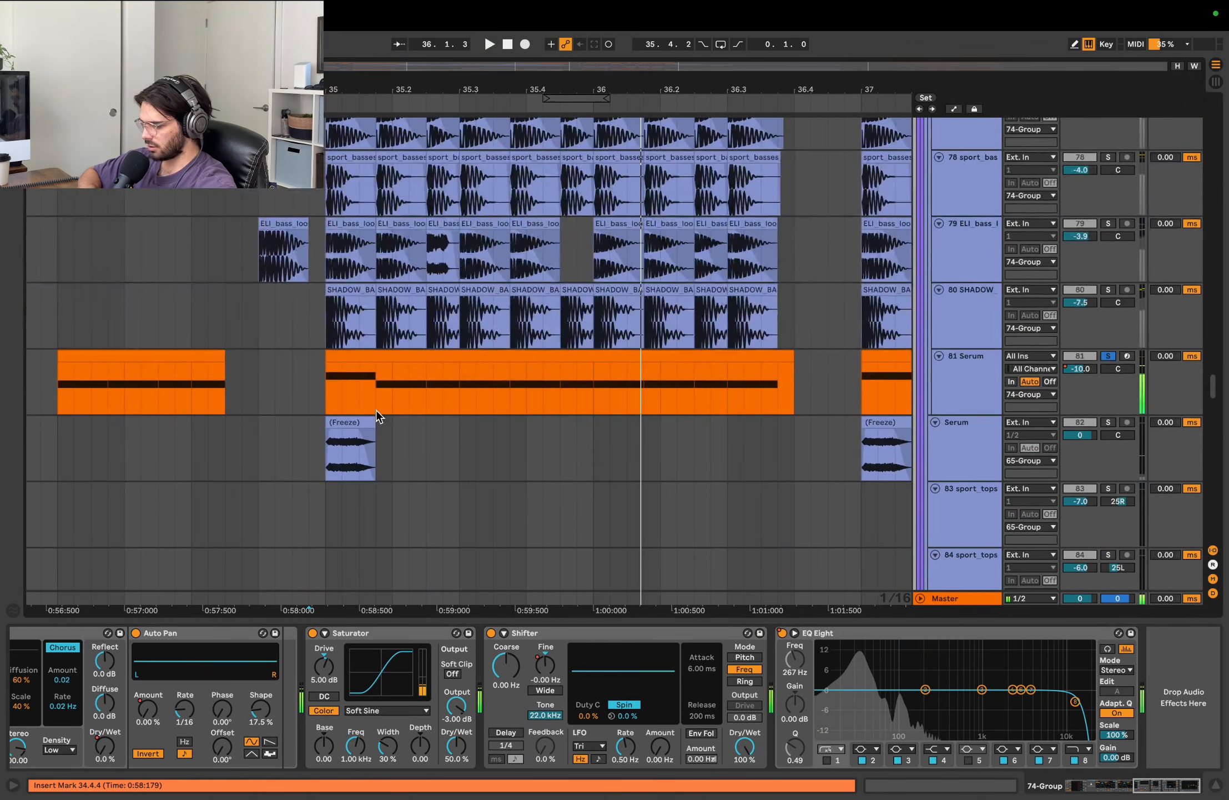
- Reopen Serum on track 81 and examine how LFO 1 modulates oscillator A's level while auditioning from 35.1.1
click(332, 400)
key(space)
click(49, 633)
key(space)
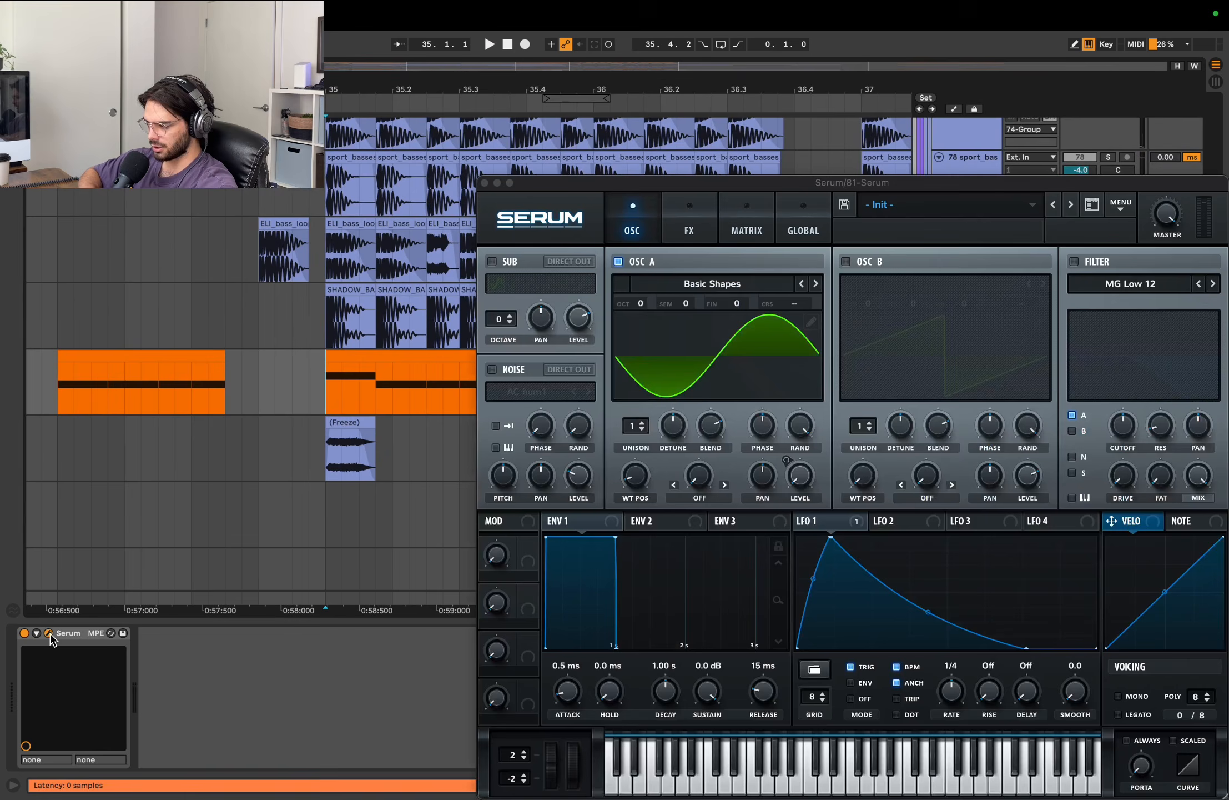
click(810, 521)
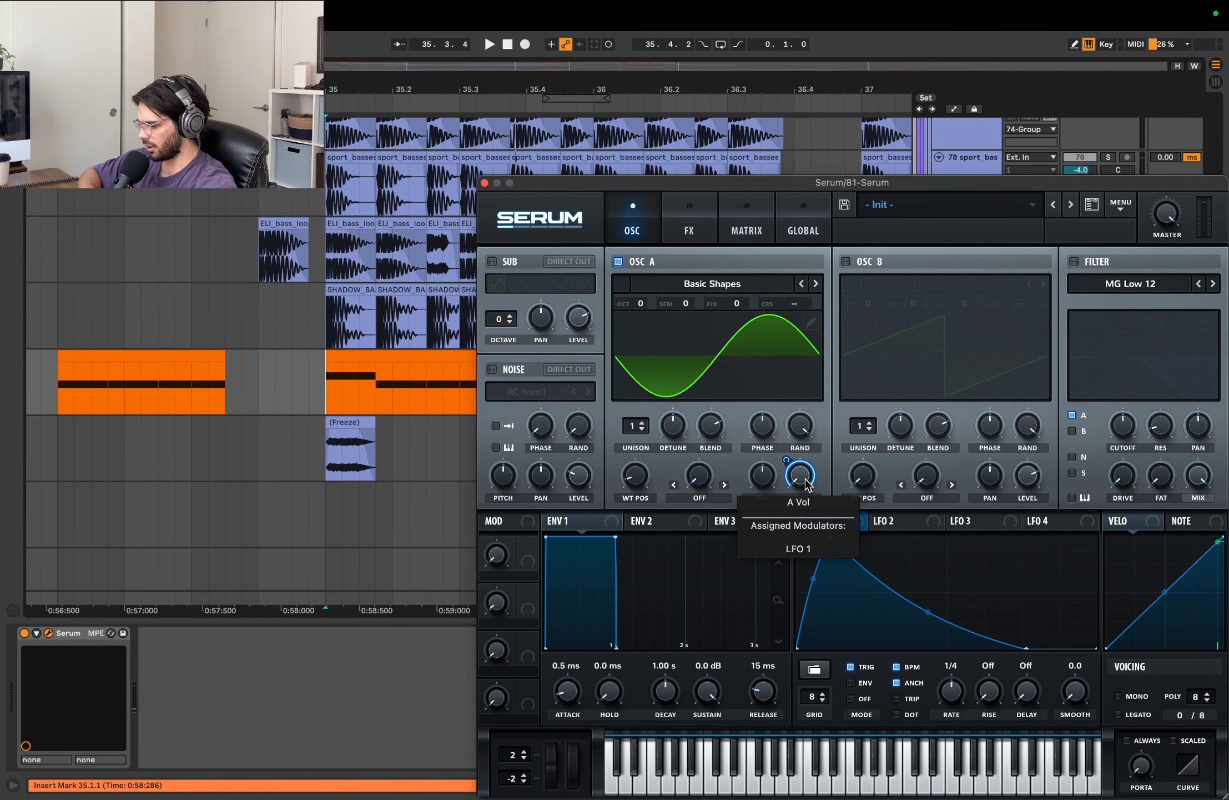
key(space)
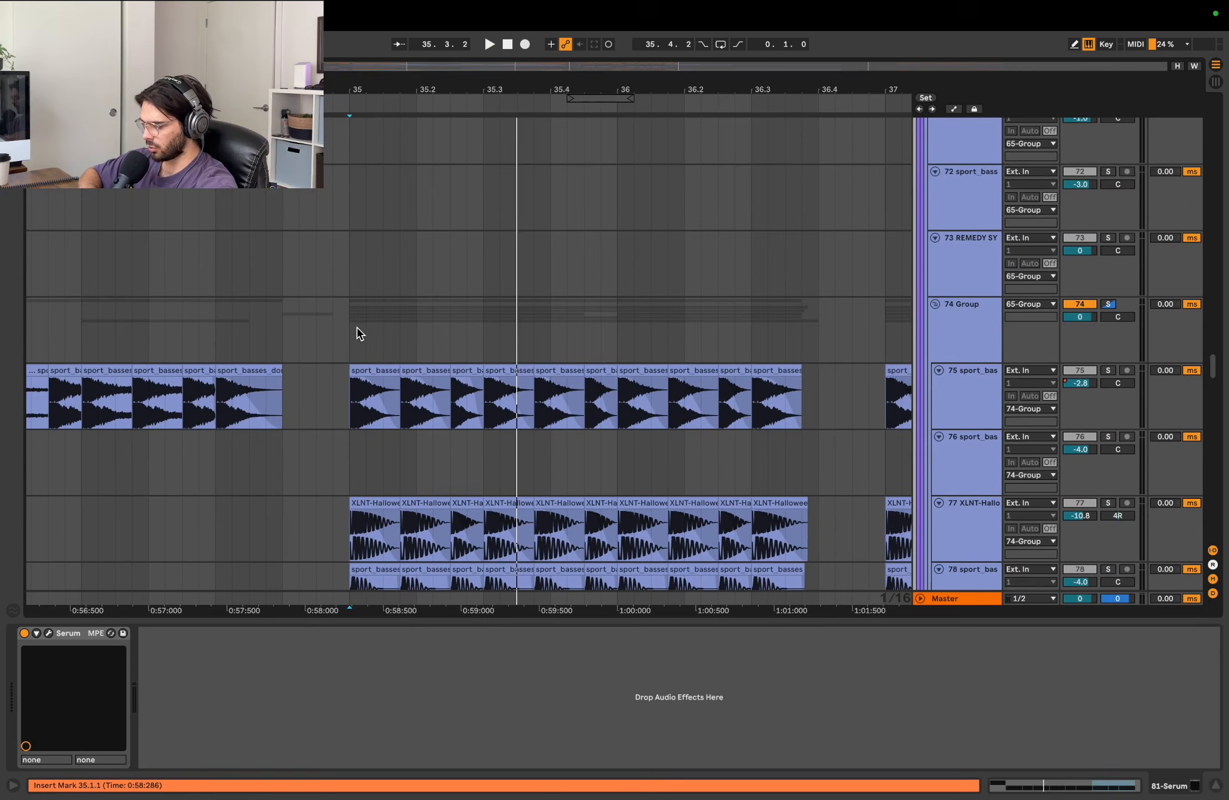
- Examine group 74's effects chain from its final EQ Eight back to the Multiband Compression and Reverbs, alongside the bass layers
click(358, 328)
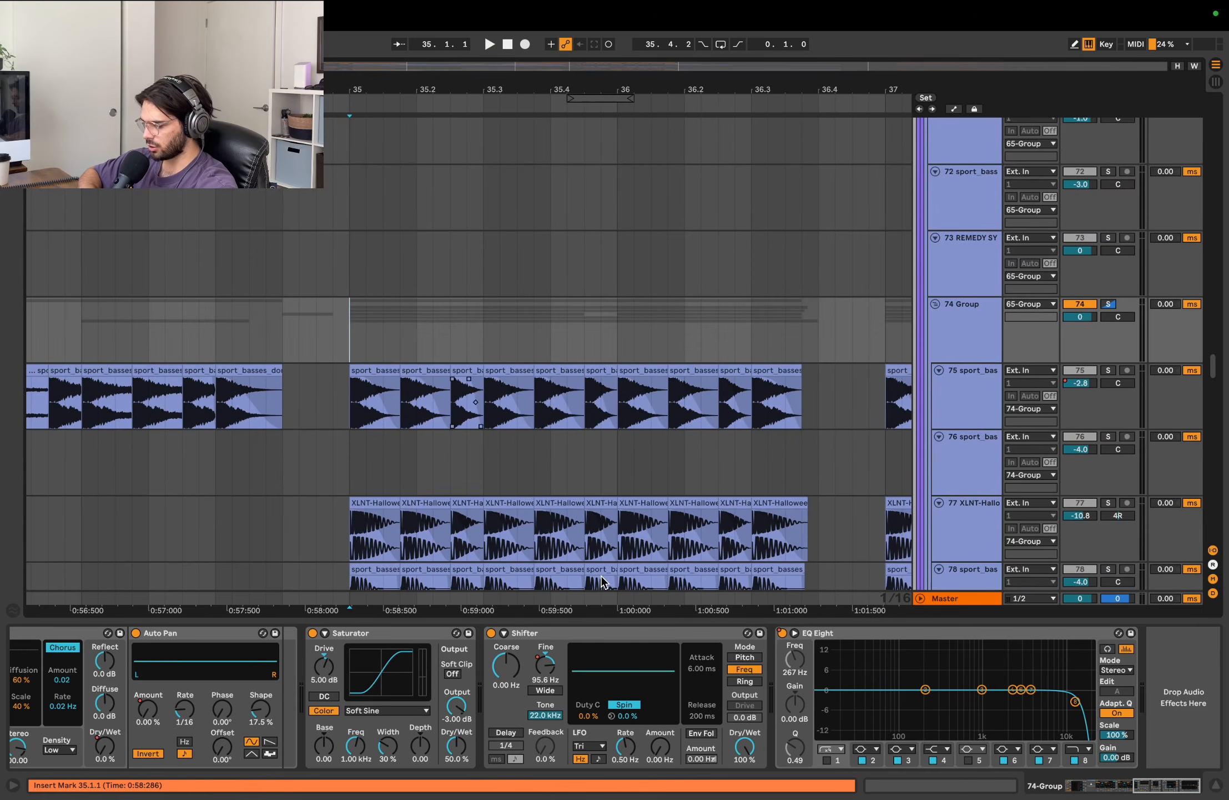
click(826, 760)
scroll(698, 715, left, 20)
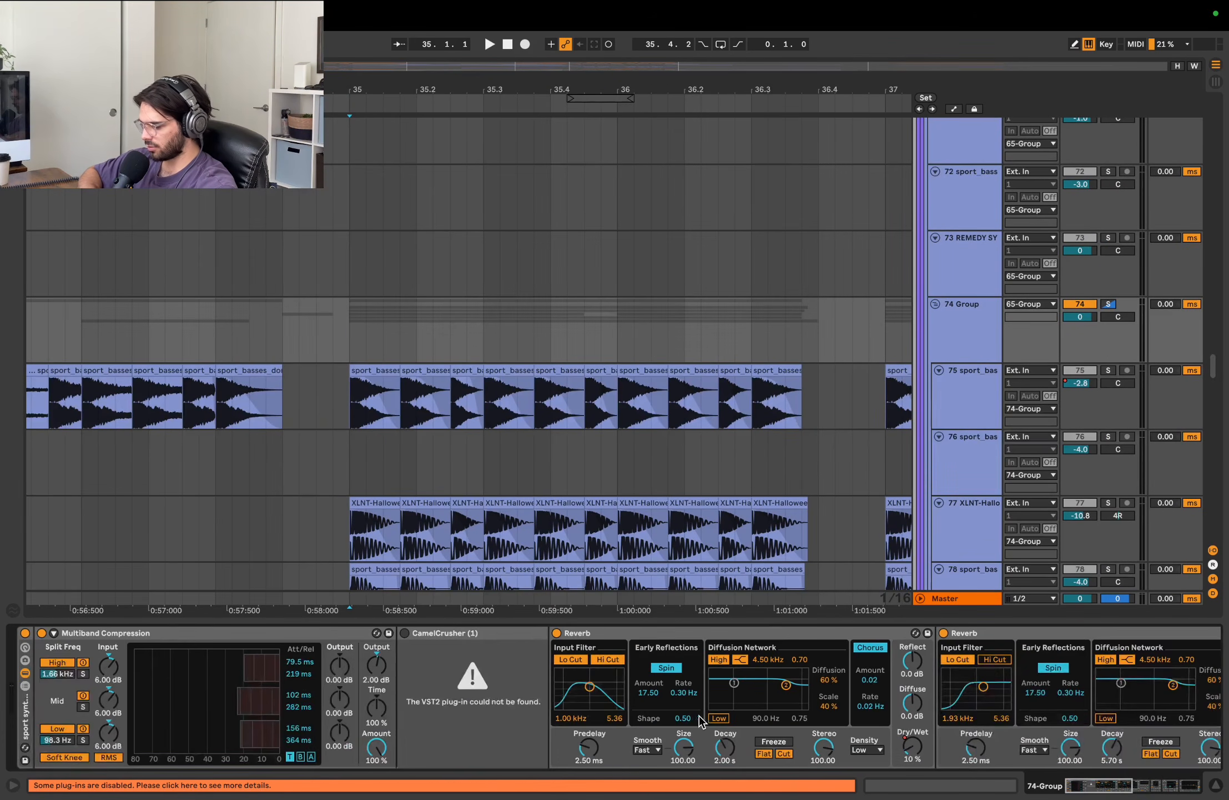
scroll(523, 482, down, 4)
scroll(524, 487, down, 5)
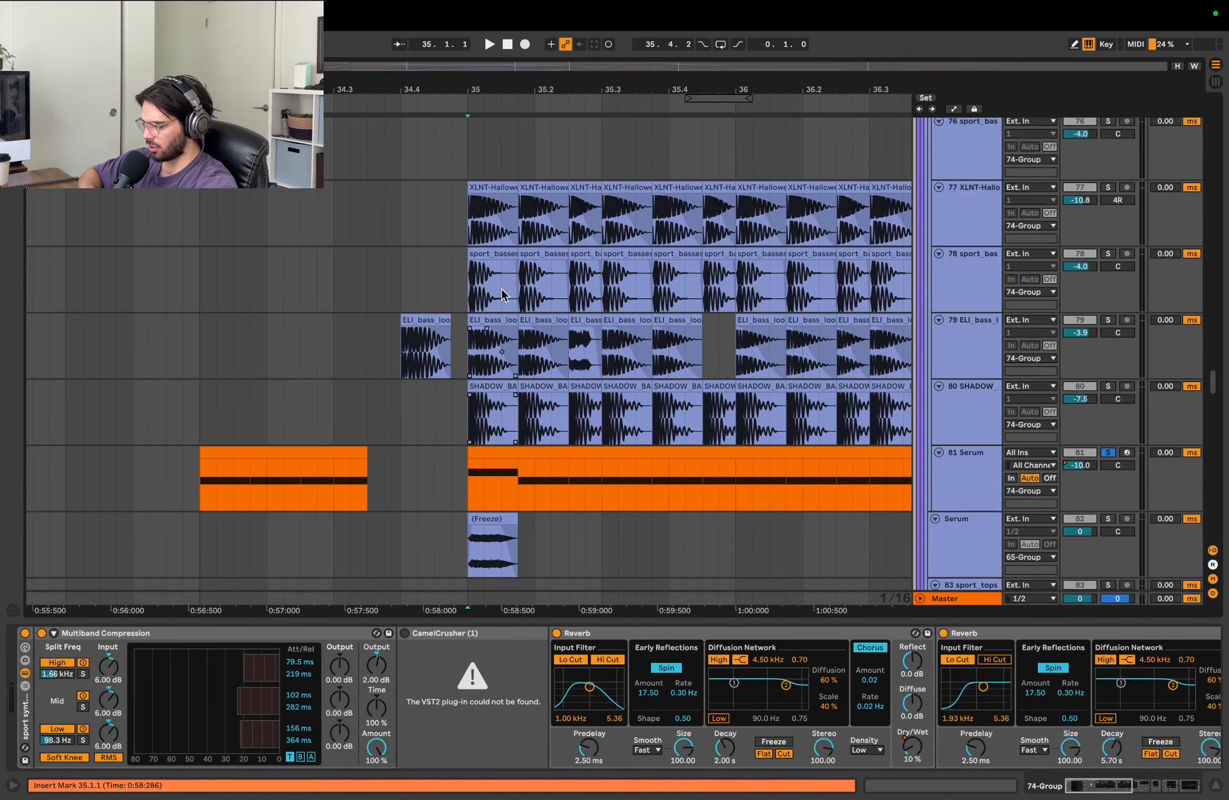
scroll(501, 303, up, 5)
scroll(493, 187, up, 3)
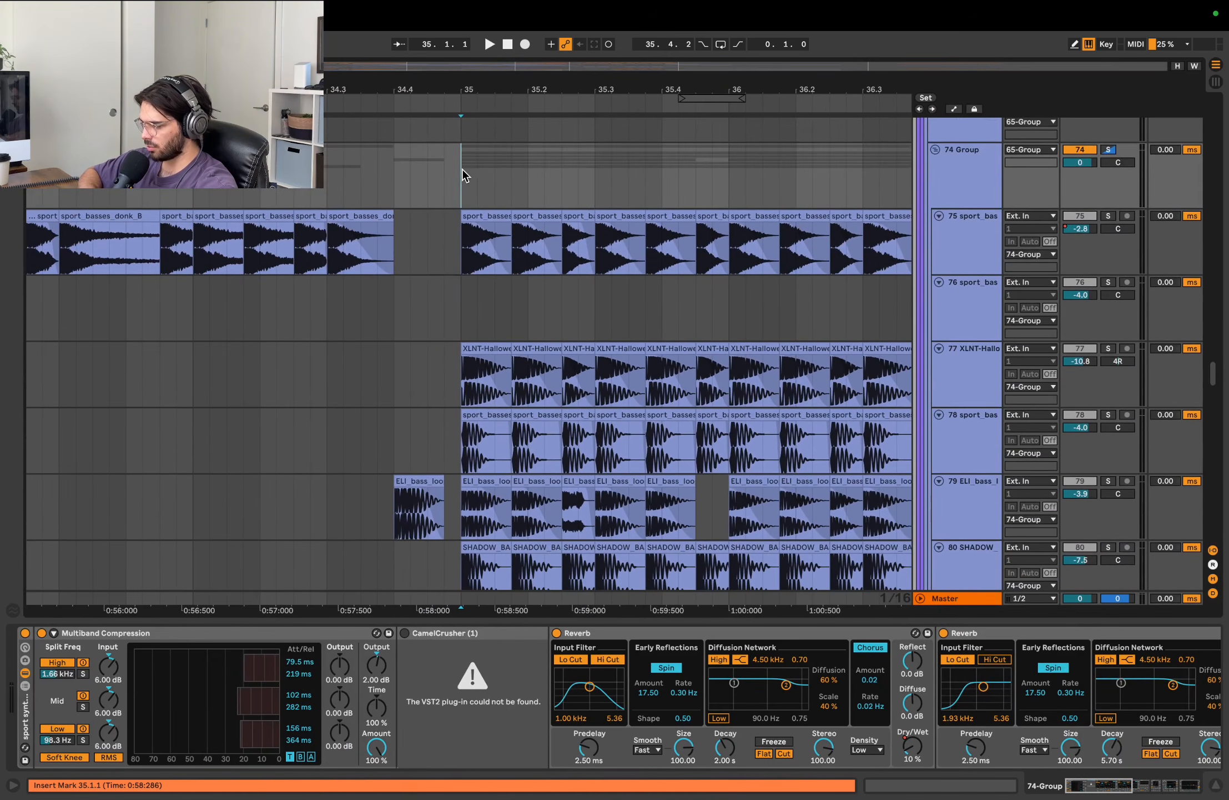
scroll(466, 177, down, 5)
scroll(510, 442, up, 4)
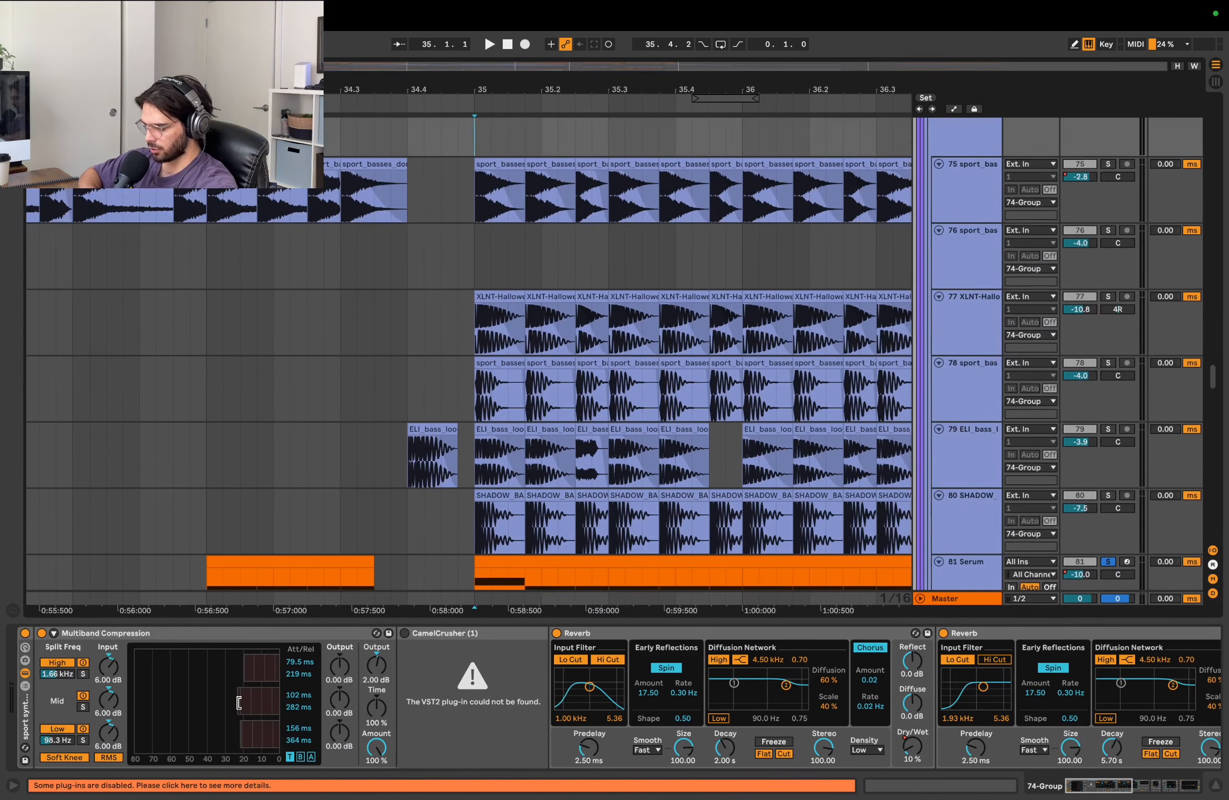
- Insert a Saturator between Multiband Compression and the missing CamelCrusher plug-in in group 74's effects chain
click(486, 634)
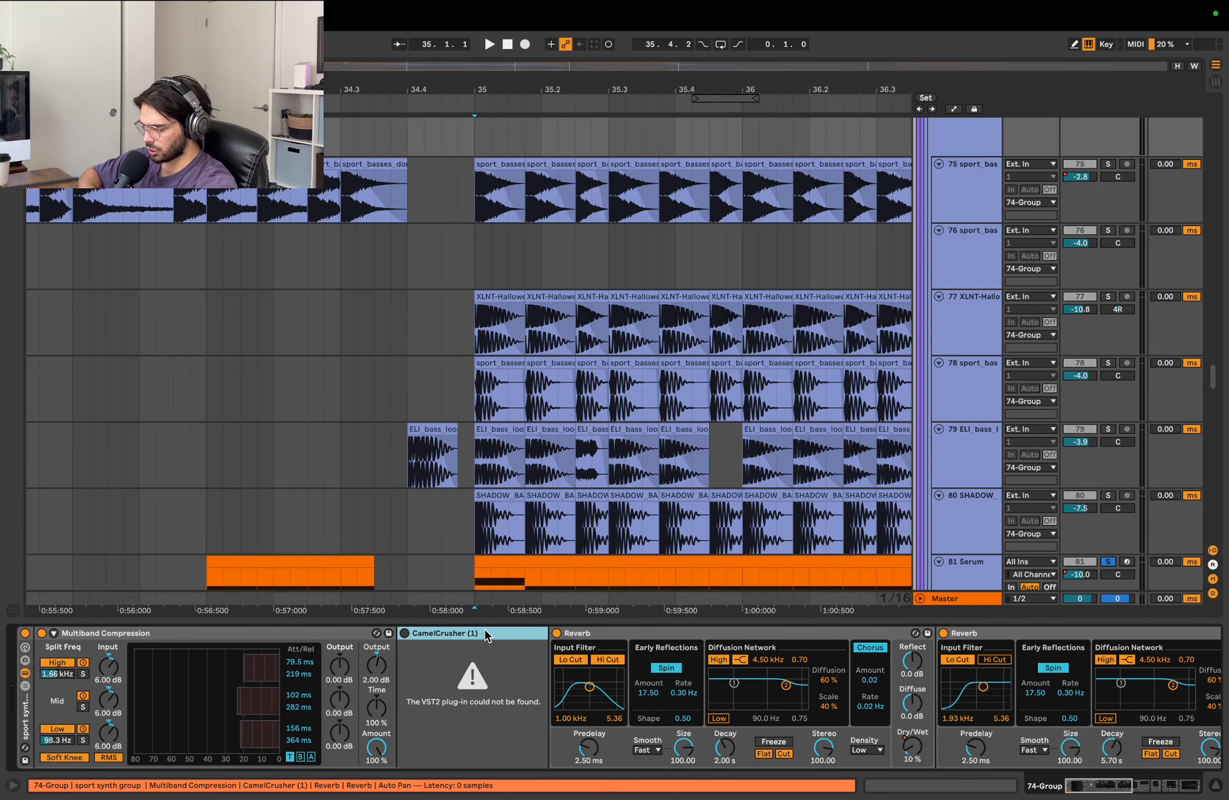
click(581, 633)
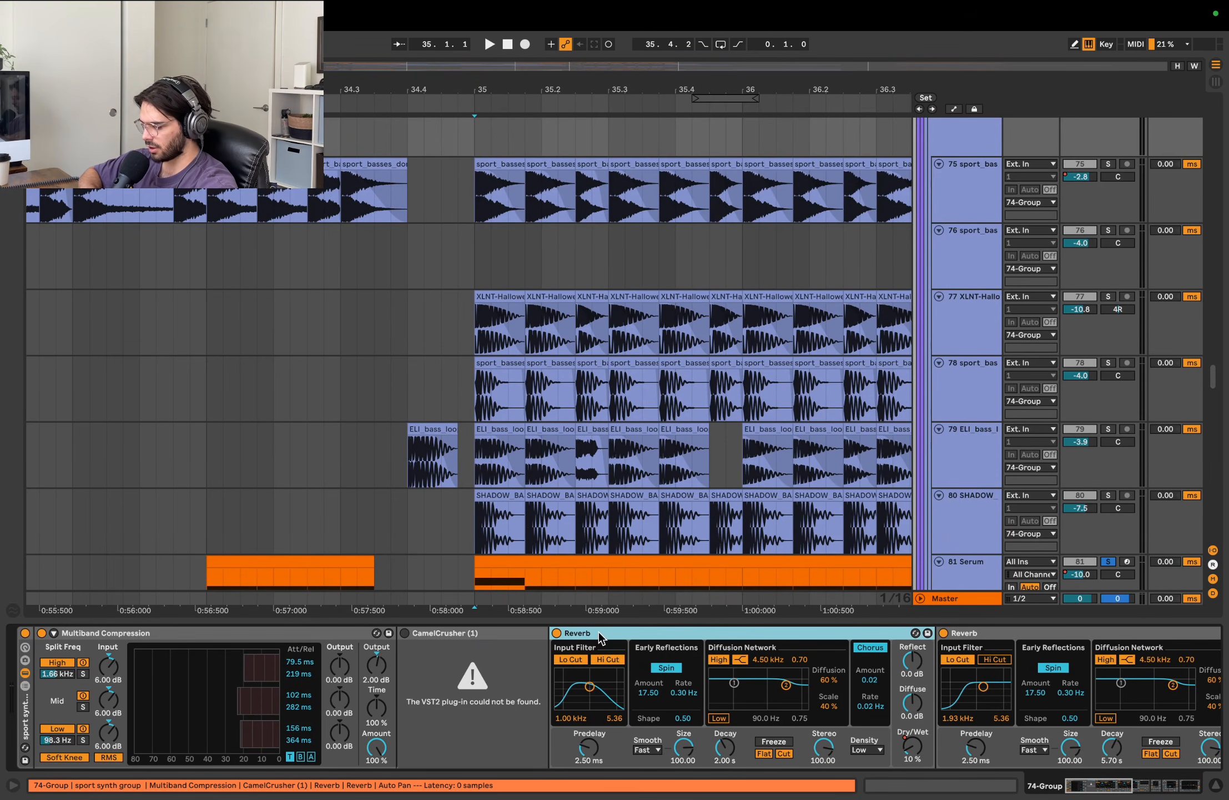
scroll(521, 210, up, 2)
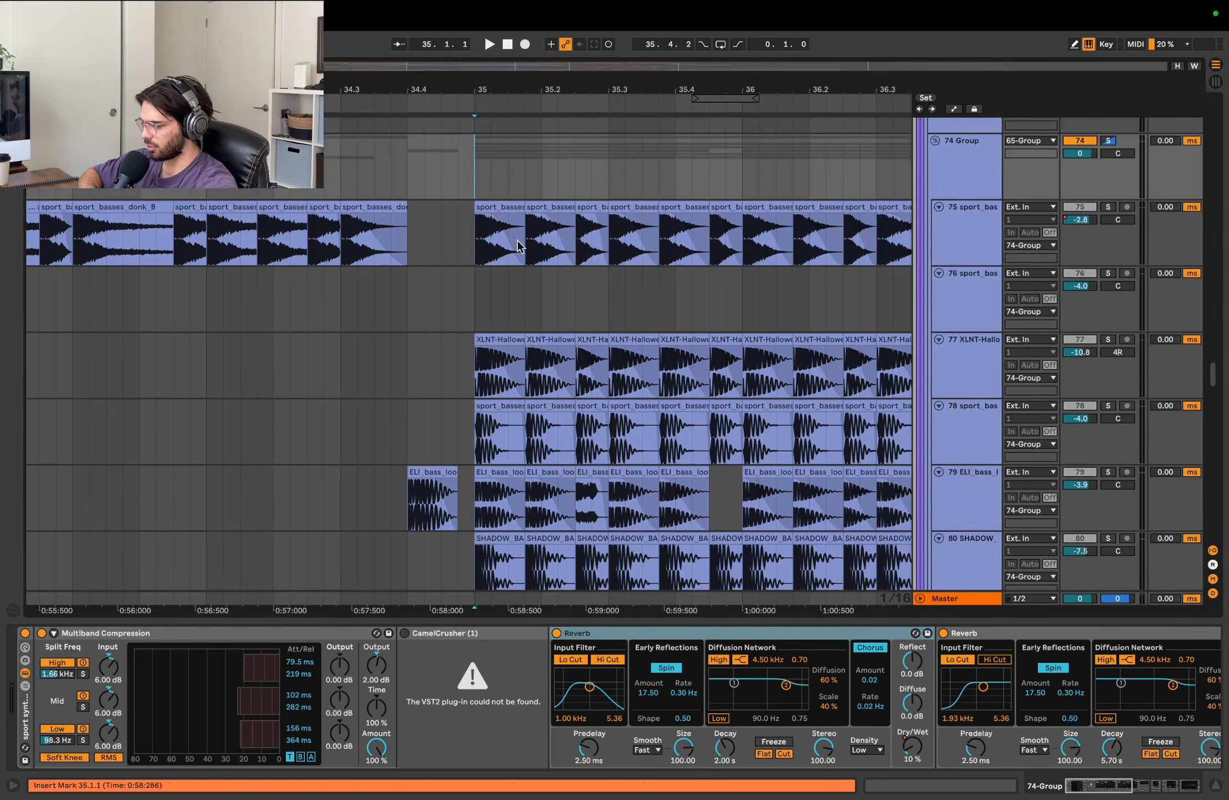
click(478, 633)
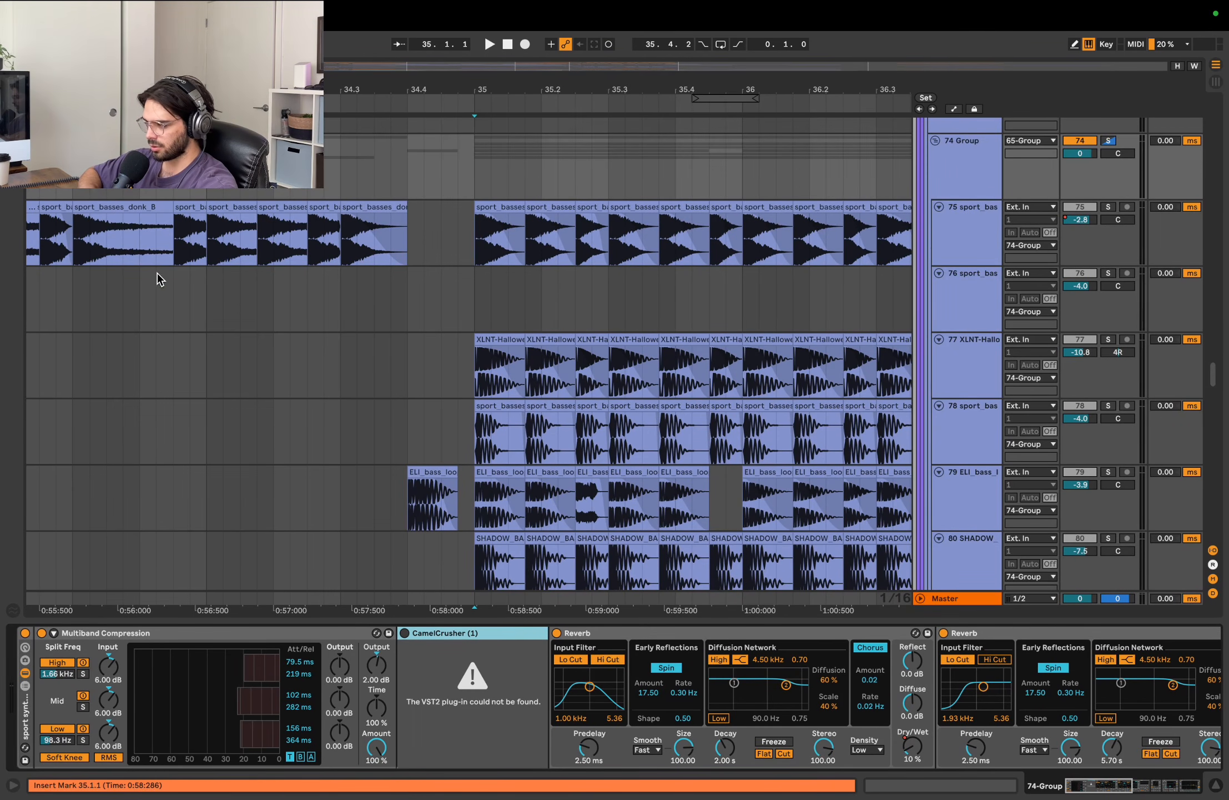
key(super+alt+b)
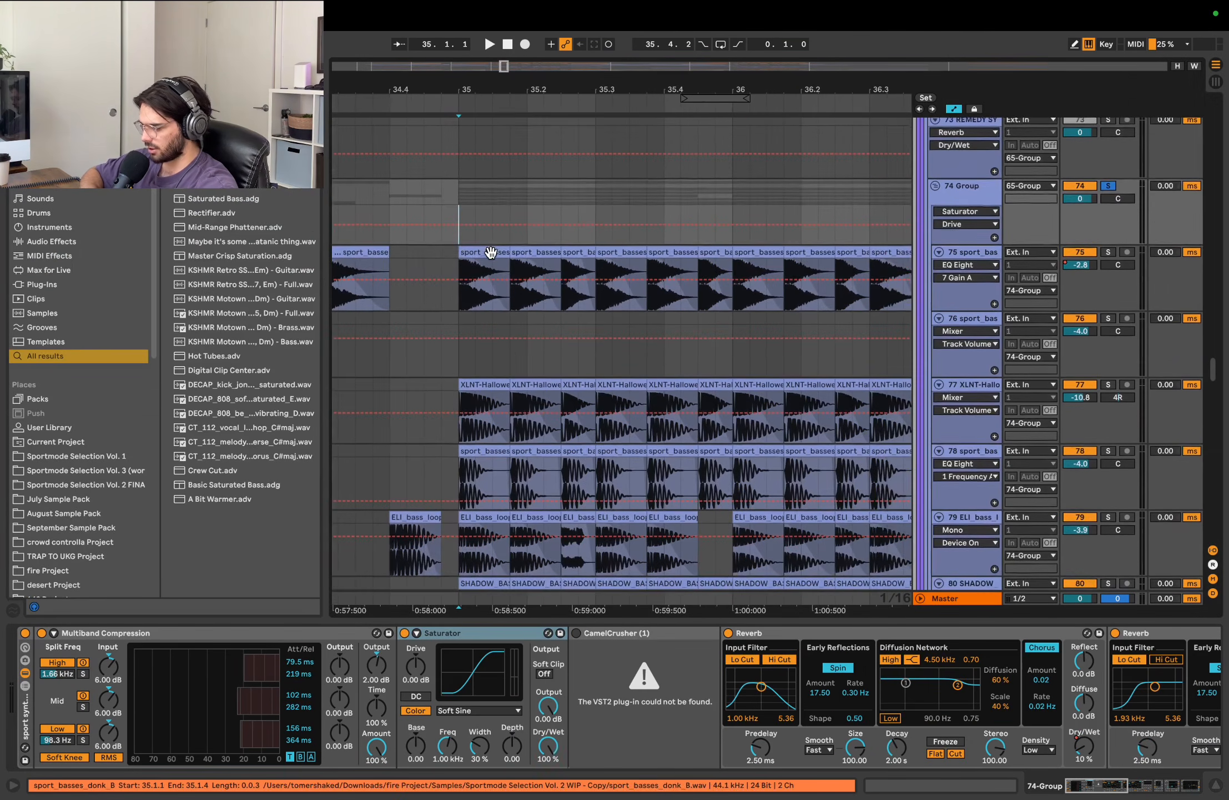
- Try track 81's volume at 6.0 dB while auditioning group 74 from 35.1.1, and re-enable its volume automation
scroll(516, 357, down, 2)
scroll(516, 352, down, 3)
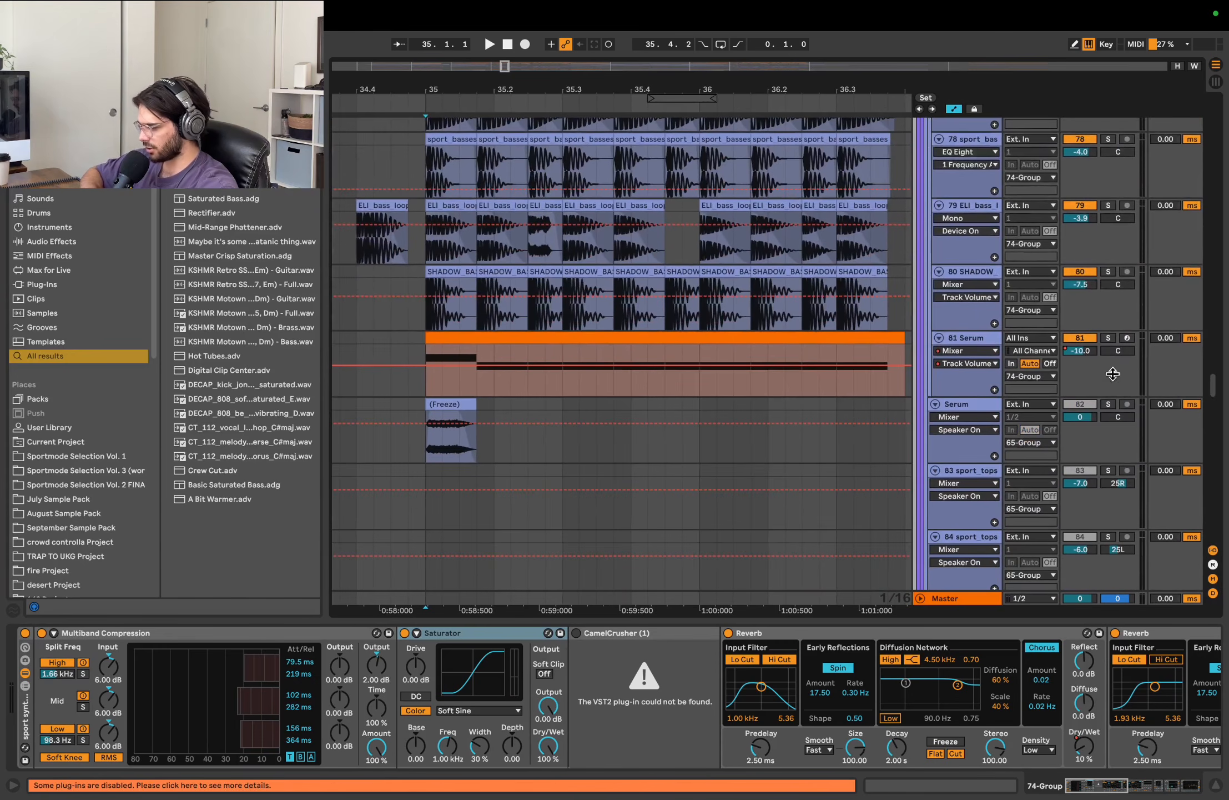
drag(1081, 352, 1081, 343)
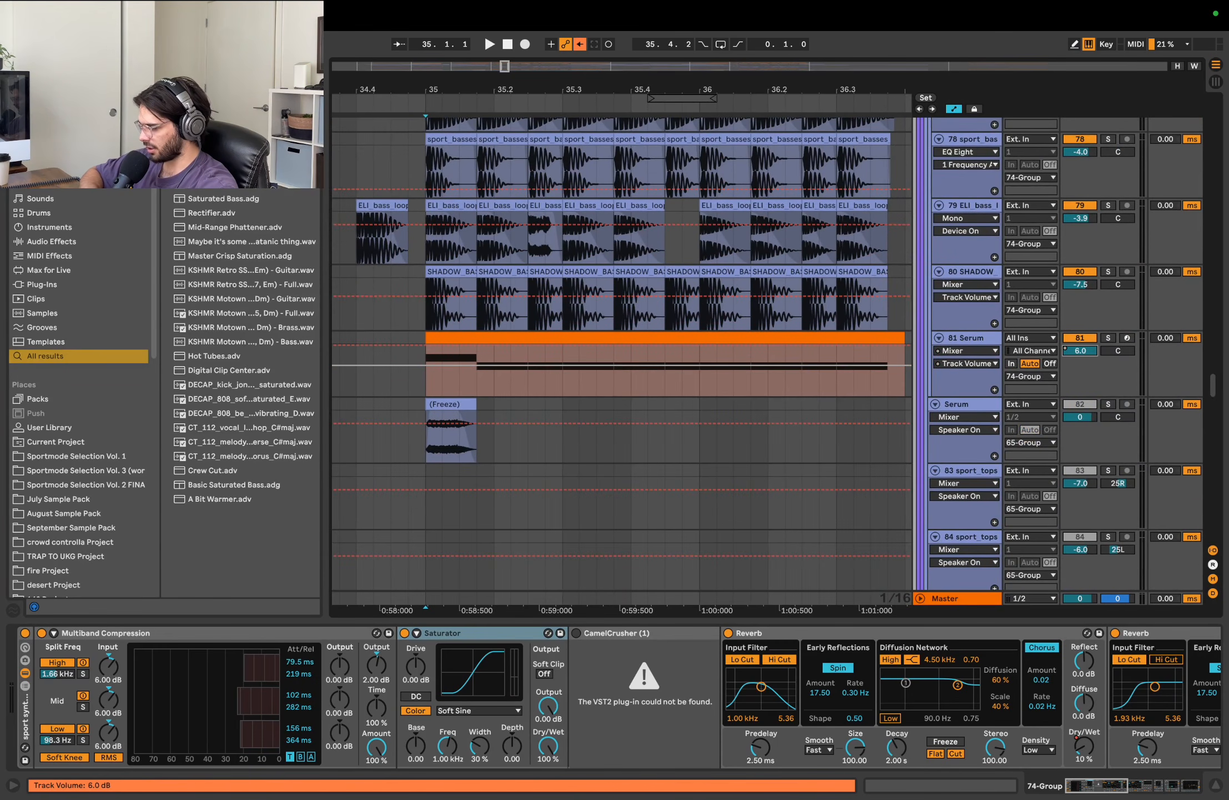
scroll(416, 348, up, 6)
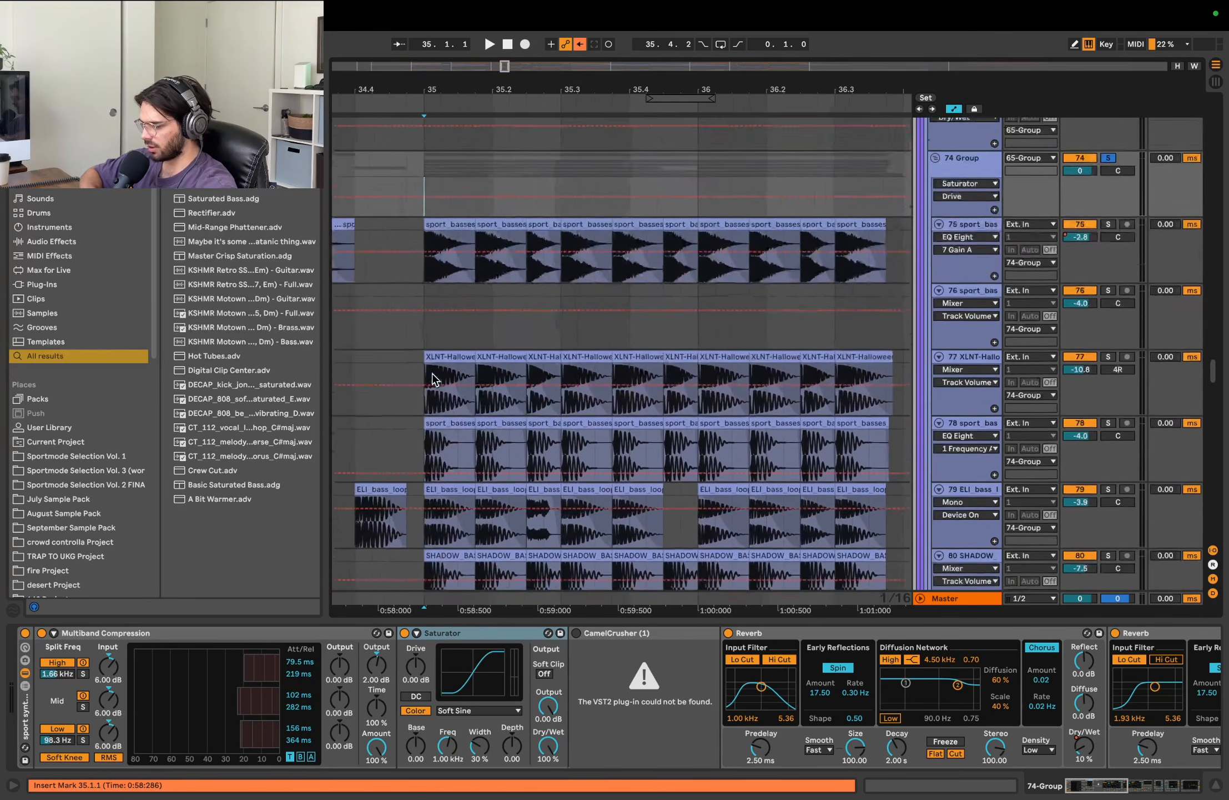
key(space)
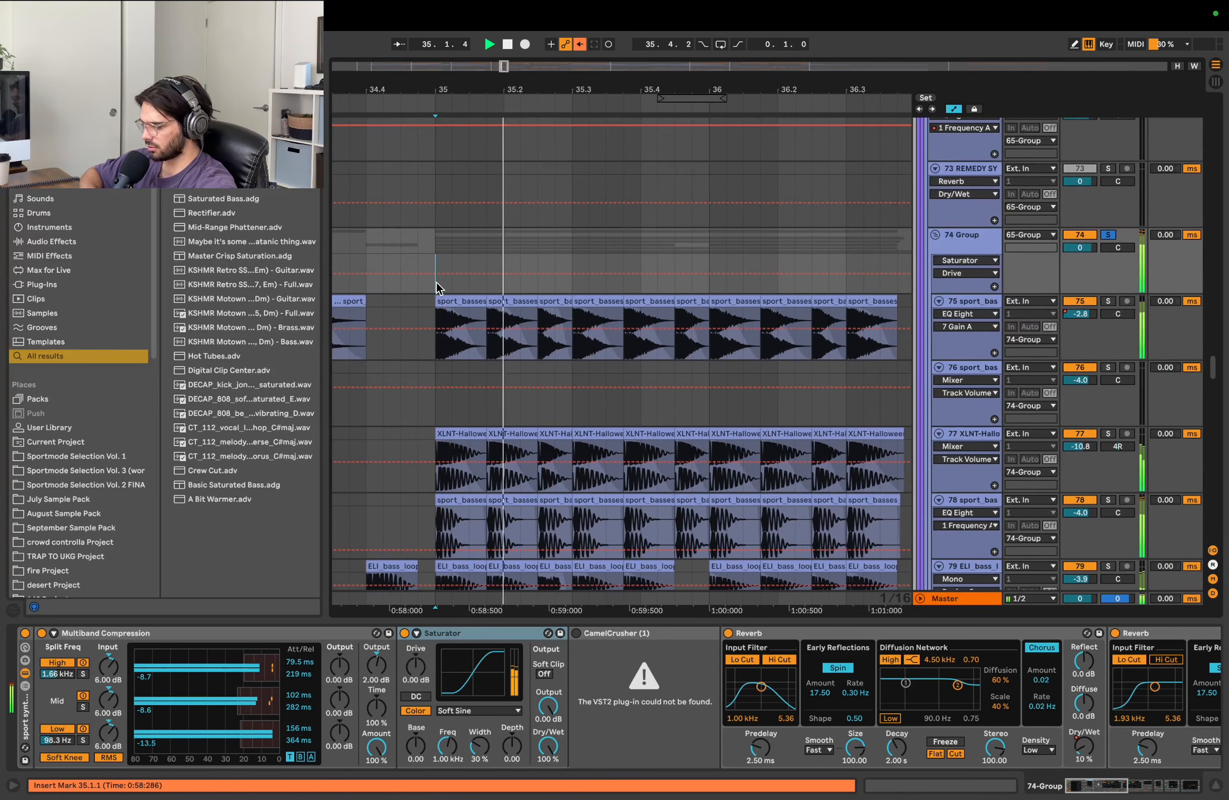
scroll(572, 389, down, 2)
key(space)
scroll(694, 358, down, 4)
scroll(665, 348, up, 2)
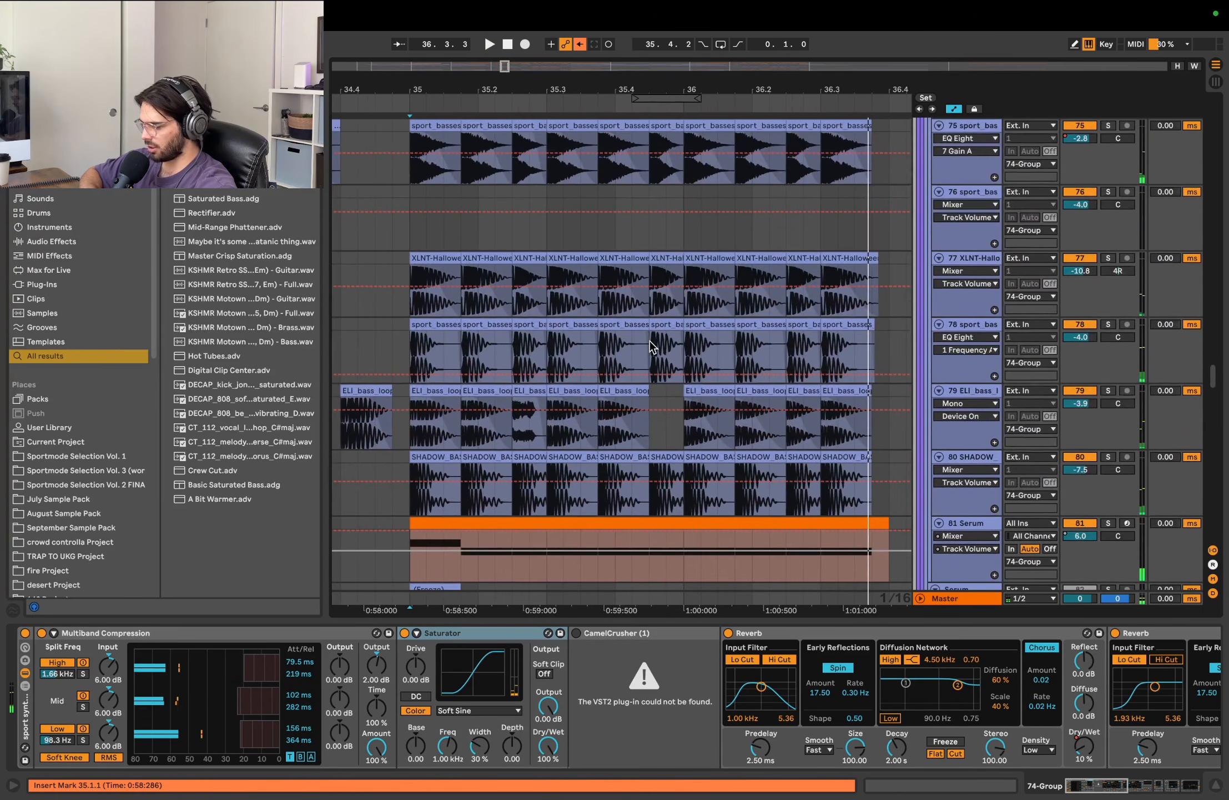
right_click(1076, 539)
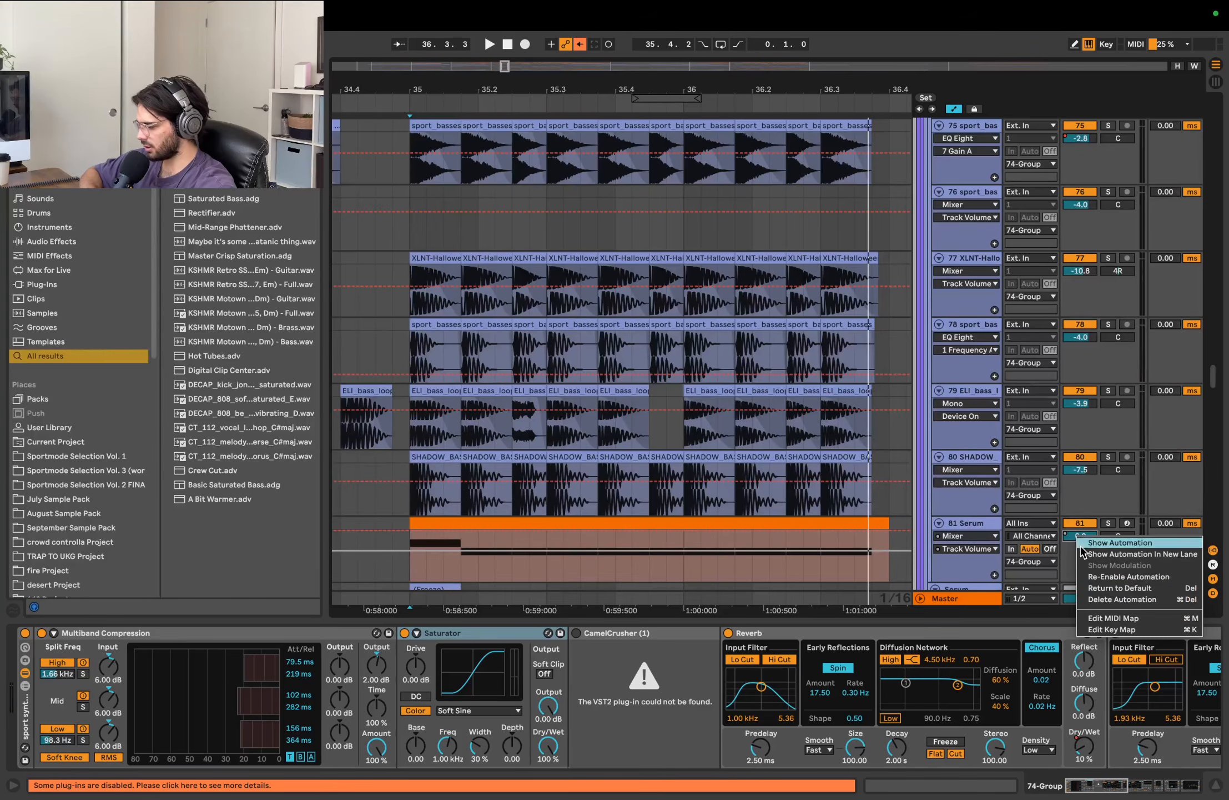
click(1086, 579)
- Open the Serum instrument on track 81 starting from its clip at bar 35
double_click(821, 522)
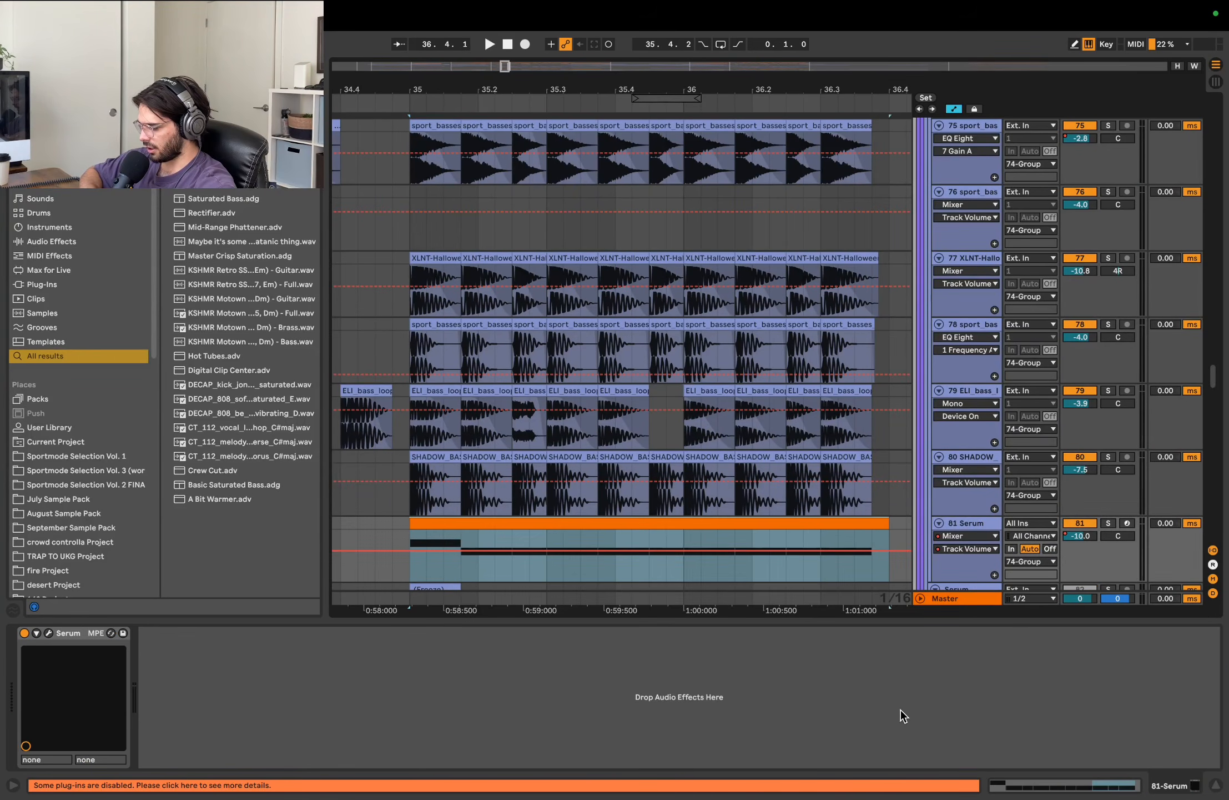
scroll(728, 305, down, 2)
key(shift+Tab)
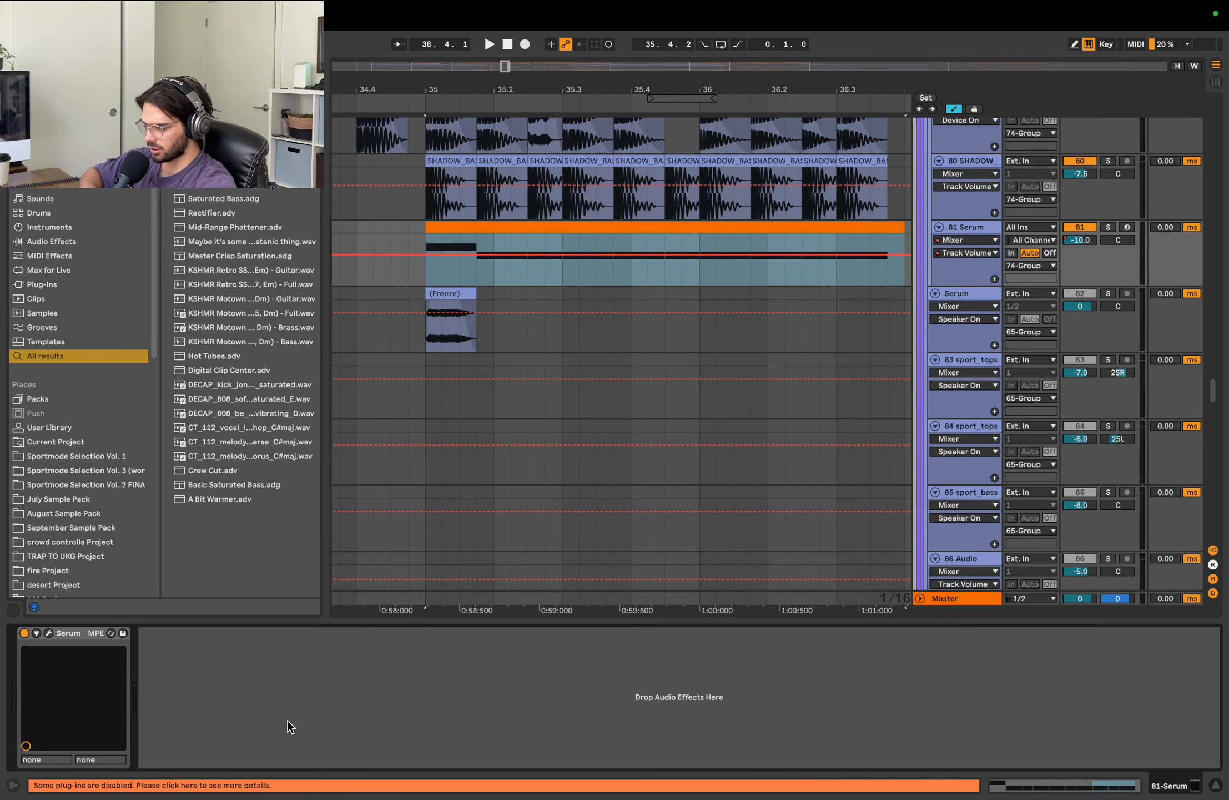
click(49, 633)
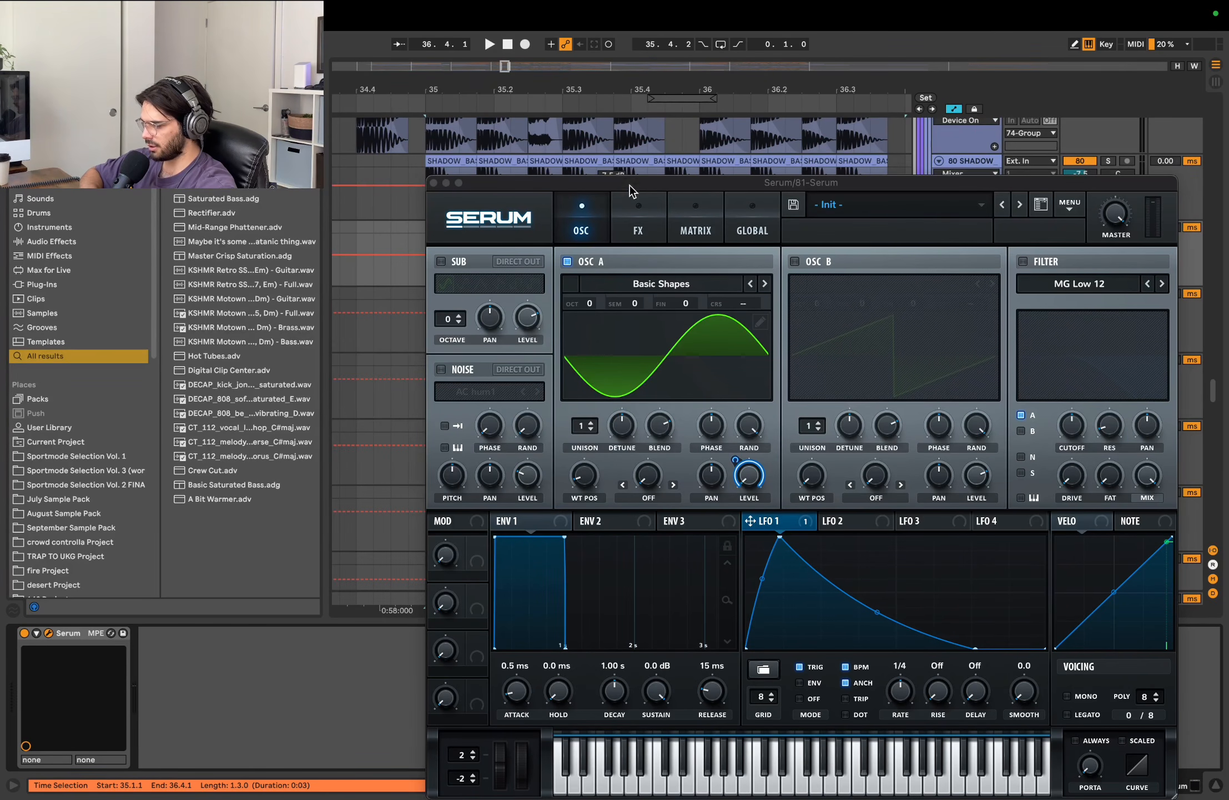
drag(629, 182, 625, 293)
- Examine the layered bass waveforms' attack at 35.1.4 up close and mark that short initial span on track 81
click(549, 194)
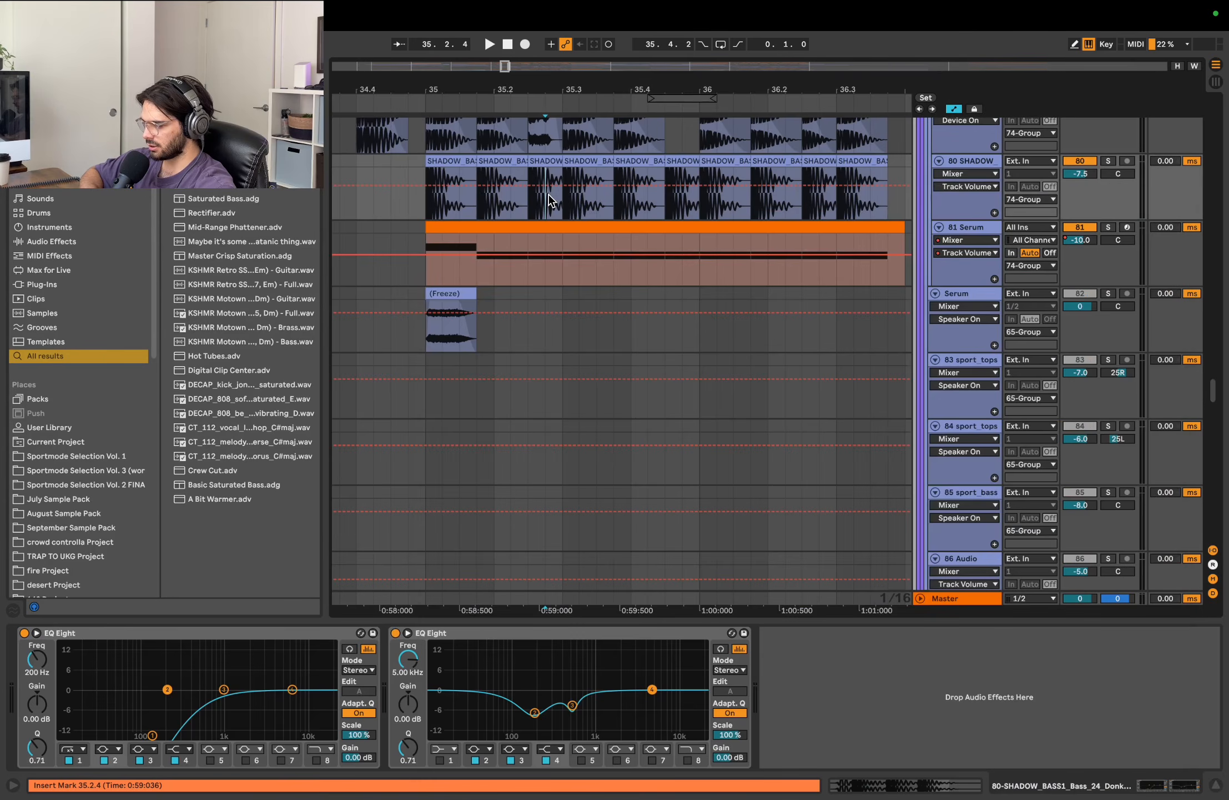
scroll(549, 194, up, 10)
scroll(549, 194, up, 3)
scroll(549, 194, left, 4)
scroll(549, 194, left, 10)
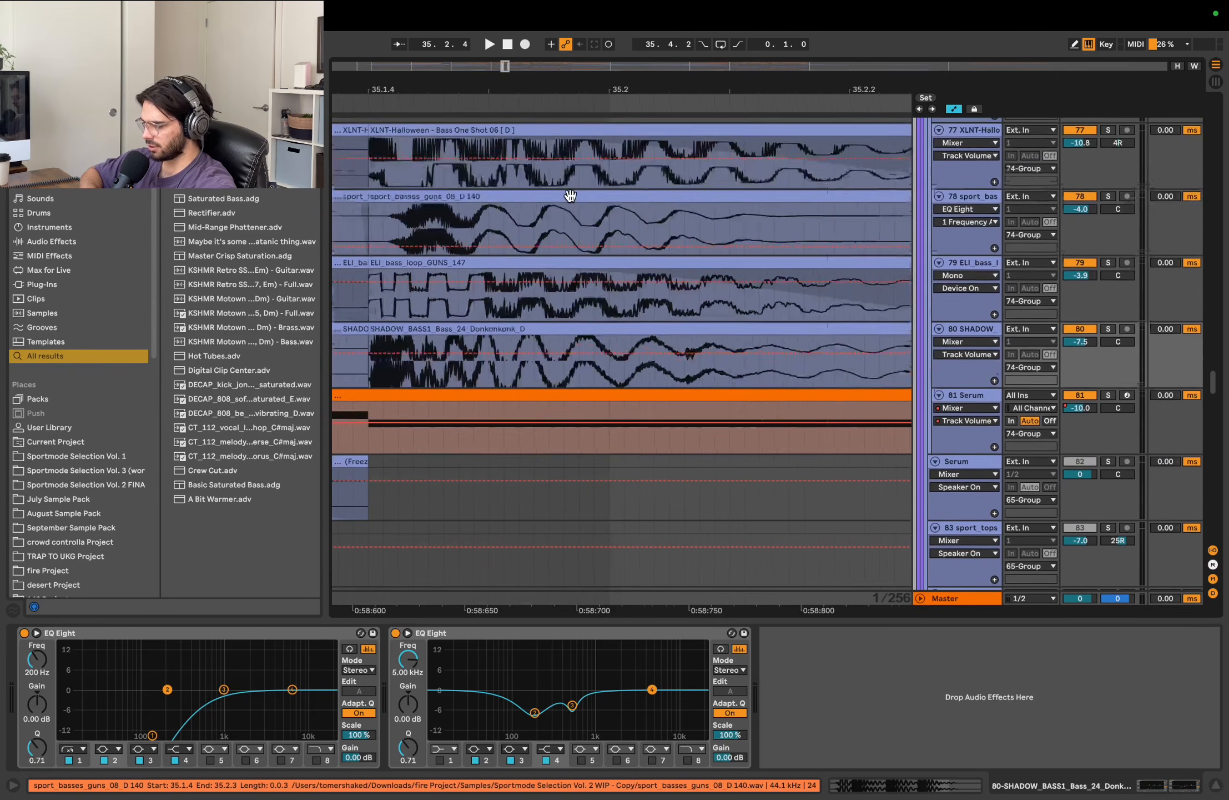
click(496, 329)
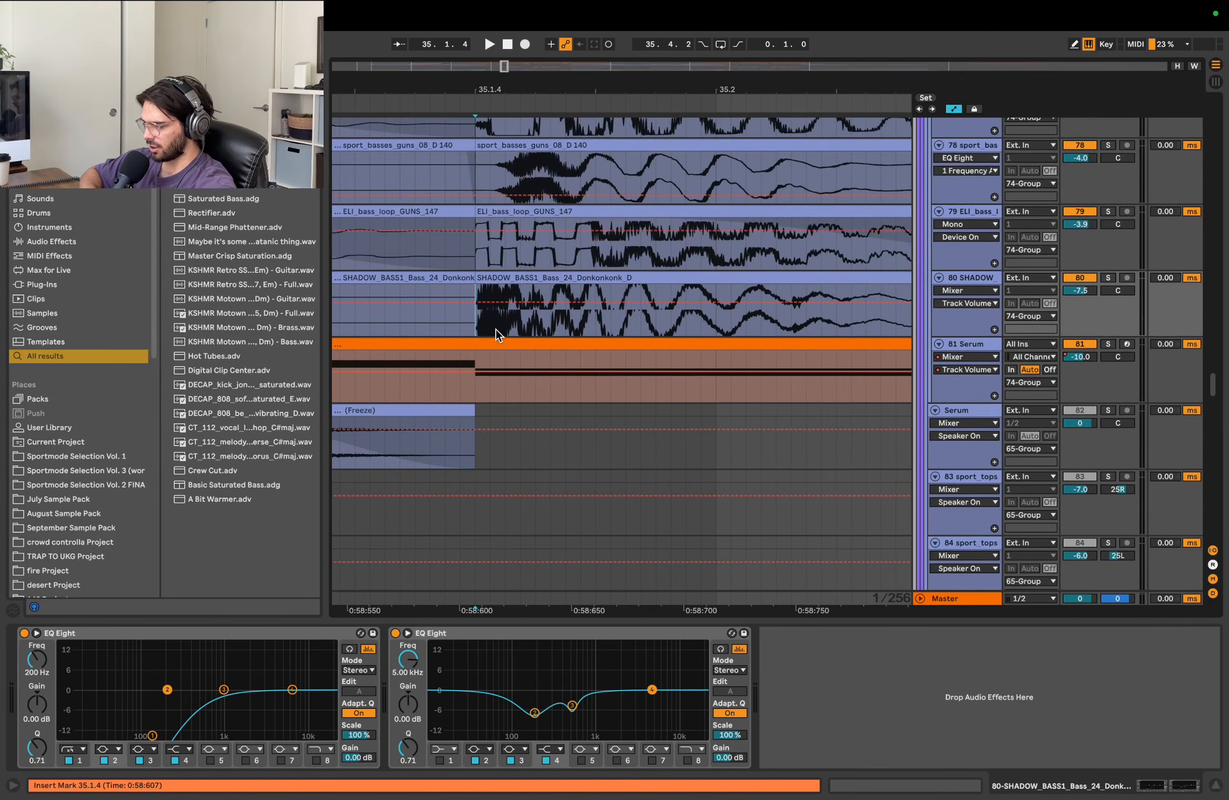
scroll(496, 328, up, 3)
scroll(495, 328, left, 1)
drag(504, 509, 611, 500)
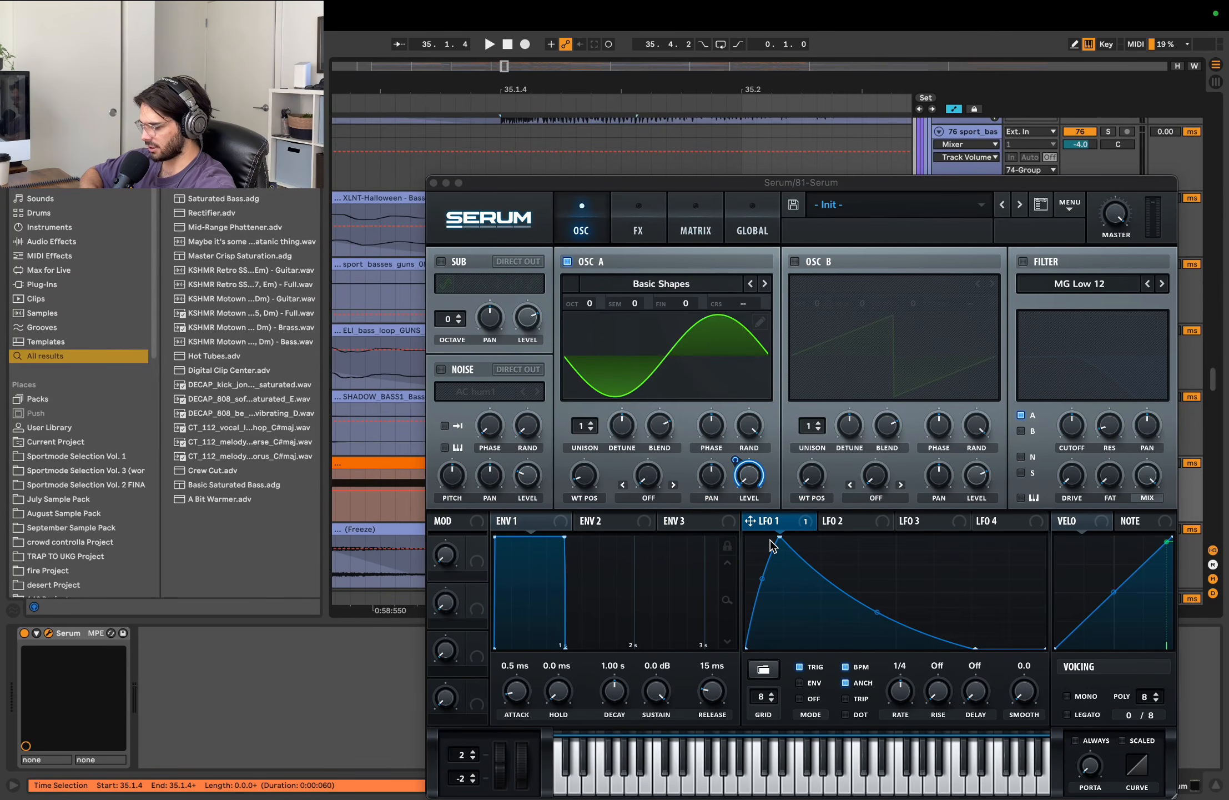
- Try bending LFO 1's decay outward in Serum with track 81's volume at -3.3 dB, auditioning from 35.1.4
key(space)
drag(877, 611, 878, 576)
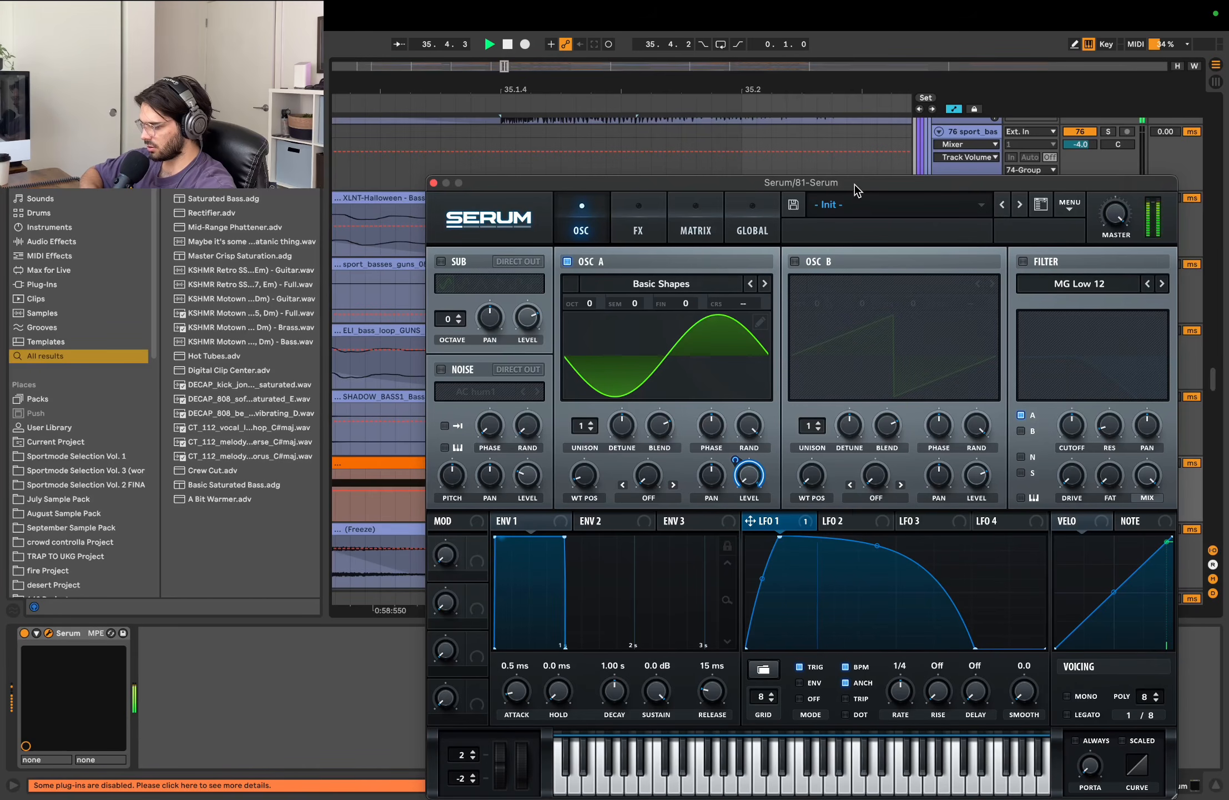
drag(879, 185, 577, 191)
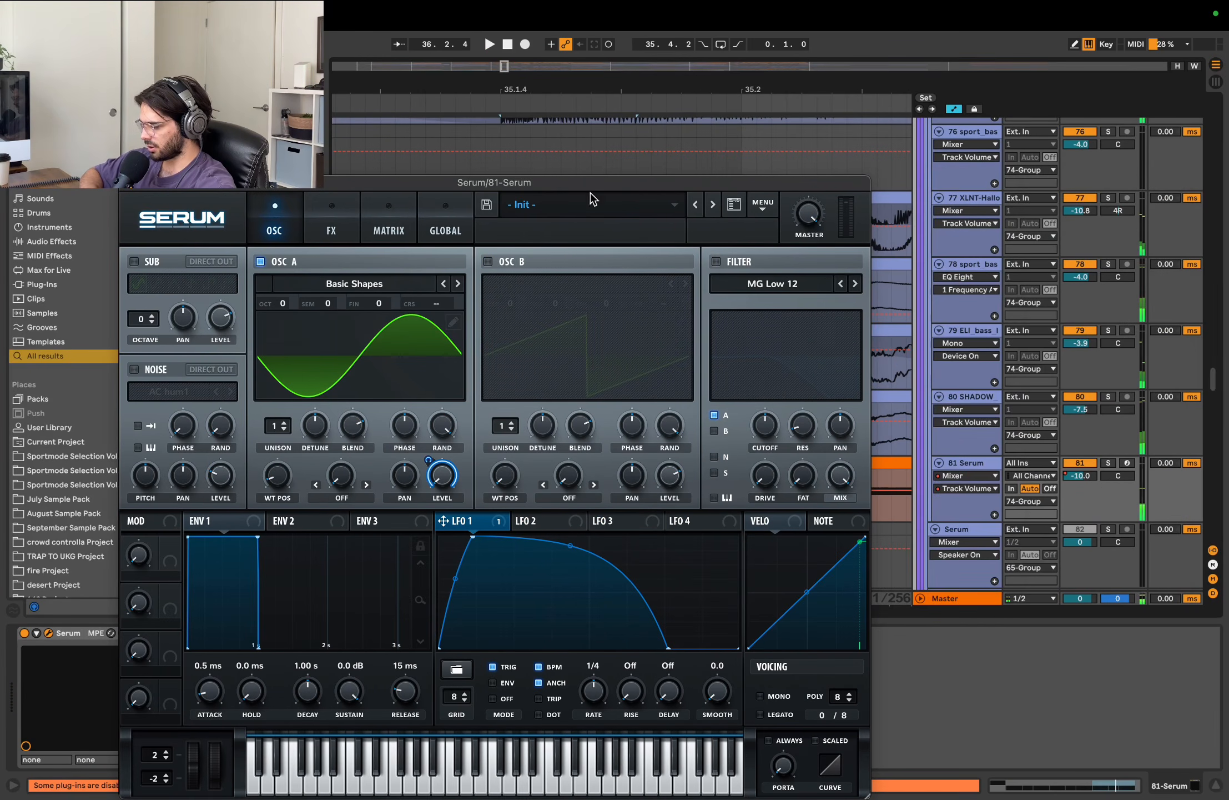
drag(1090, 477, 1090, 455)
key(space)
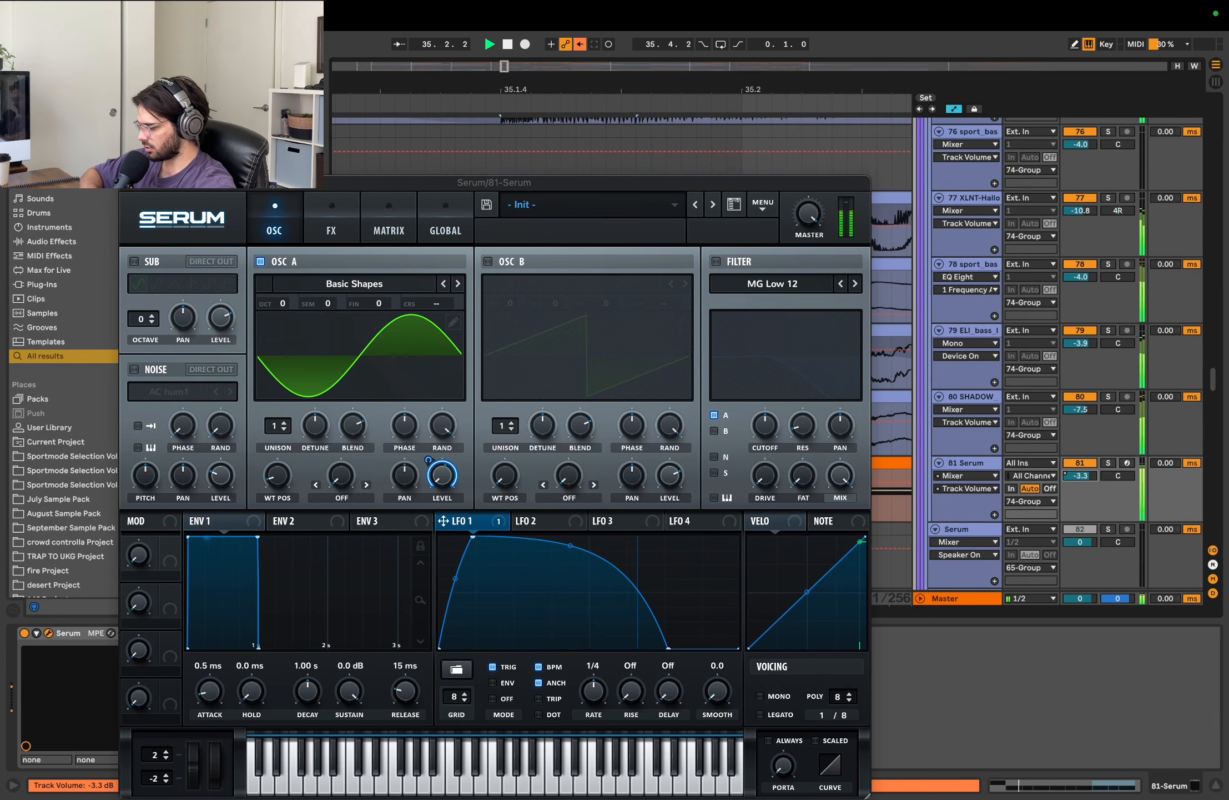
key(space)
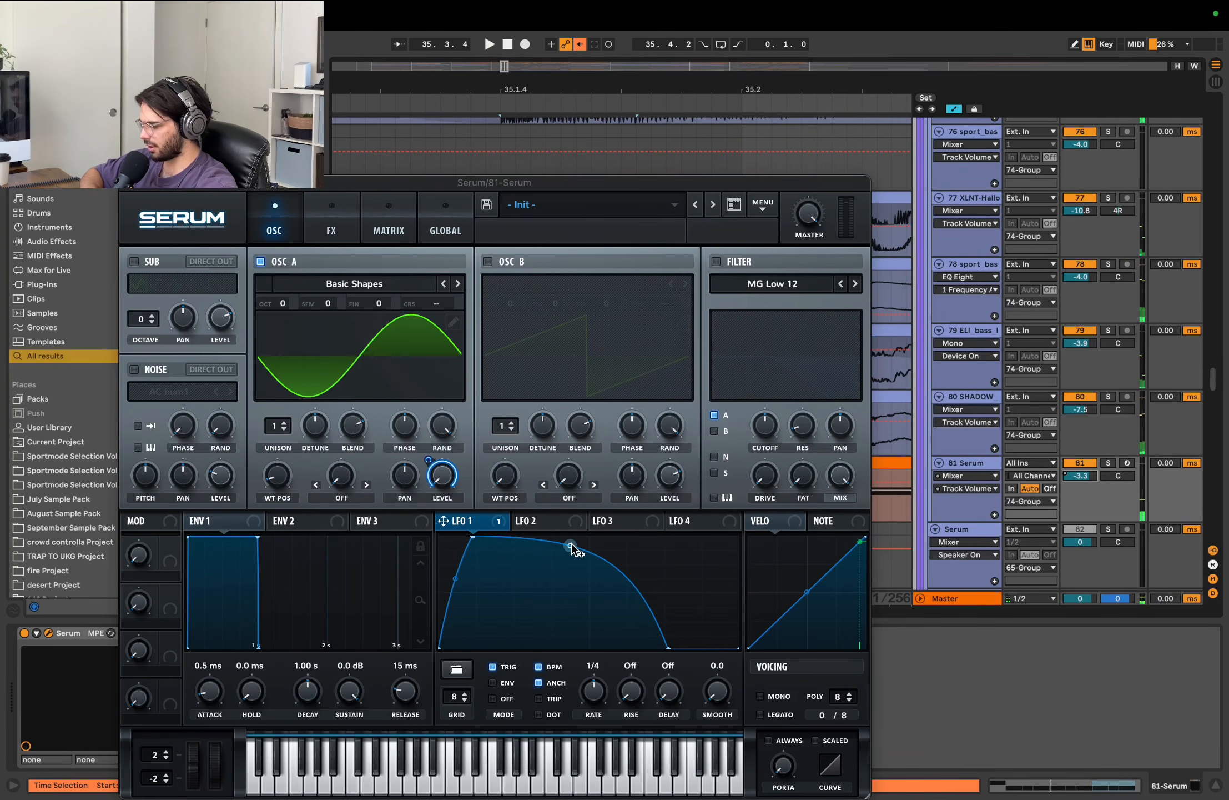
- Bend LFO 1's decay curve inward and extend its end point to the end of the LFO shape, auditioning the result
drag(571, 545, 581, 624)
key(space)
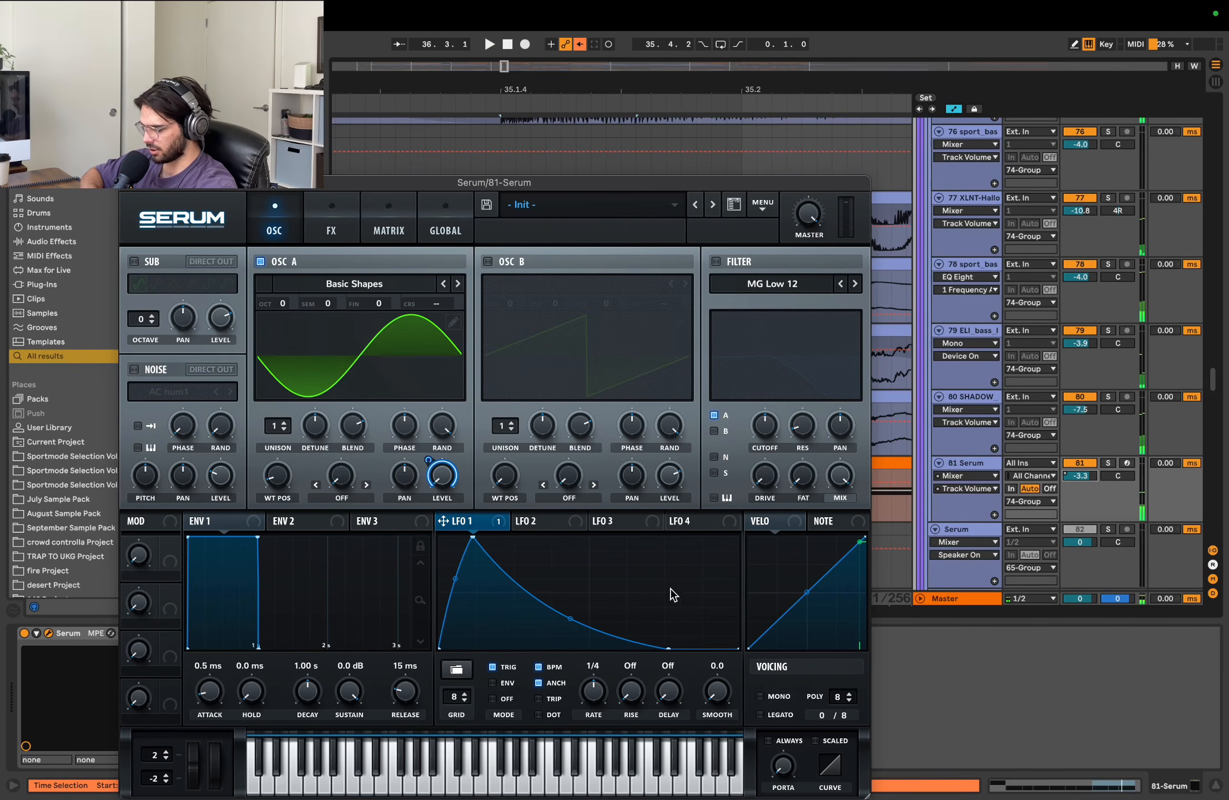
drag(668, 650, 736, 660)
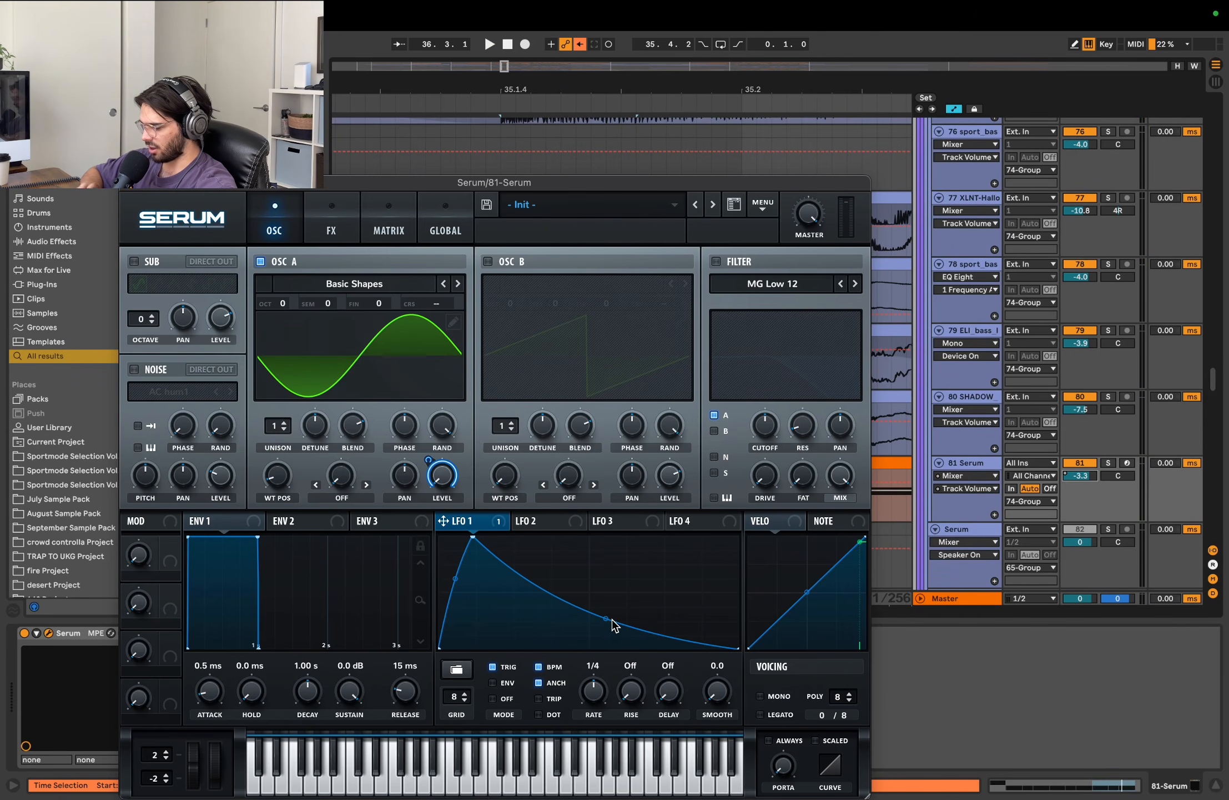
mouse_move(609, 623)
mouse_down()
mouse_move(606, 560)
mouse_move(607, 629)
mouse_up()
key(space)
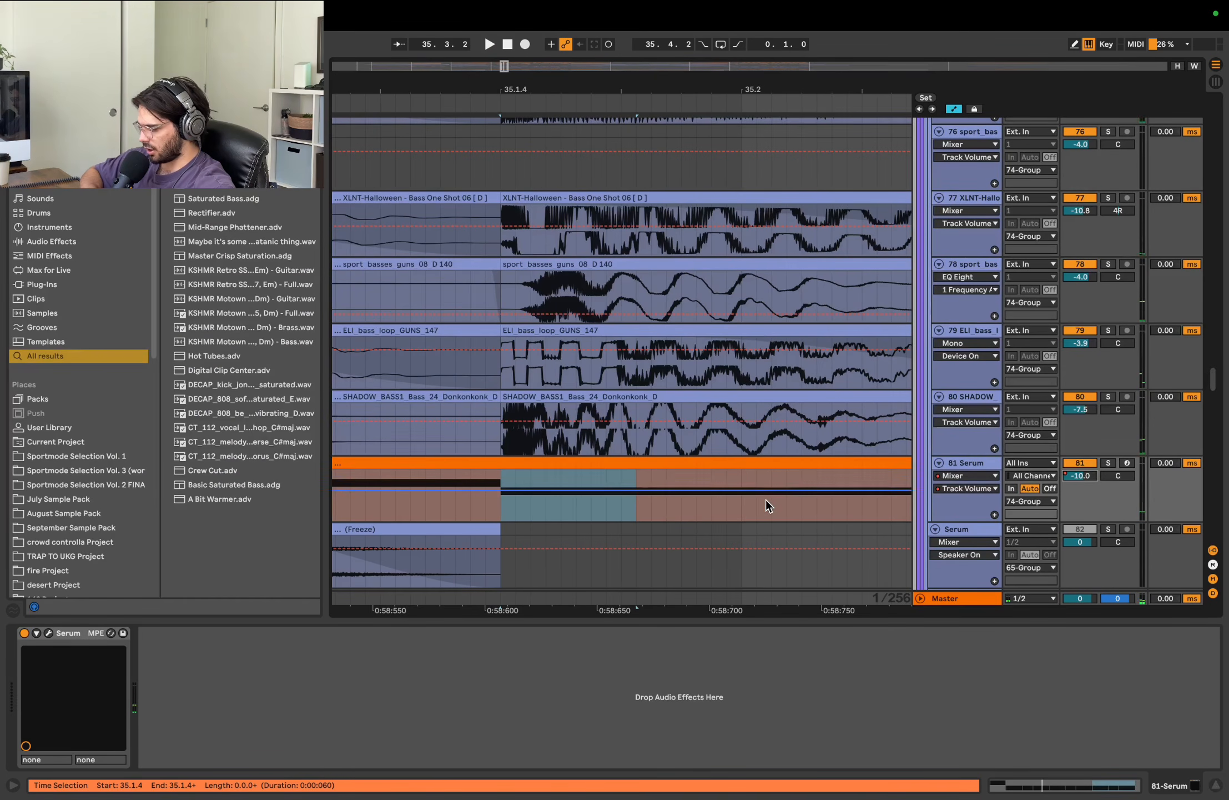
- Audition the bass section from 41.1.1 and examine how track 81's volume automation follows its sub notes there
click(761, 506)
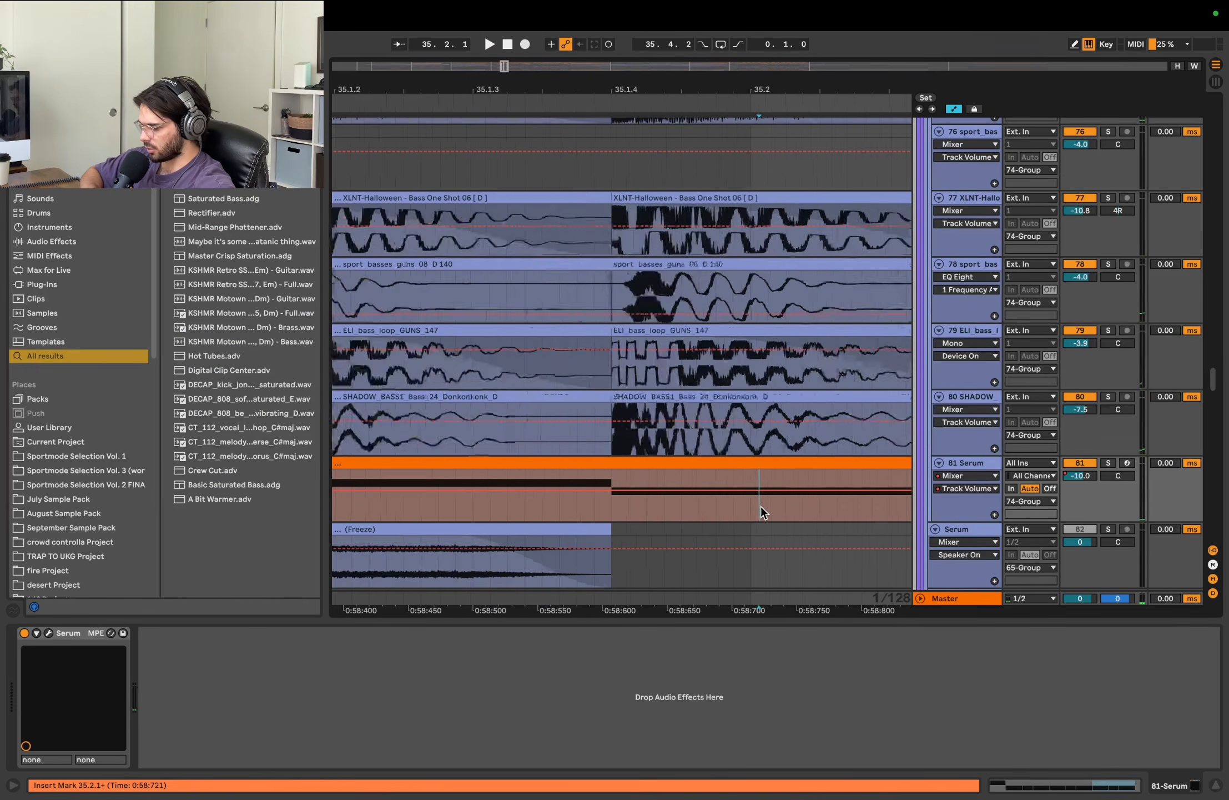
scroll(761, 506, down, 10)
scroll(761, 506, right, 8)
scroll(760, 507, down, 5)
scroll(760, 506, down, 10)
scroll(747, 467, right, 4)
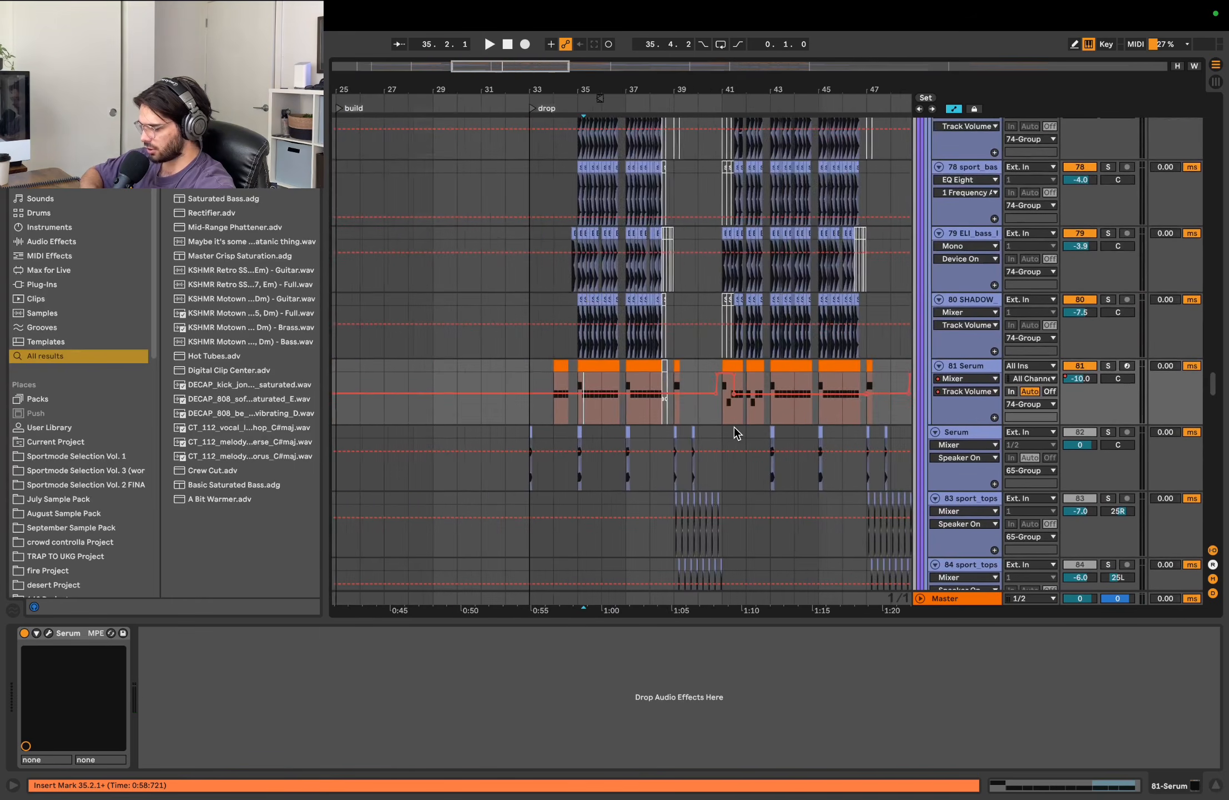
scroll(733, 427, up, 8)
click(668, 404)
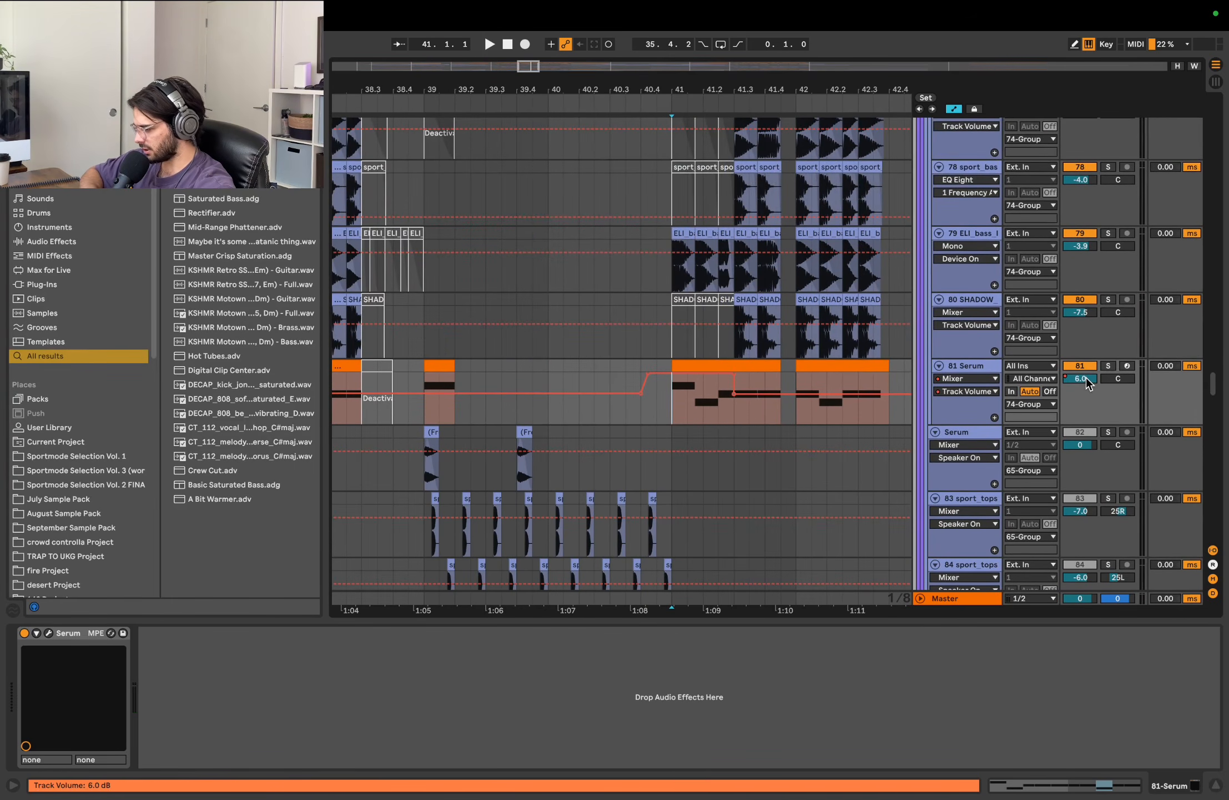
key(space)
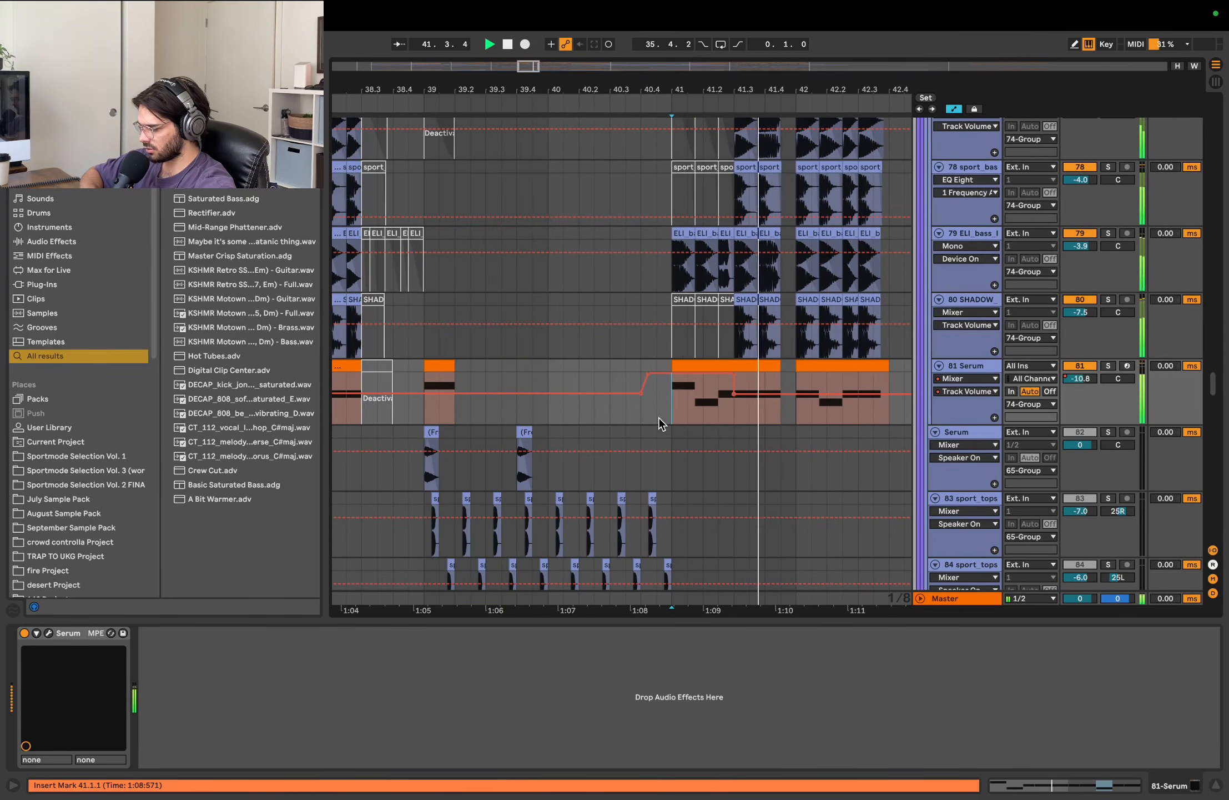
scroll(734, 404, up, 4)
key(space)
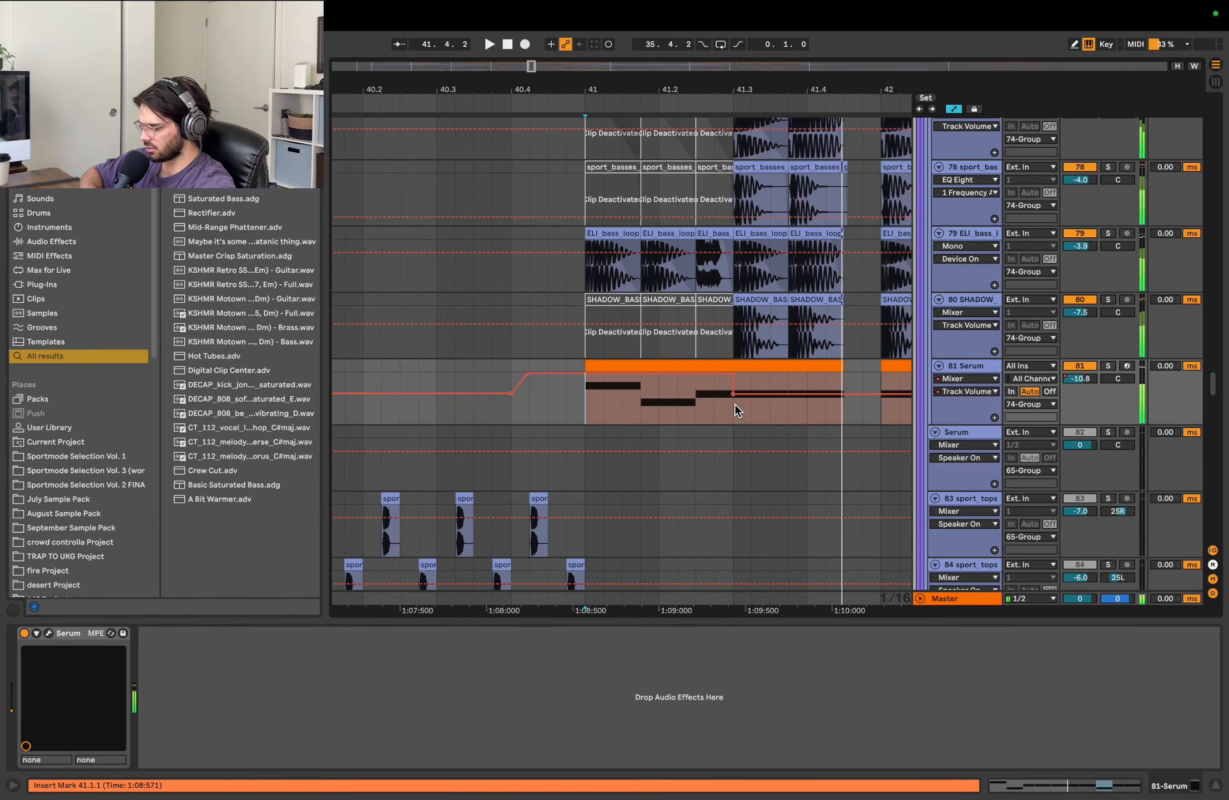
- Unsolo track 81 and audition all tracks from 39.1.1 through the sub's volume automation around bar 41
scroll(719, 414, down, 5)
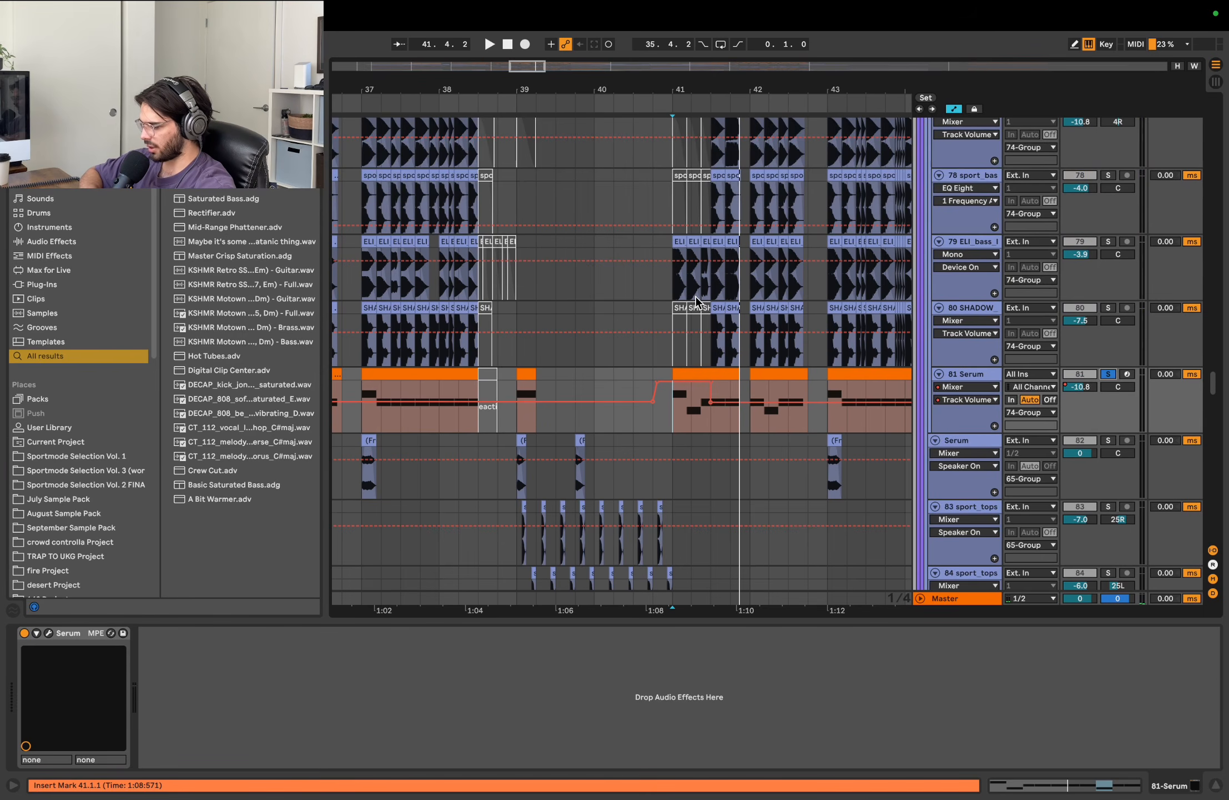
scroll(680, 286, up, 2)
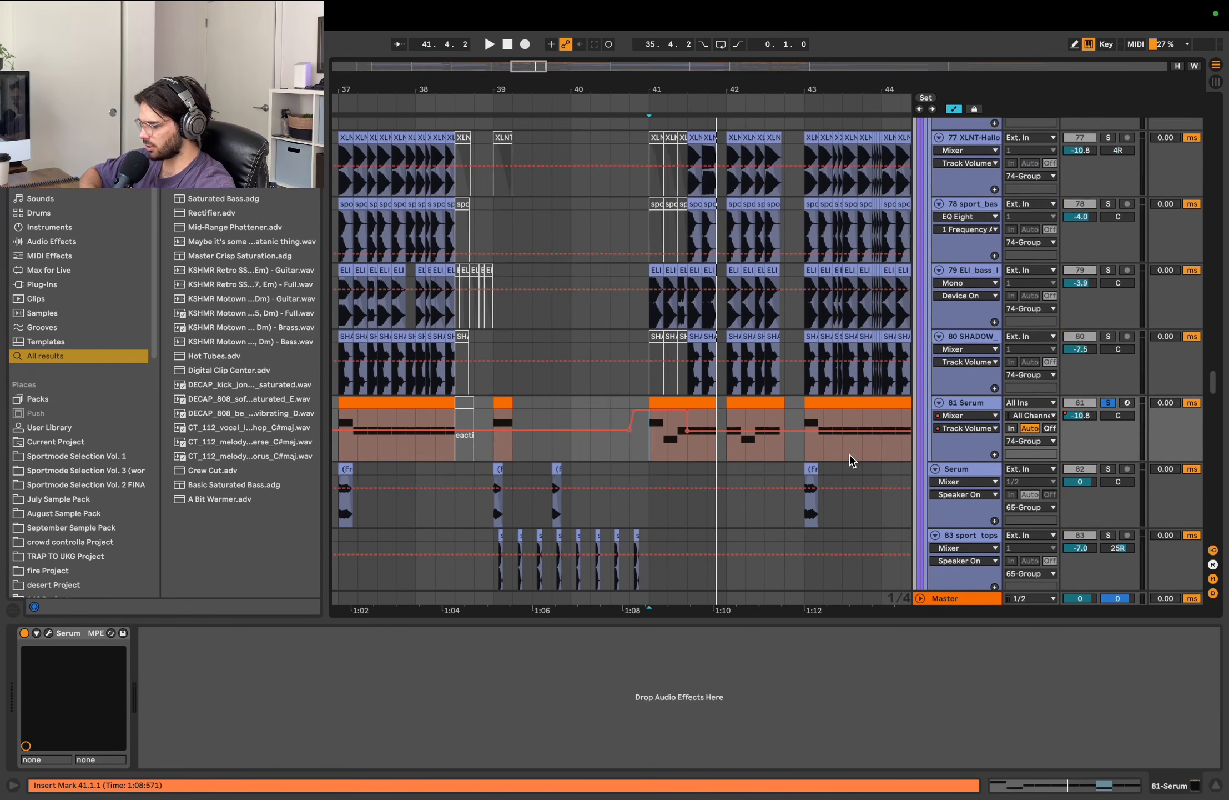
click(494, 451)
key(s)
key(space)
scroll(576, 460, down, 3)
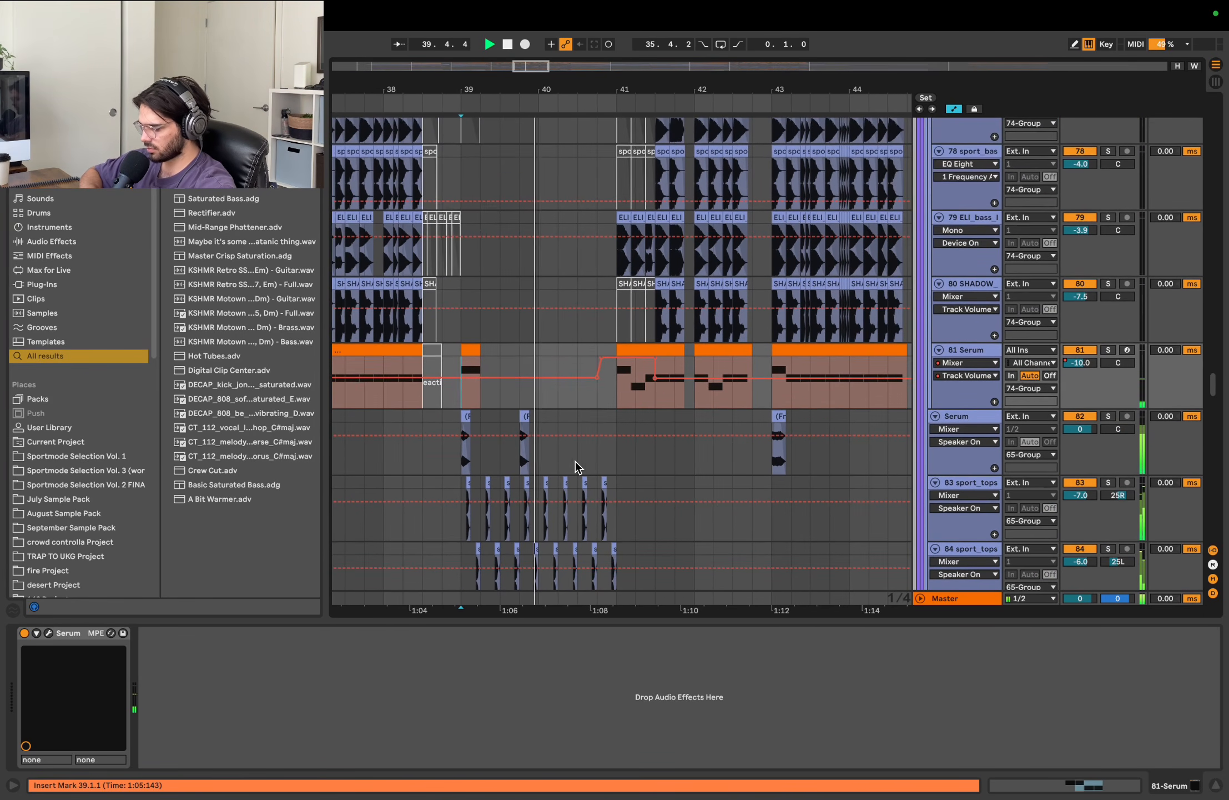
scroll(633, 432, up, 5)
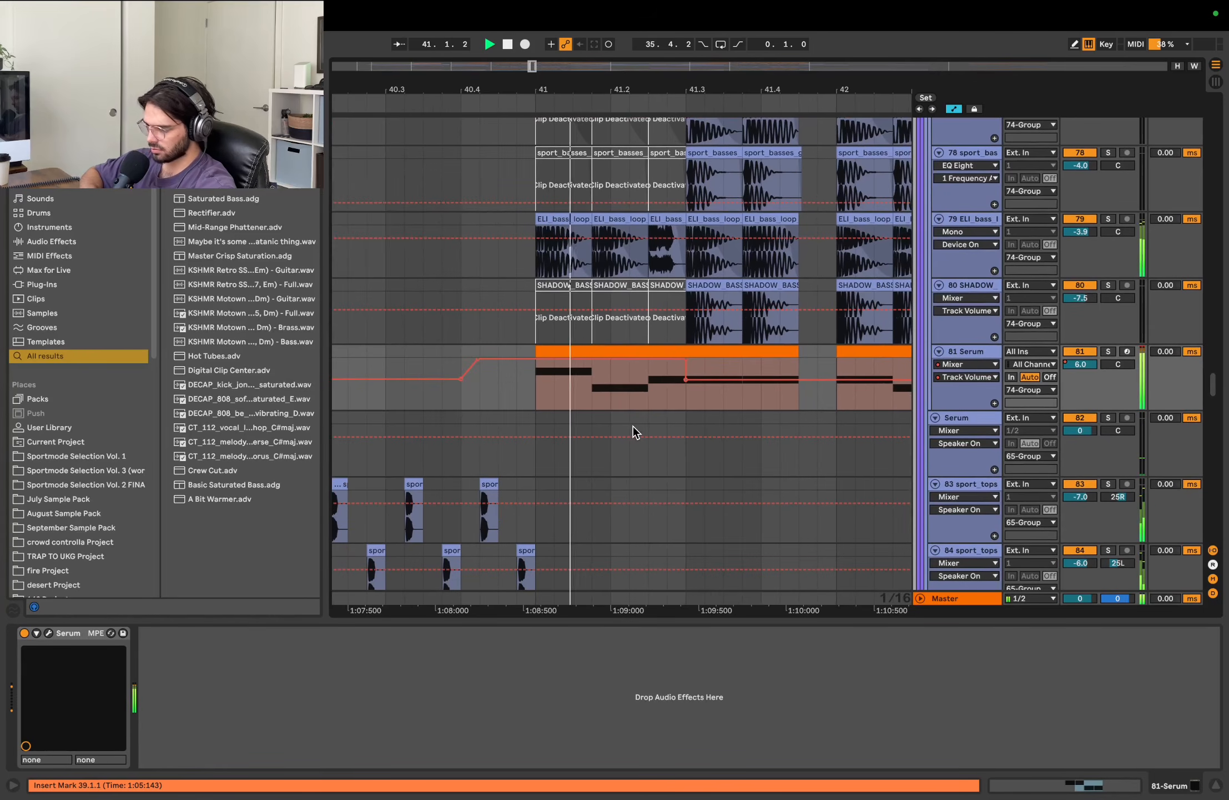
scroll(633, 432, down, 4)
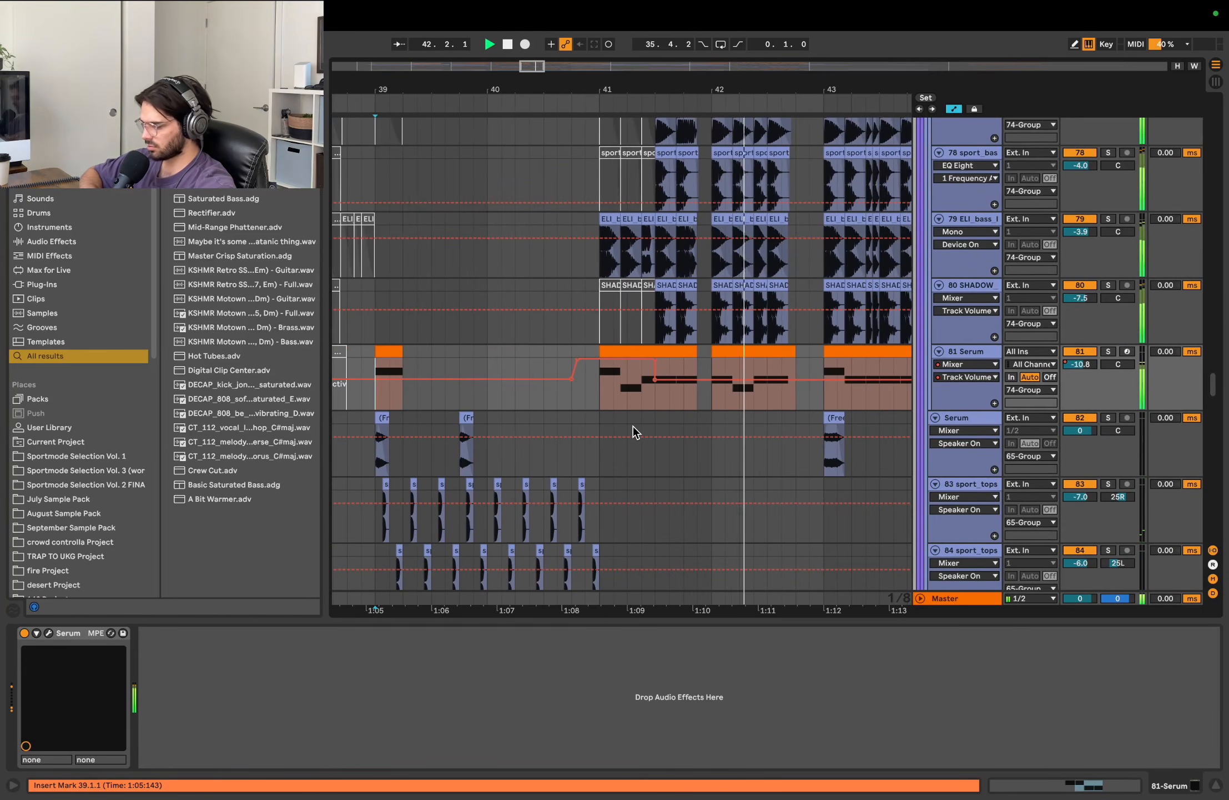
- Try flattening track 81's volume automation after bar 41 at 6.0 dB, auditioning the drop from 40.3.1
scroll(636, 431, down, 3)
key(space)
click(609, 397)
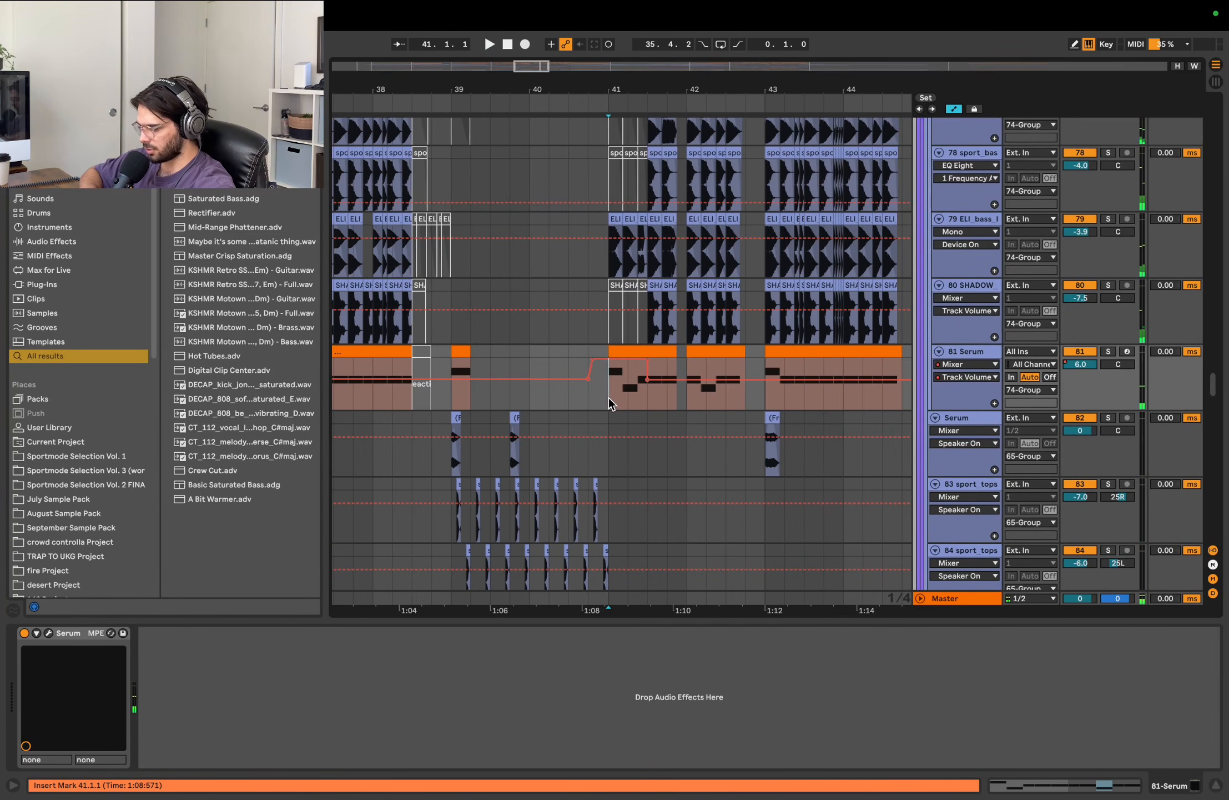
drag(698, 387, 699, 365)
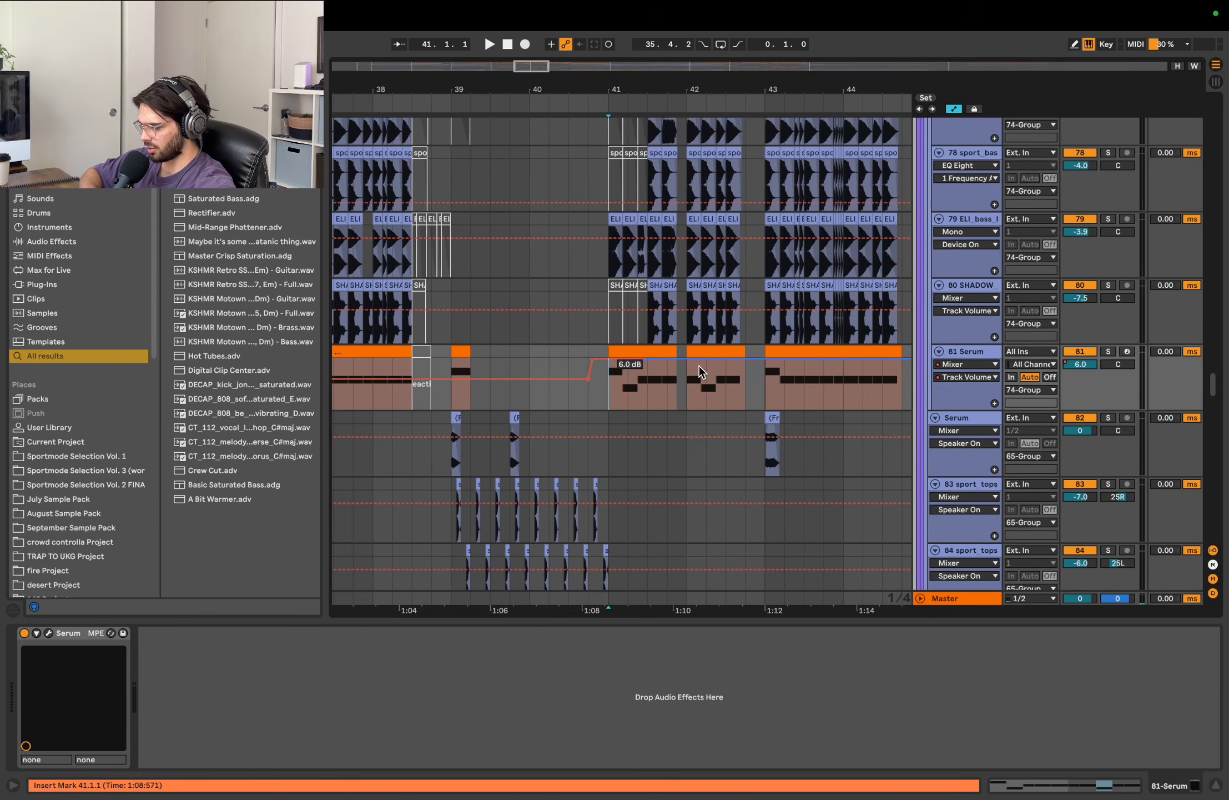
click(571, 406)
key(space)
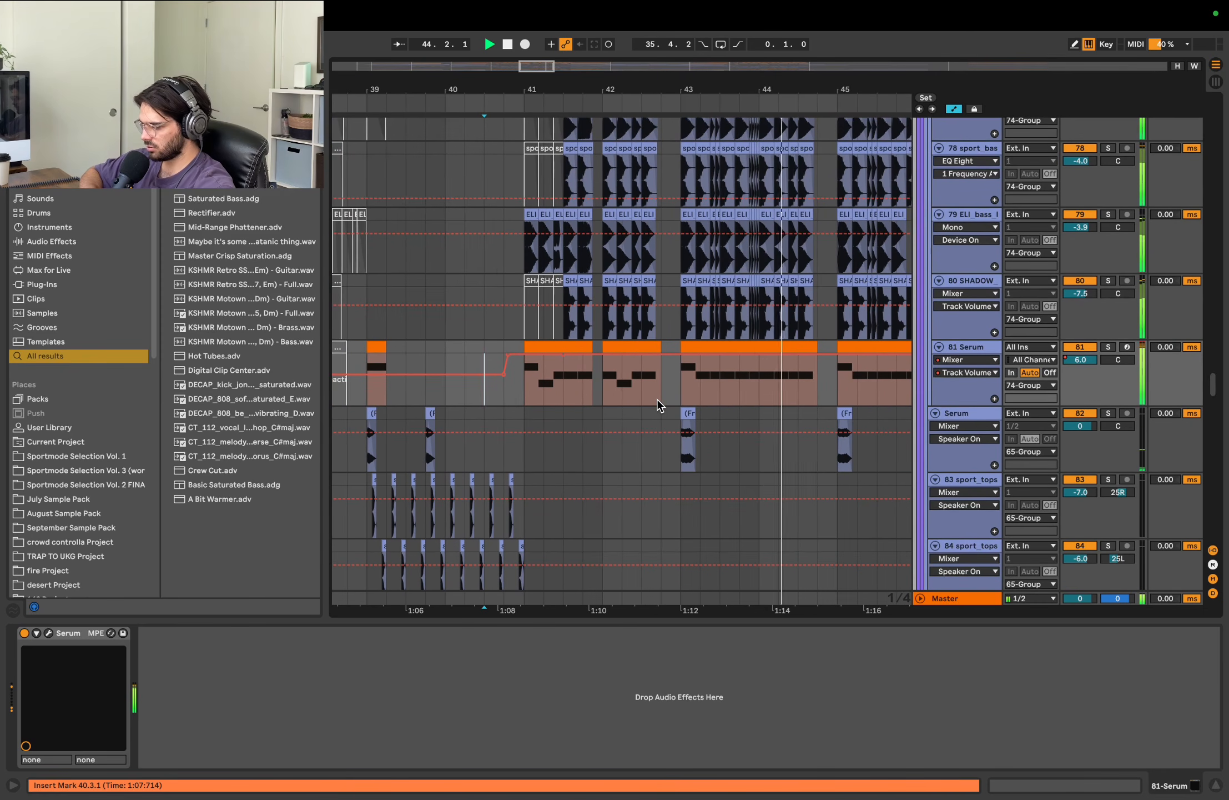
- Review the layered bass tracks and the sub back to the start of the drop, and bring up group 74's effects at 35.1.1
scroll(656, 399, up, 10)
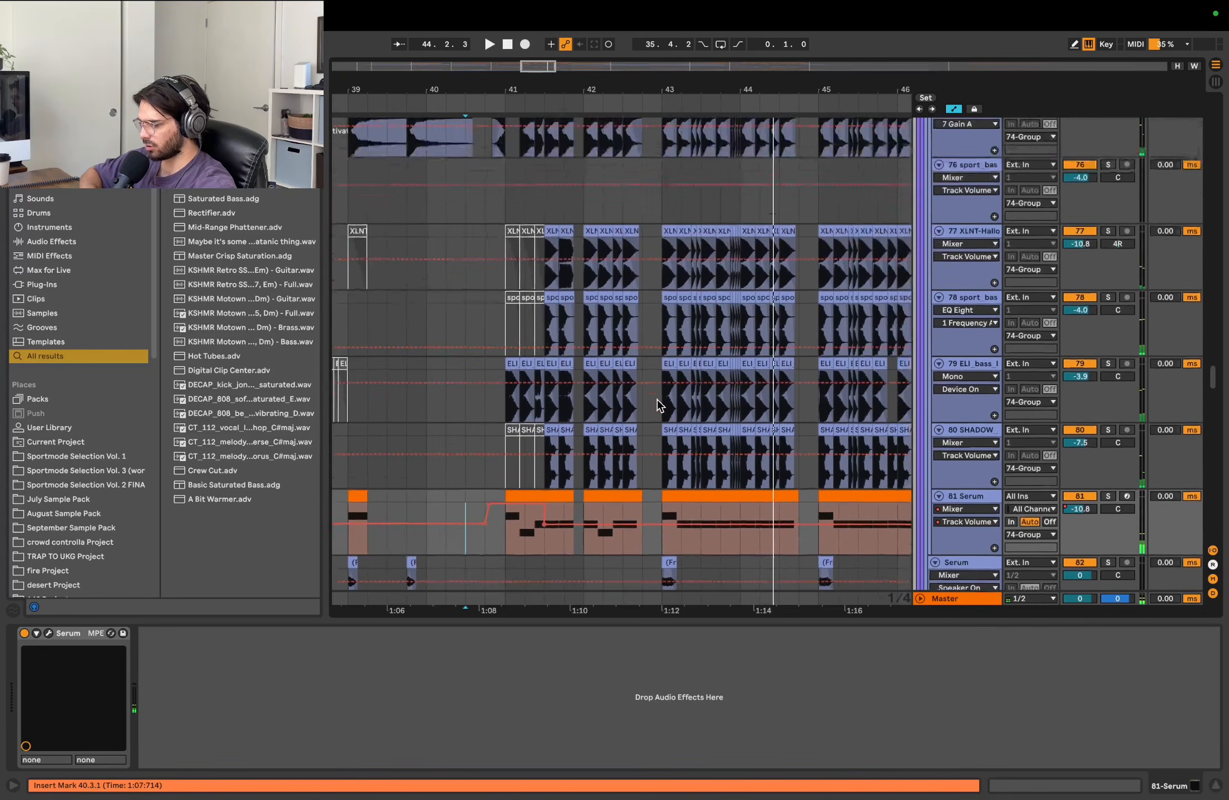
scroll(657, 398, down, 10)
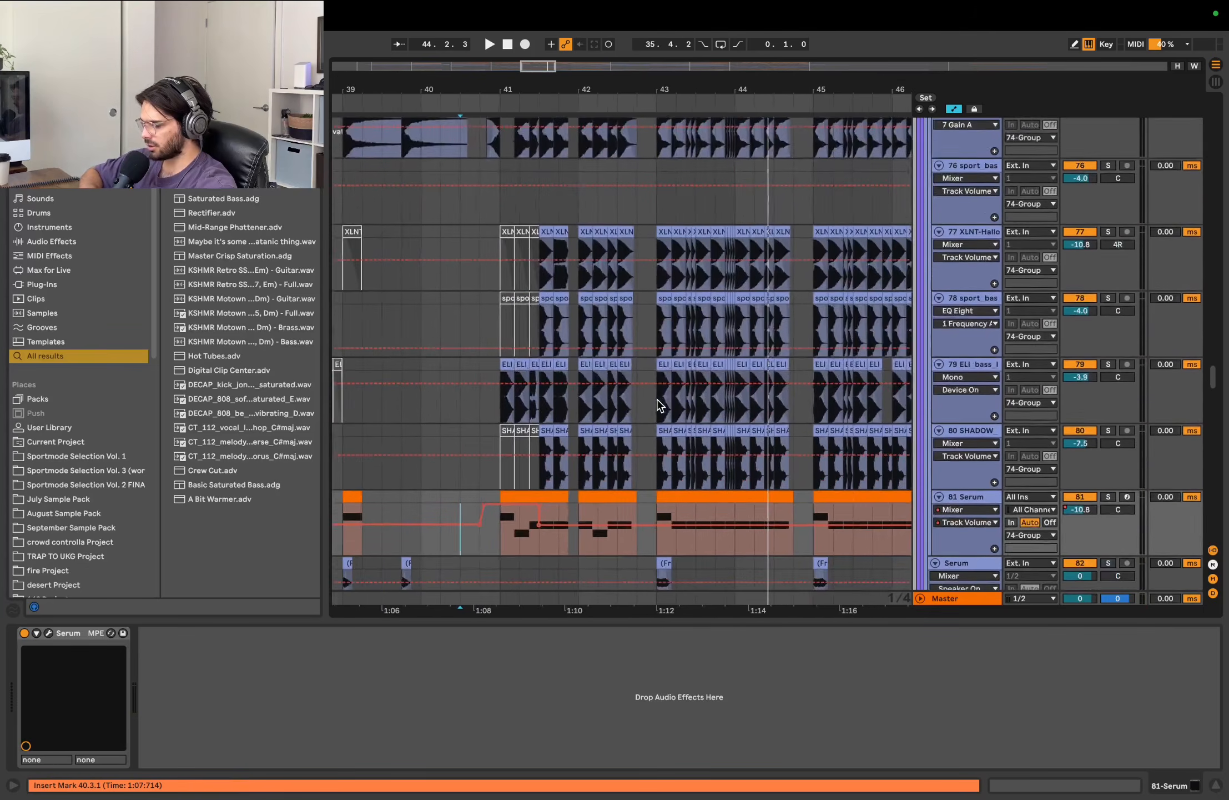
scroll(625, 426, down, 2)
scroll(625, 426, left, 3)
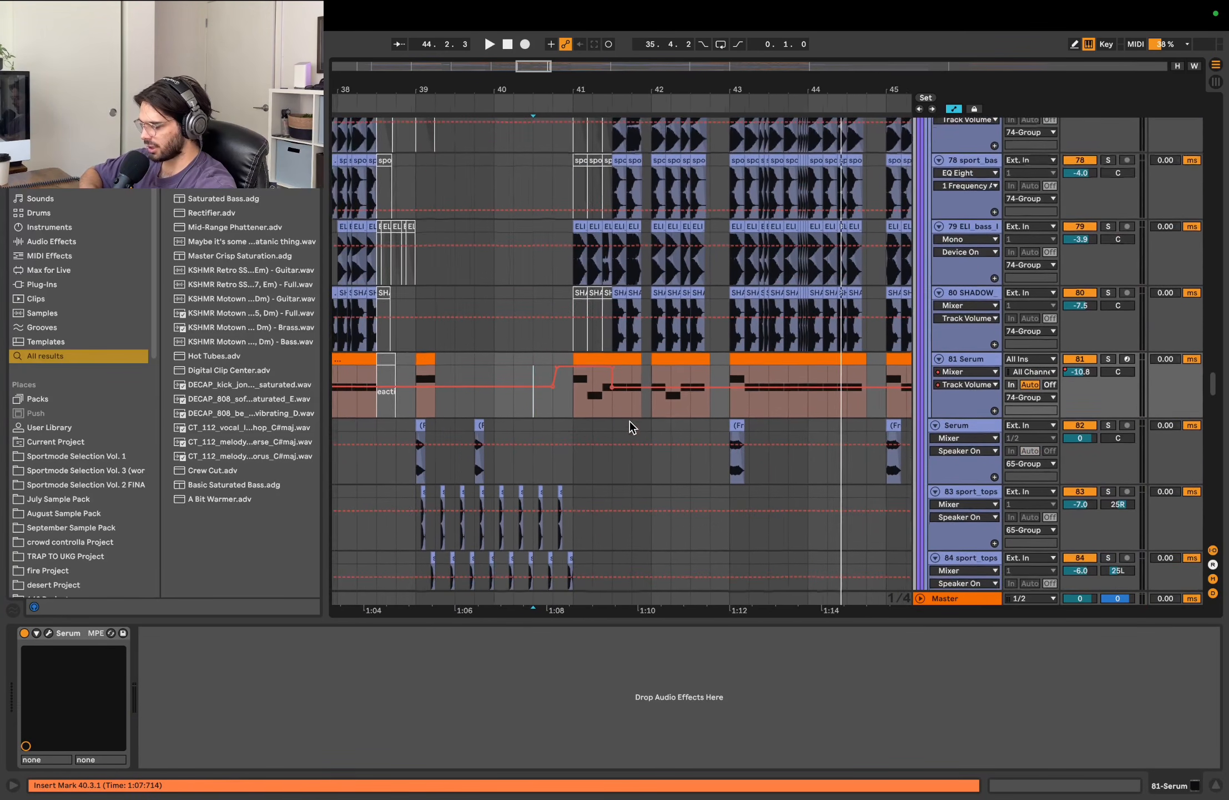
scroll(638, 382, up, 8)
scroll(638, 382, left, 8)
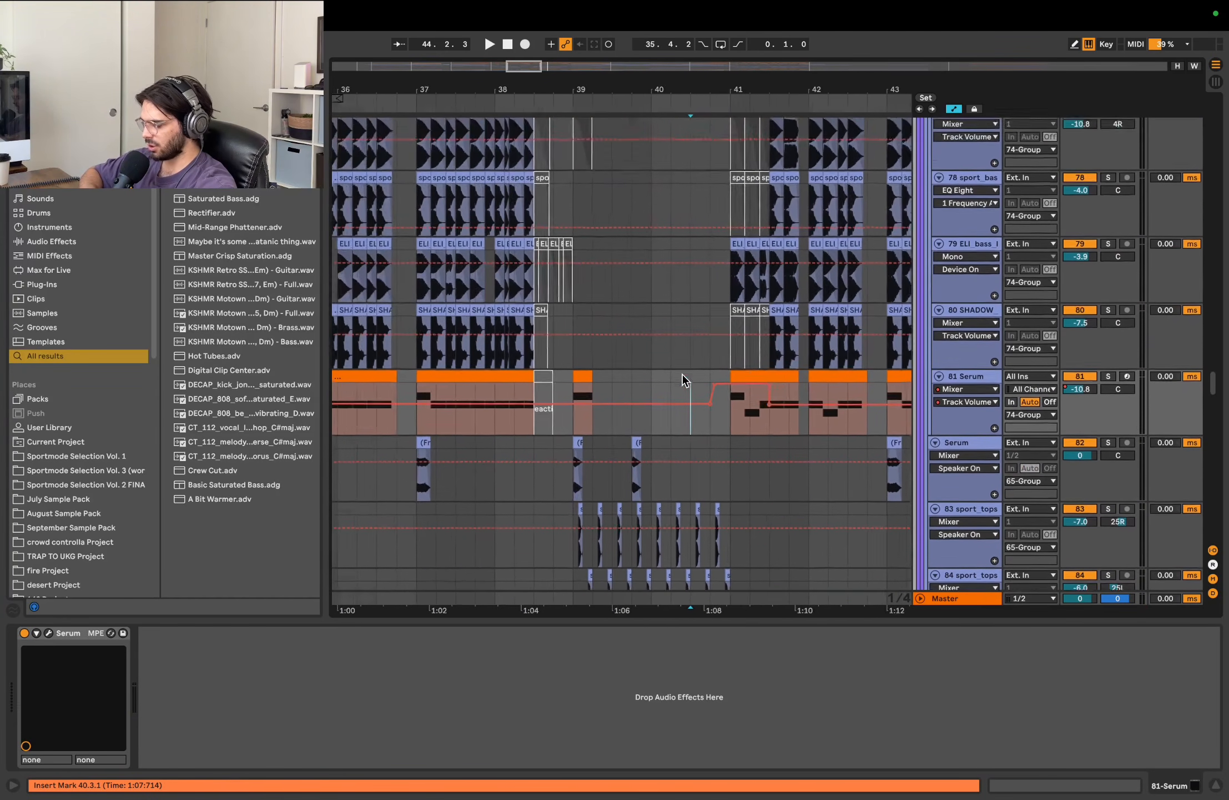
scroll(682, 372, up, 9)
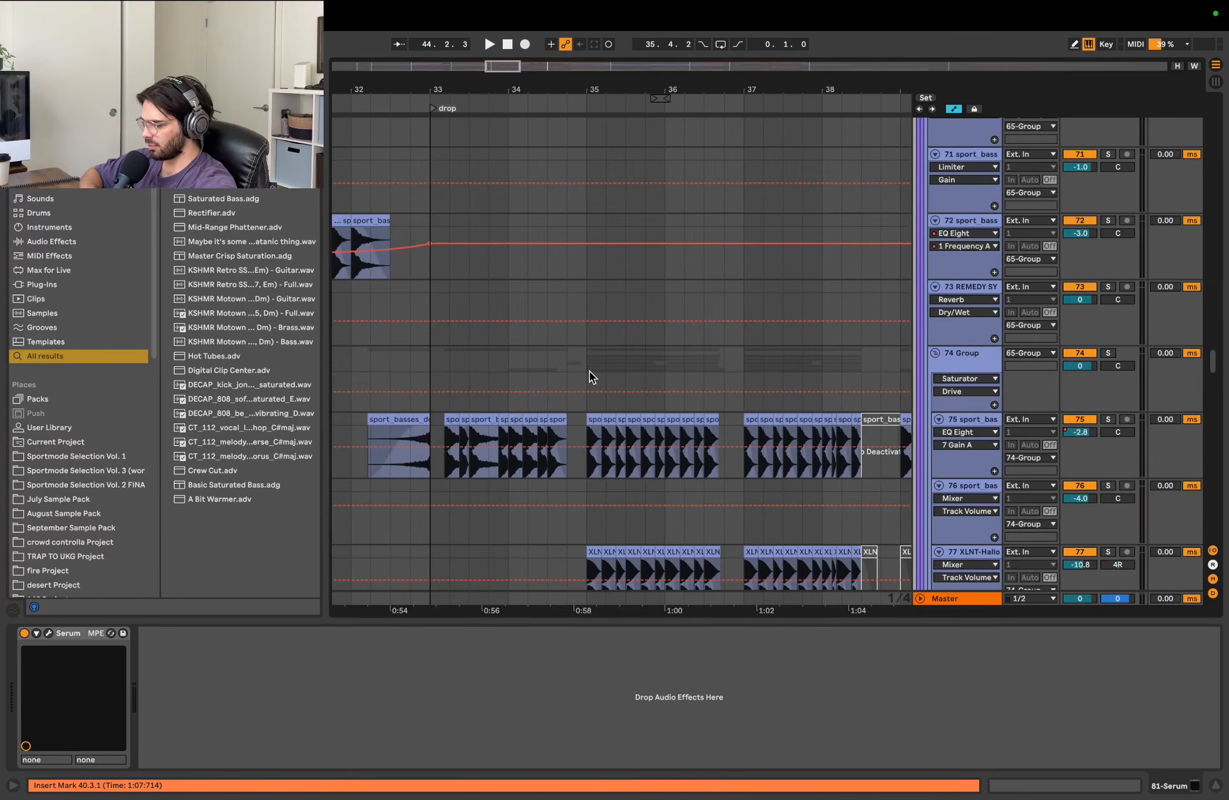
click(586, 368)
scroll(586, 369, down, 3)
scroll(585, 368, down, 10)
scroll(585, 368, right, 4)
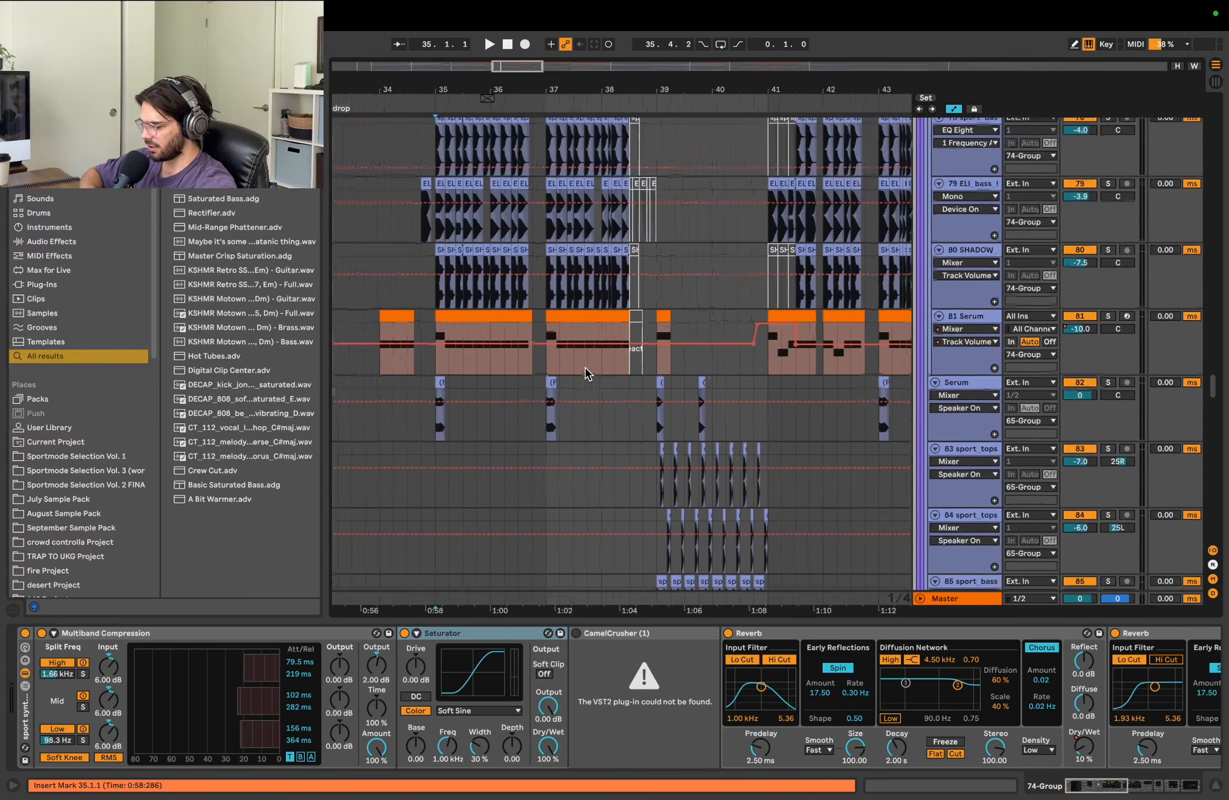
- Compare track 81's volume automation at 41.2.1 with the section around bar 35
click(772, 359)
scroll(721, 360, down, 1)
scroll(721, 359, left, 2)
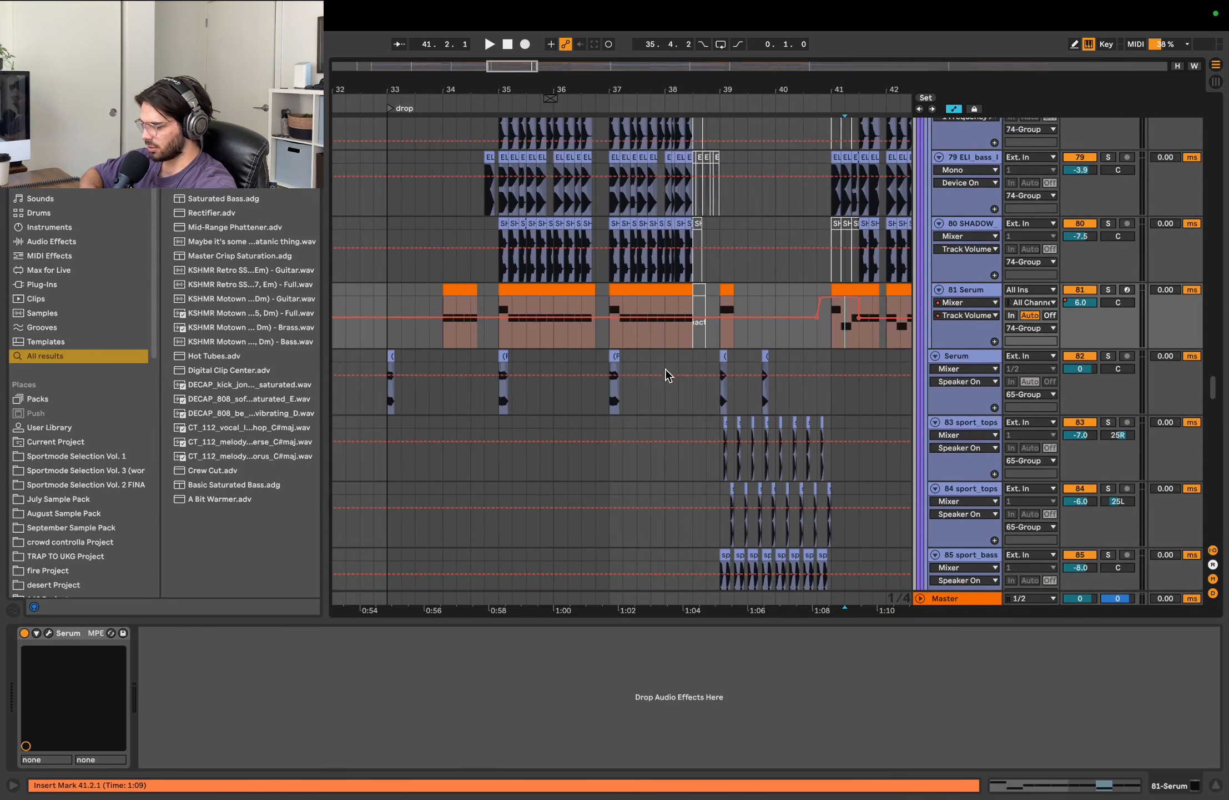
click(517, 342)
- Show the Dry/Wet automation of group 74's first Reverb in the arrangement
scroll(516, 342, up, 4)
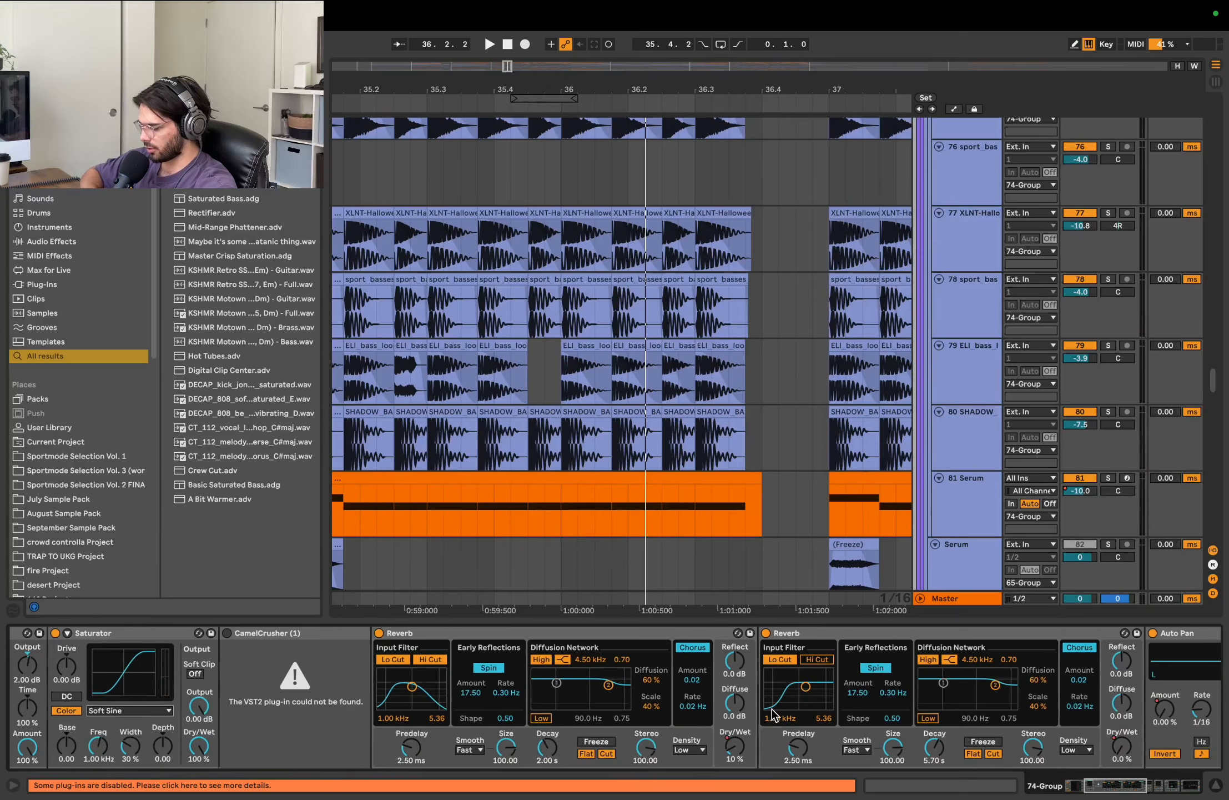
scroll(771, 708, right, 2)
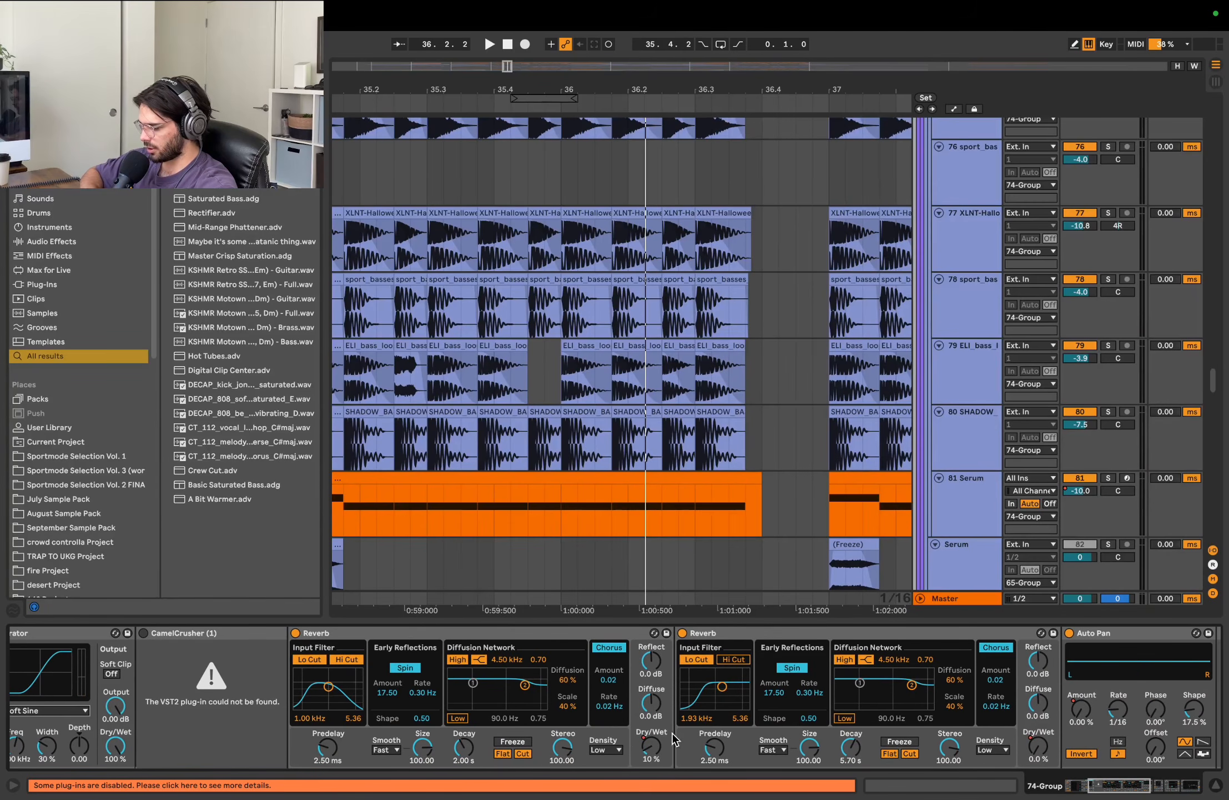
click(608, 634)
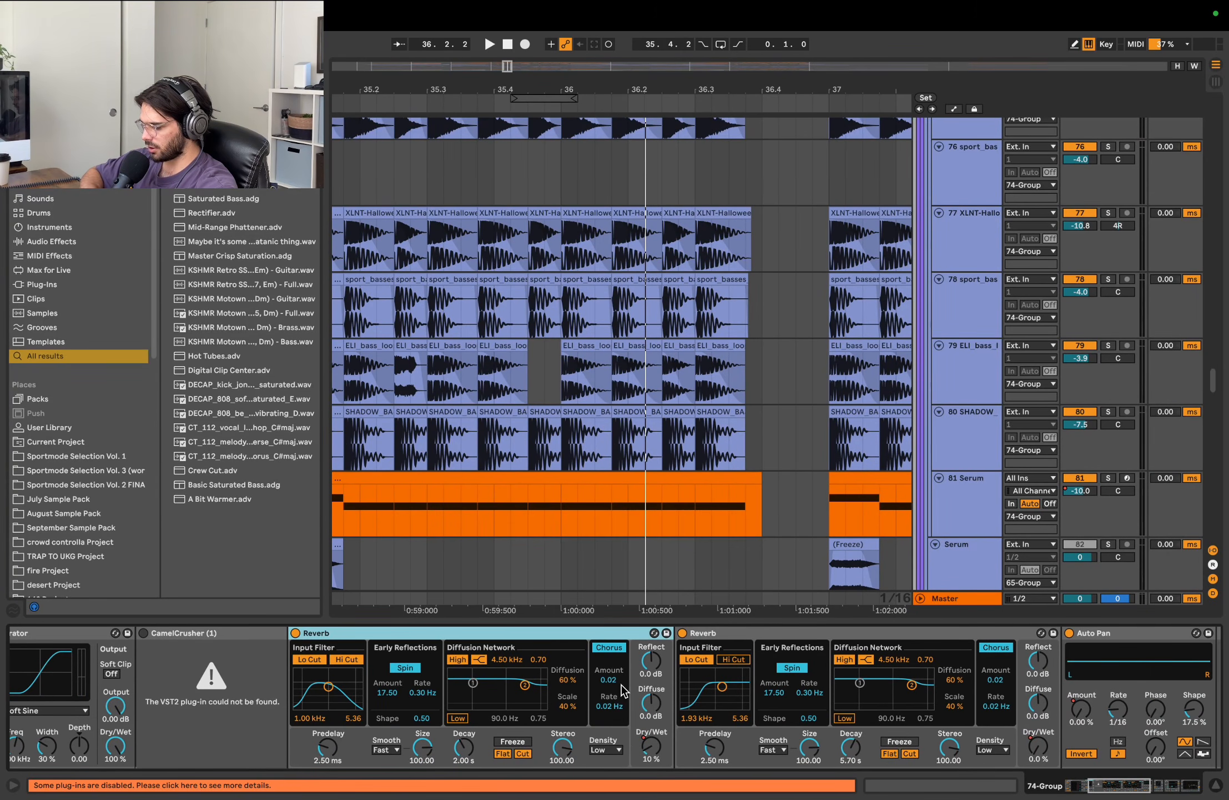
right_click(654, 749)
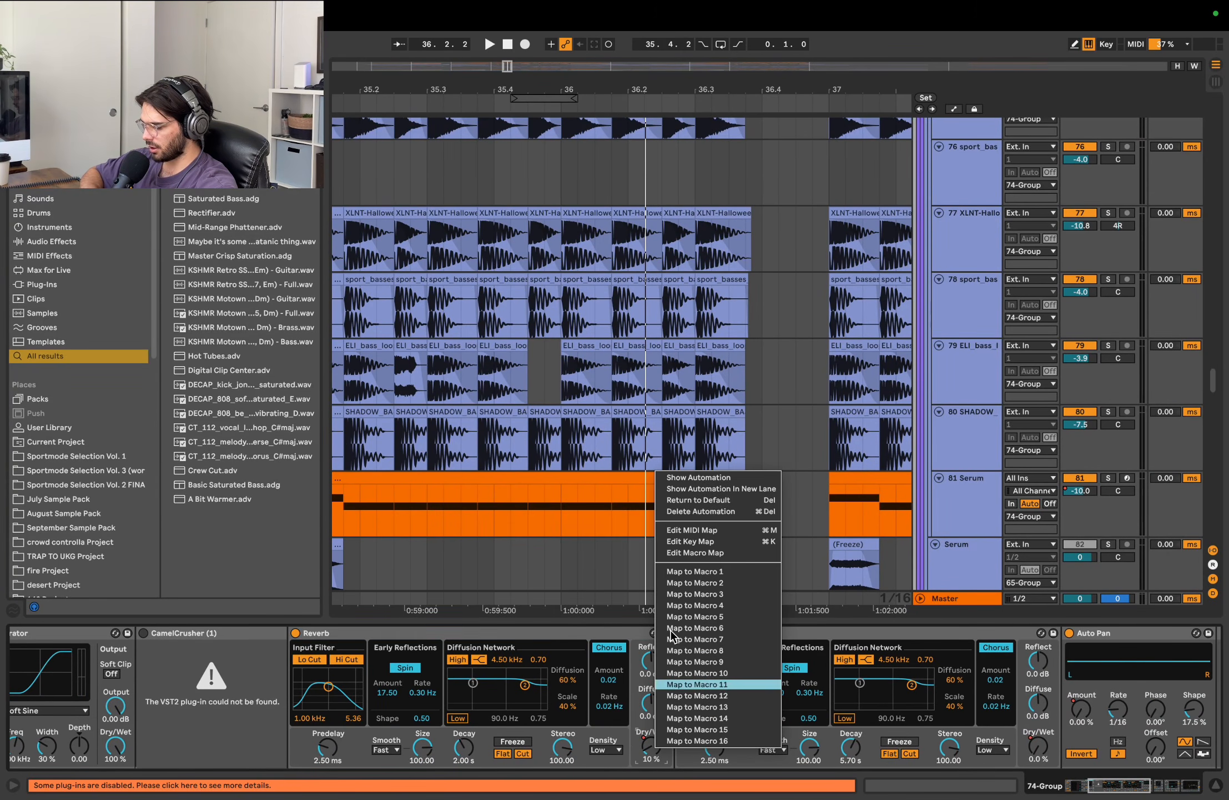
click(722, 478)
scroll(692, 222, down, 5)
scroll(633, 191, up, 5)
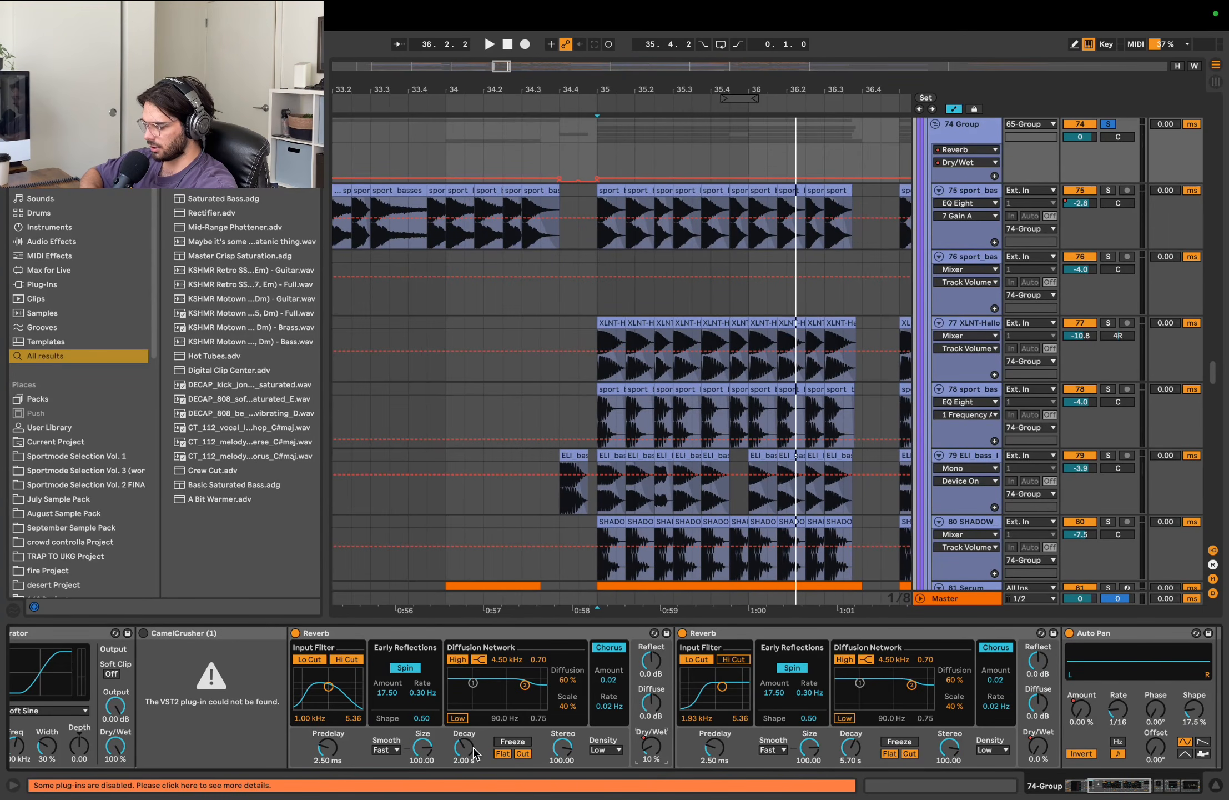
- Show the second Reverb's Dry/Wet automation on group 74 and audition its rise before bar 38 from 37.3.3
scroll(471, 757, left, 3)
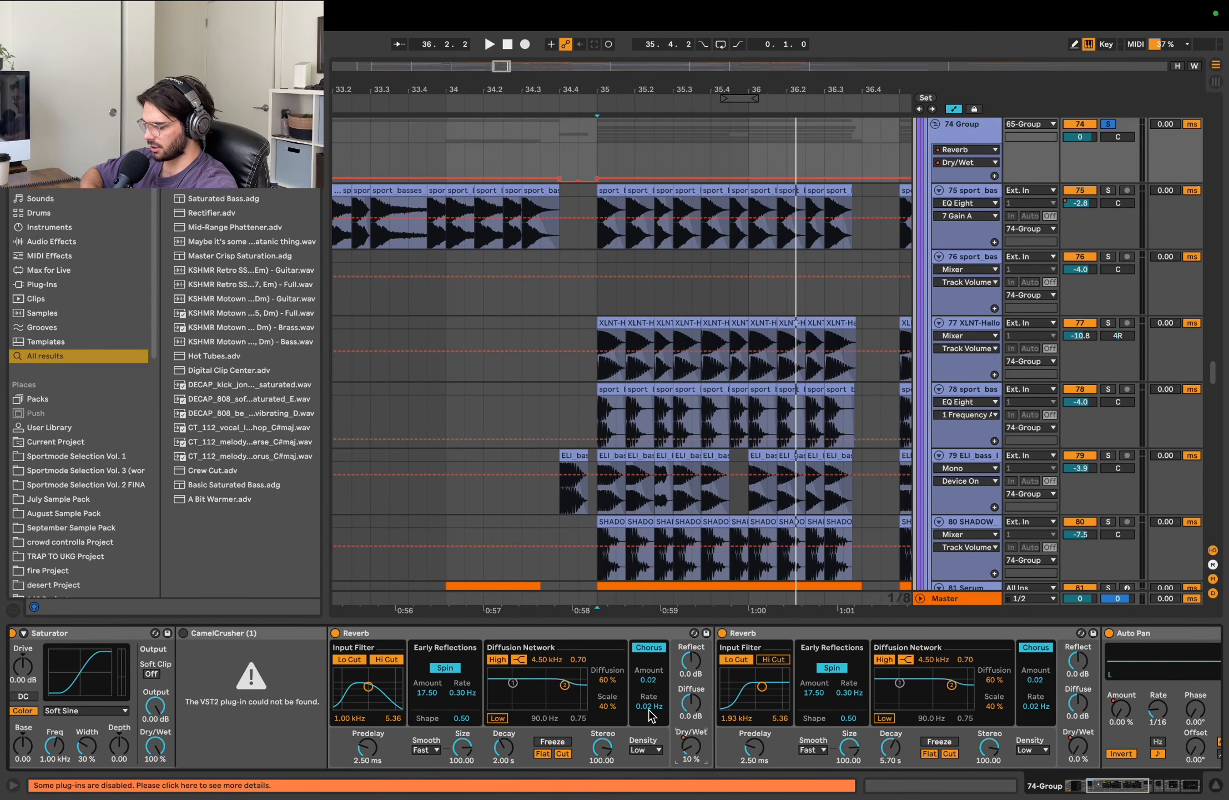
scroll(650, 716, right, 10)
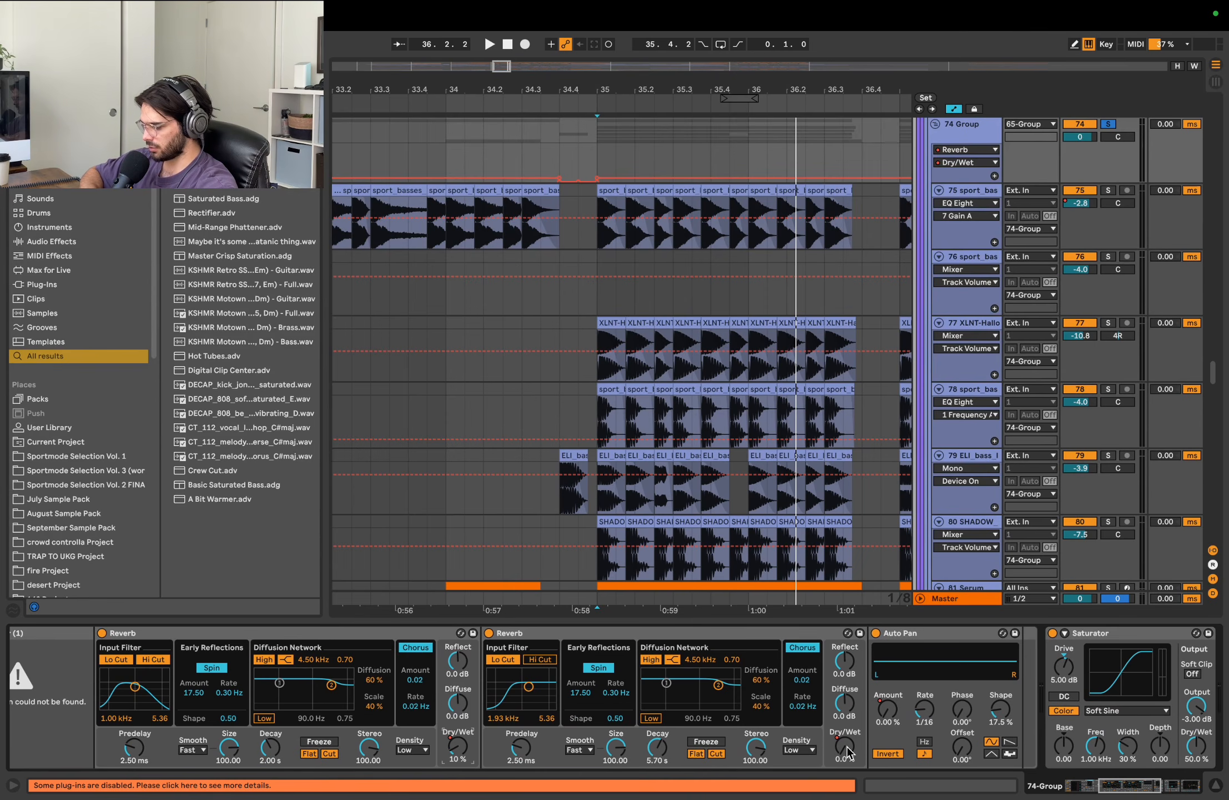
scroll(847, 744, right, 7)
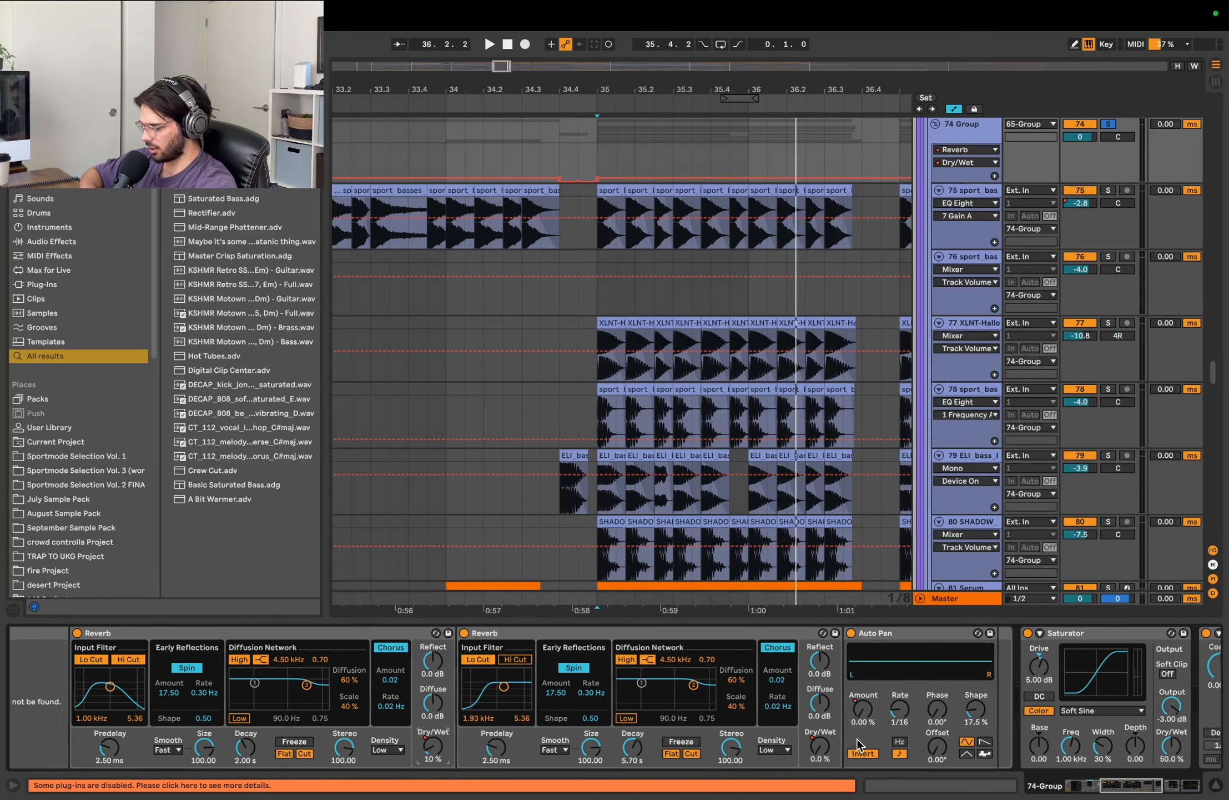
scroll(724, 420, right, 10)
scroll(725, 420, up, 2)
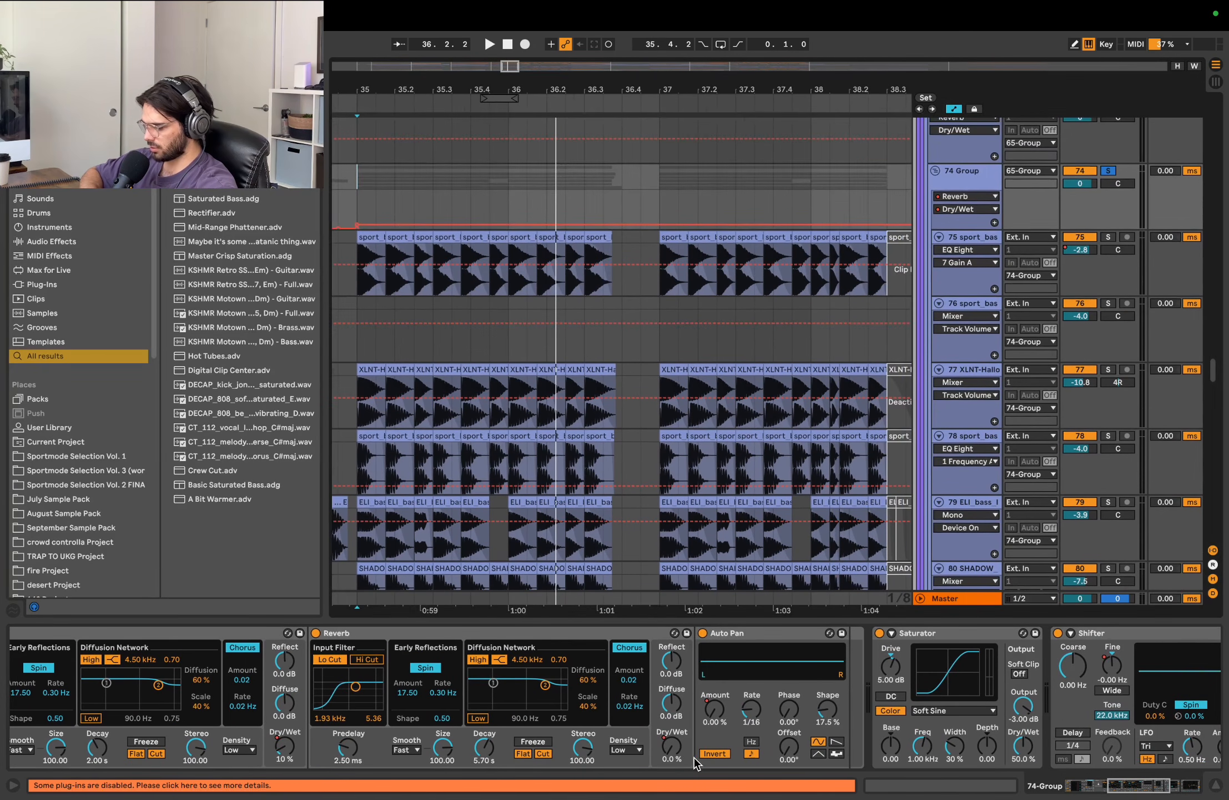
click(673, 747)
click(766, 199)
key(space)
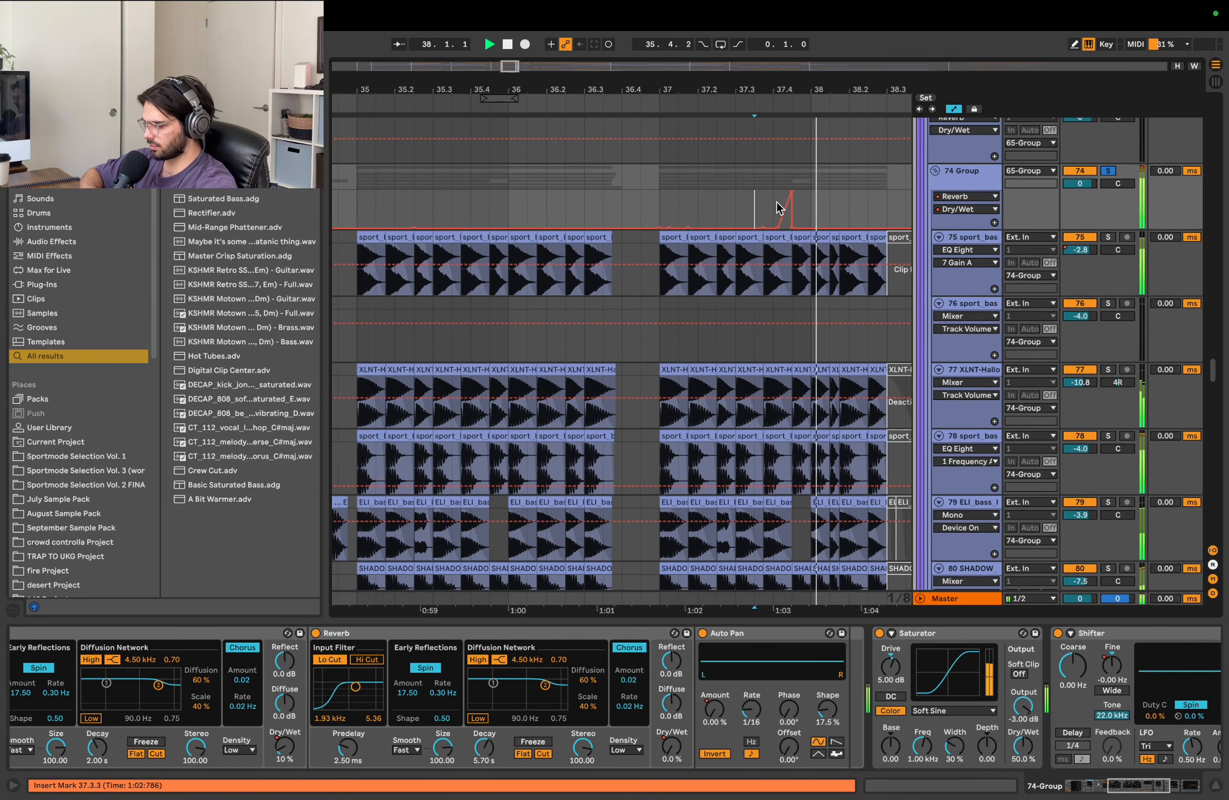
click(777, 203)
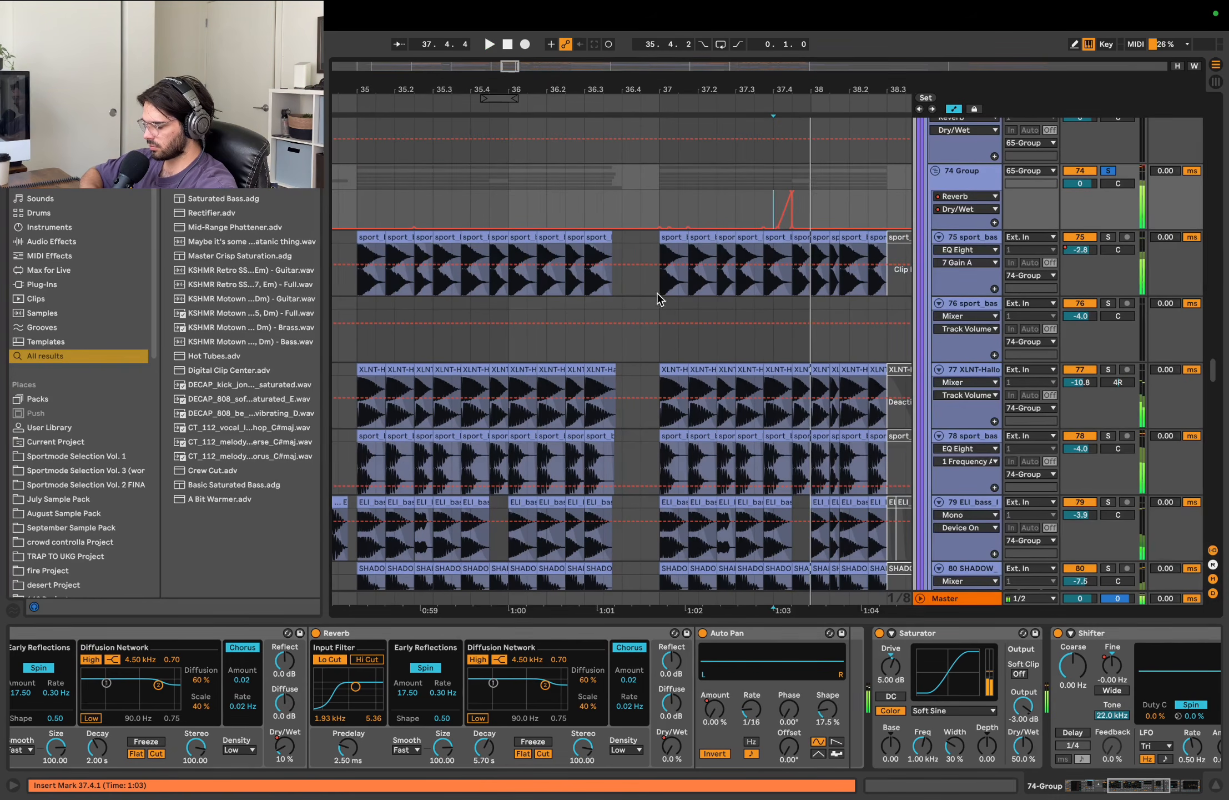
key(space)
- Inspect group 74's Saturator, checking the bass layers and the separate sub around bar 35
scroll(806, 684, right, 8)
click(721, 632)
scroll(646, 414, left, 4)
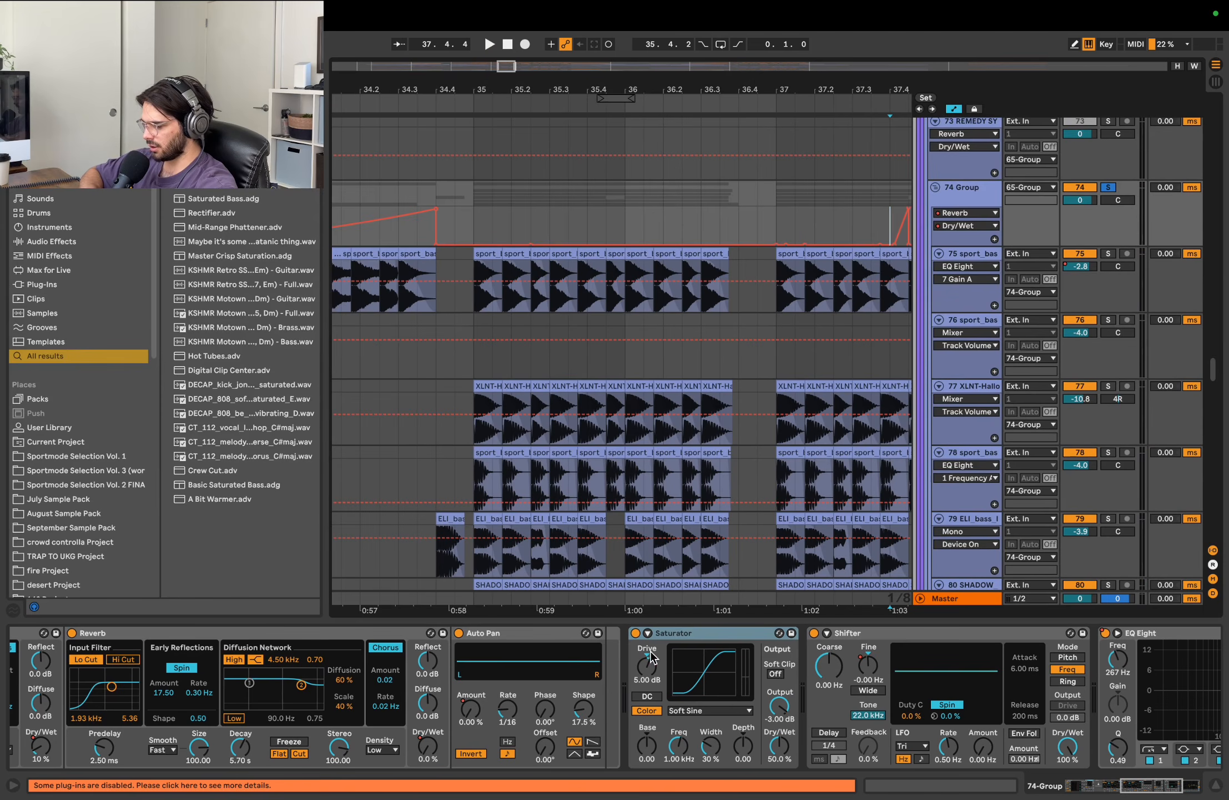
scroll(521, 439, down, 4)
scroll(521, 439, left, 1)
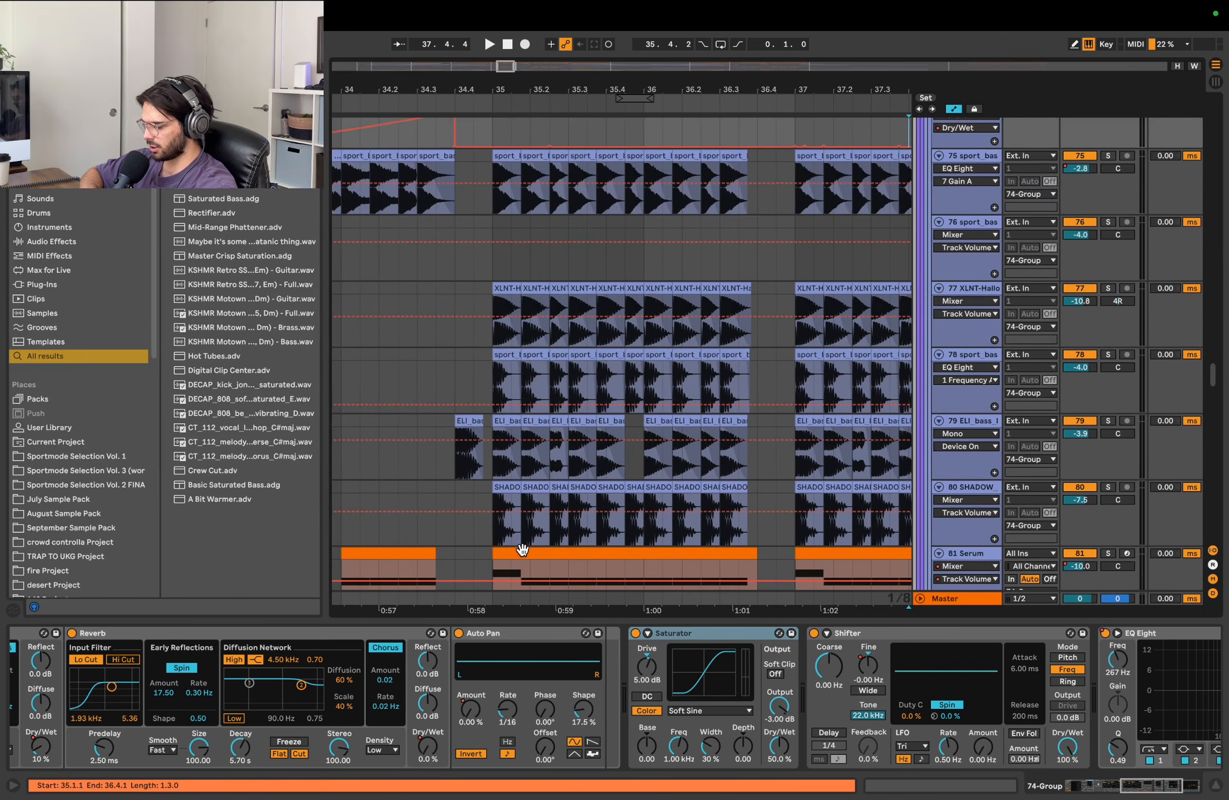
scroll(522, 550, down, 2)
scroll(522, 549, left, 1)
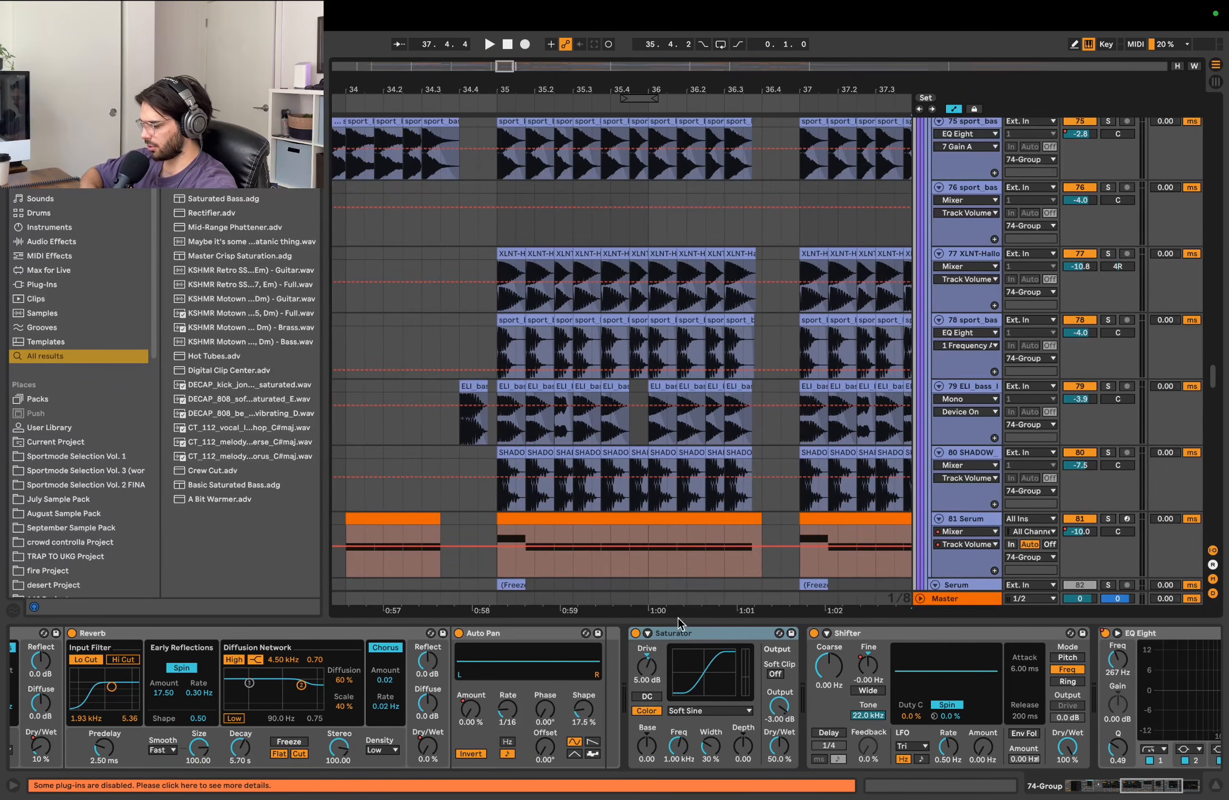
- Show the Shifter's Fine automation on group 74 and audition the pitch movement from 35.1.1
scroll(780, 684, right, 5)
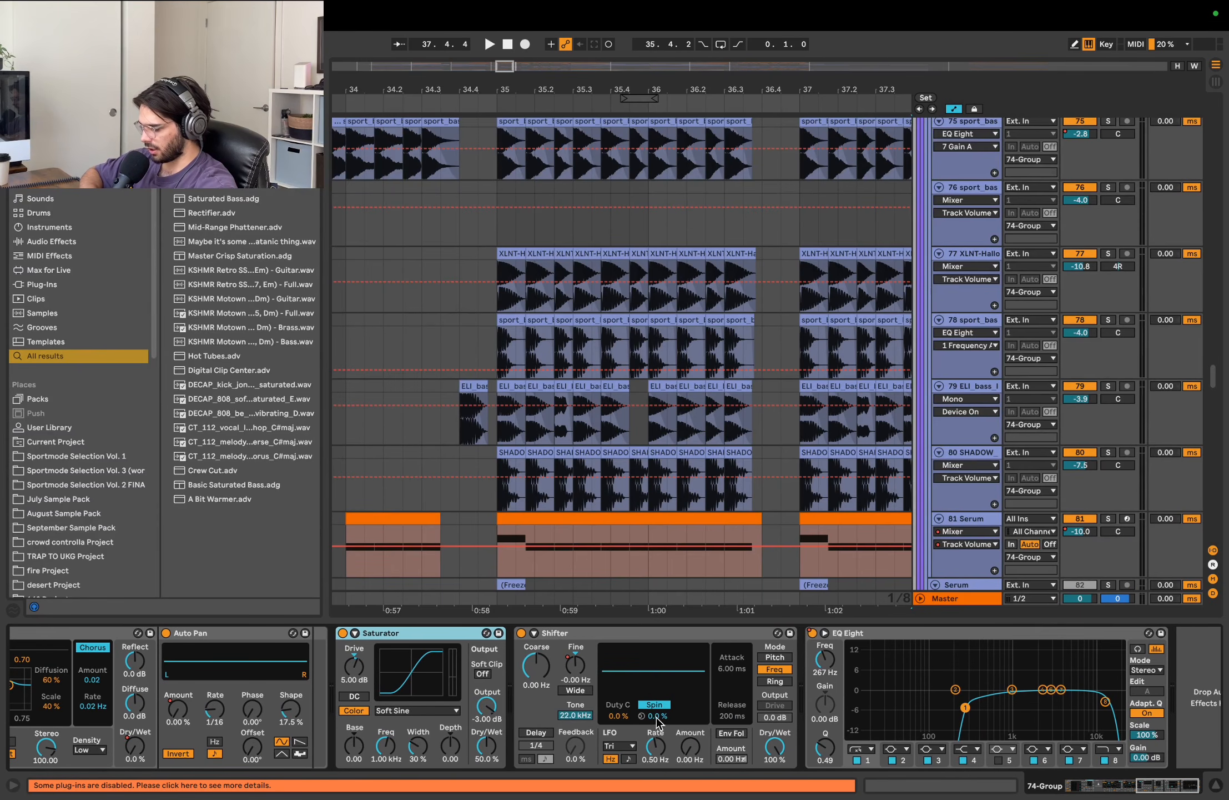
right_click(578, 677)
click(605, 678)
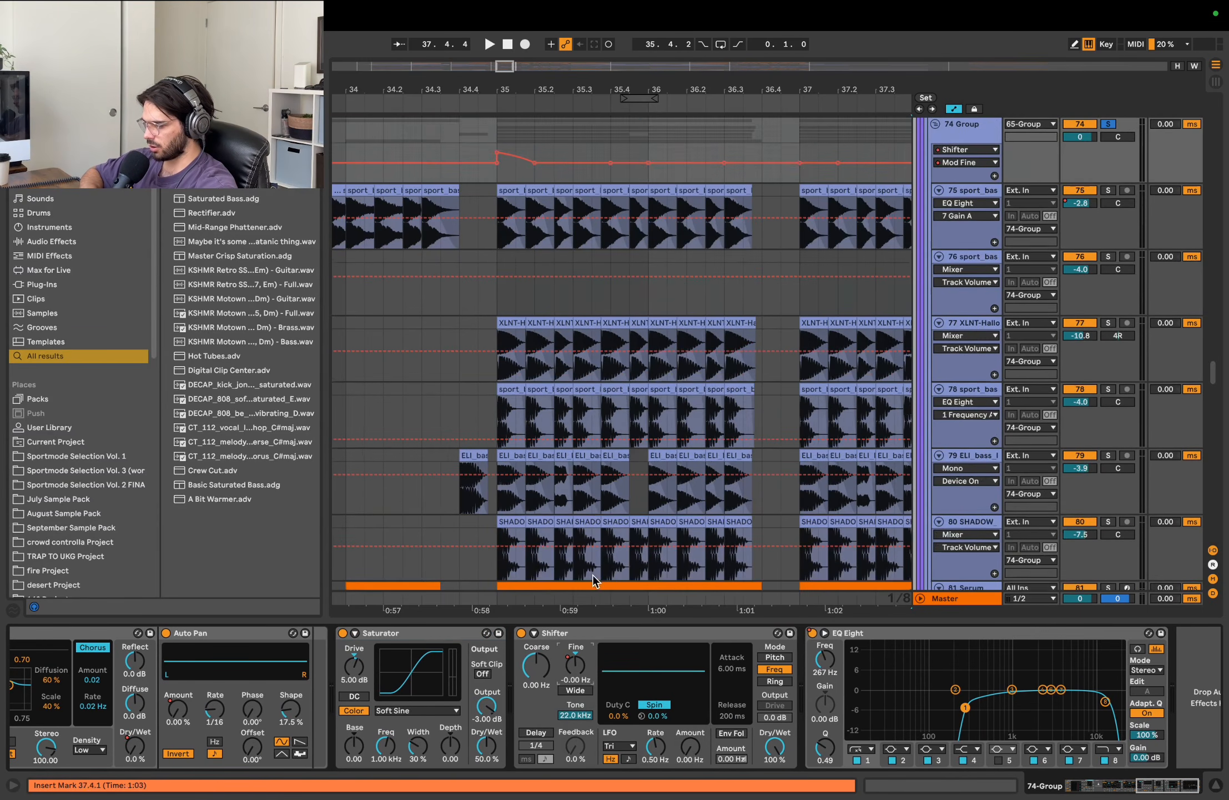
key(space)
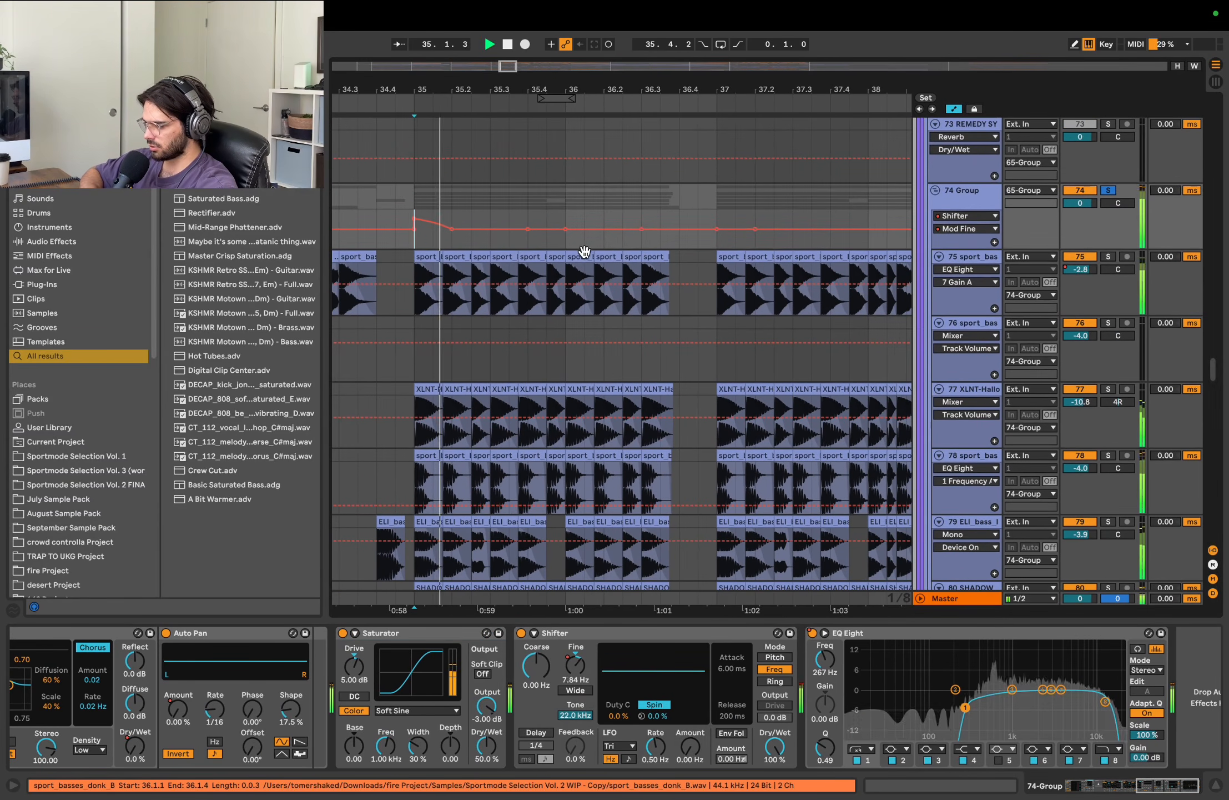
- Inspect the EQ Eight at the end of group 74's chain, checking the band 8 high cut and band 1 low cut
scroll(667, 277, down, 4)
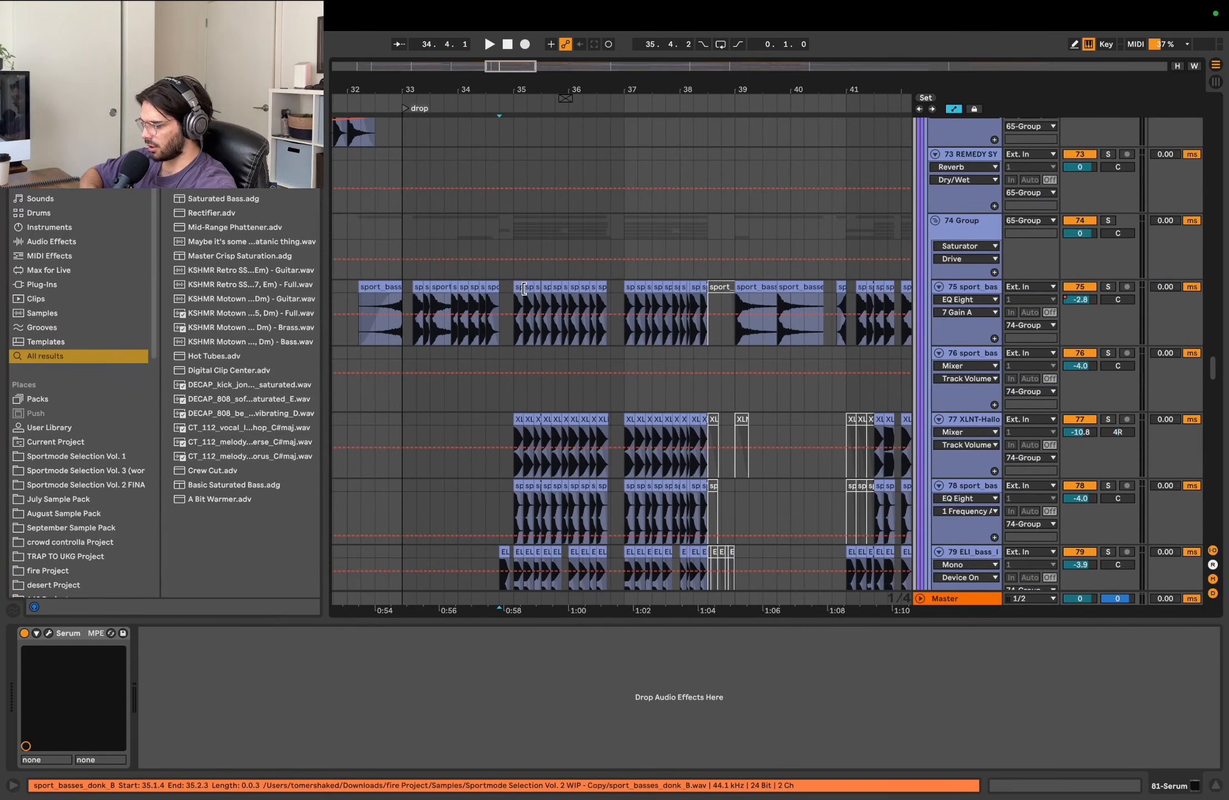
click(963, 221)
scroll(837, 704, right, 5)
scroll(837, 710, right, 10)
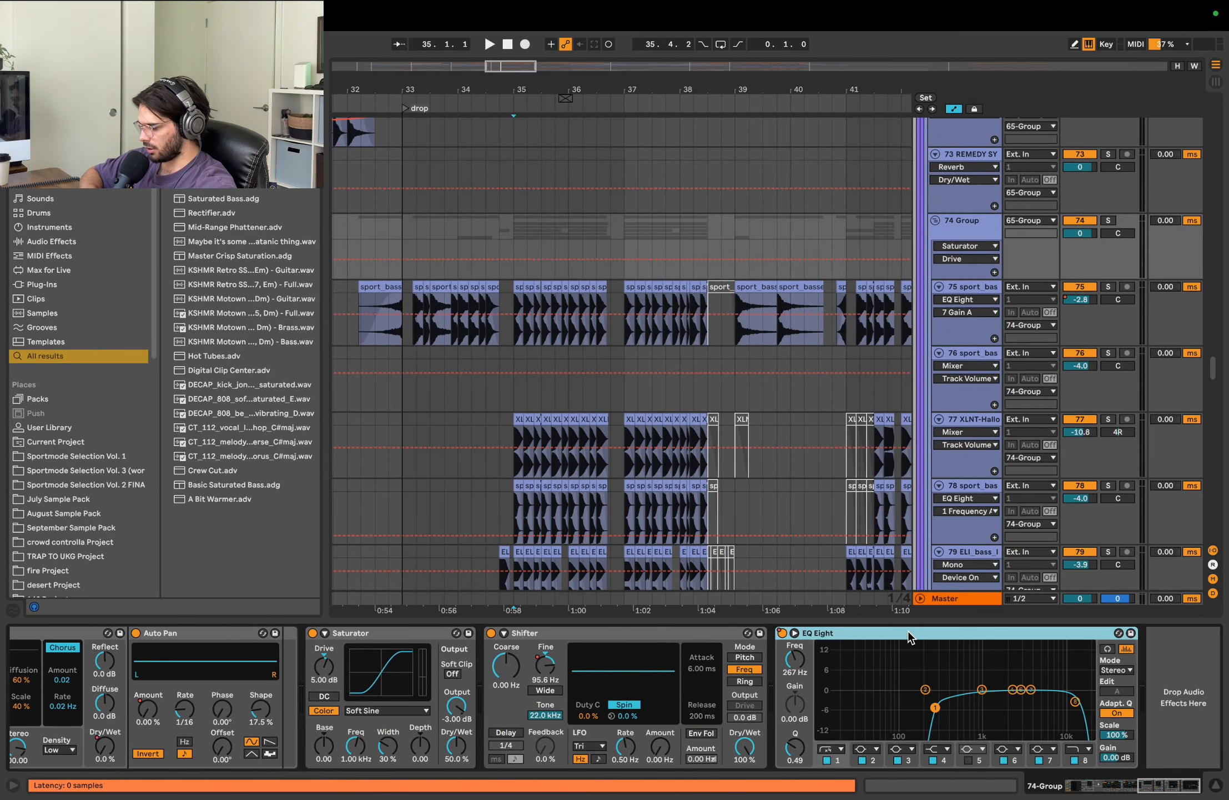
click(1075, 702)
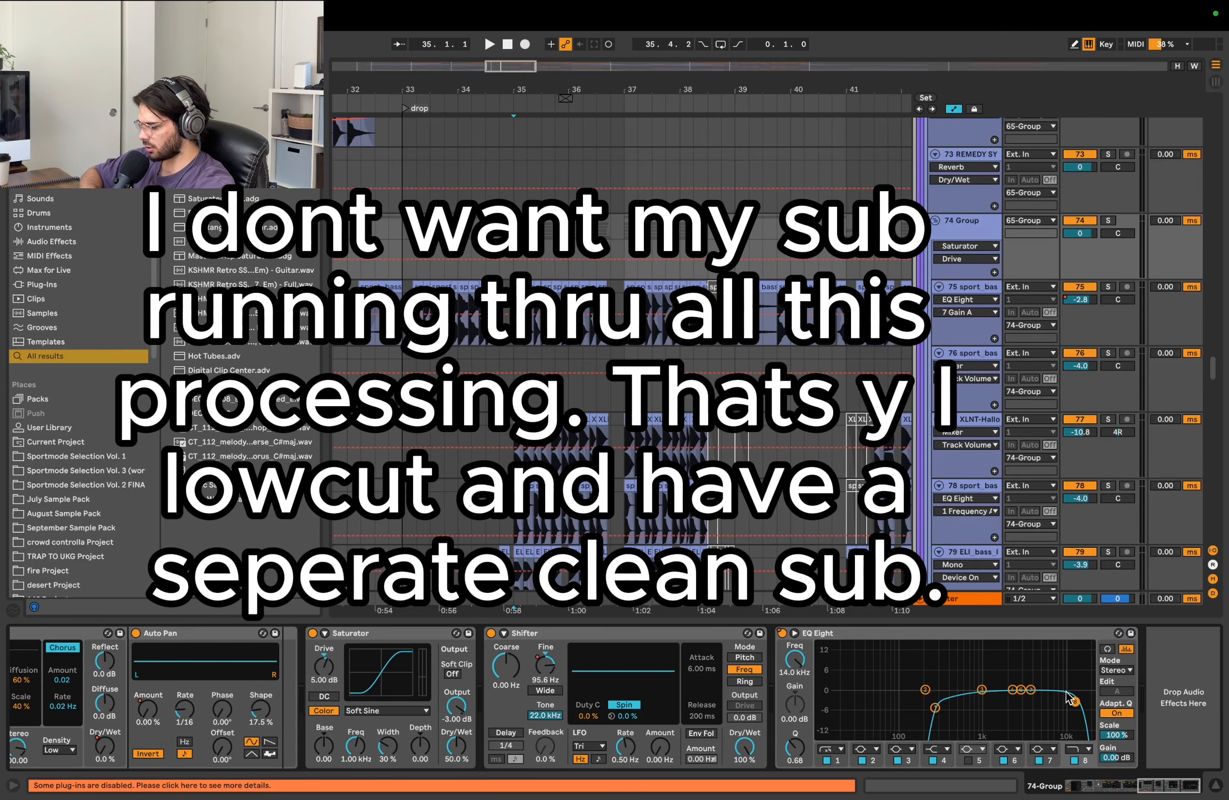
click(934, 708)
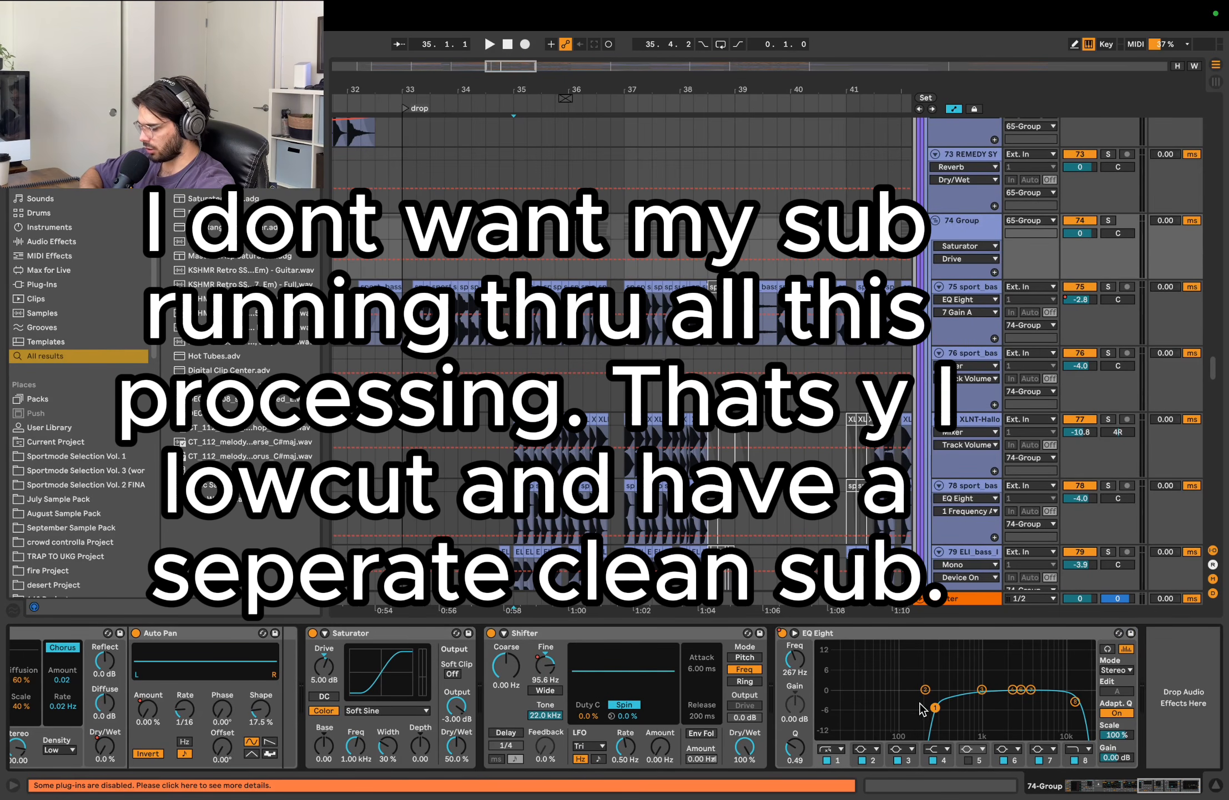
- Audition group 74 soloed from 35.1.1 with EQ Eight's band 1 low cut switched off, and switch the band back on
click(826, 759)
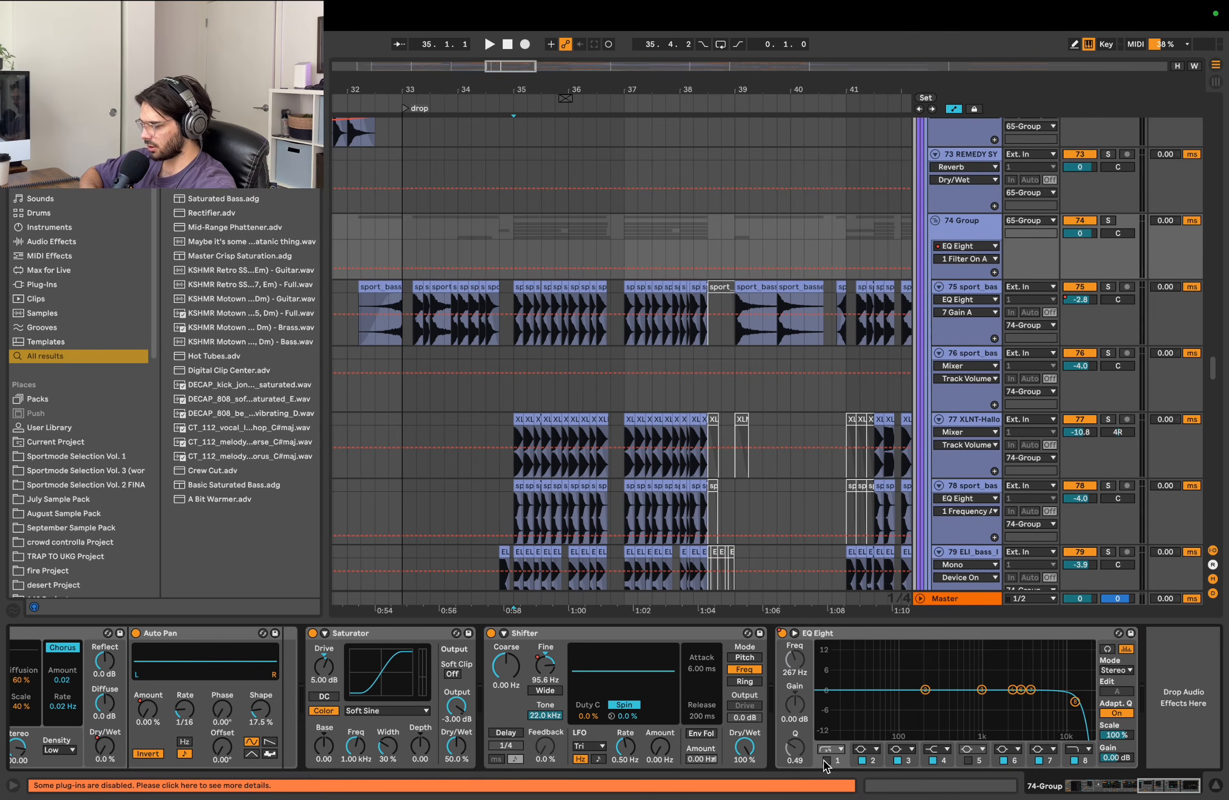
click(1108, 220)
key(space)
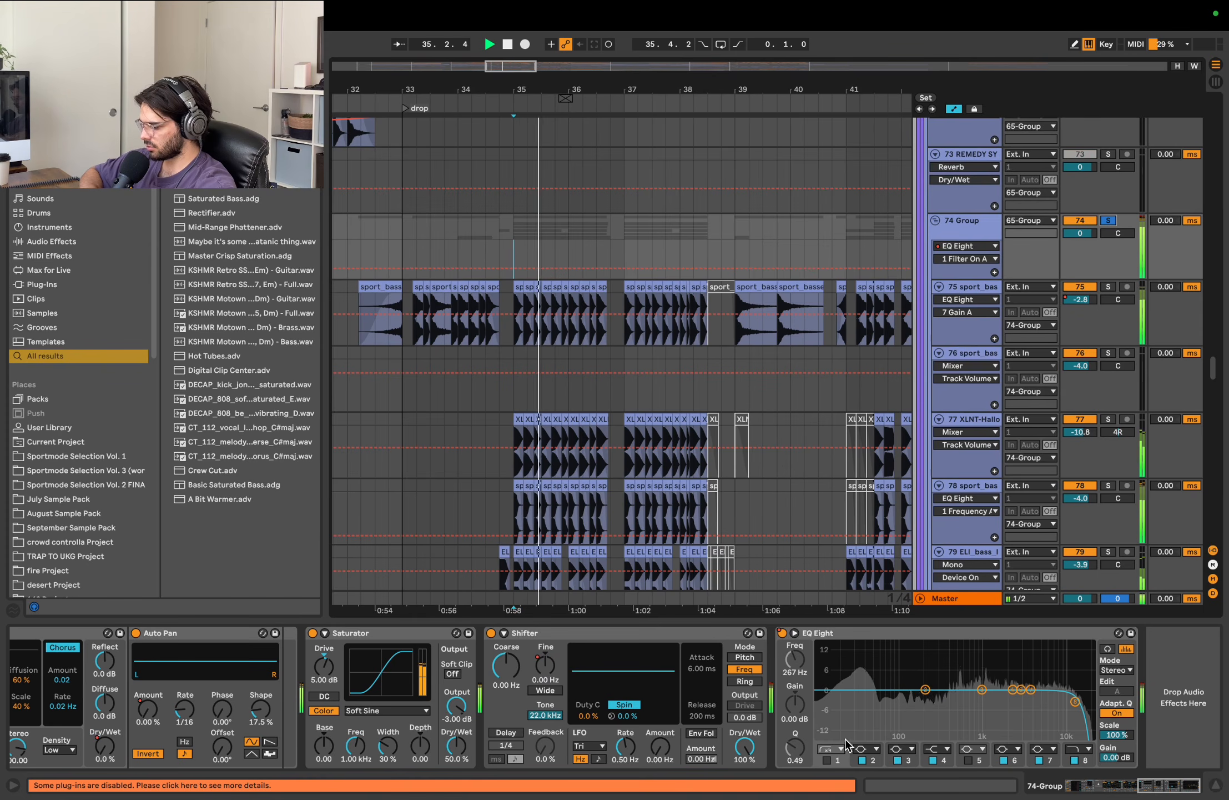
key(space)
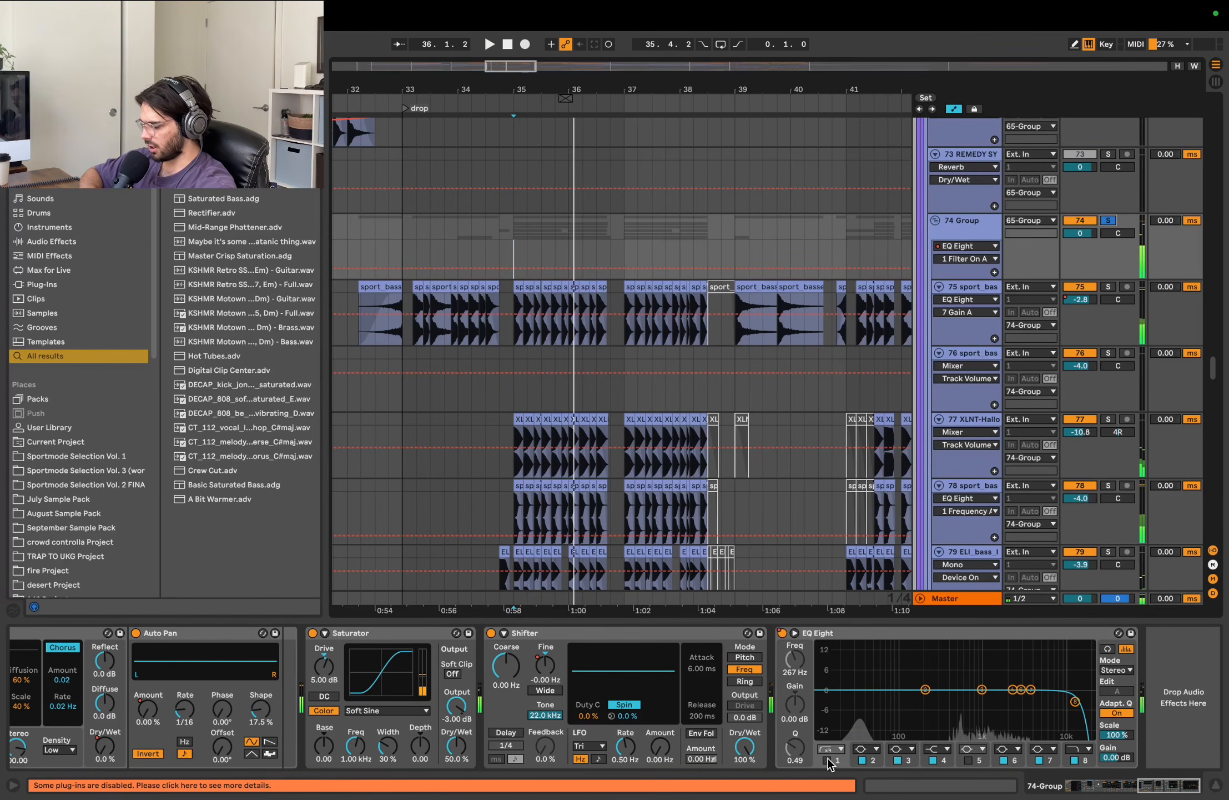
click(827, 760)
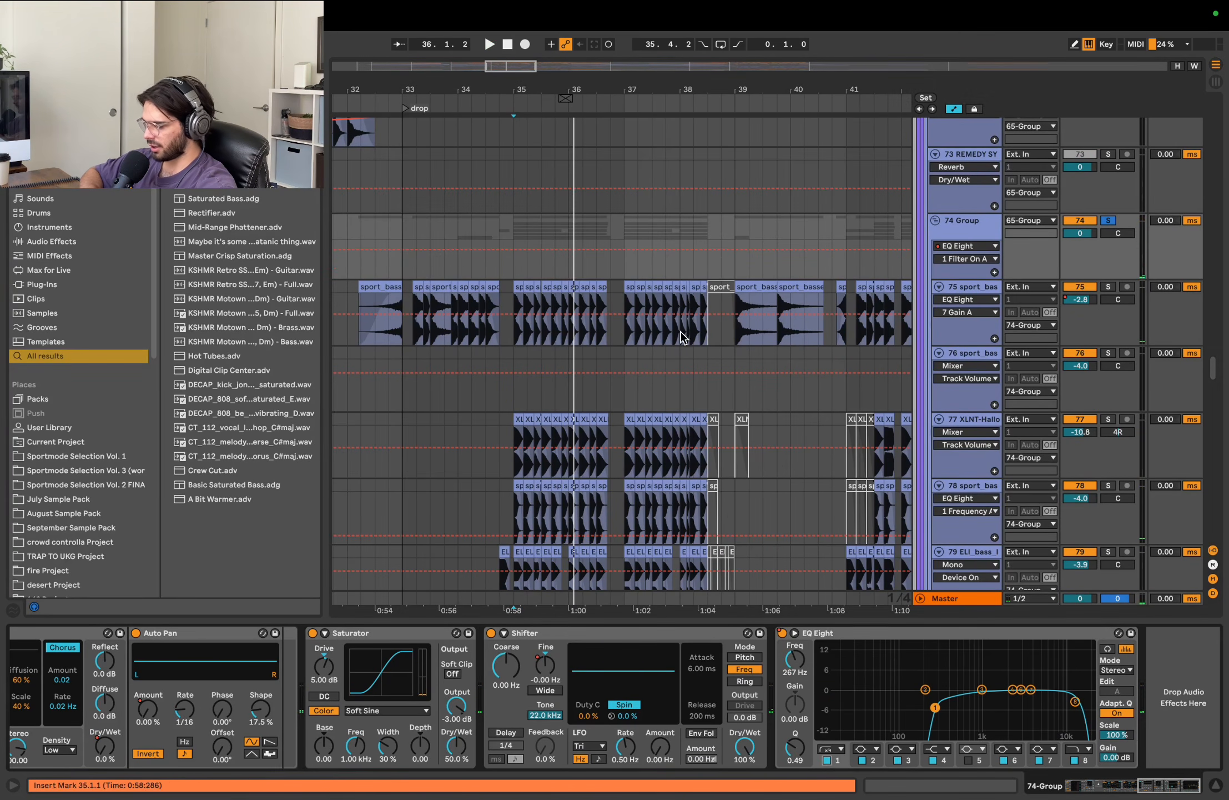
- Audition the soloed Sub track 116 from 35.1.1 and check its low mid scoop EQ curve
scroll(680, 333, down, 10)
scroll(680, 336, down, 20)
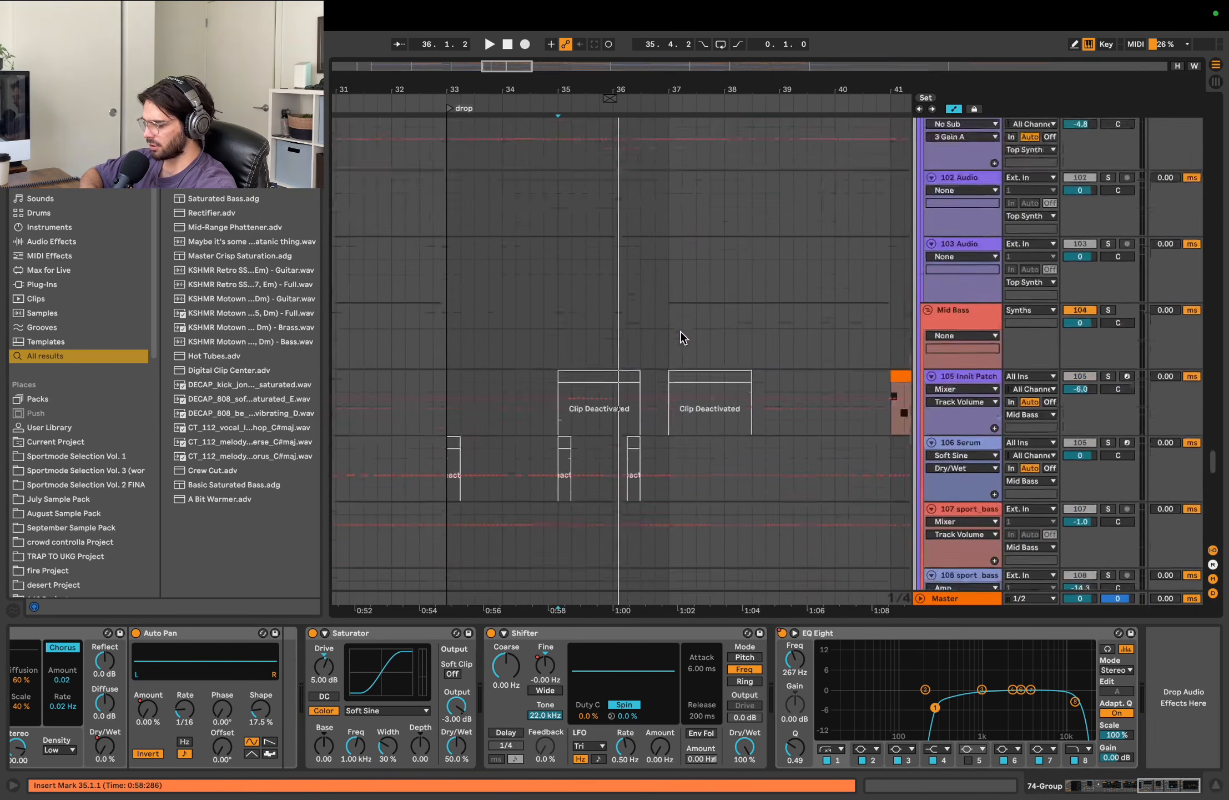
scroll(684, 337, up, 1)
click(1108, 217)
click(572, 255)
key(space)
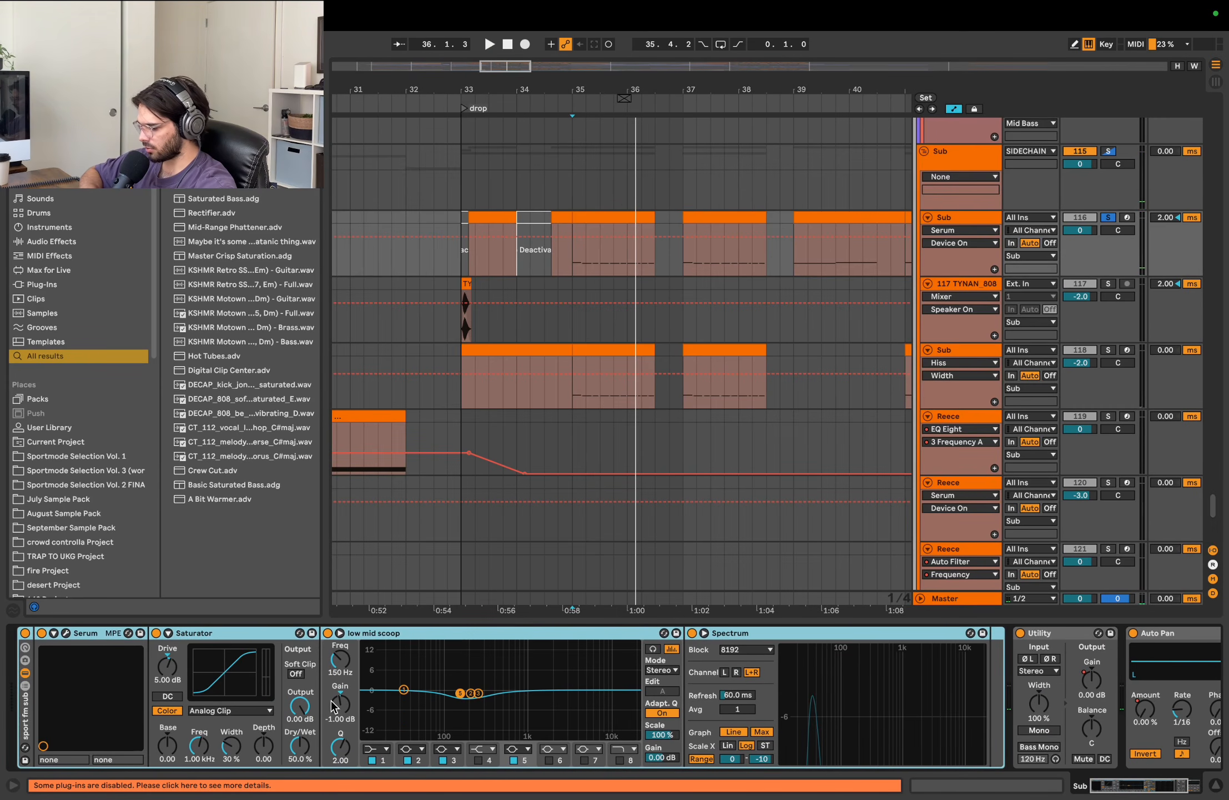
key(space)
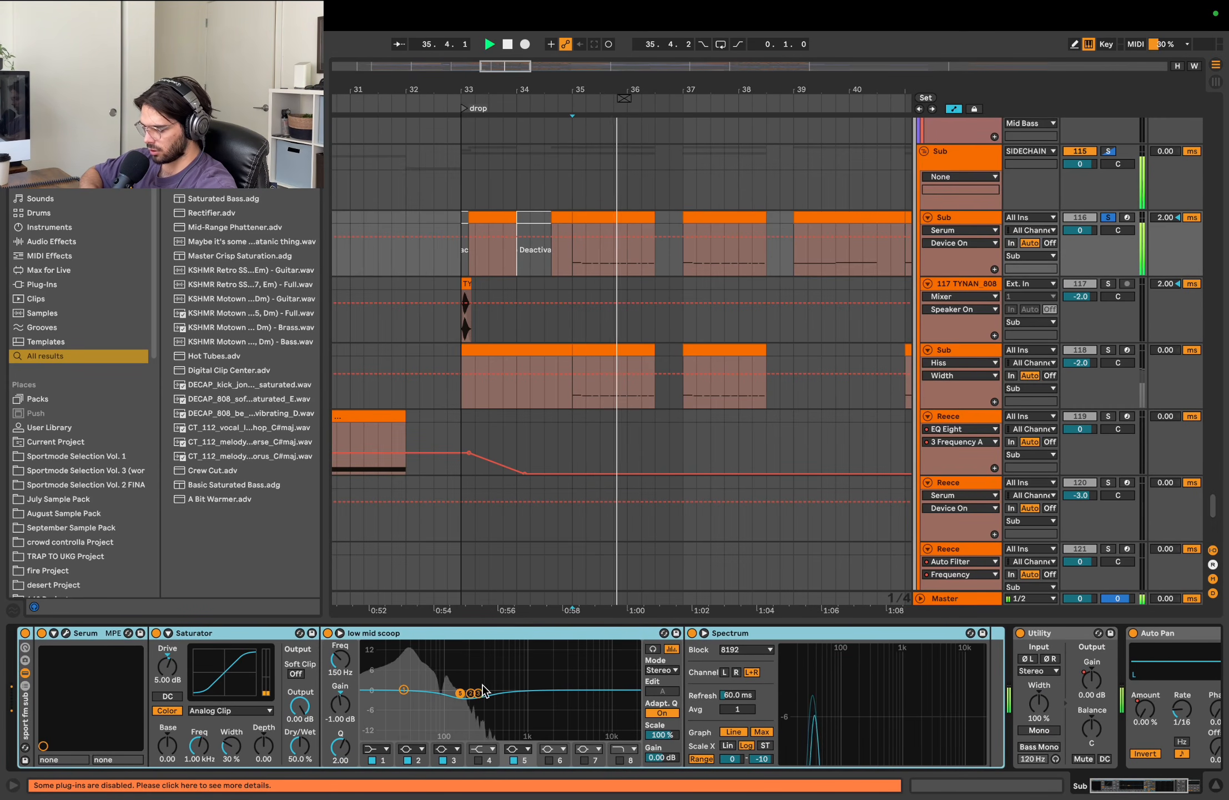
key(space)
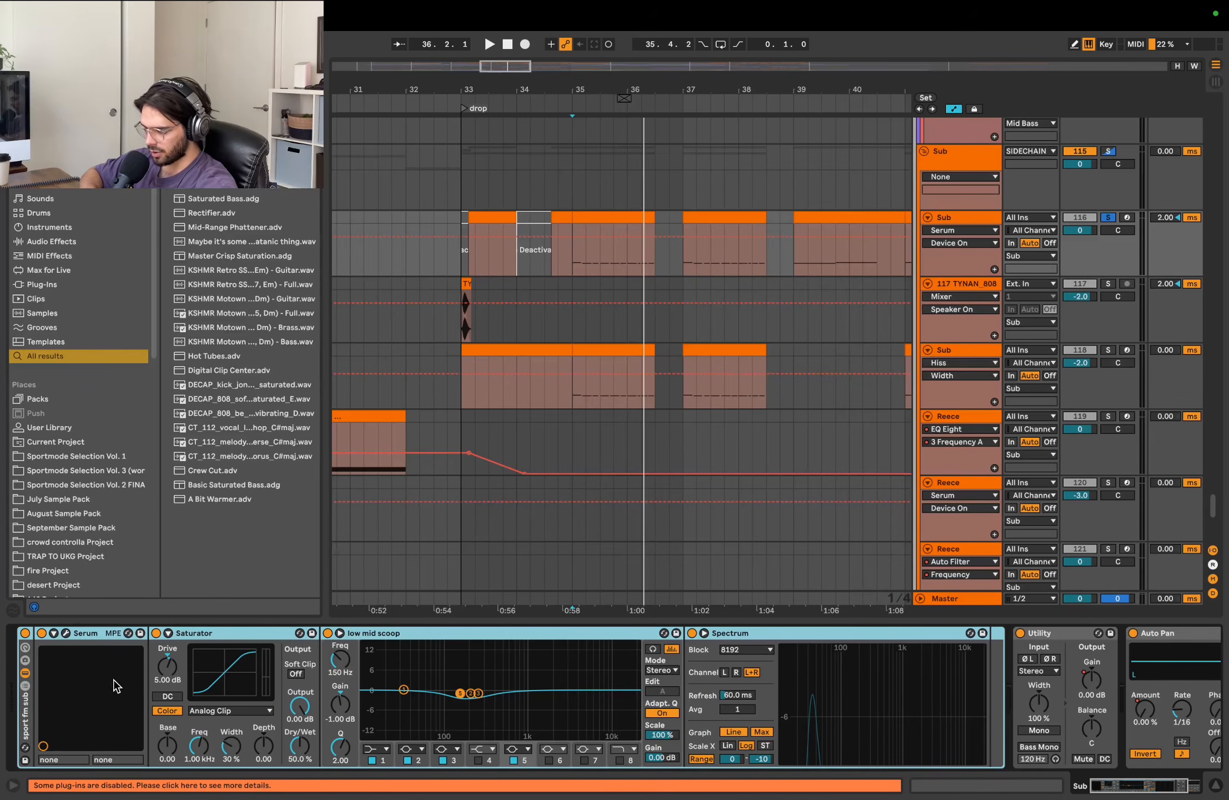
- Audition Sub track 118 soloed from 35.1.1, checking its Hiss and EQ Eight low cut
click(1112, 352)
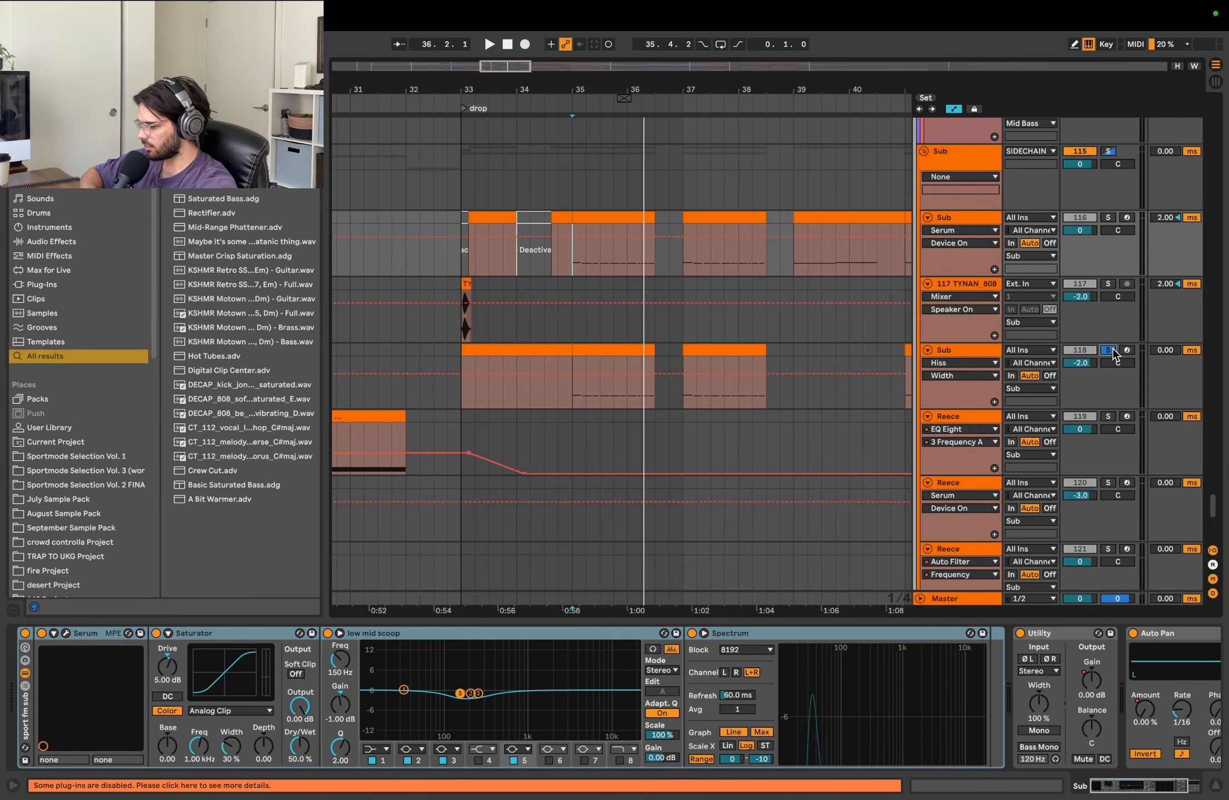
key(space)
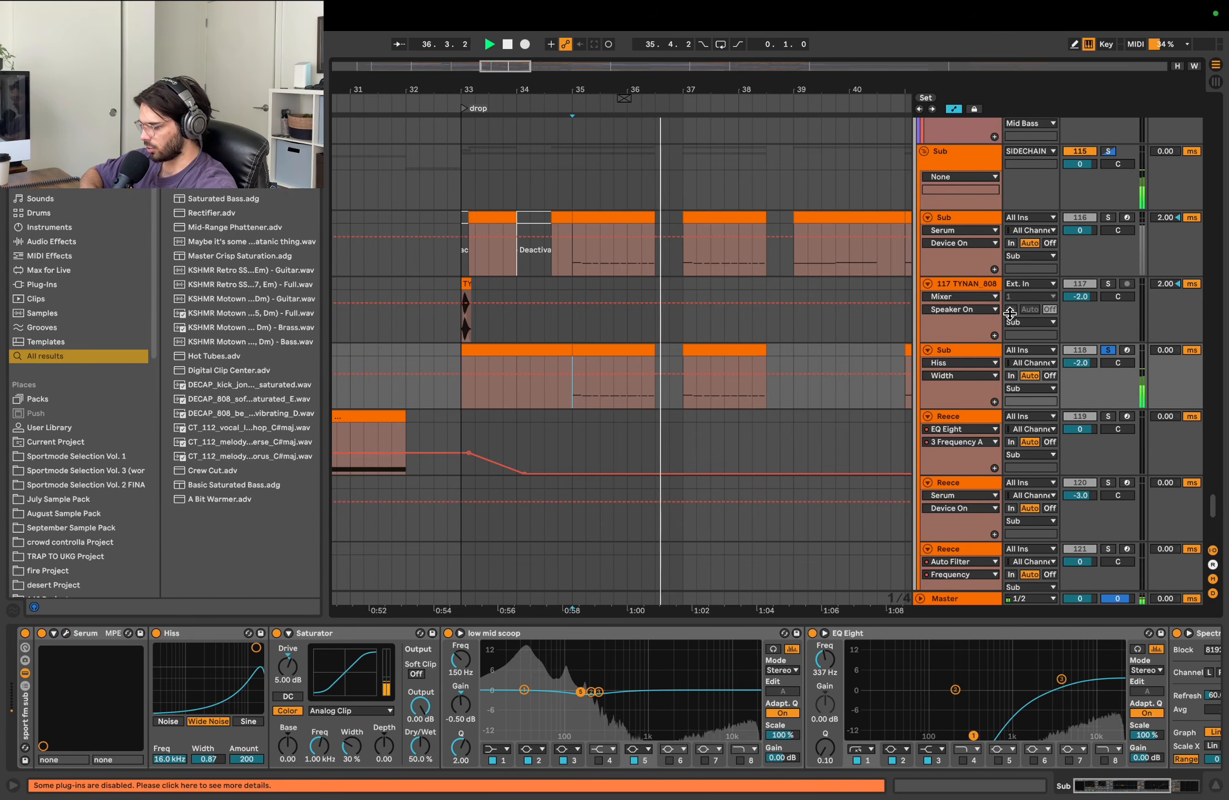
key(space)
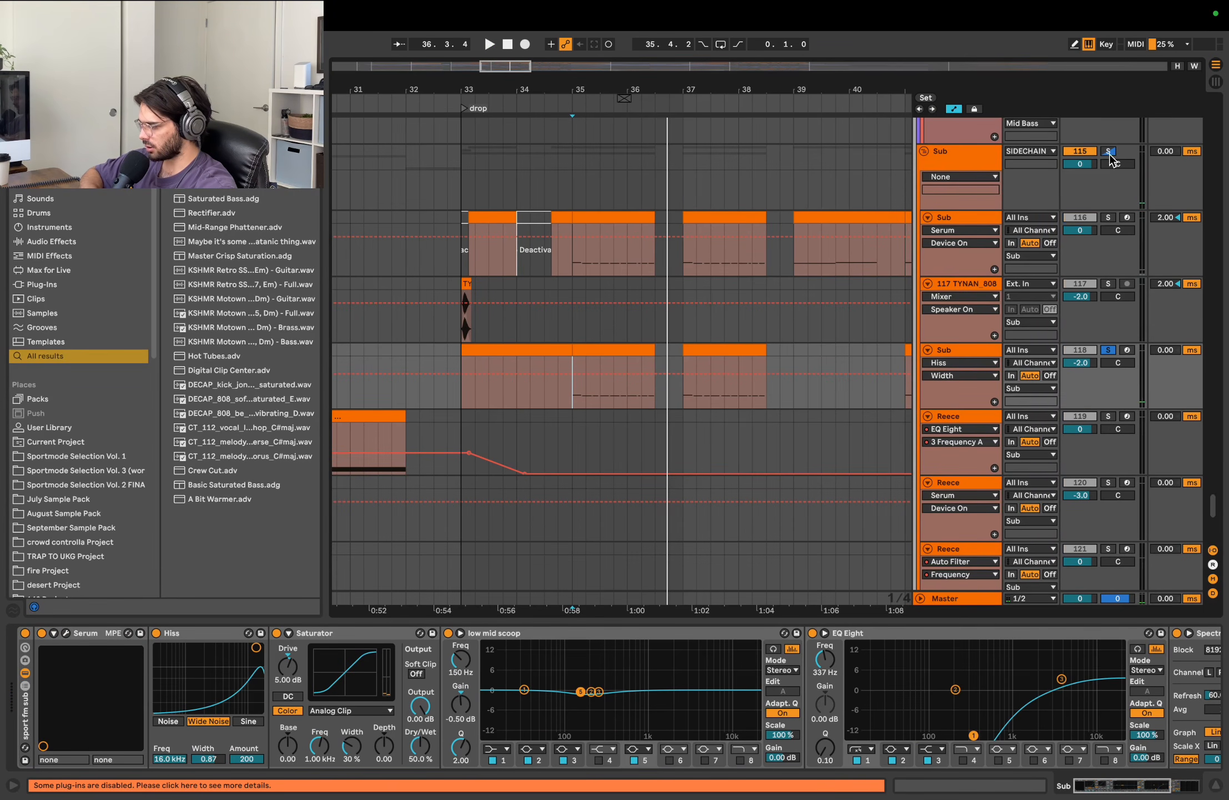
- Audition group 74's bass layers soloed from 35.1.1, following the stacked clips down to the Serum track
scroll(718, 266, up, 20)
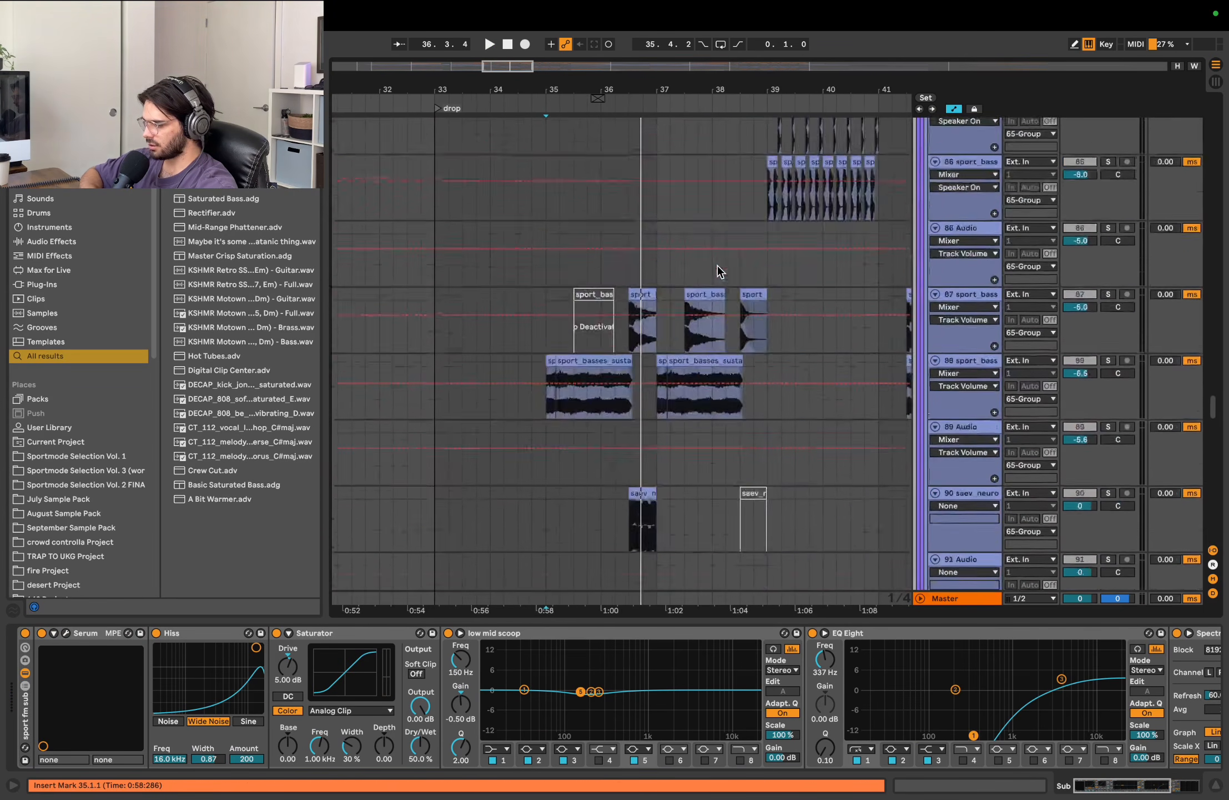
scroll(721, 270, up, 10)
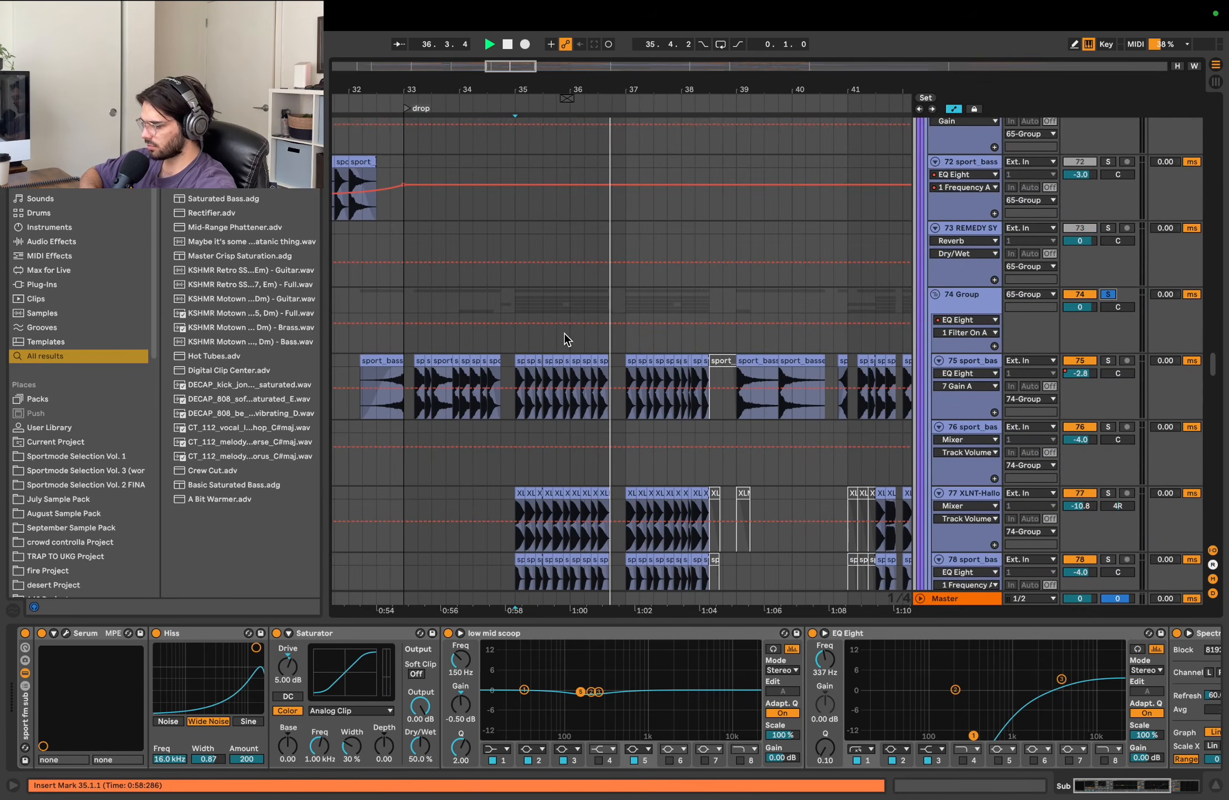
key(space)
scroll(516, 398, down, 2)
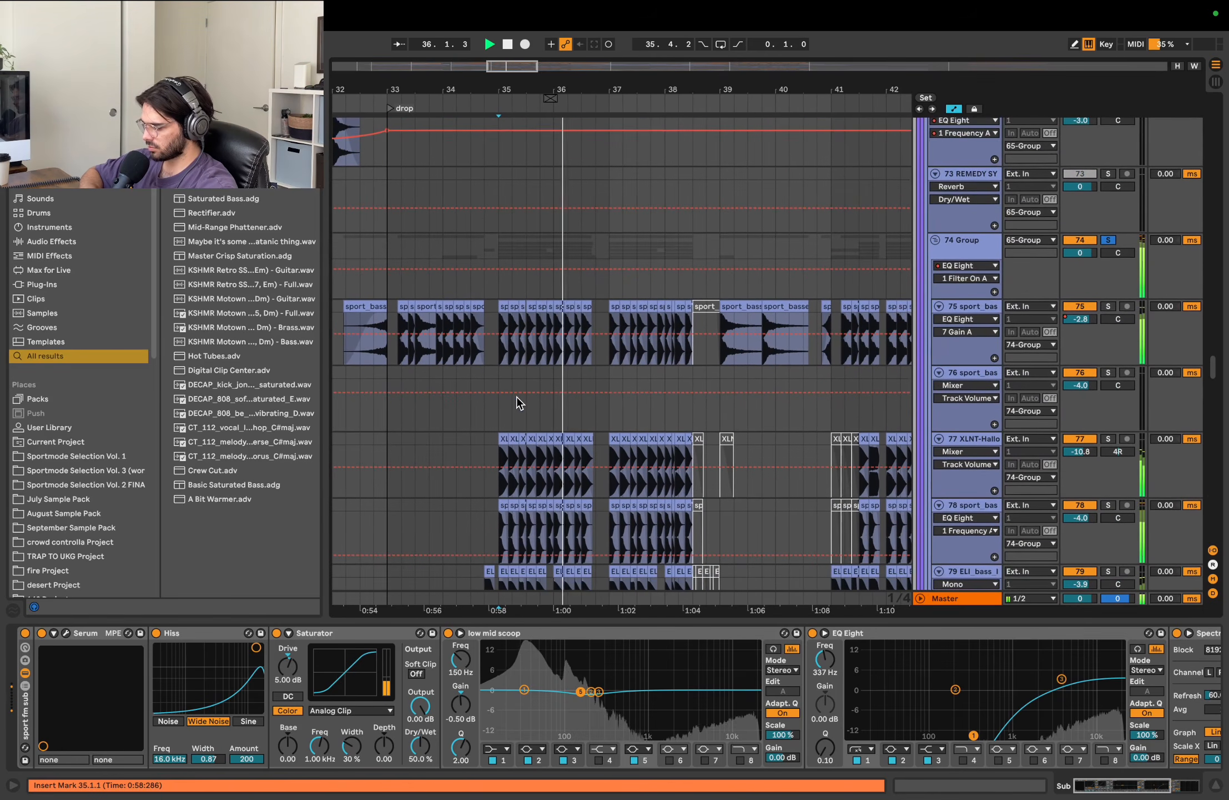
scroll(517, 396, down, 10)
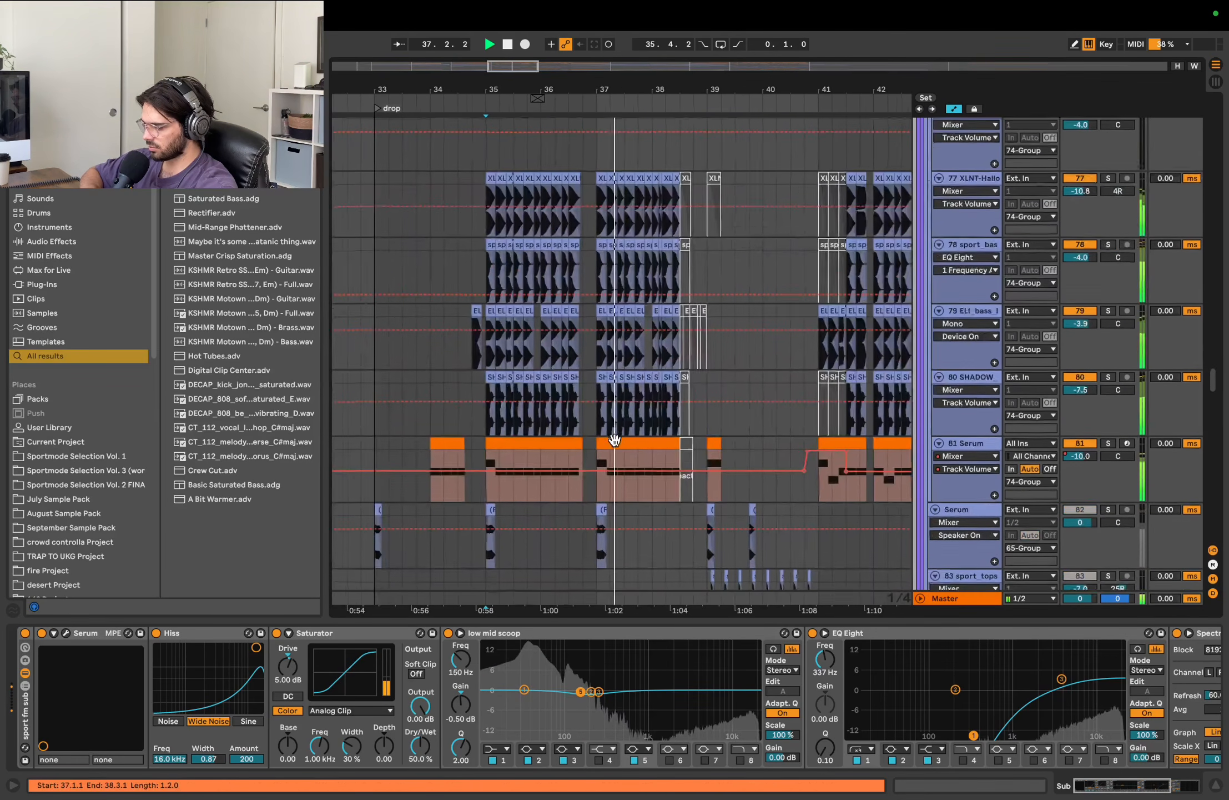
- Audition the 81 Serum layer within group 74 from 35.1.1, trying its track volume at 2.6 dB
click(456, 442)
click(1089, 390)
key(space)
key(space)
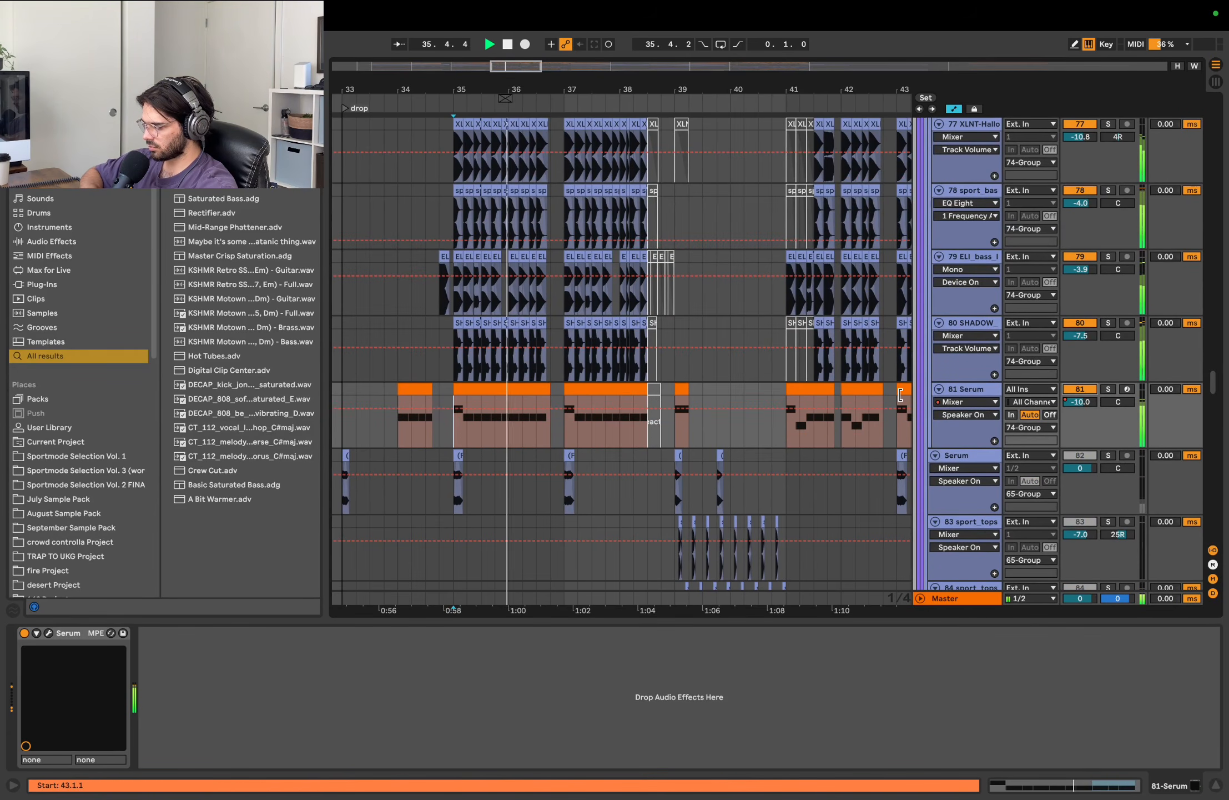
key(space)
key(space)
drag(1065, 403, 1065, 384)
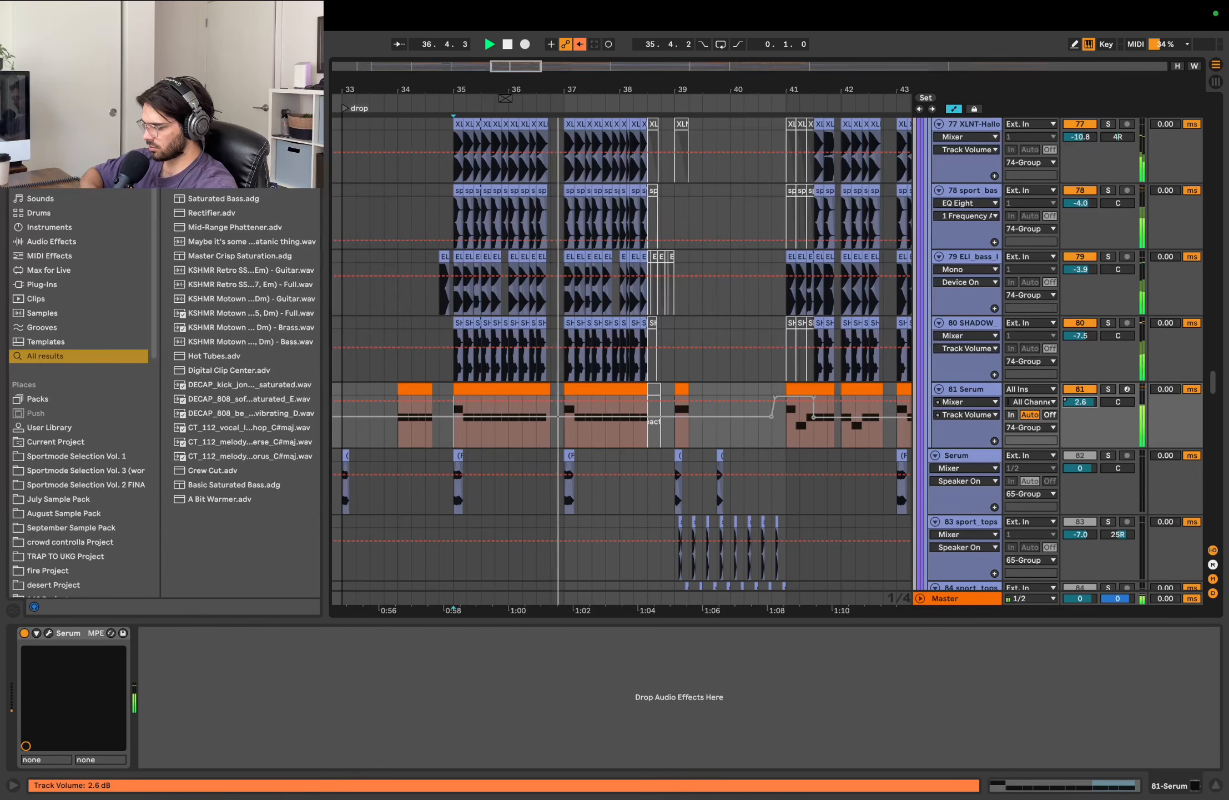
key(space)
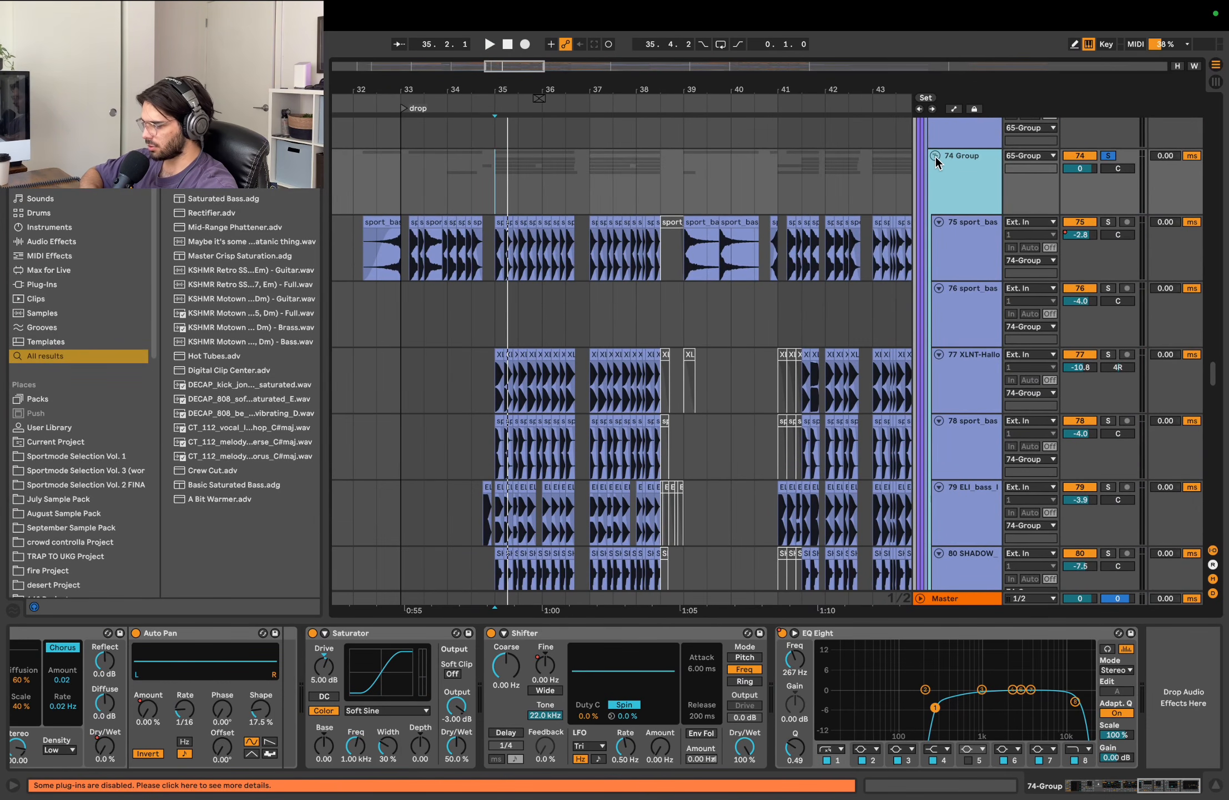
- Highlight group 74's layers from 35.1.1 to 38.3.1 and inspect the 81 Serum clip at 35.1.1
drag(494, 194, 660, 194)
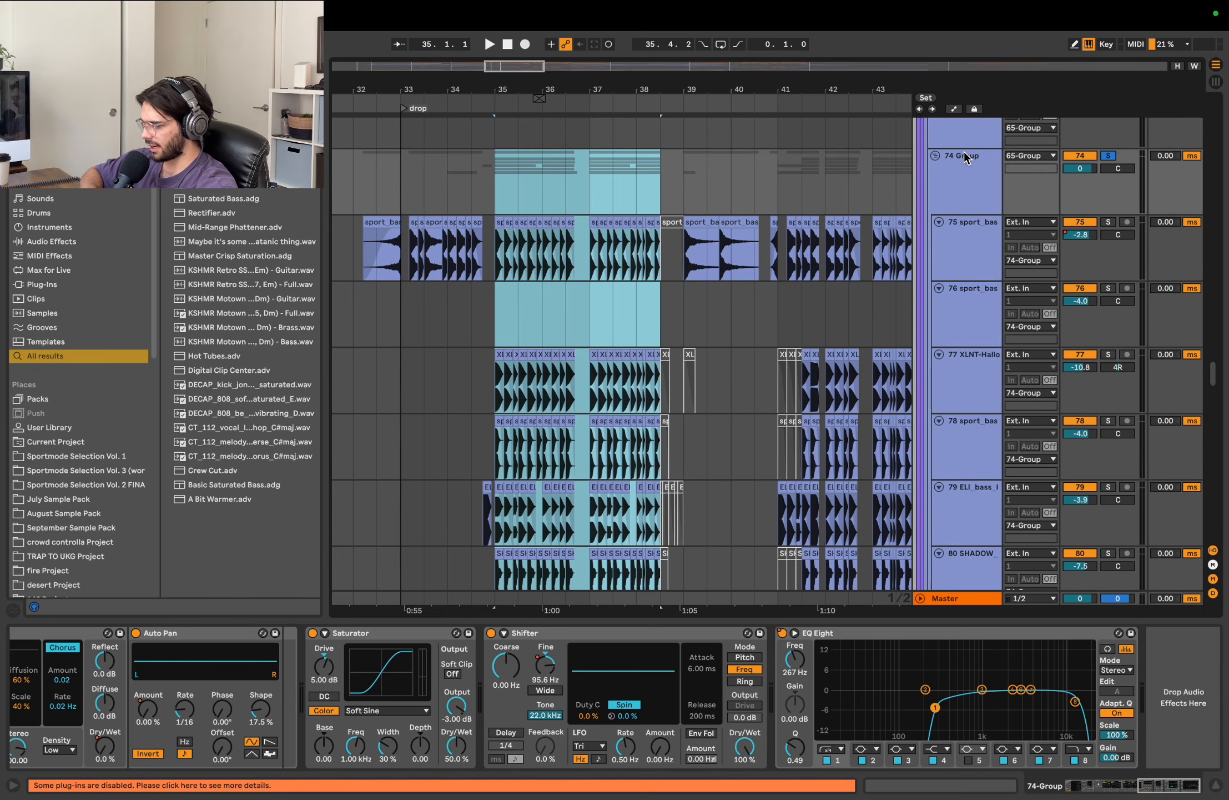
scroll(507, 446, down, 5)
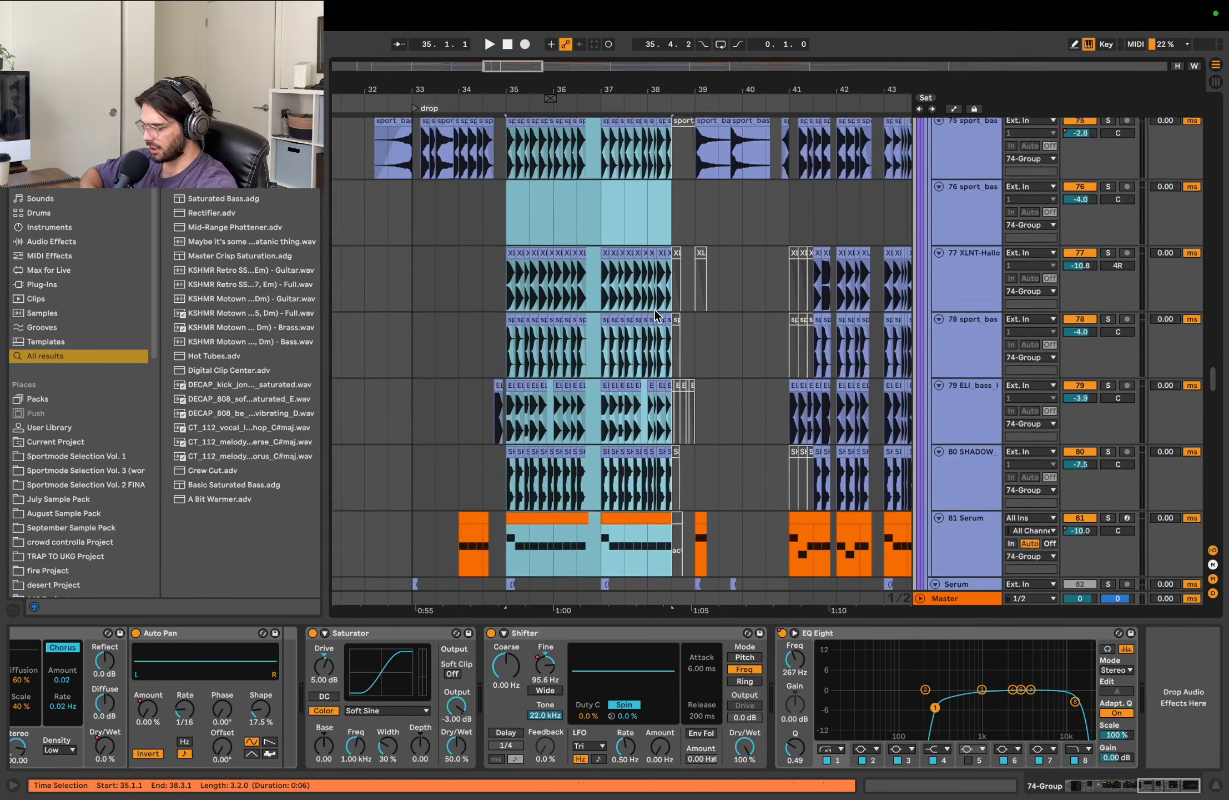
click(504, 447)
click(502, 478)
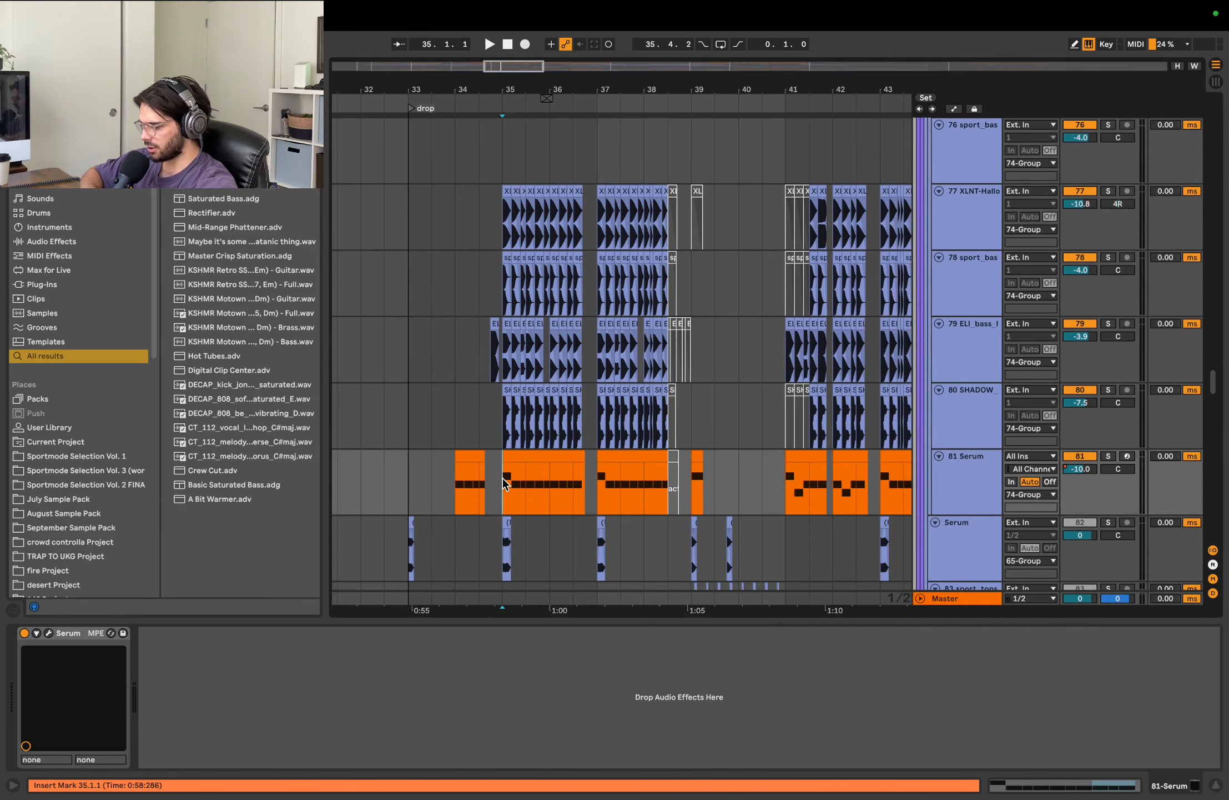
- Compare group 74's effects chain with the device chain on the 81 Serum track
scroll(670, 474, up, 2)
scroll(670, 474, right, 1)
scroll(670, 474, down, 2)
scroll(787, 357, up, 5)
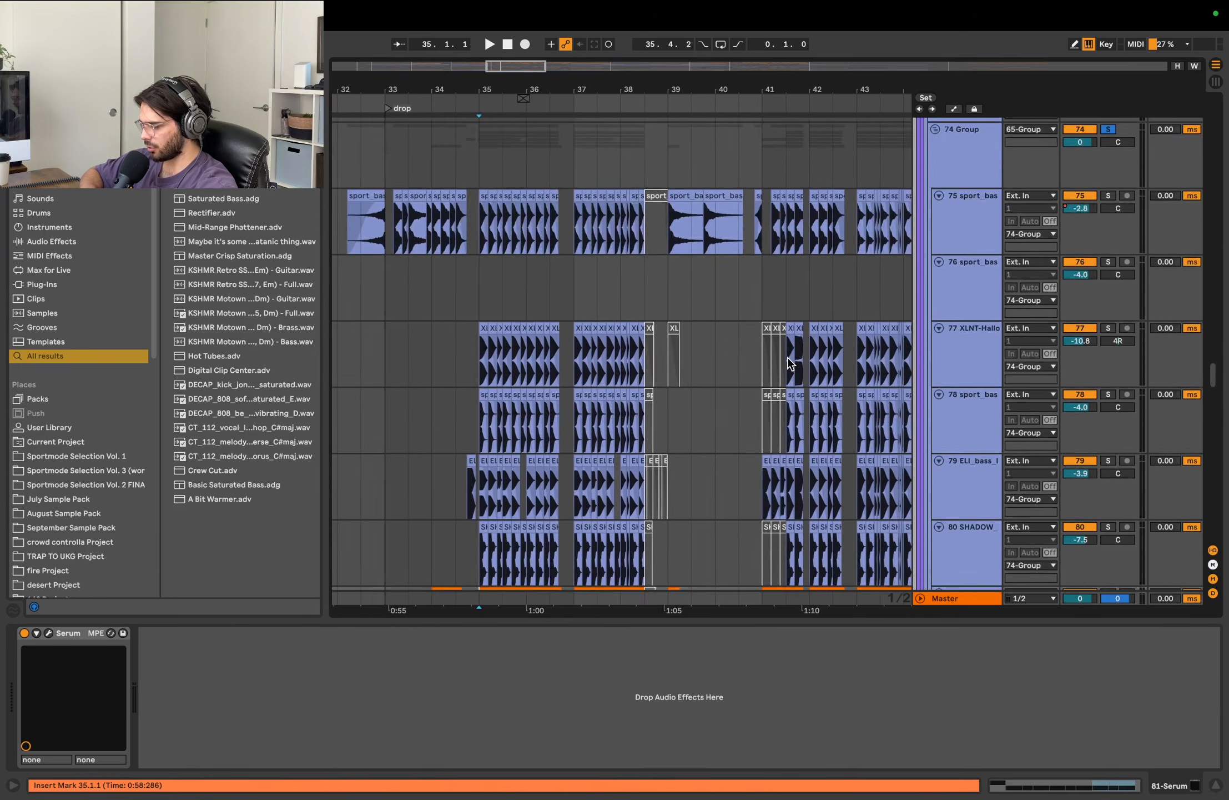
click(513, 234)
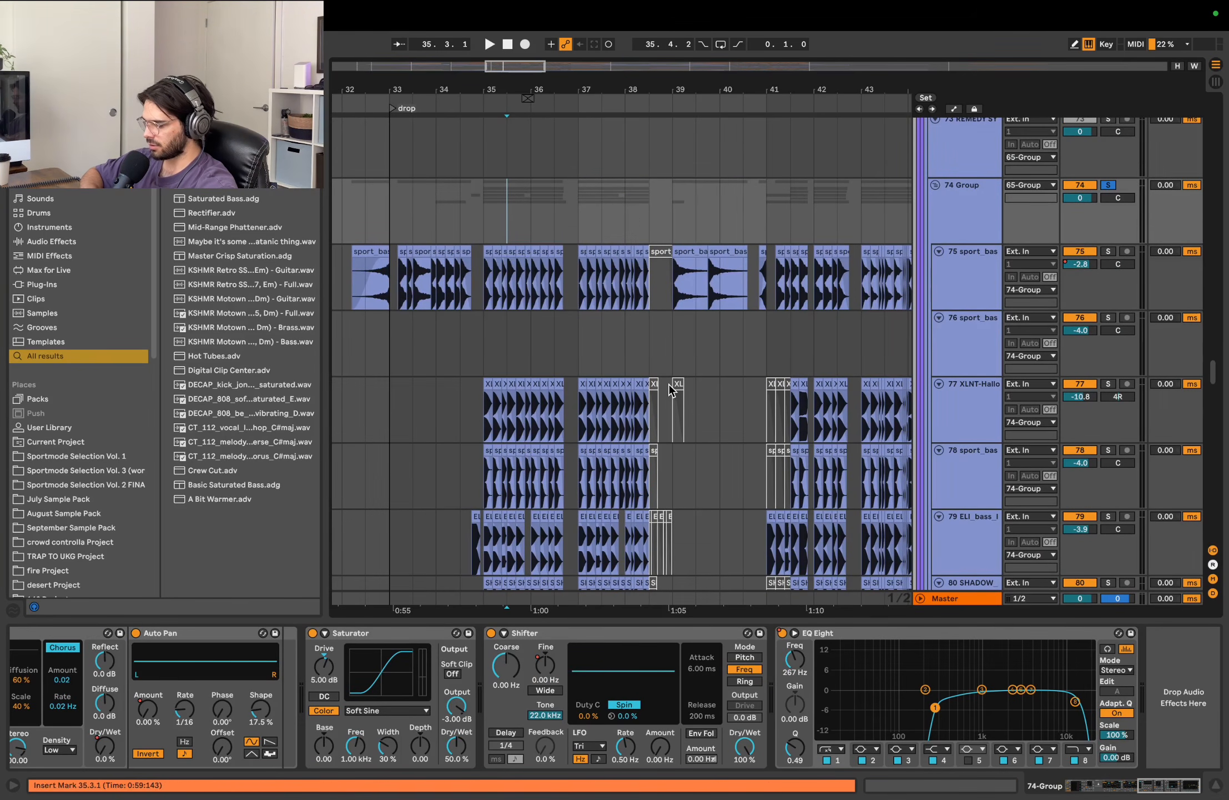
scroll(593, 706, left, 3)
scroll(455, 428, down, 5)
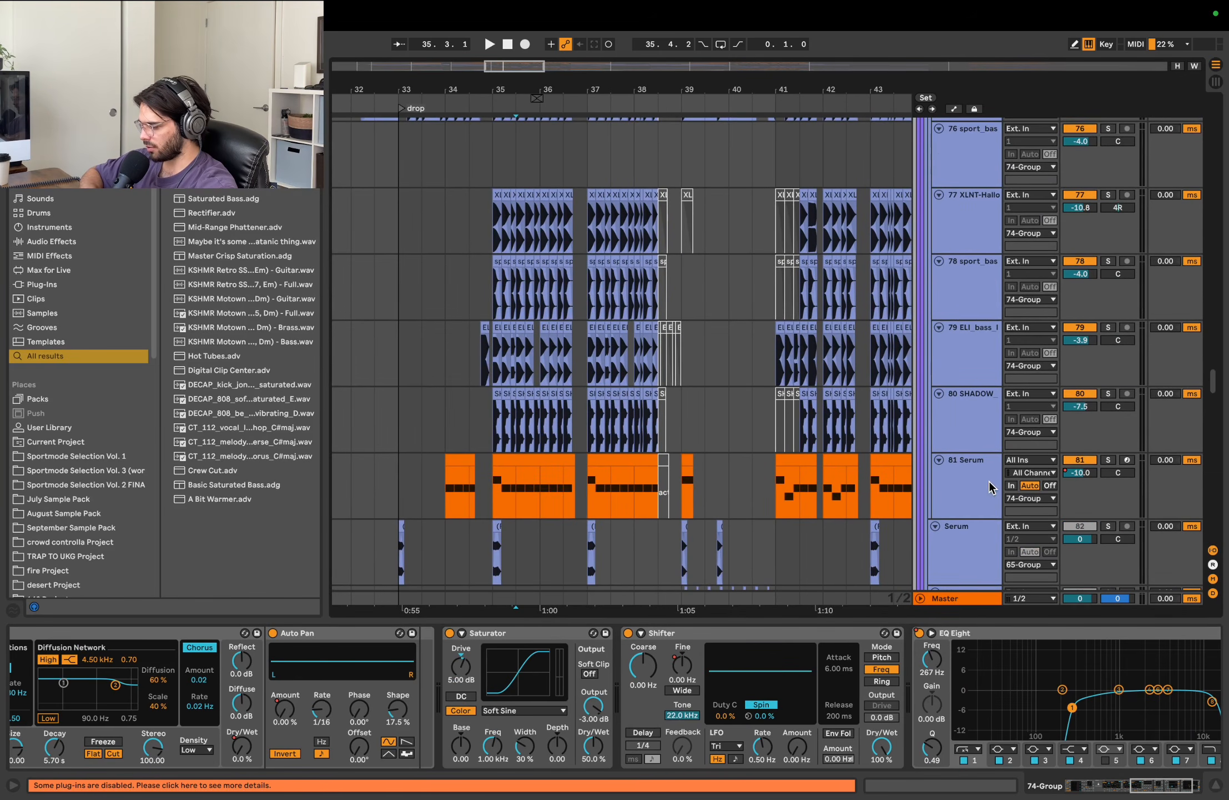
click(968, 488)
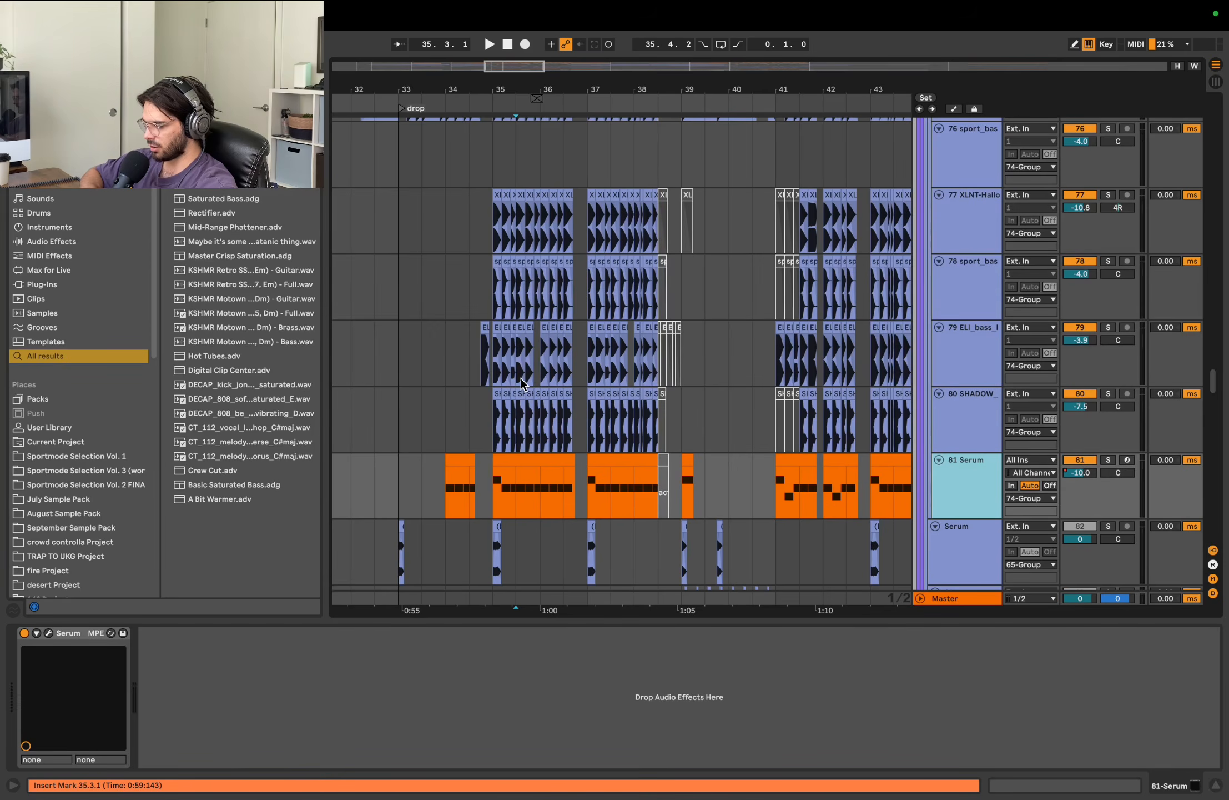
- Audition the frozen Serum hit on track 82 from 35.1.1, first soloed and again with the other basses
scroll(520, 378, up, 10)
scroll(509, 378, down, 10)
scroll(508, 378, up, 8)
click(458, 238)
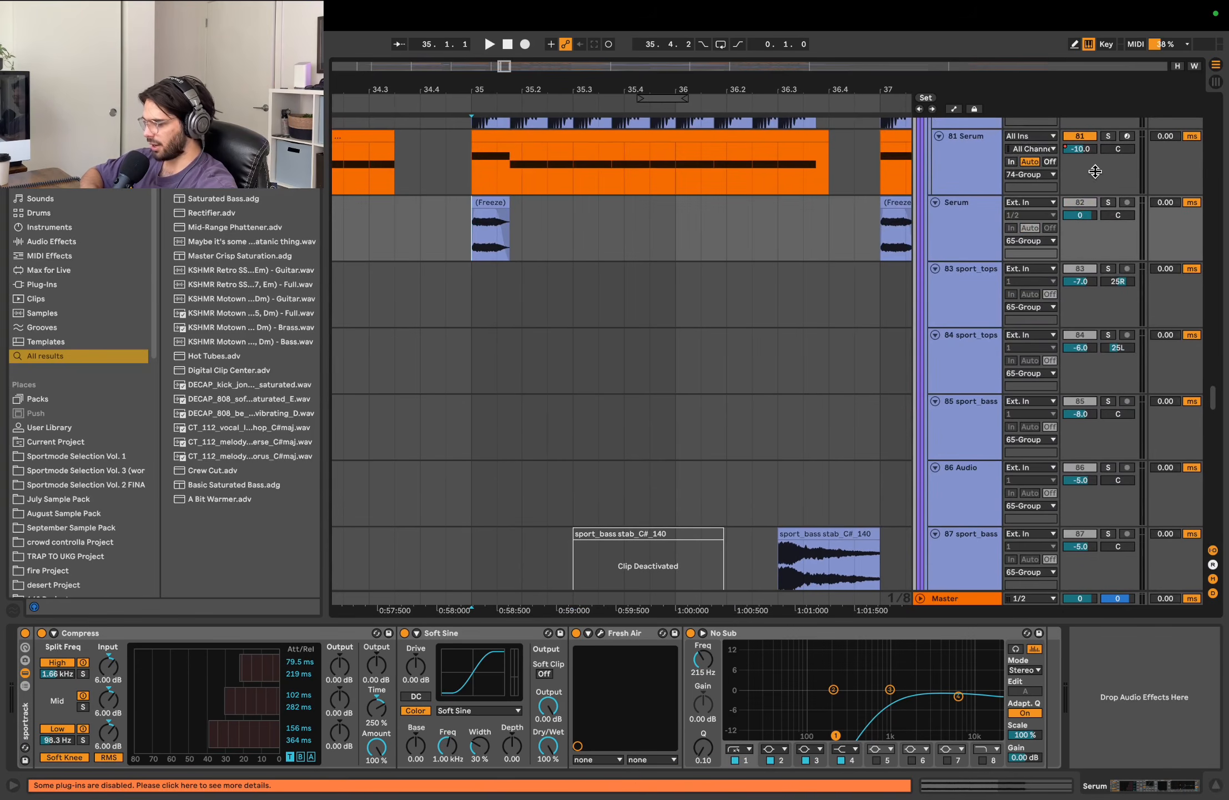
click(1108, 202)
key(space)
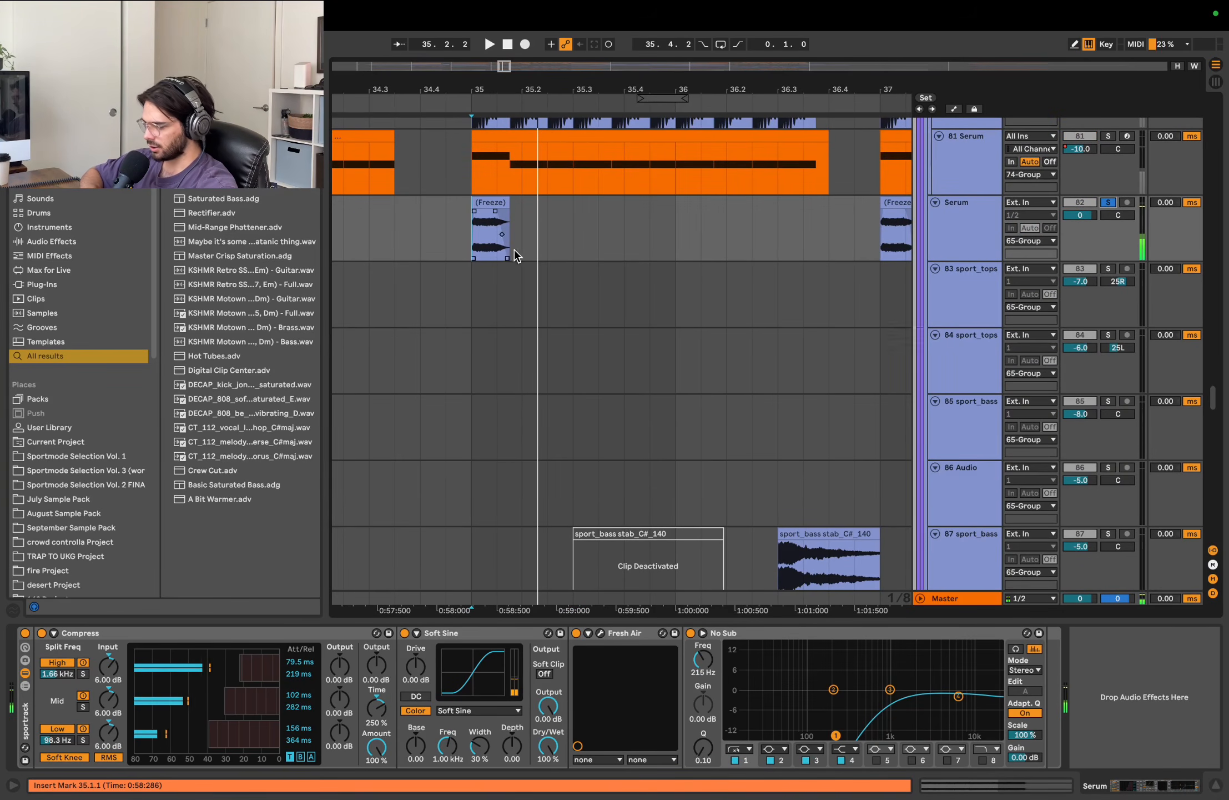
key(space)
key(space)
click(1108, 203)
key(space)
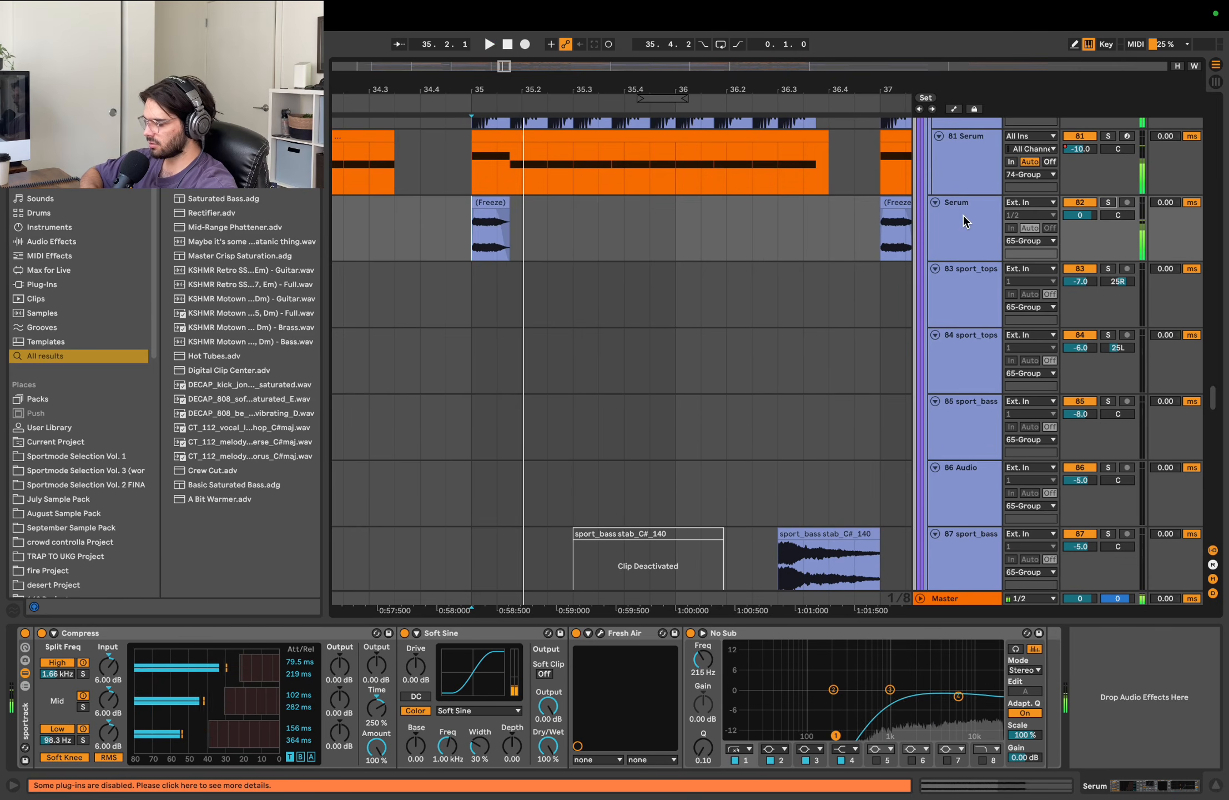
key(space)
- Audition the sport_basses_sustain_03_D# 145 clips on track 88 soloed from 35.1.1
scroll(833, 343, down, 5)
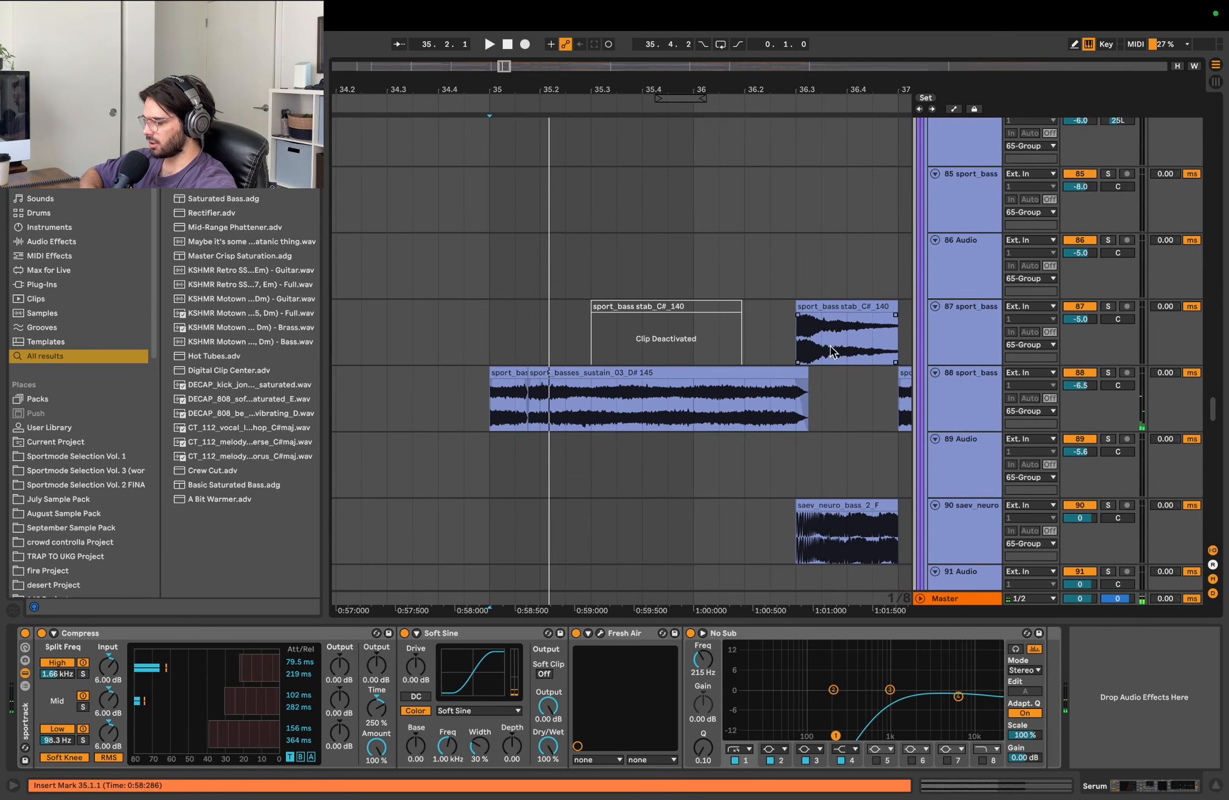
click(488, 411)
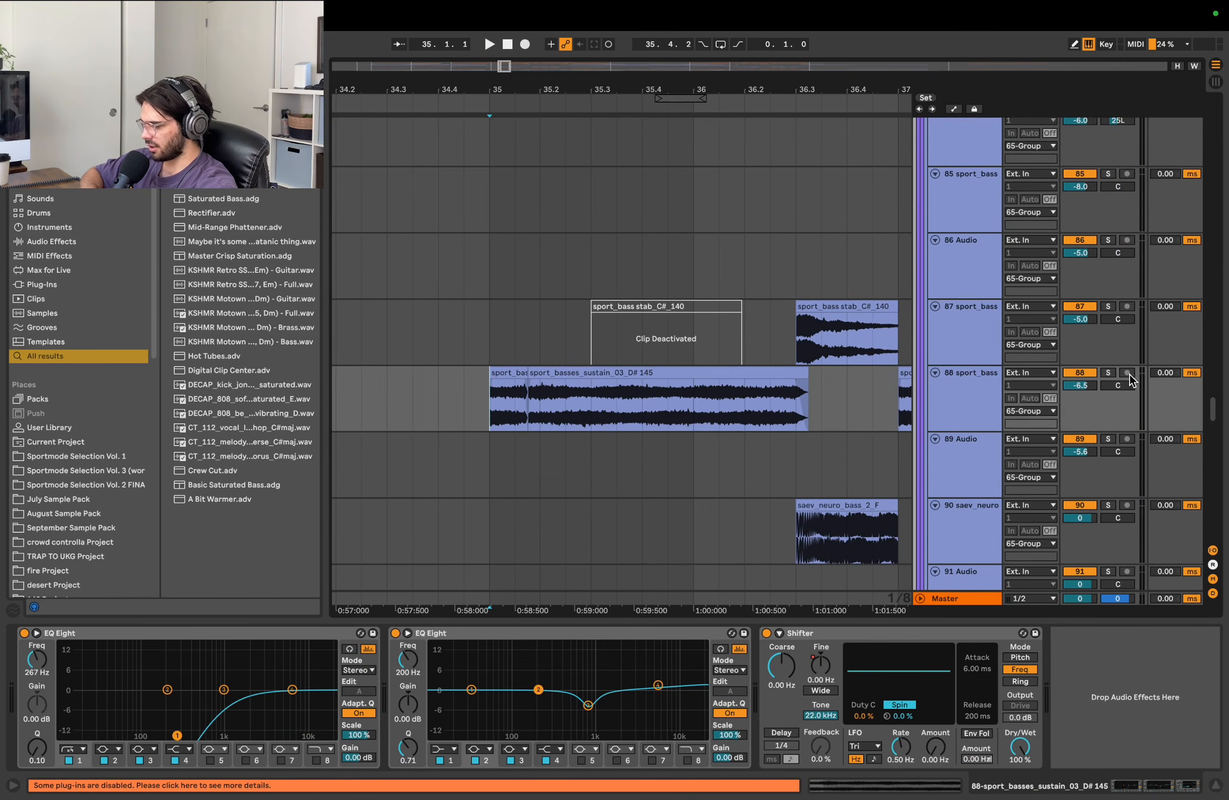
click(1108, 374)
scroll(722, 302, down, 2)
scroll(722, 302, right, 2)
key(space)
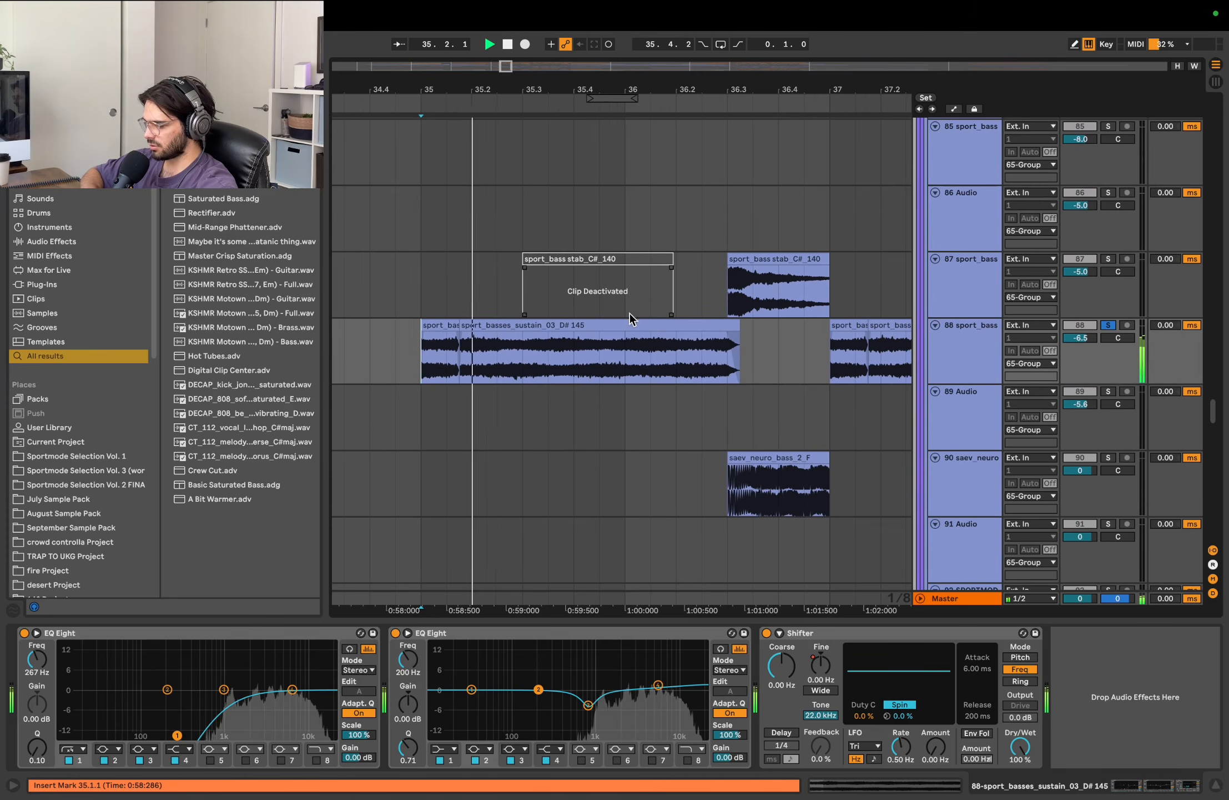
scroll(599, 327, down, 1)
scroll(600, 327, down, 1)
click(575, 356)
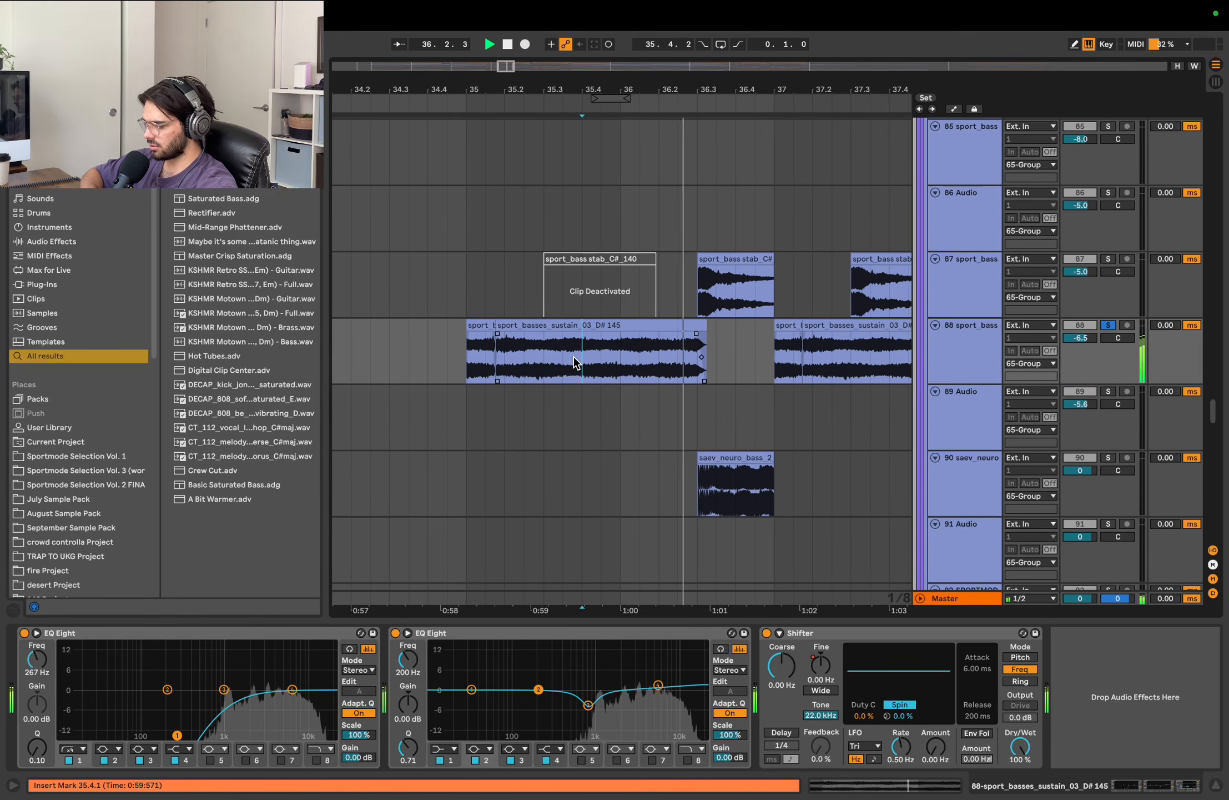
- Unsolo track 88 and audition the bass layers together from 35.1.1 through the stab and neuro bass fill
click(1110, 327)
click(461, 356)
key(space)
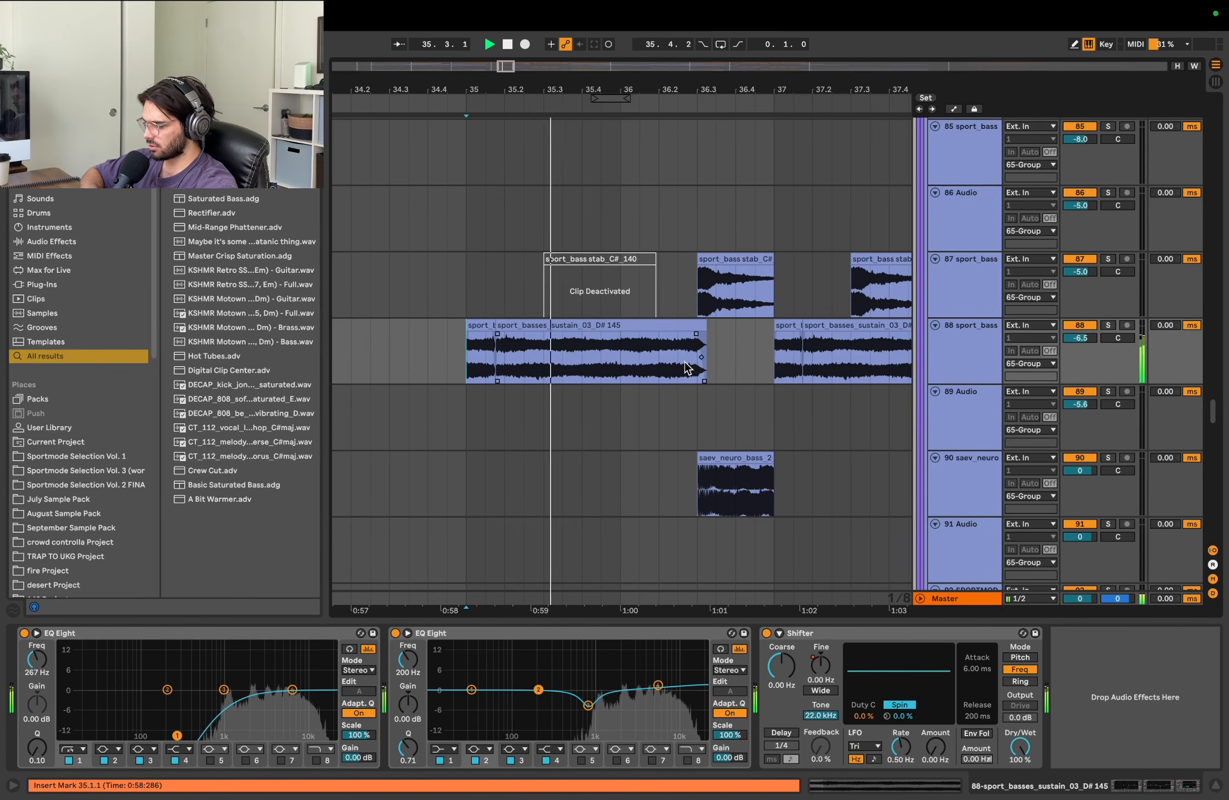
scroll(685, 361, right, 3)
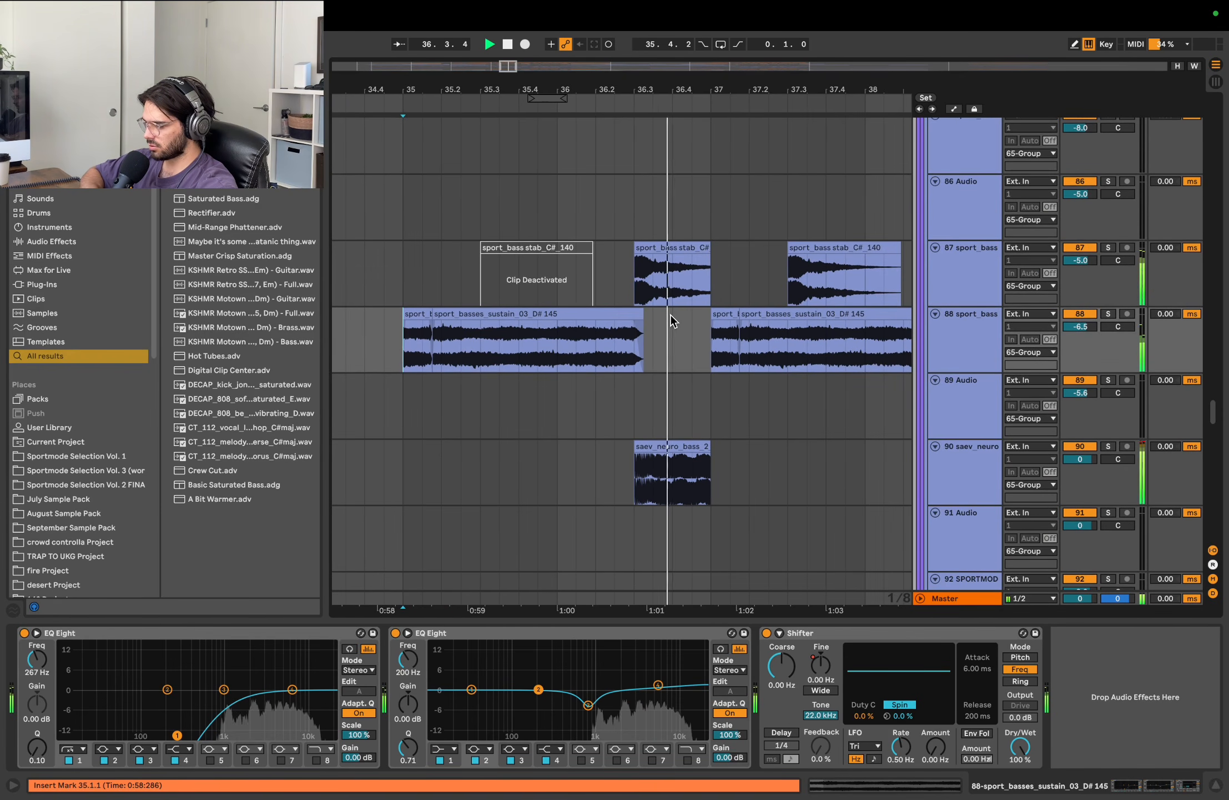
scroll(670, 314, down, 10)
scroll(670, 315, down, 6)
key(space)
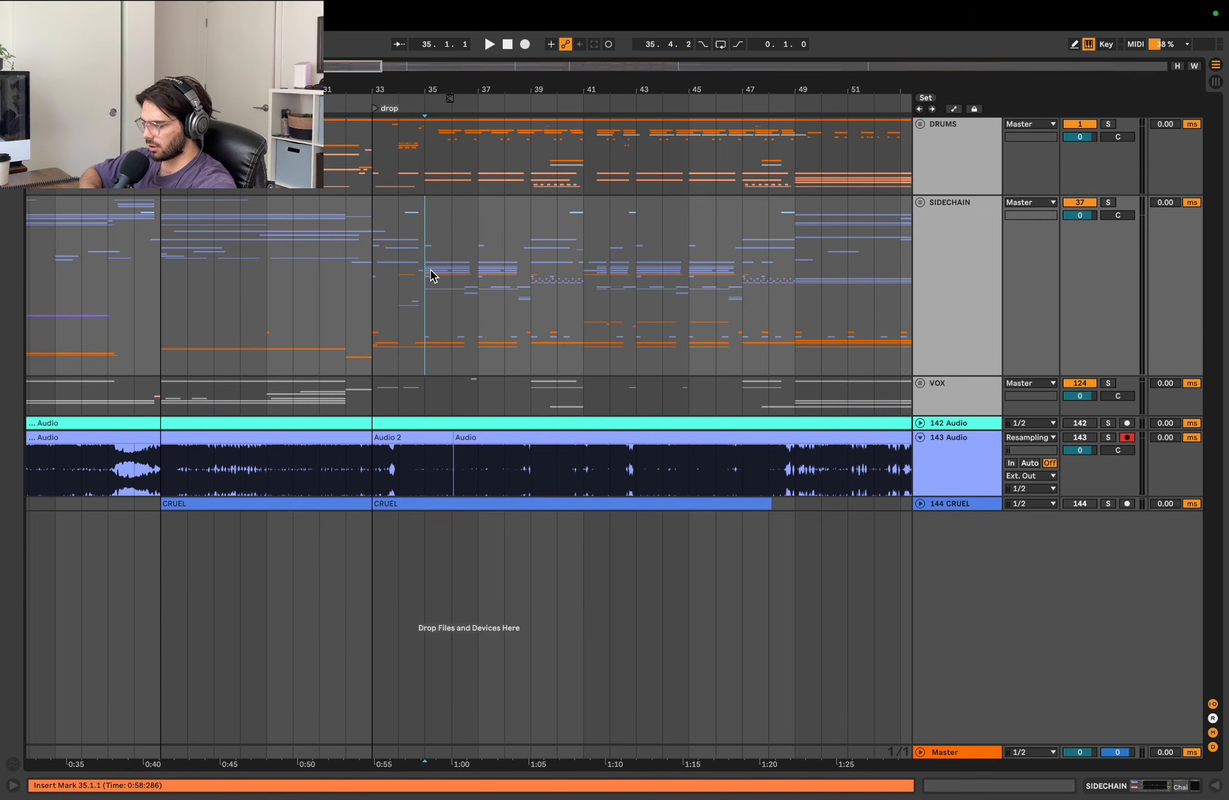
- Highlight 35.1.1 to 37.1.1 on the SIDECHAIN group, then review the full arrangement, marking 65.1.1 and the d2 section at 81.1.1
drag(426, 269, 469, 269)
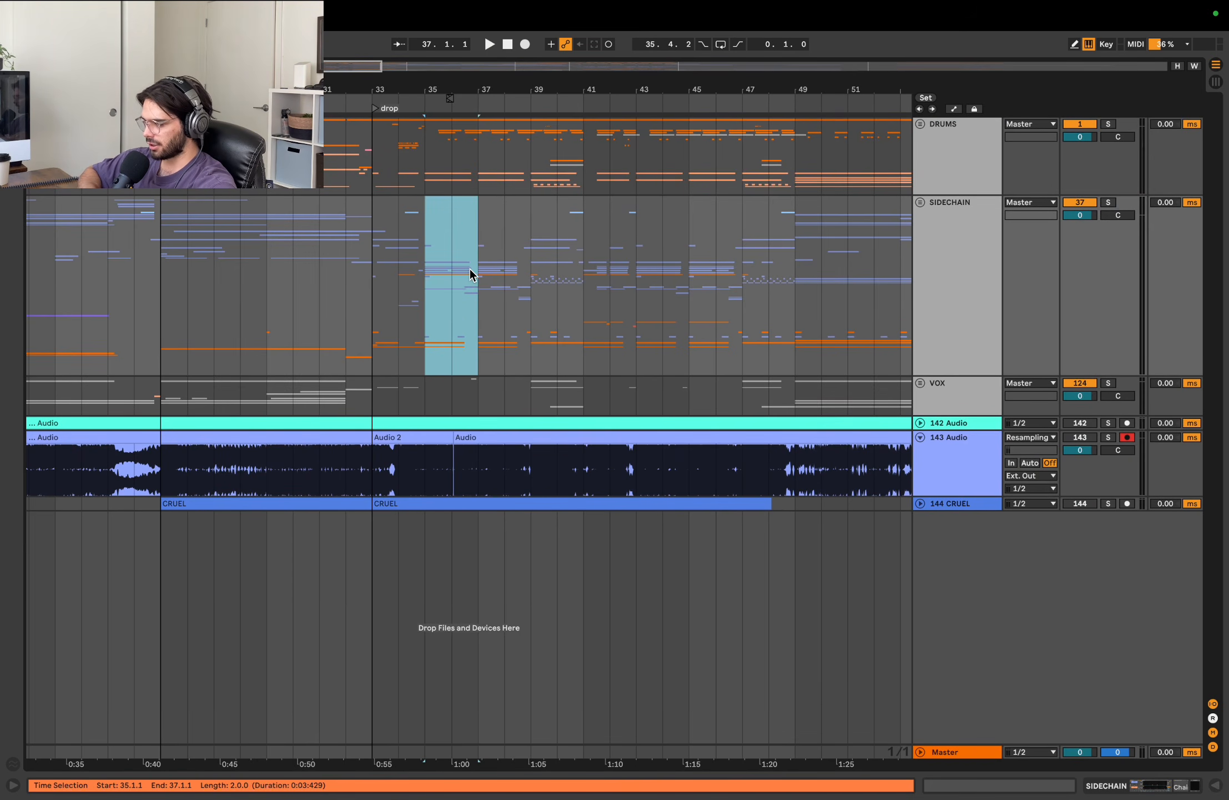
scroll(490, 273, down, 5)
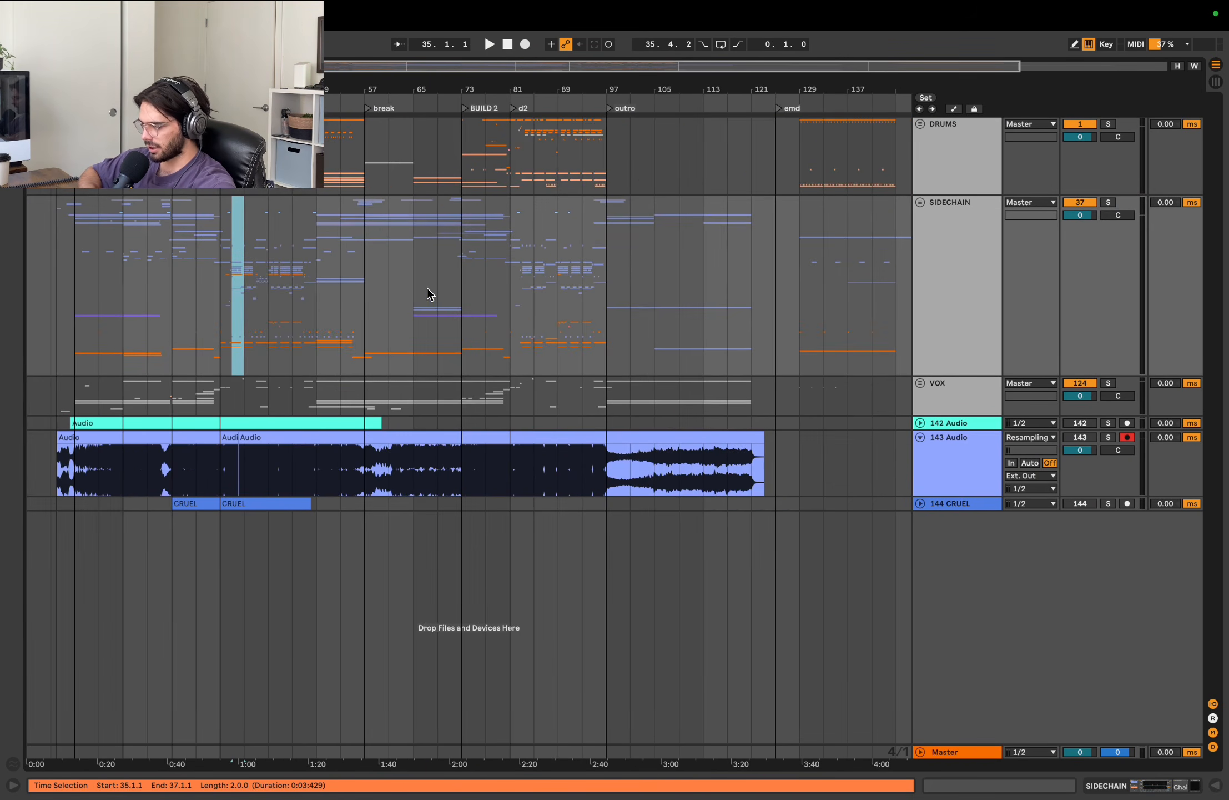
scroll(695, 271, down, 3)
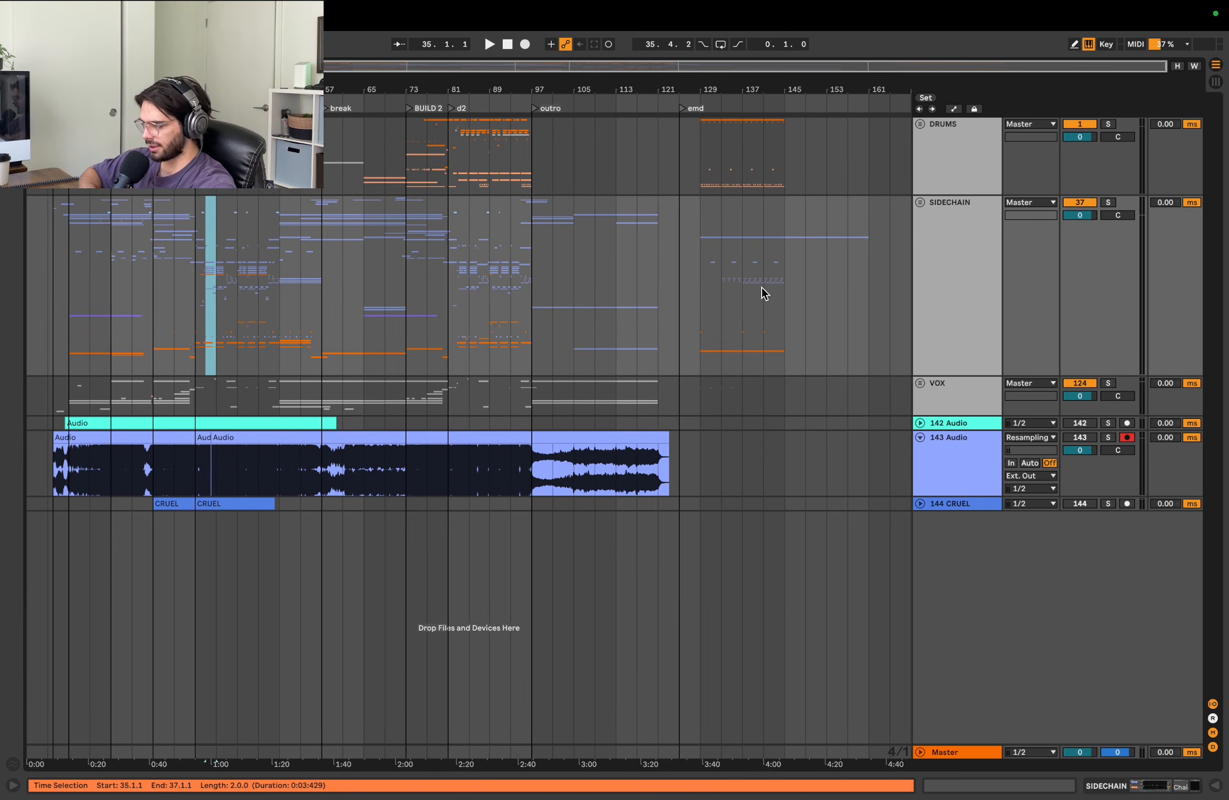
scroll(480, 253, down, 1)
click(365, 268)
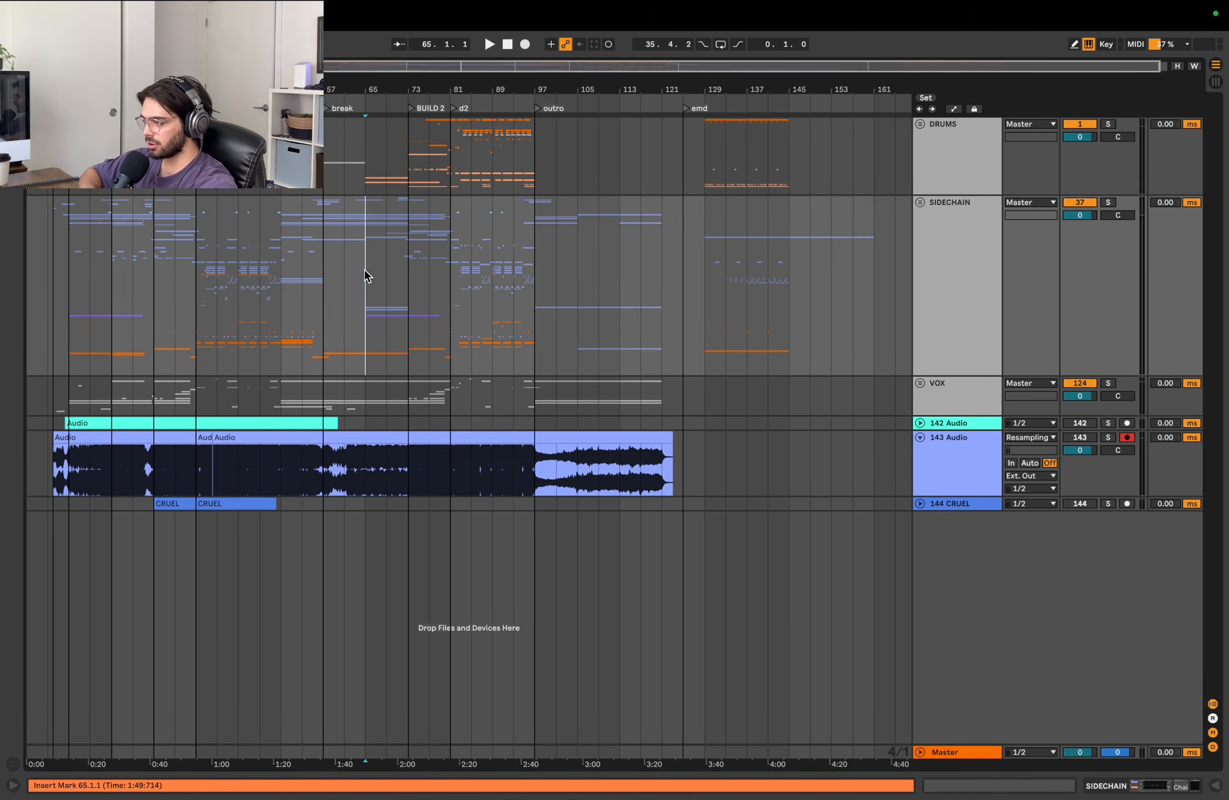
click(458, 277)
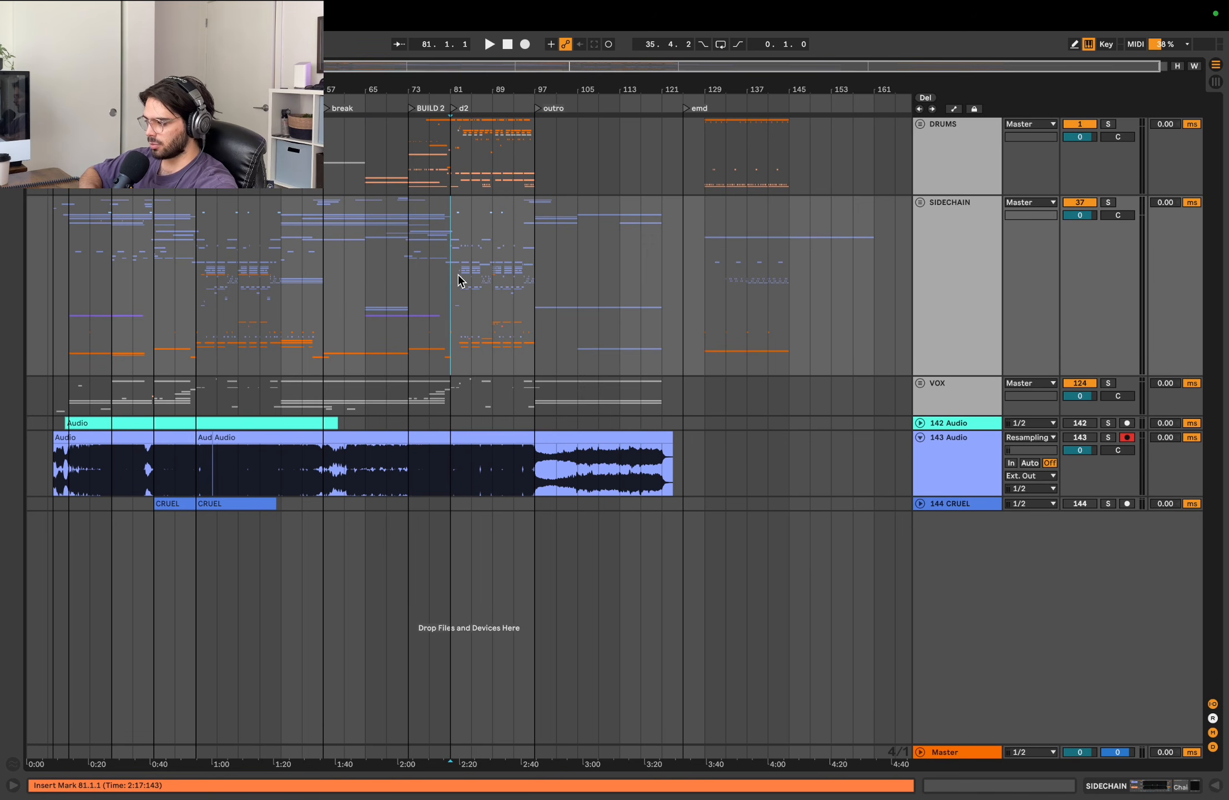